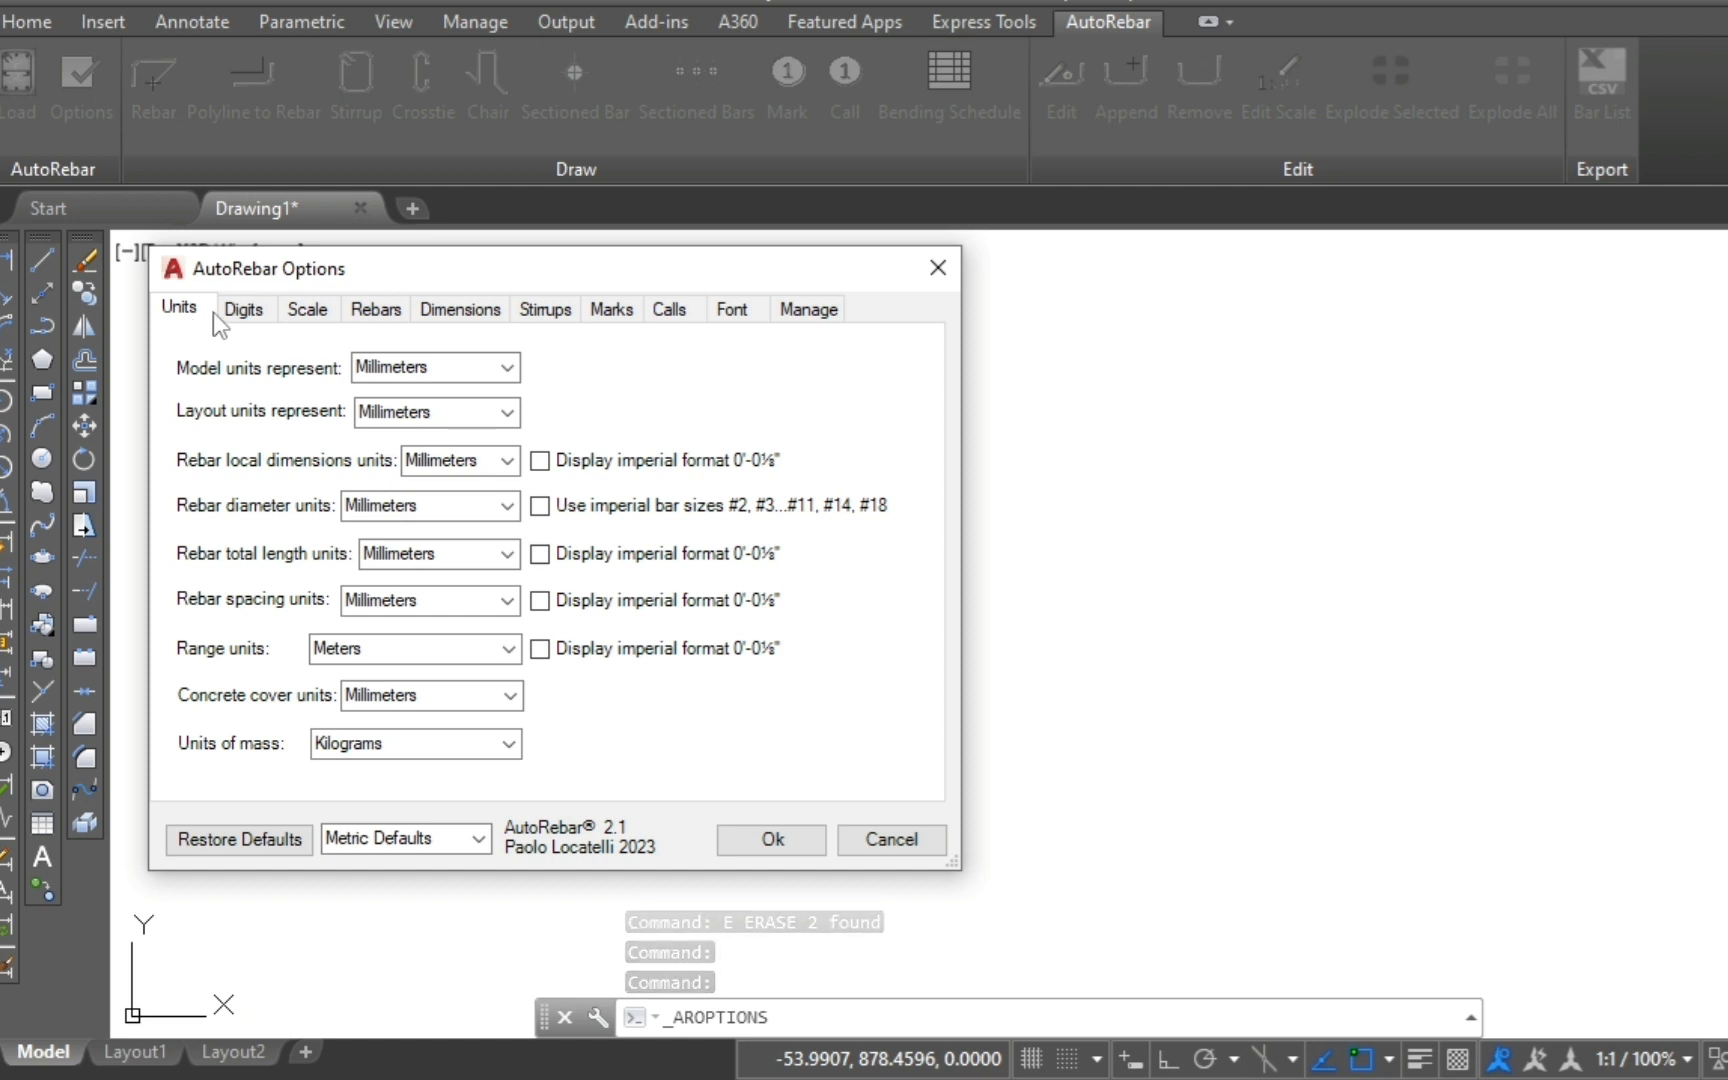
Step: Review the AutoRebar option categories from Digits through Calls, and return to the Units settings
{"action": "left_click", "coordinate": [248, 311]}
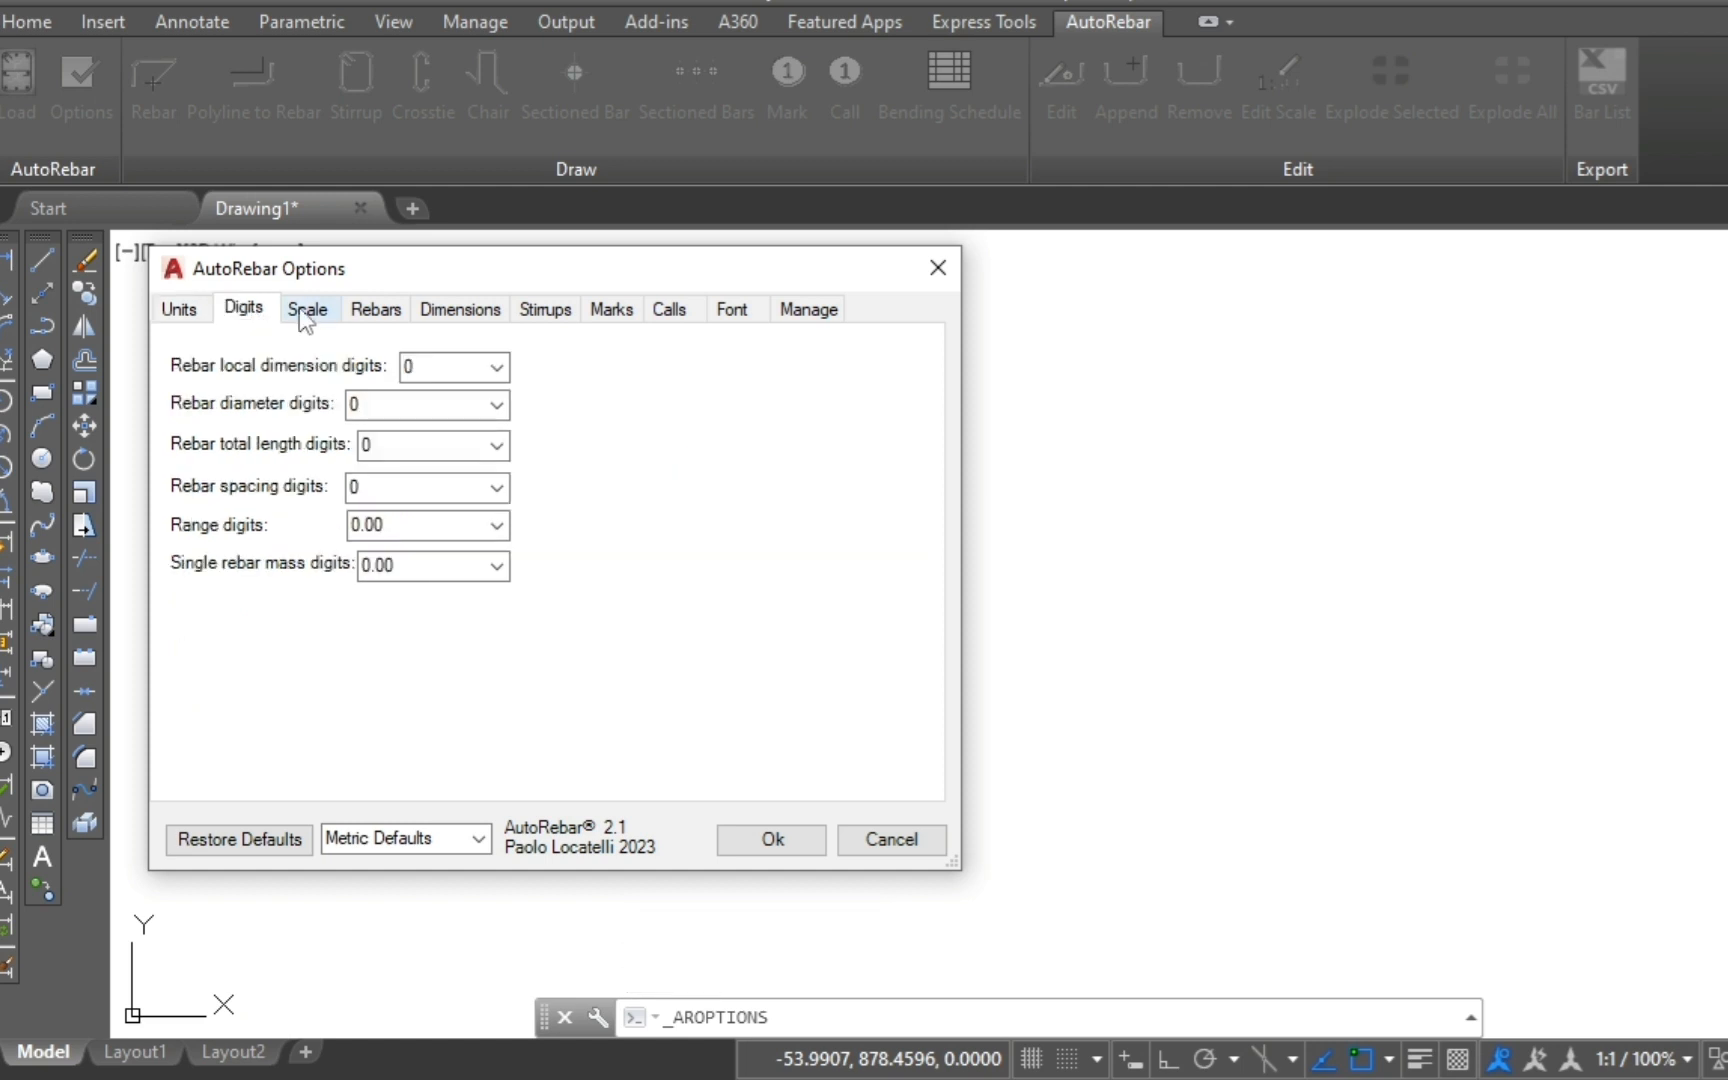
{"action": "left_click", "coordinate": [324, 316]}
{"action": "left_click", "coordinate": [376, 311]}
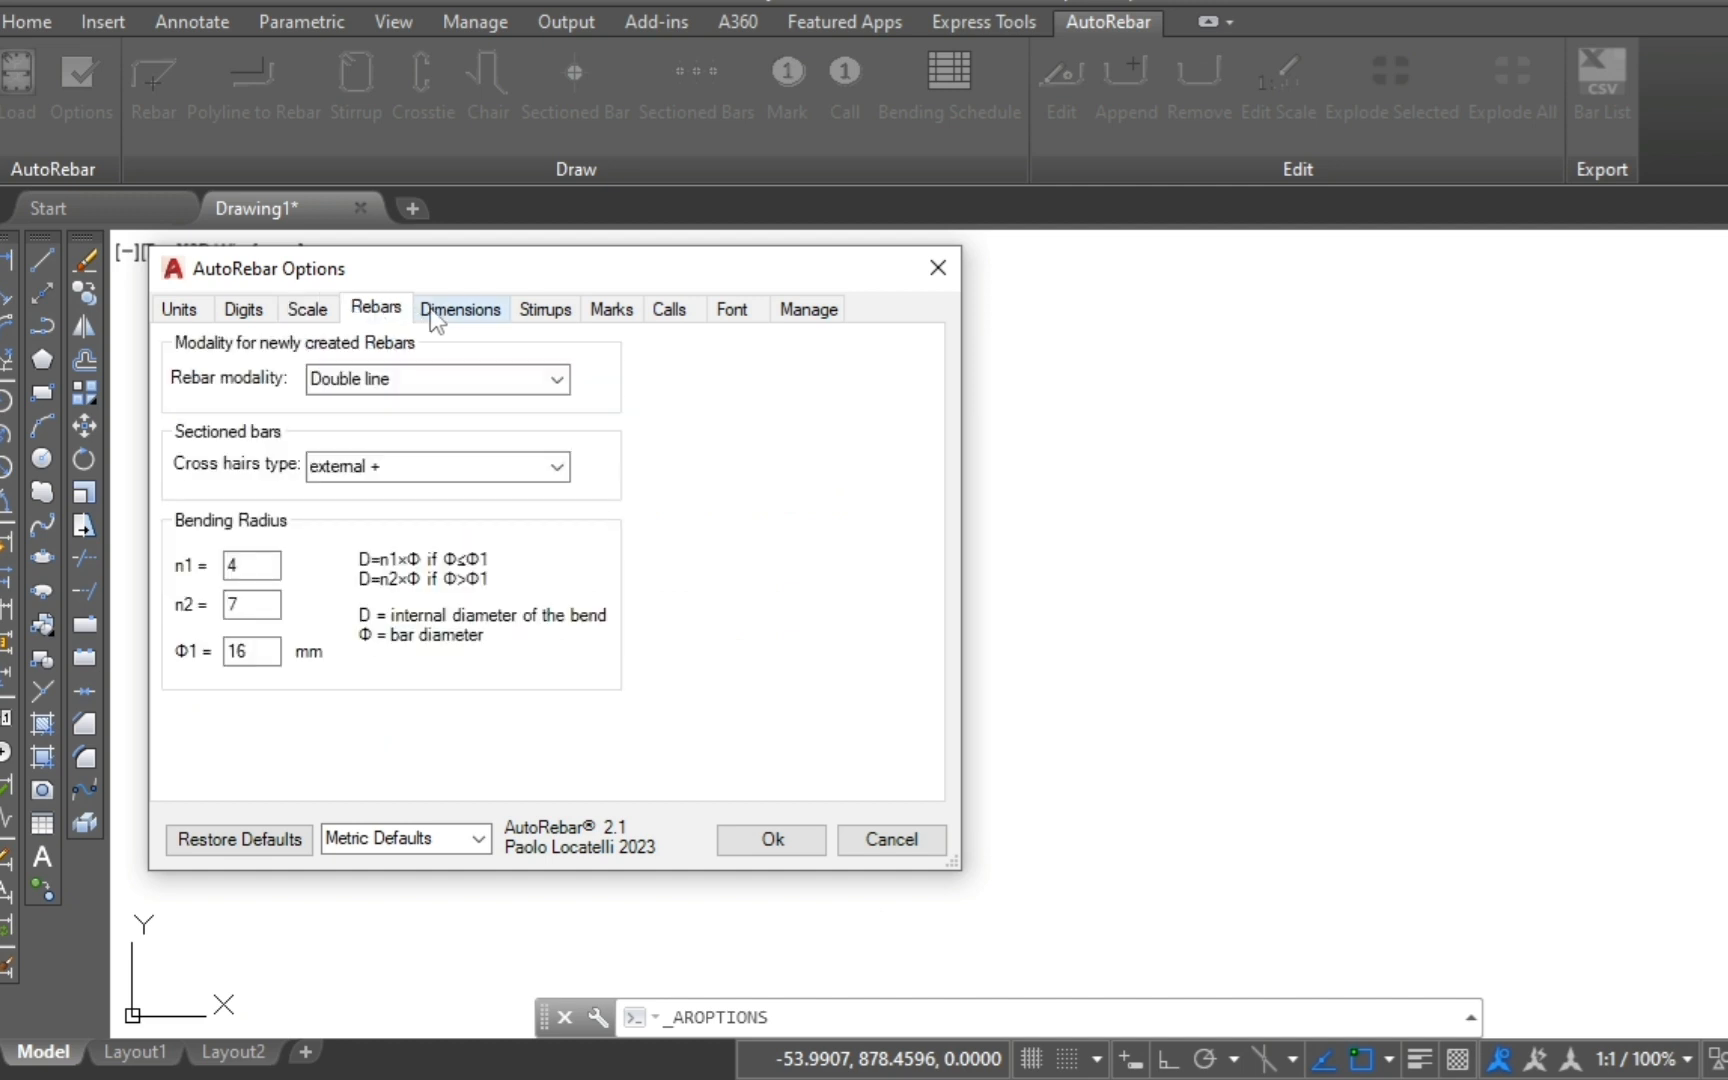
{"action": "left_click", "coordinate": [462, 312]}
{"action": "left_click", "coordinate": [547, 310]}
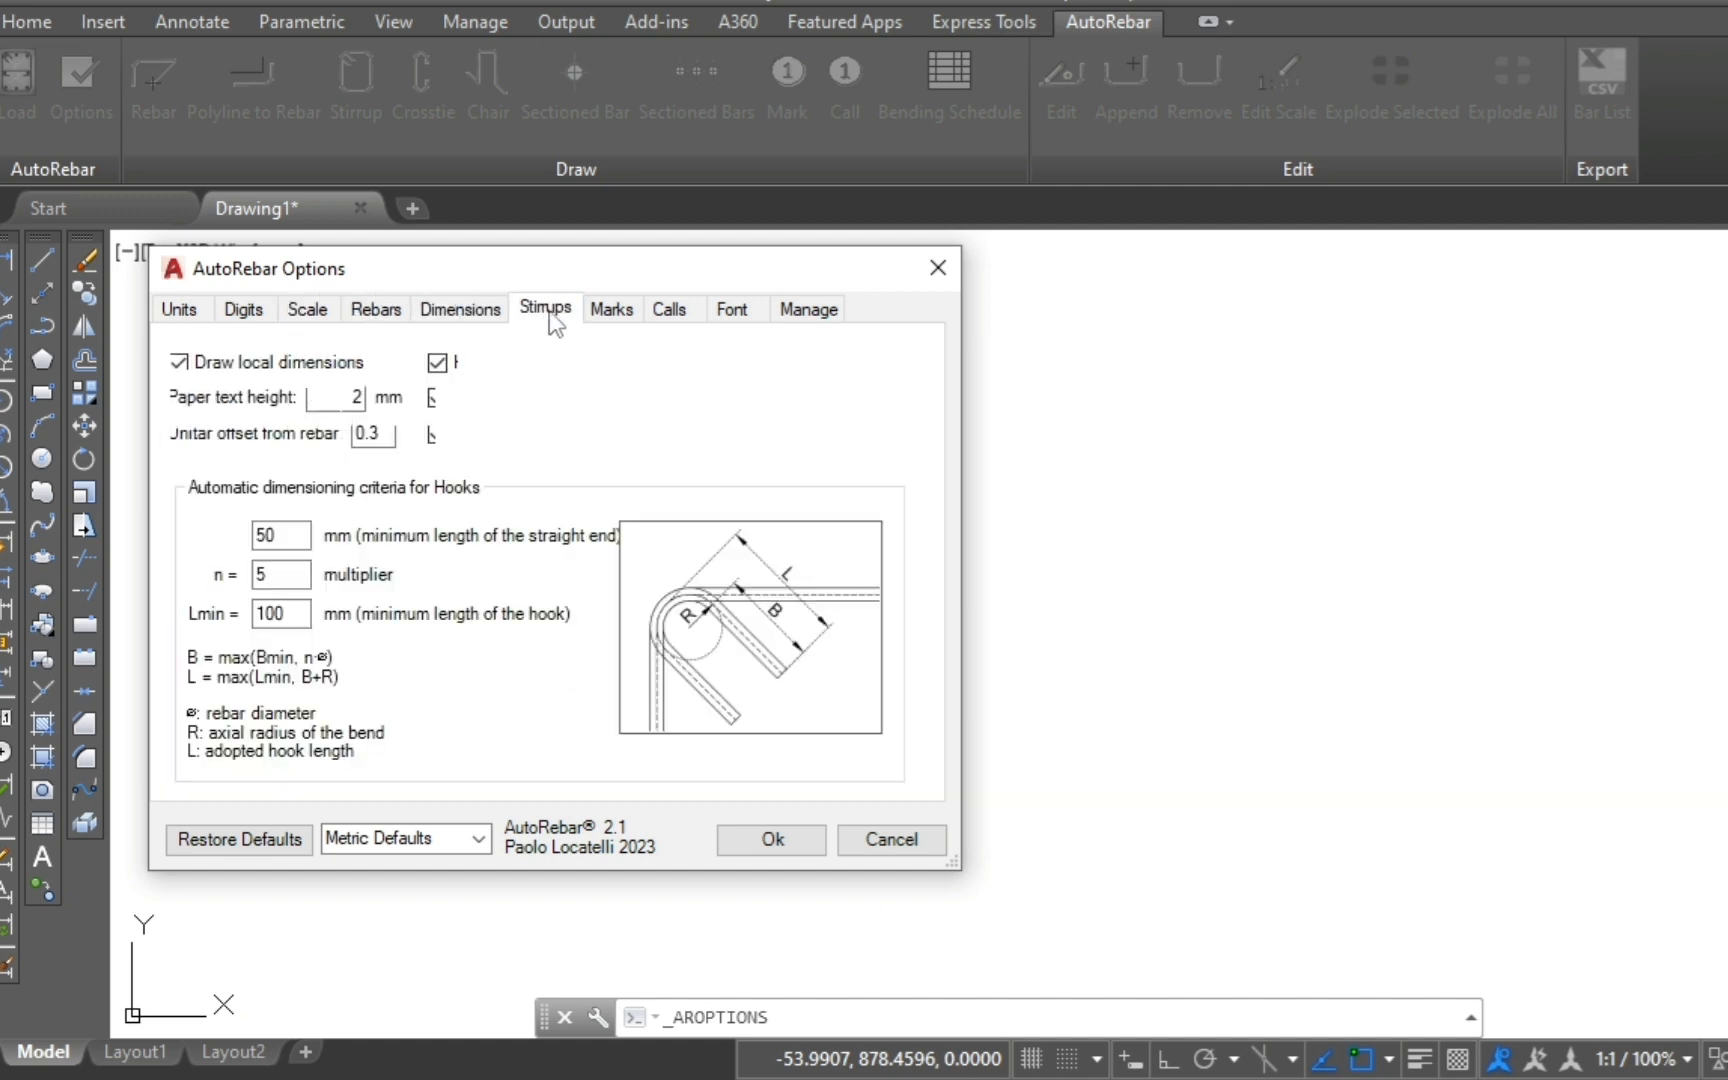
{"action": "left_click", "coordinate": [614, 311]}
{"action": "left_click", "coordinate": [671, 312]}
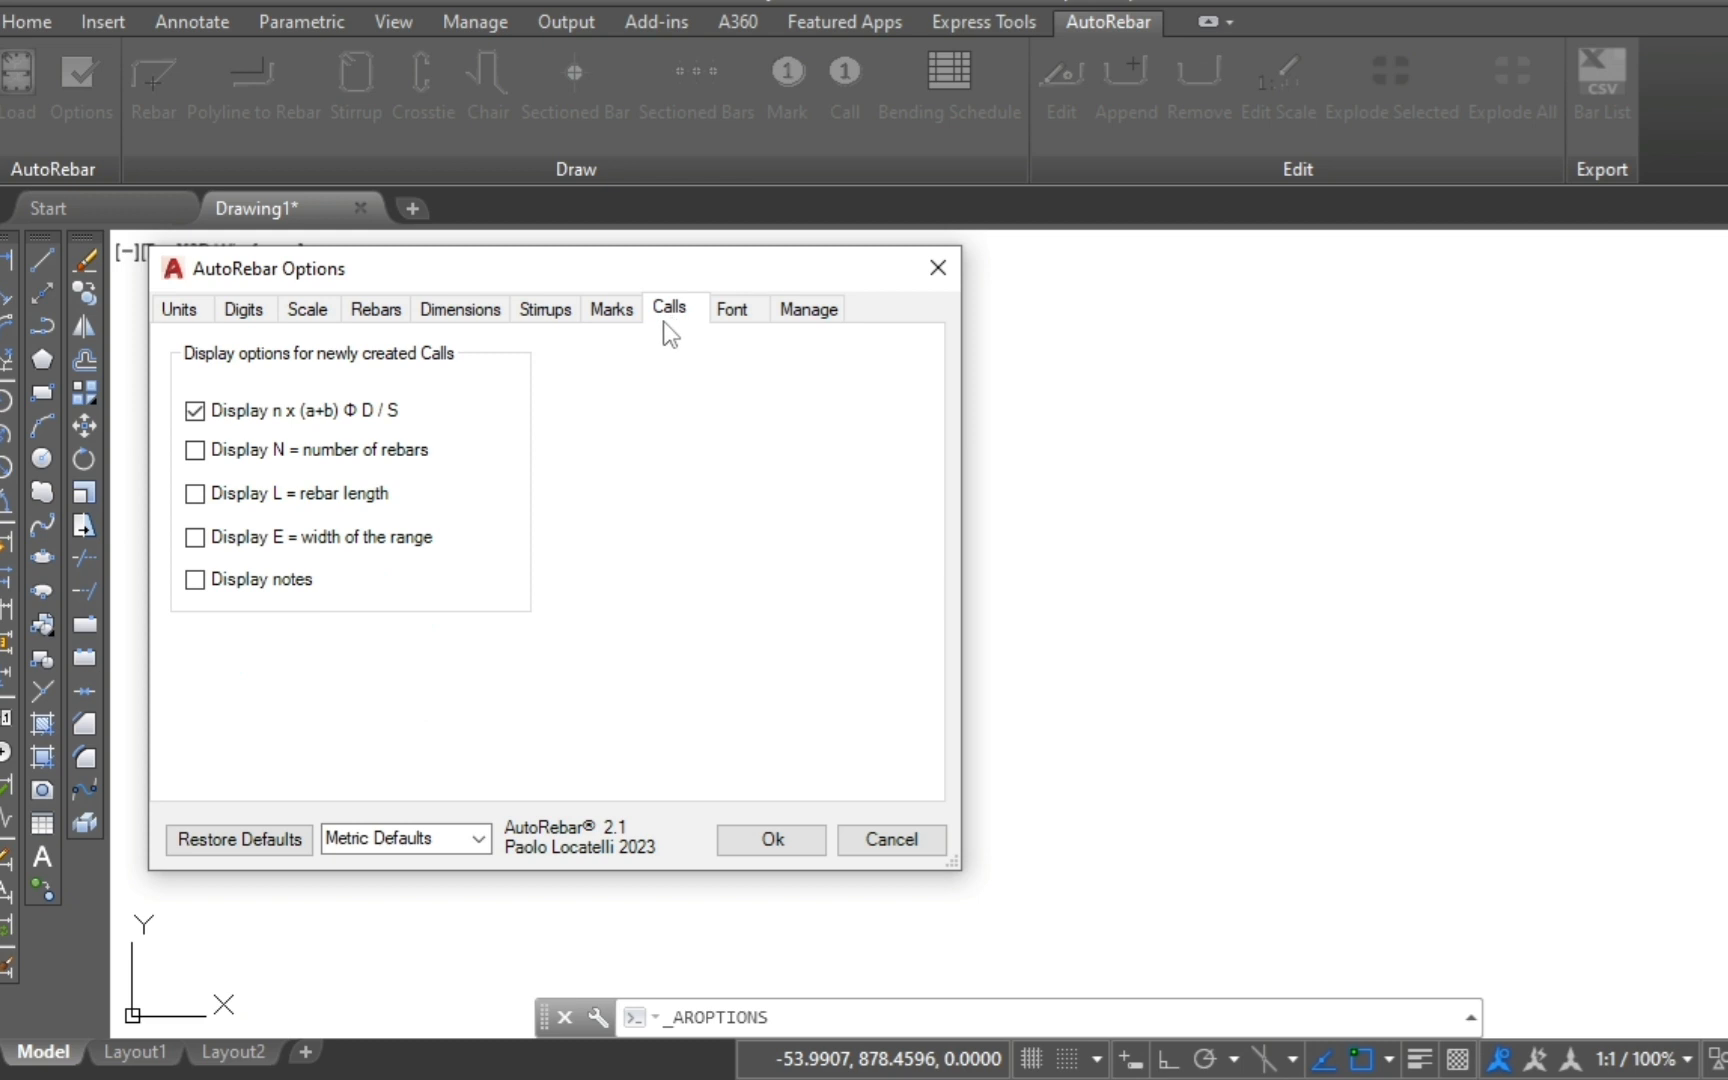
{"action": "left_click", "coordinate": [191, 314]}
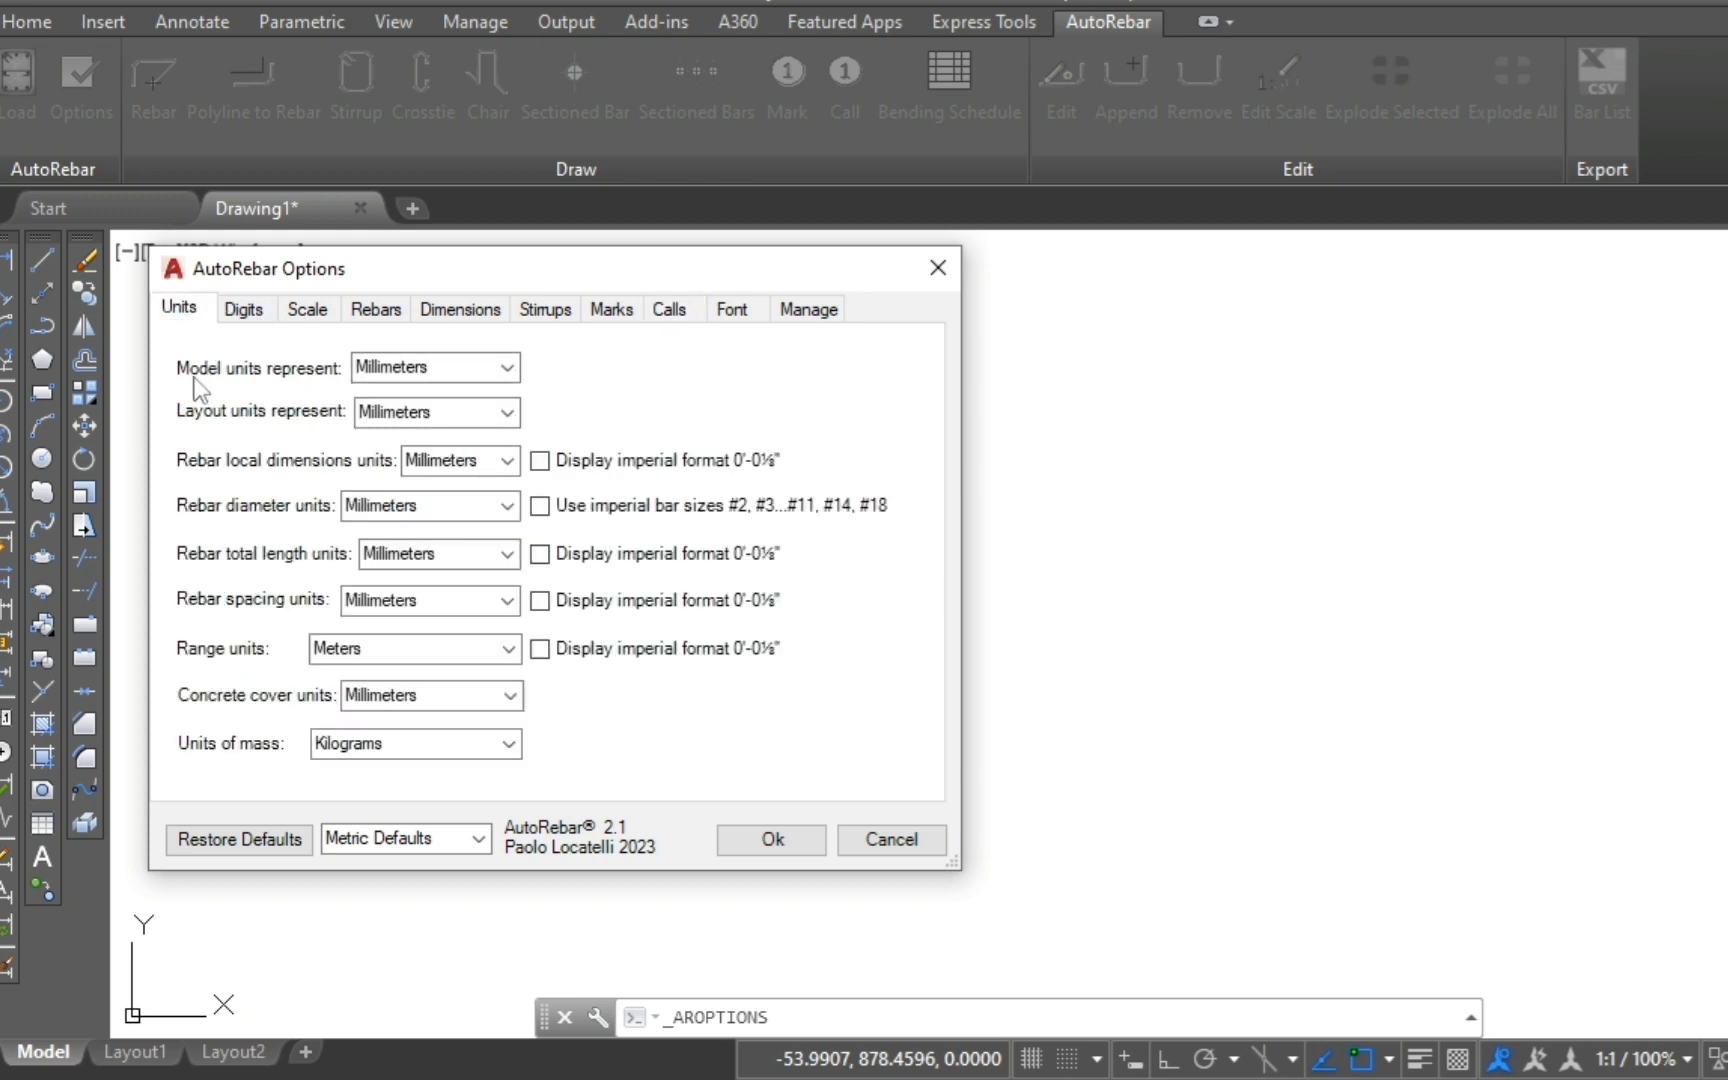
Step: Set the AutoRebar model units to Millimeters and apply the options
{"action": "left_click", "coordinate": [508, 369]}
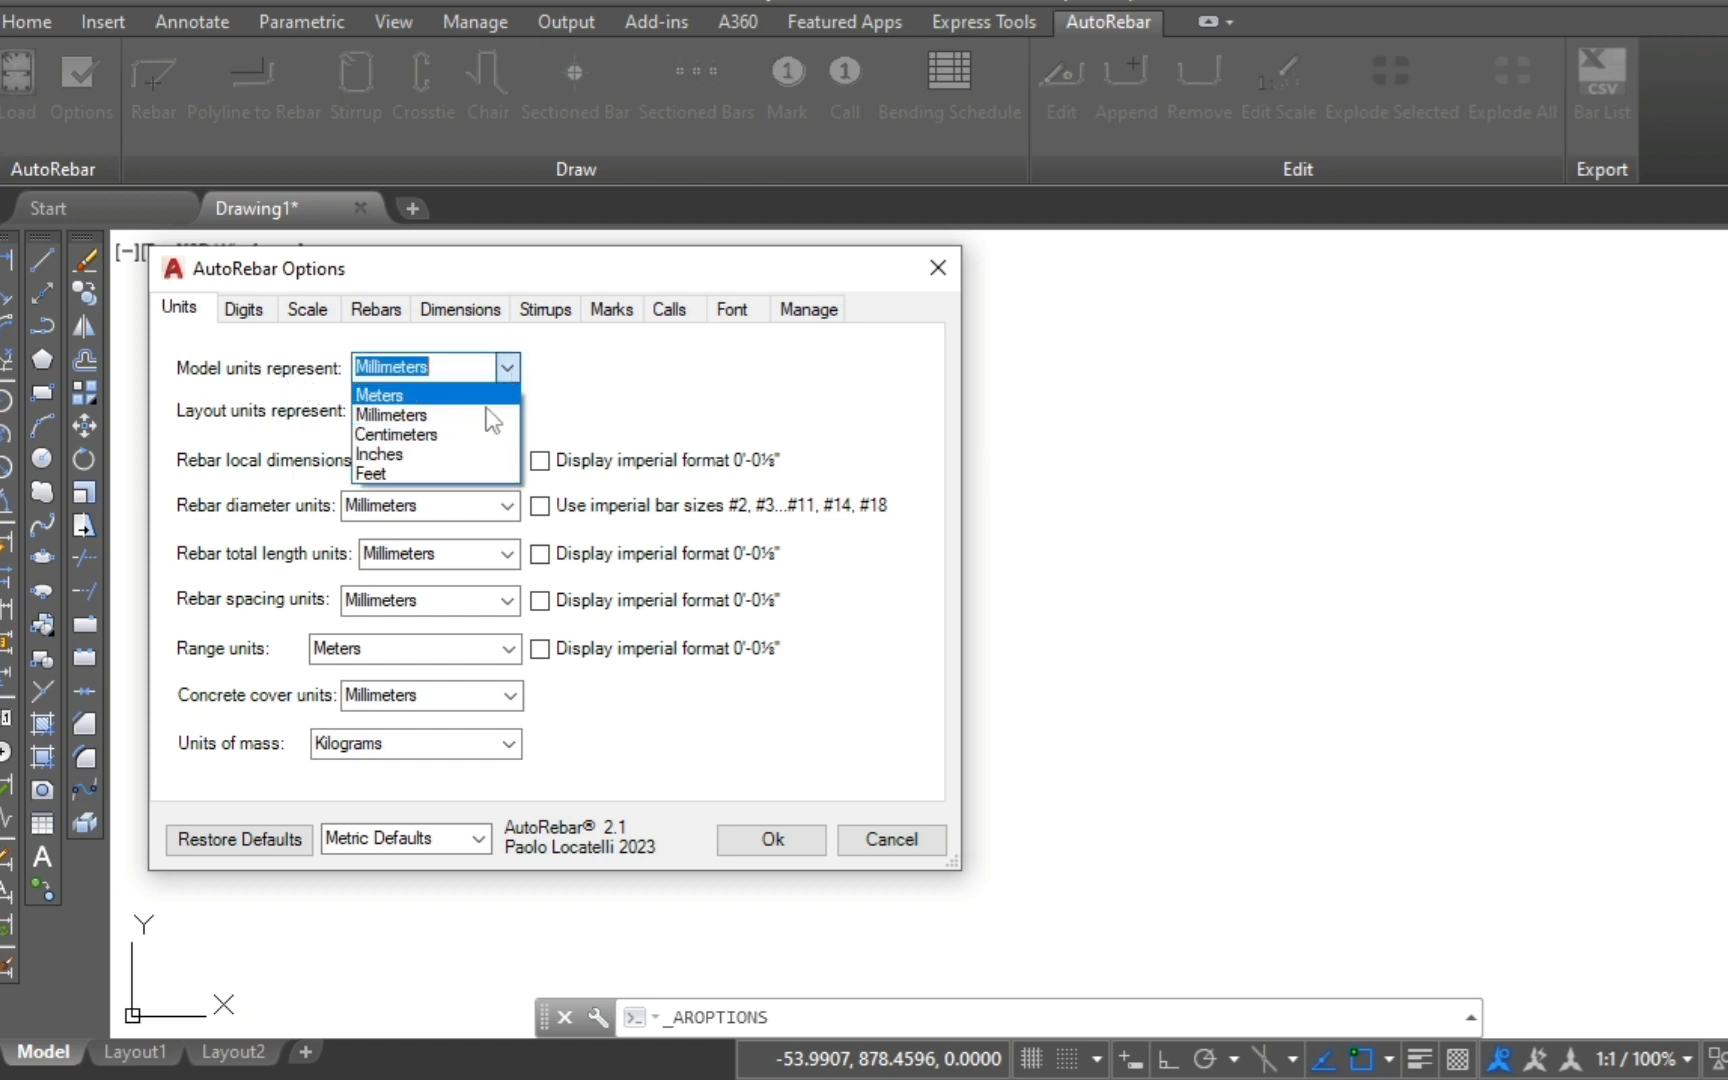
{"action": "left_click", "coordinate": [427, 412]}
{"action": "left_click", "coordinate": [796, 842]}
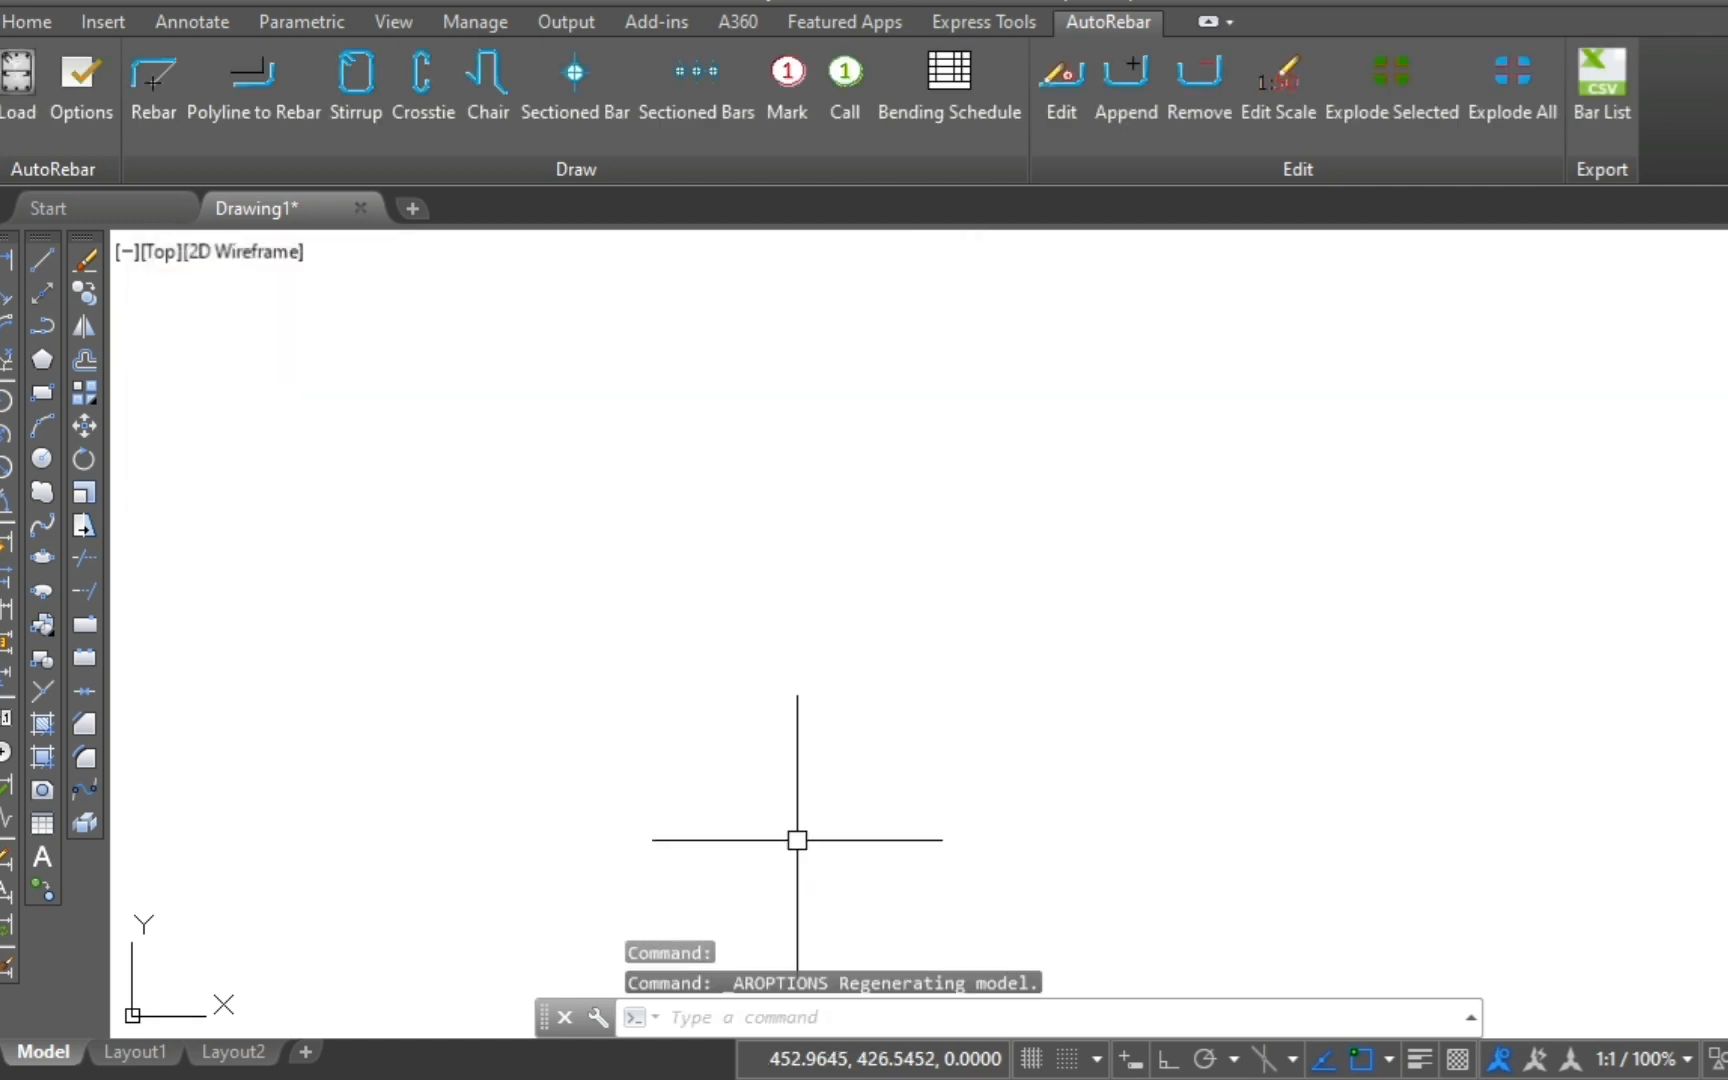
Step: Draw an L-shaped rebar of 20 mm diameter with legs about 332 mm and 276 mm long and a bend of about 87°
{"action": "left_click", "coordinate": [160, 88]}
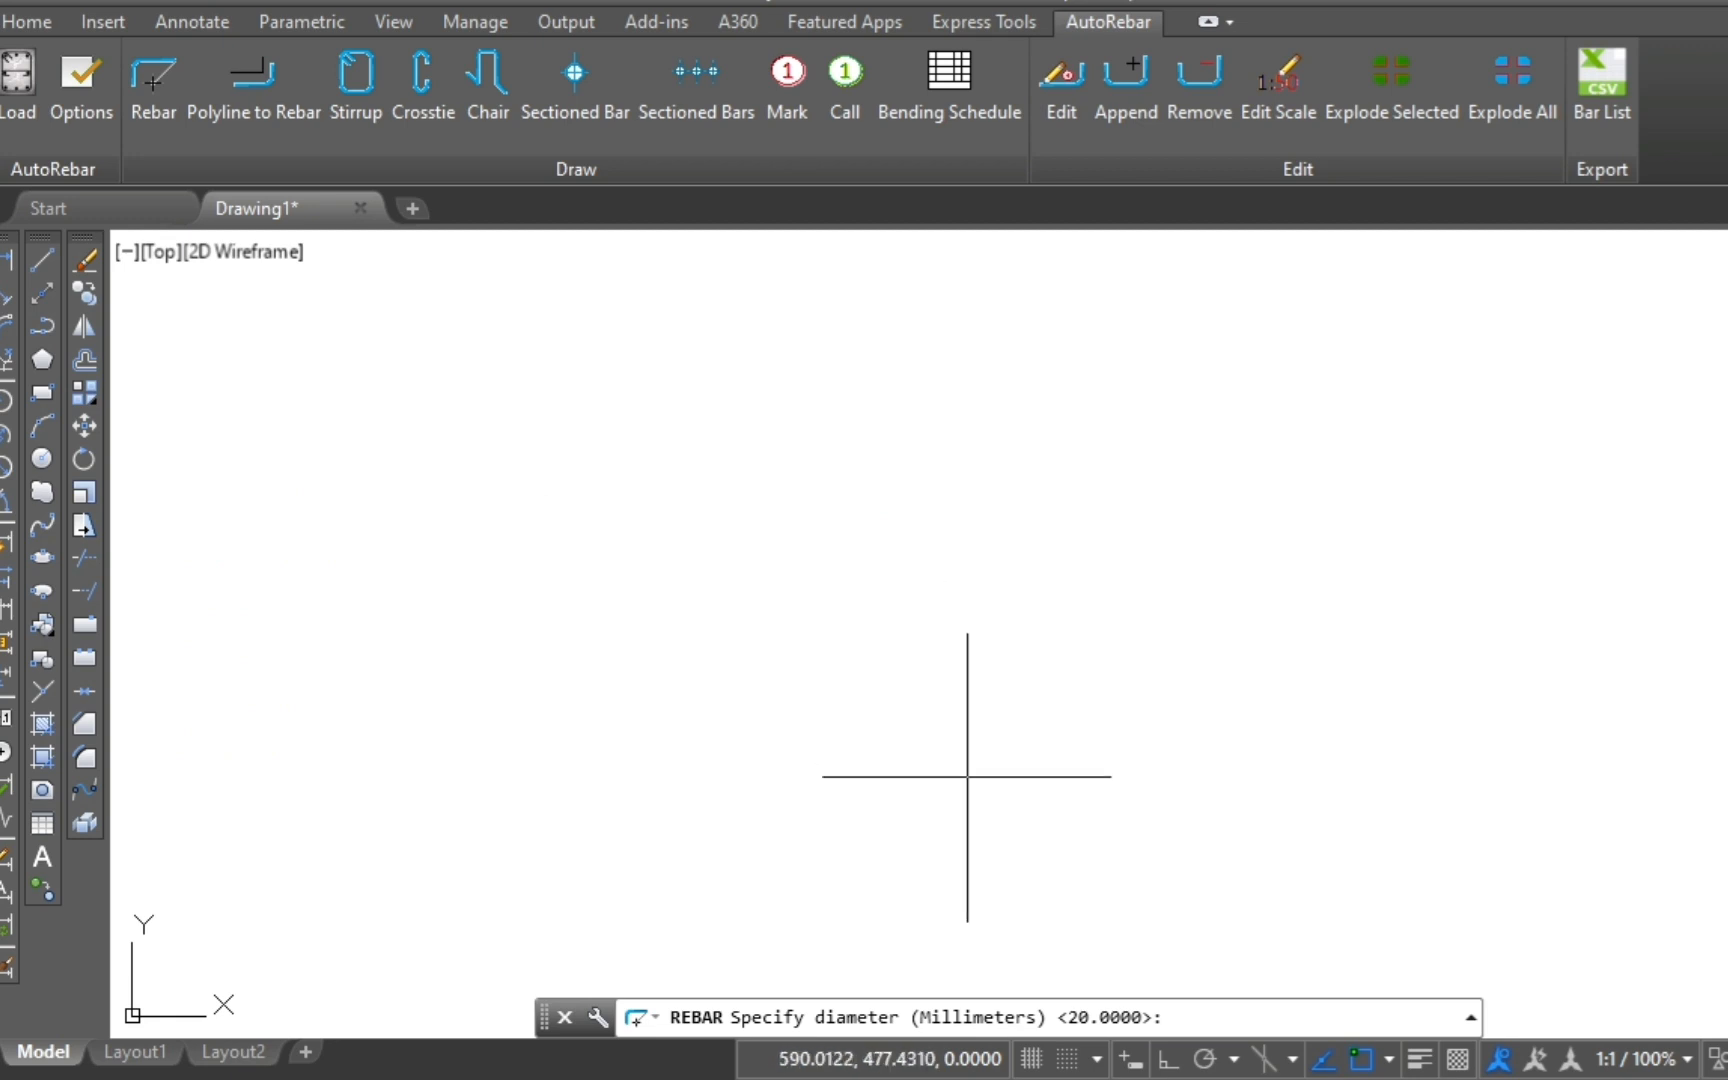
{"action": "key", "text": "Return"}
{"action": "left_click", "coordinate": [714, 757]}
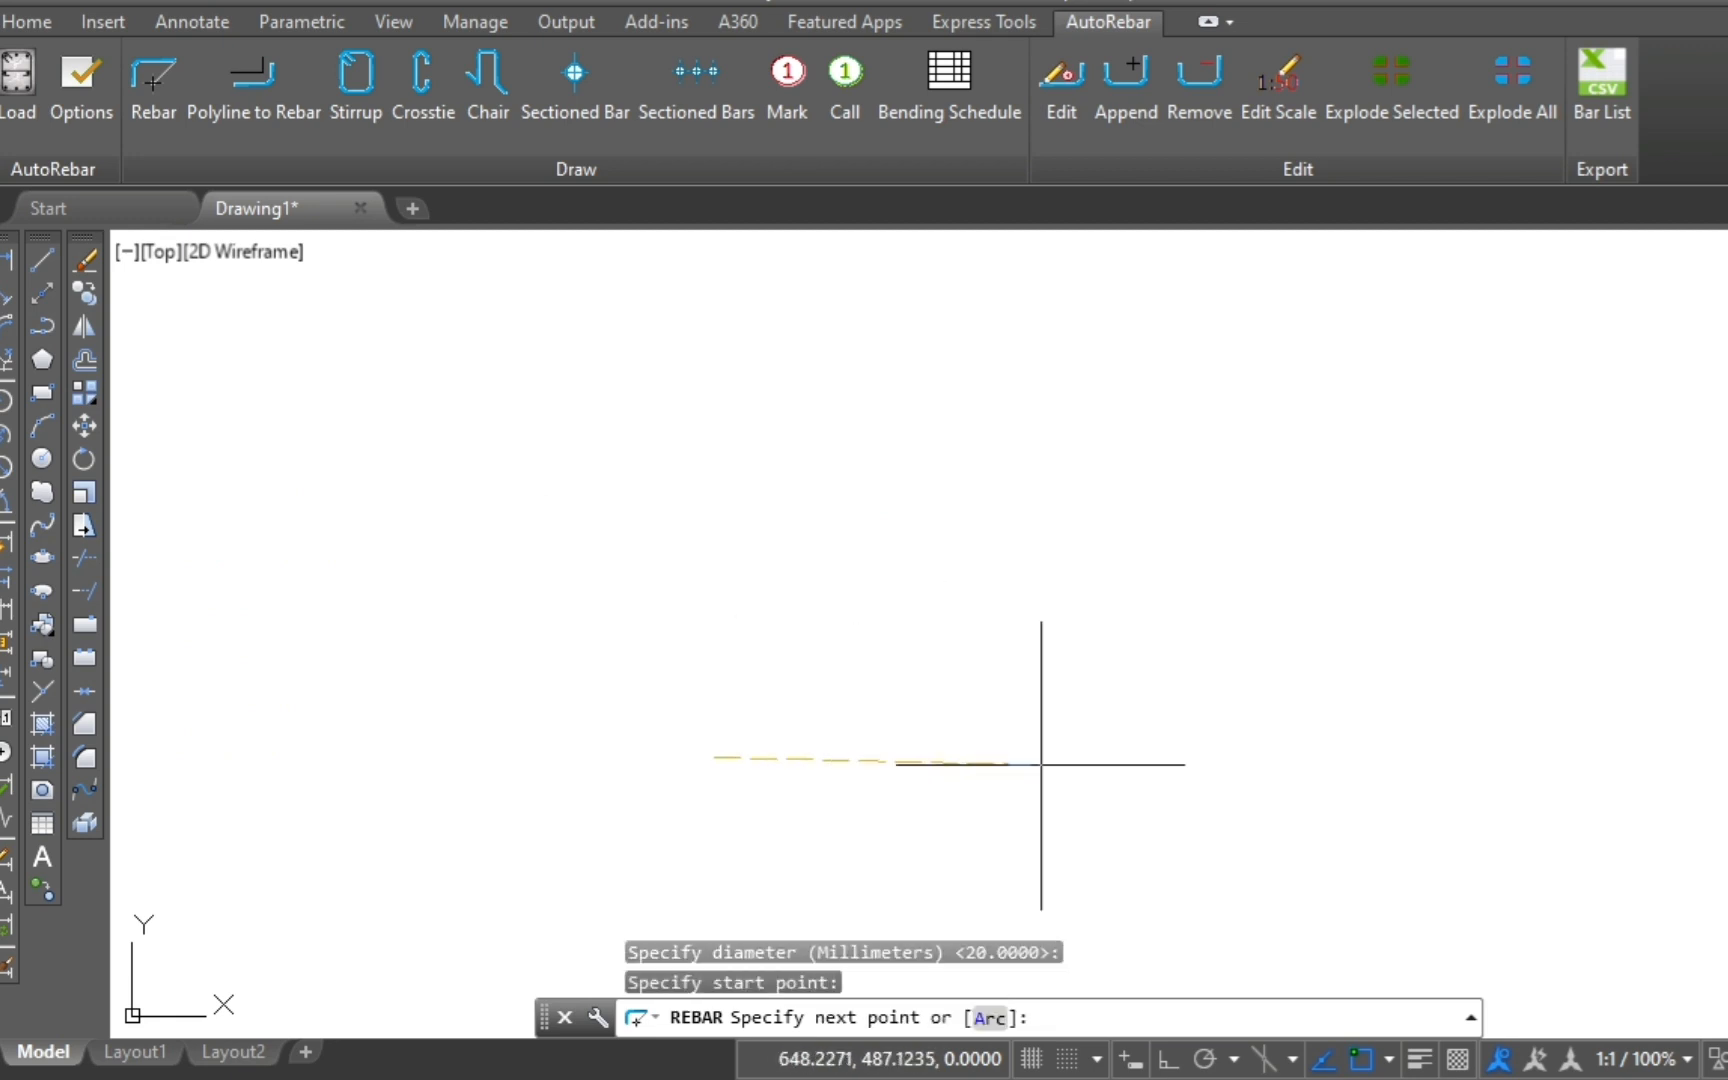
{"action": "left_click", "coordinate": [1115, 751]}
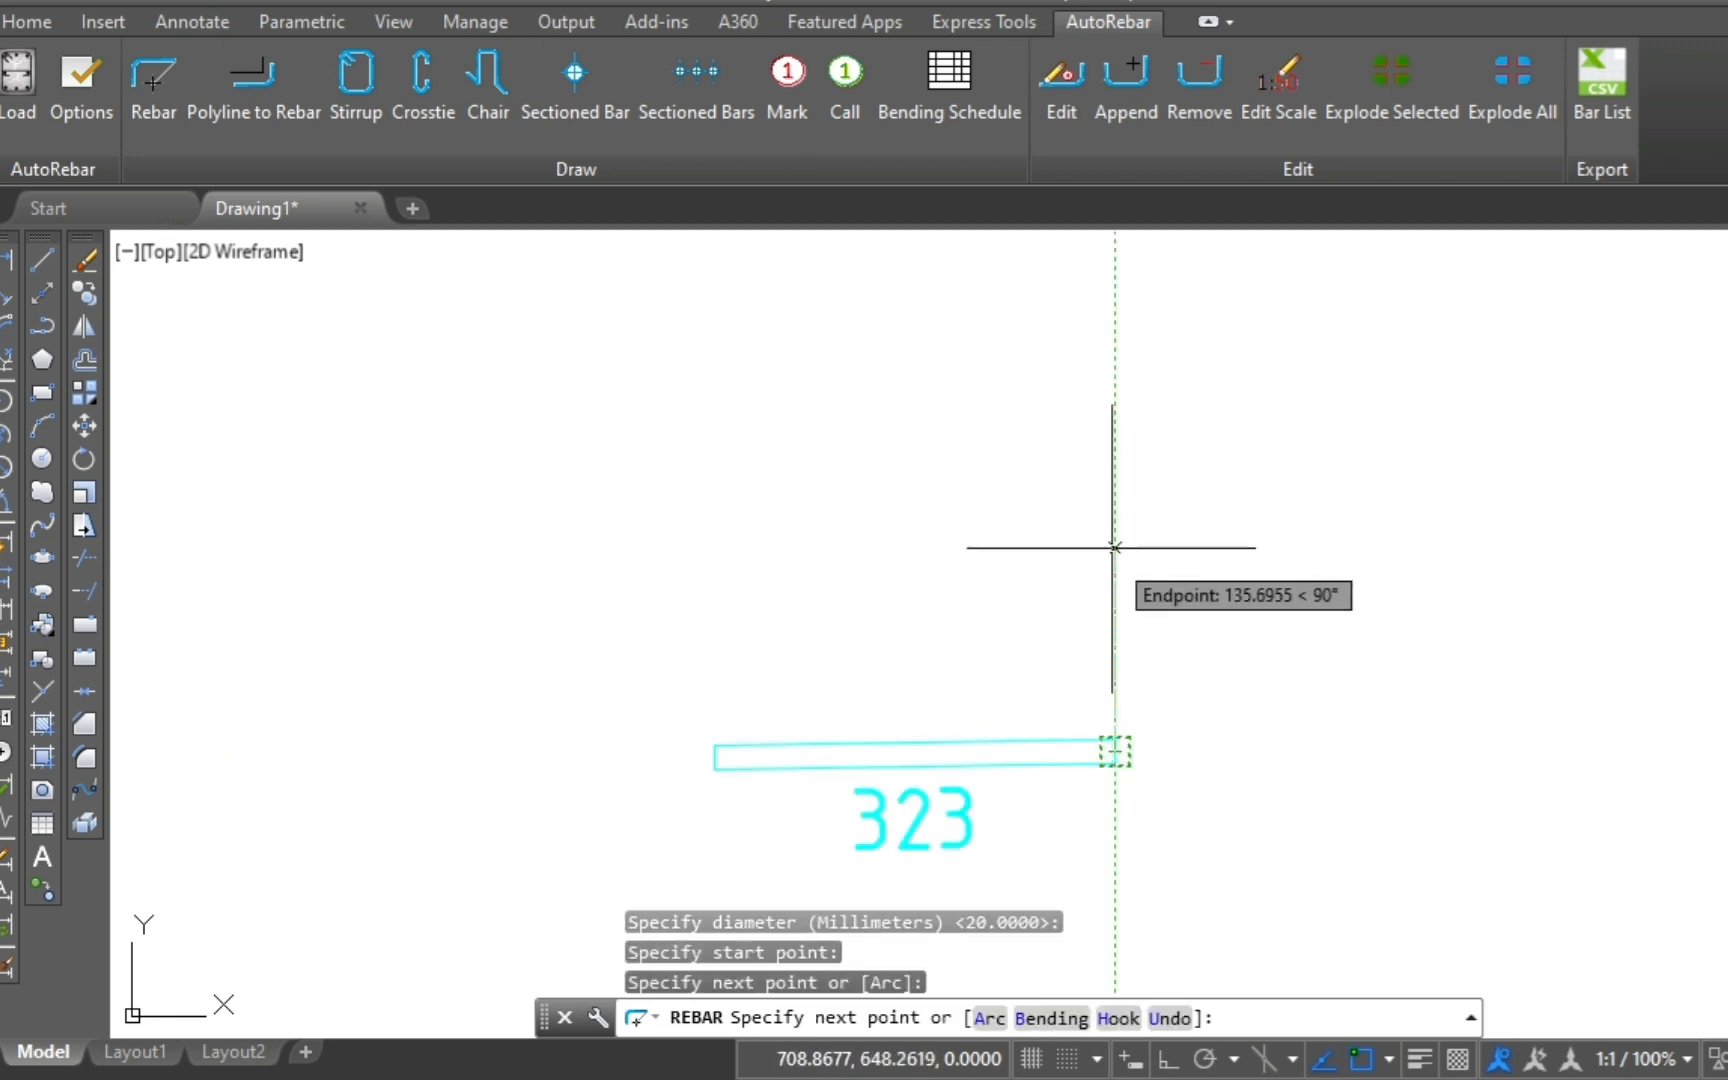
{"action": "left_click", "coordinate": [1128, 420]}
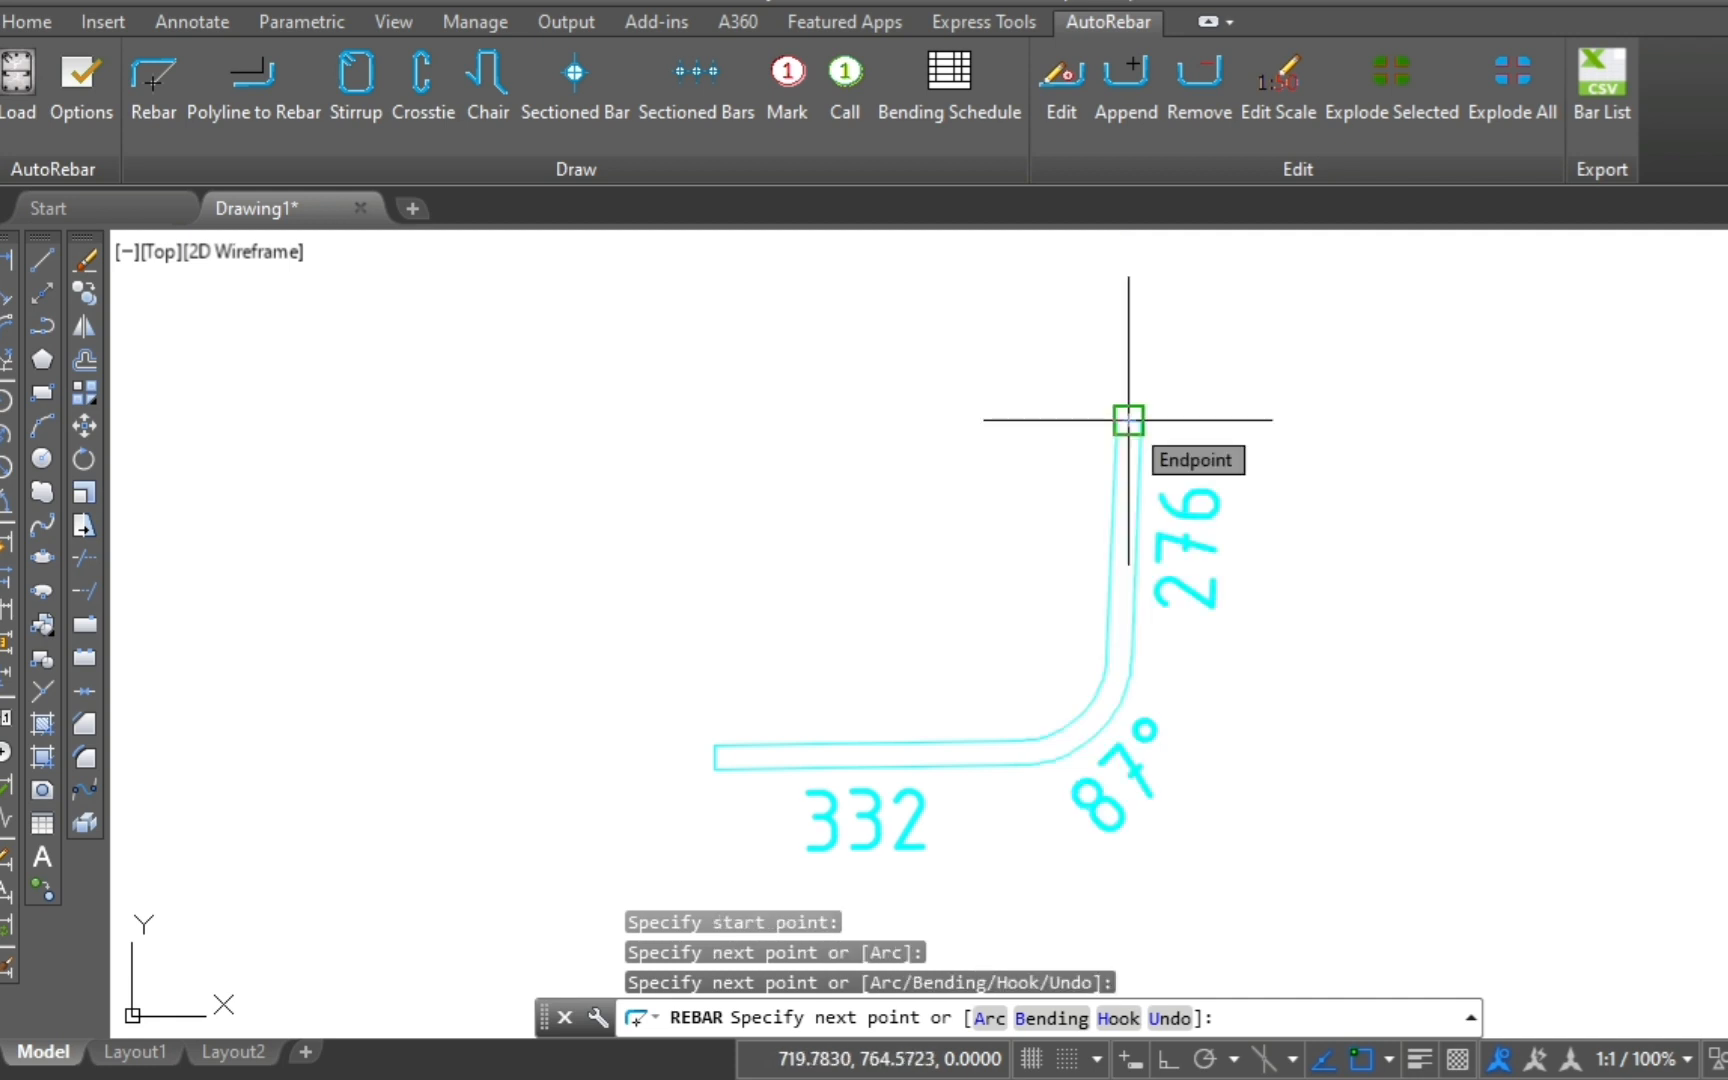
{"action": "key", "text": "Escape"}
Step: Select the L-shaped rebar and explode it with Explode Selected
{"action": "scroll", "coordinate": [1150, 375], "scroll_direction": "down", "scroll_amount": 2}
{"action": "left_click", "coordinate": [1166, 351]}
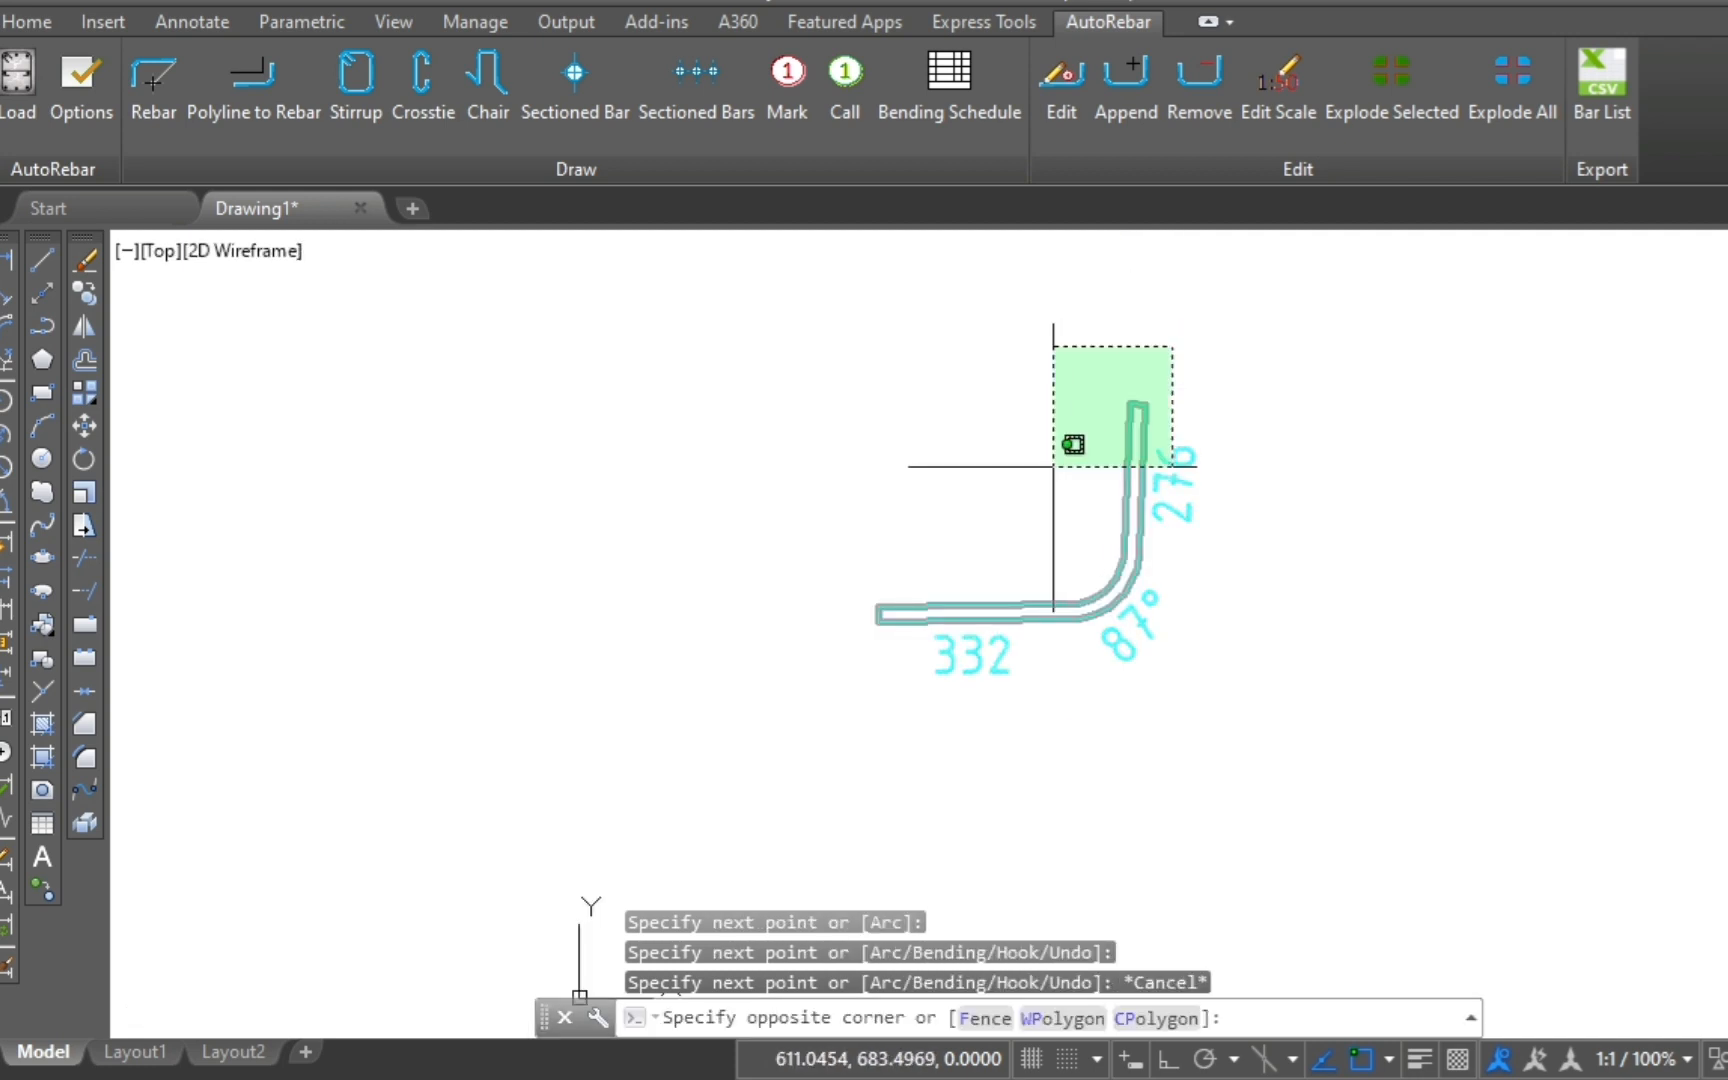
{"action": "left_click", "coordinate": [1070, 465]}
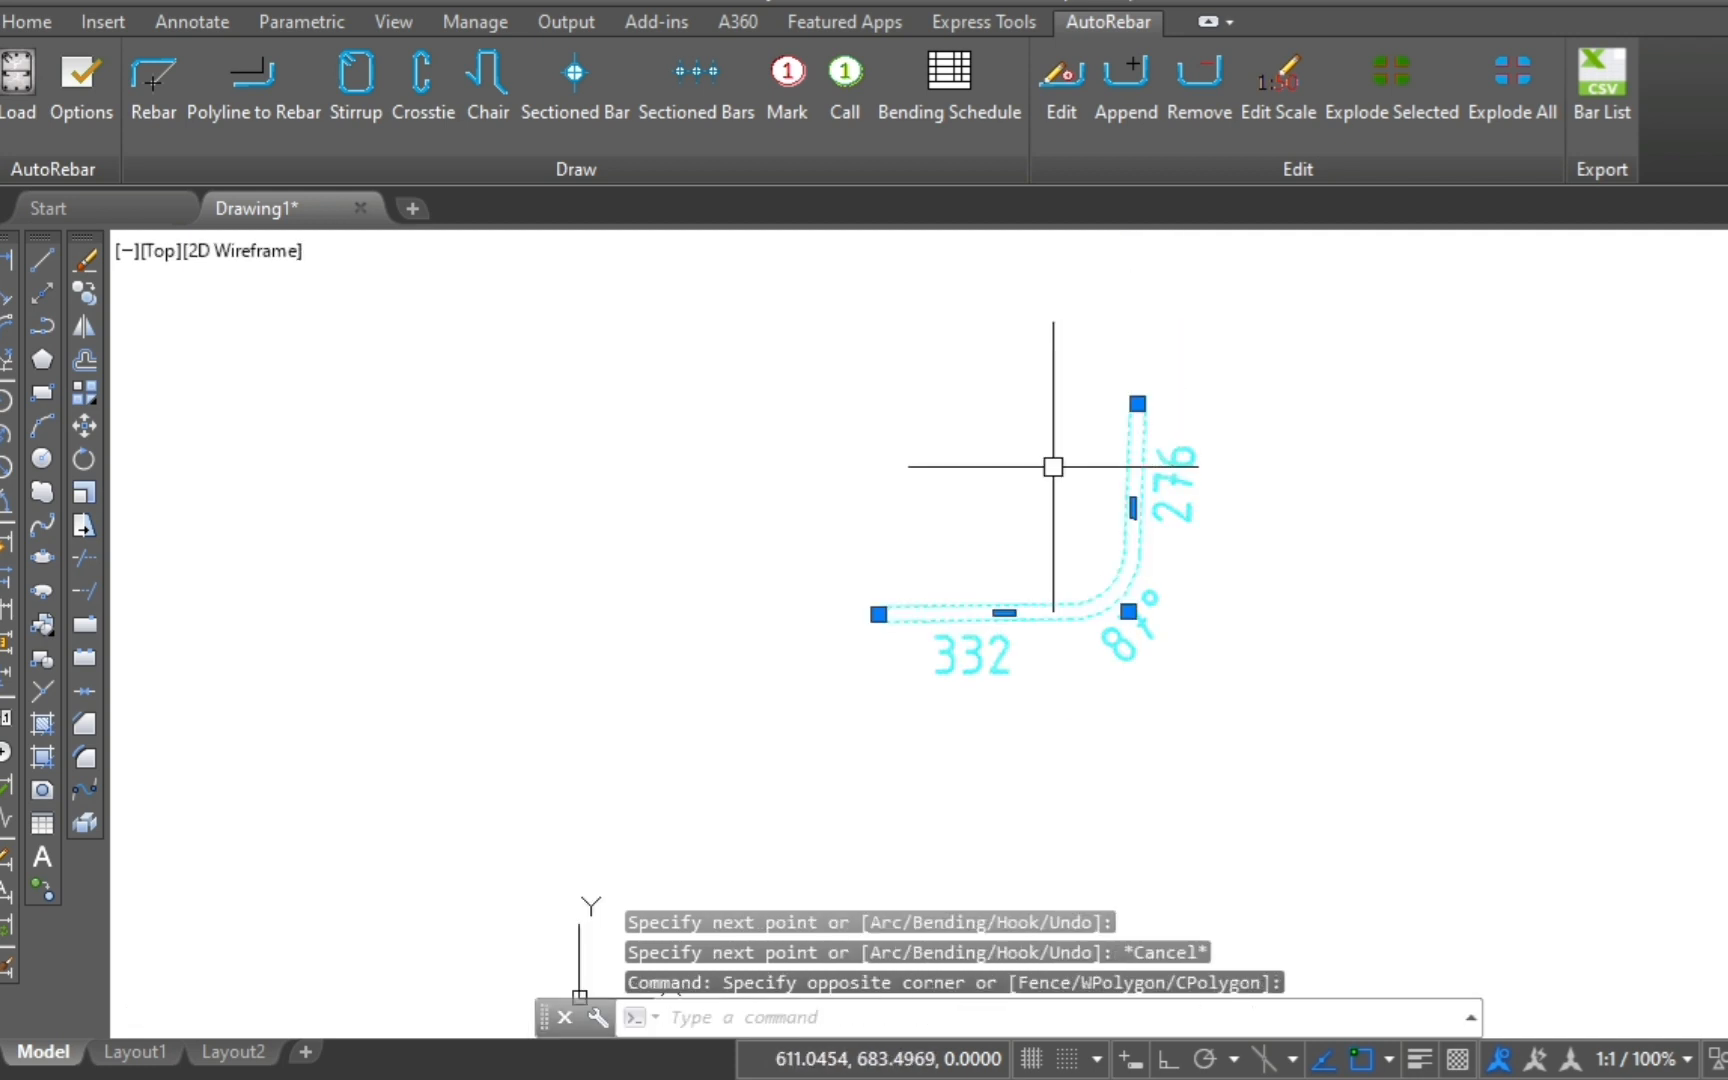
{"action": "left_click", "coordinate": [1382, 94]}
{"action": "scroll", "coordinate": [1022, 521], "scroll_direction": "up", "scroll_amount": 2}
Step: Add an aligned dimension to the end edge of the exploded rebar's horizontal leg, placed just beyond the bar's end
{"action": "left_click", "coordinate": [10, 305]}
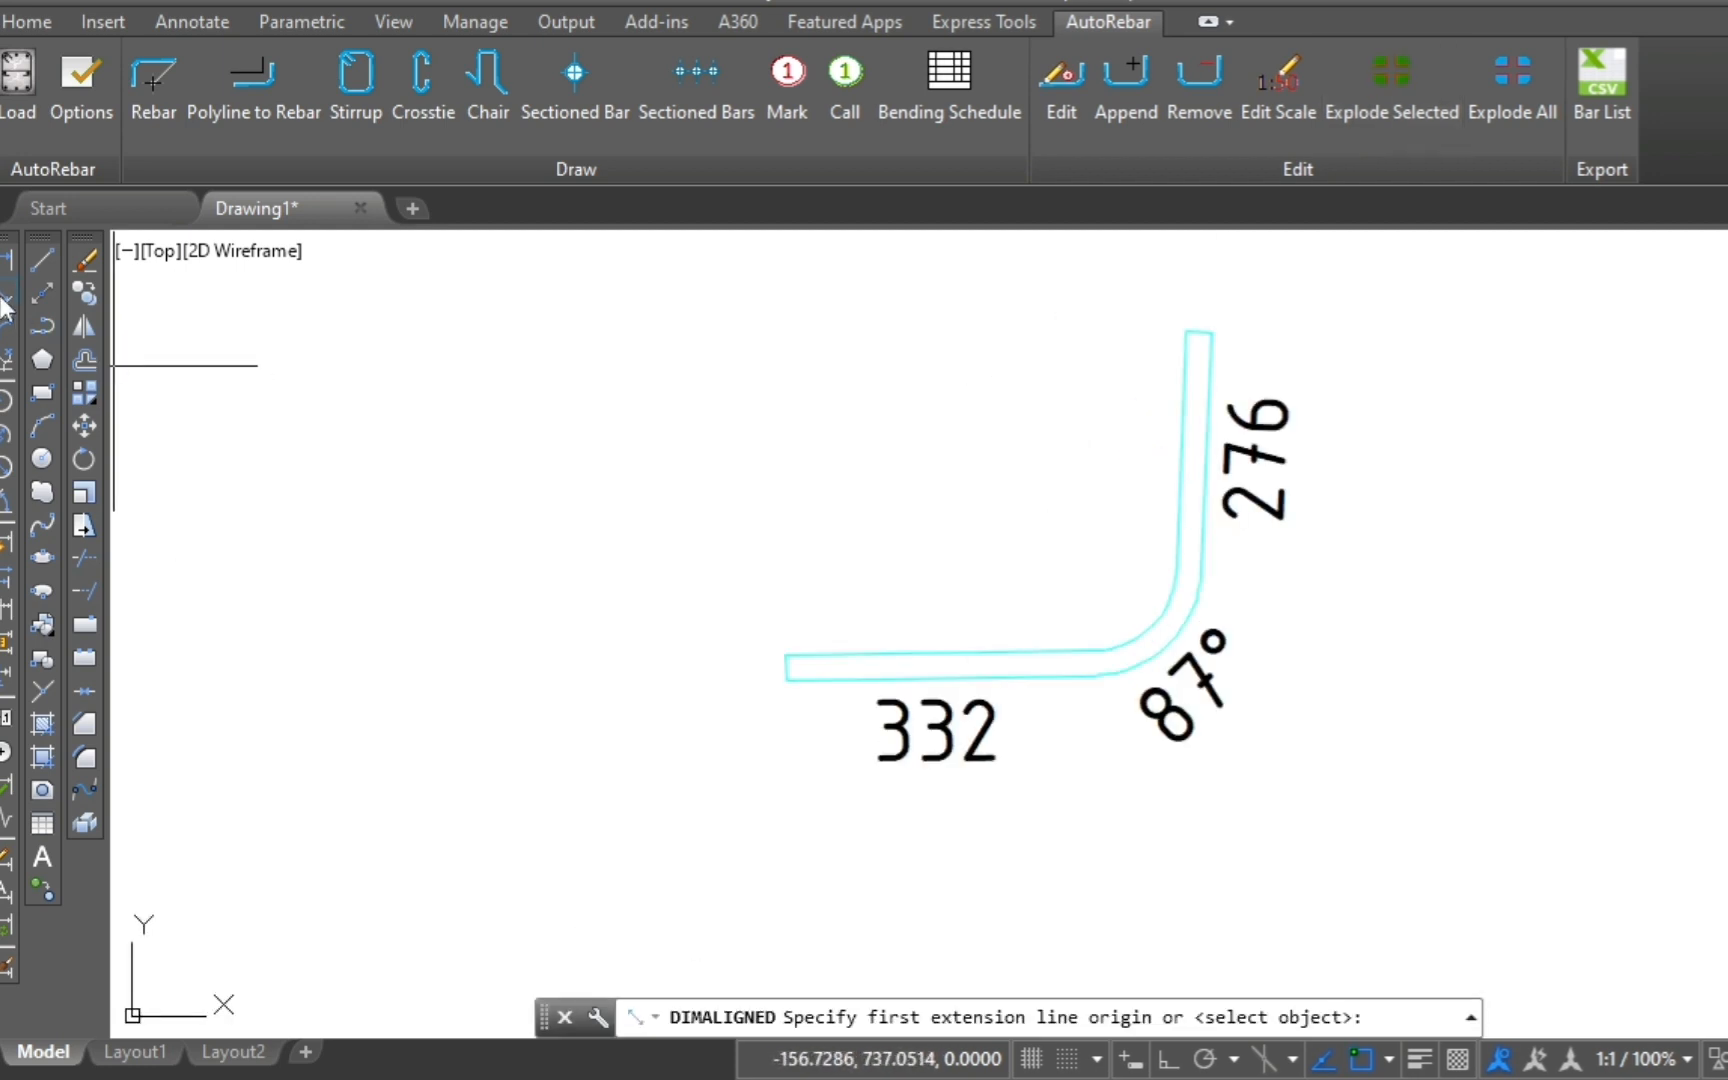
{"action": "key", "text": "Return"}
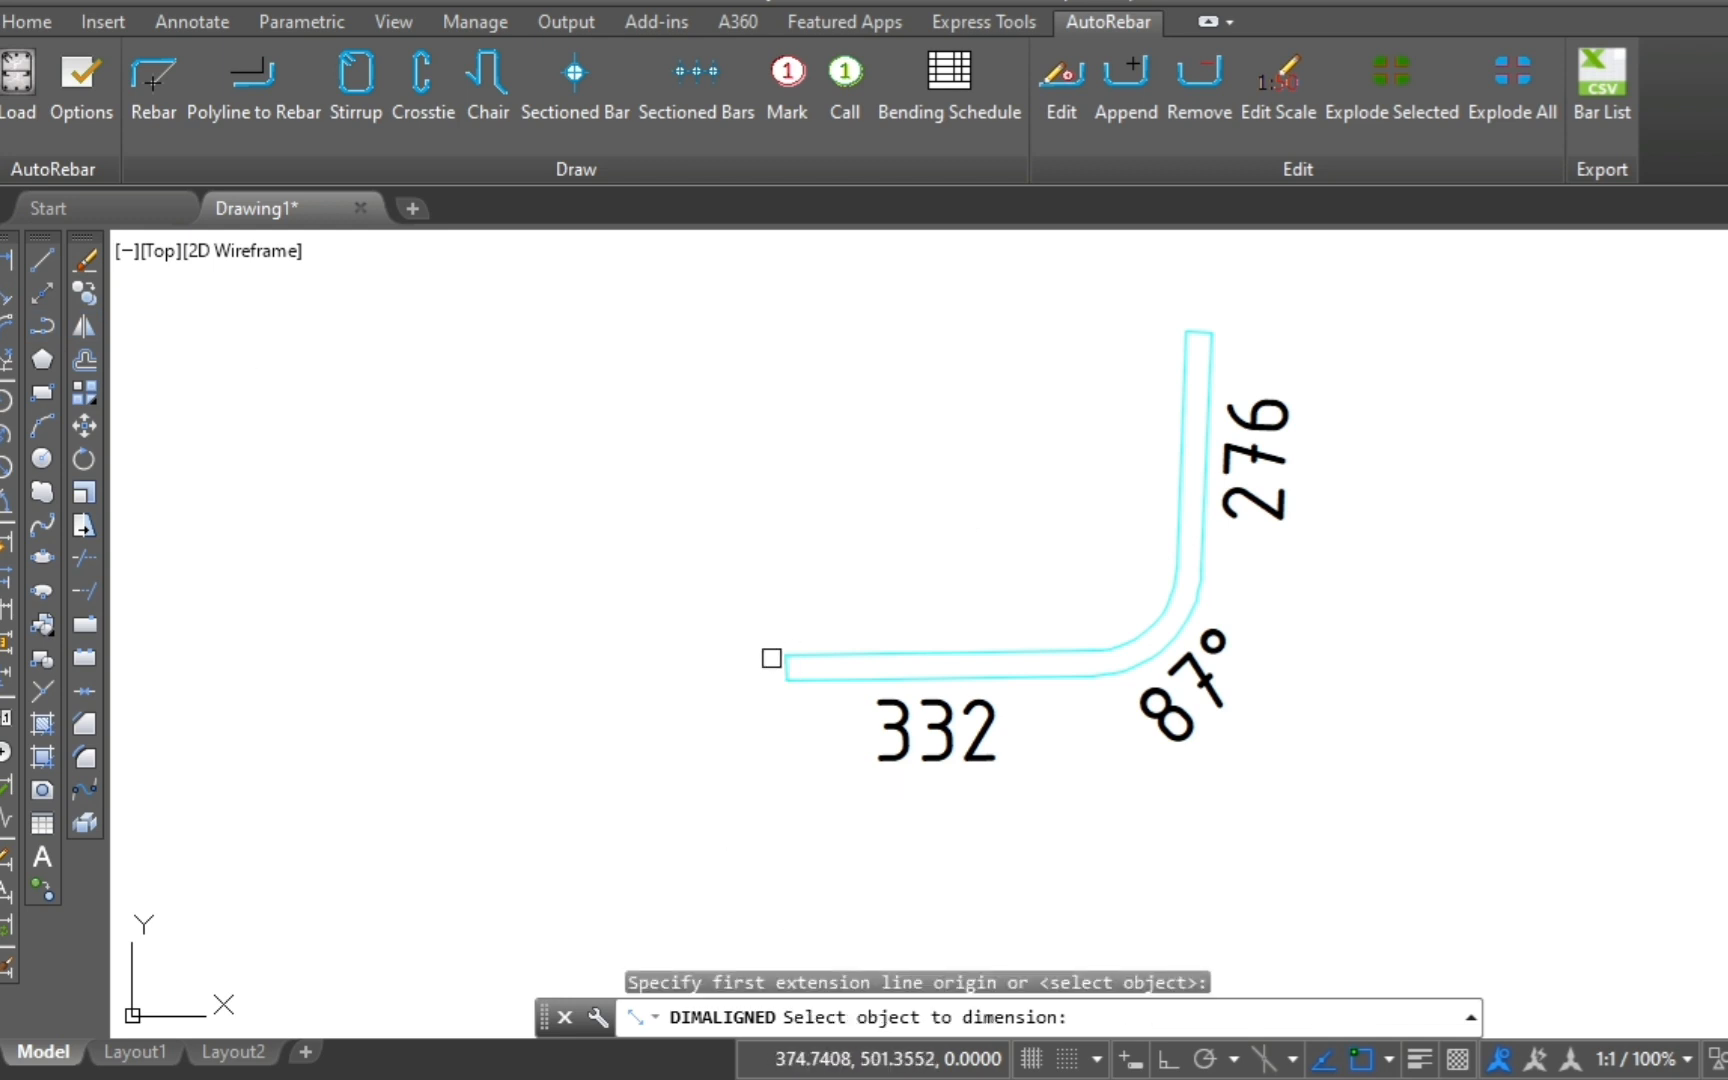
{"action": "left_click", "coordinate": [785, 668]}
{"action": "left_click", "coordinate": [736, 658]}
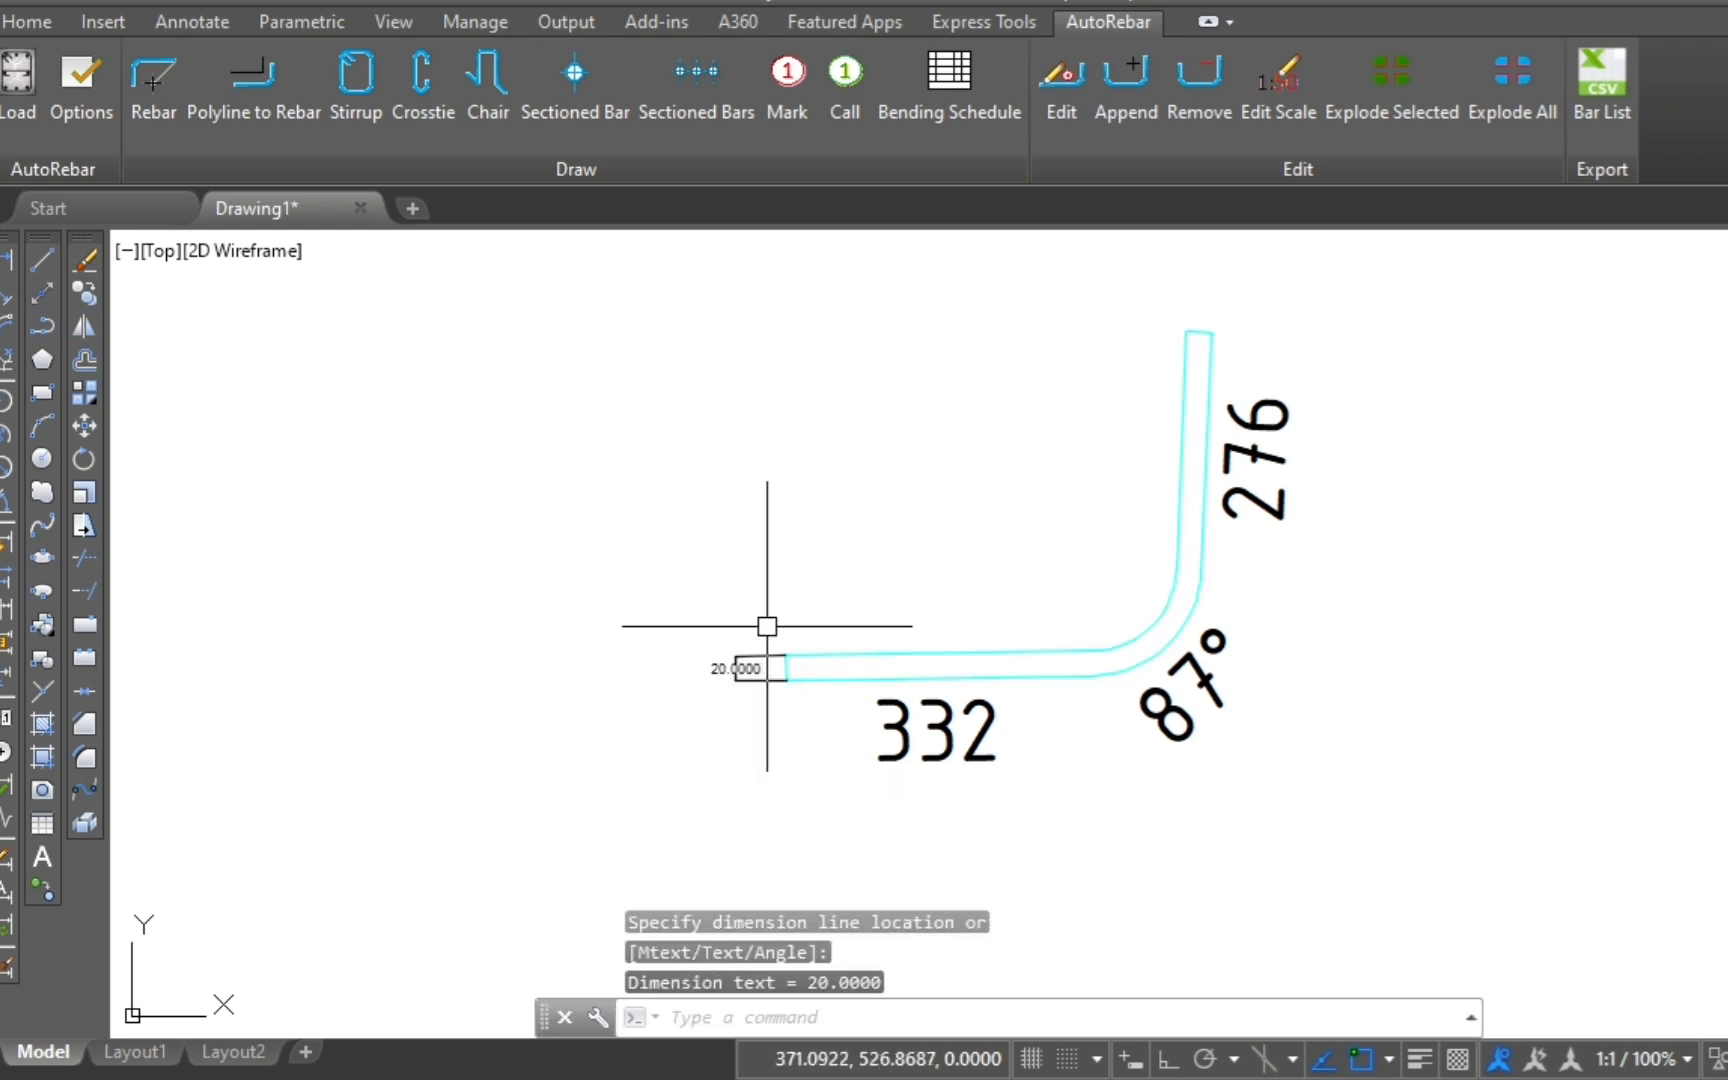
{"action": "scroll", "coordinate": [708, 626], "scroll_direction": "up", "scroll_amount": 3}
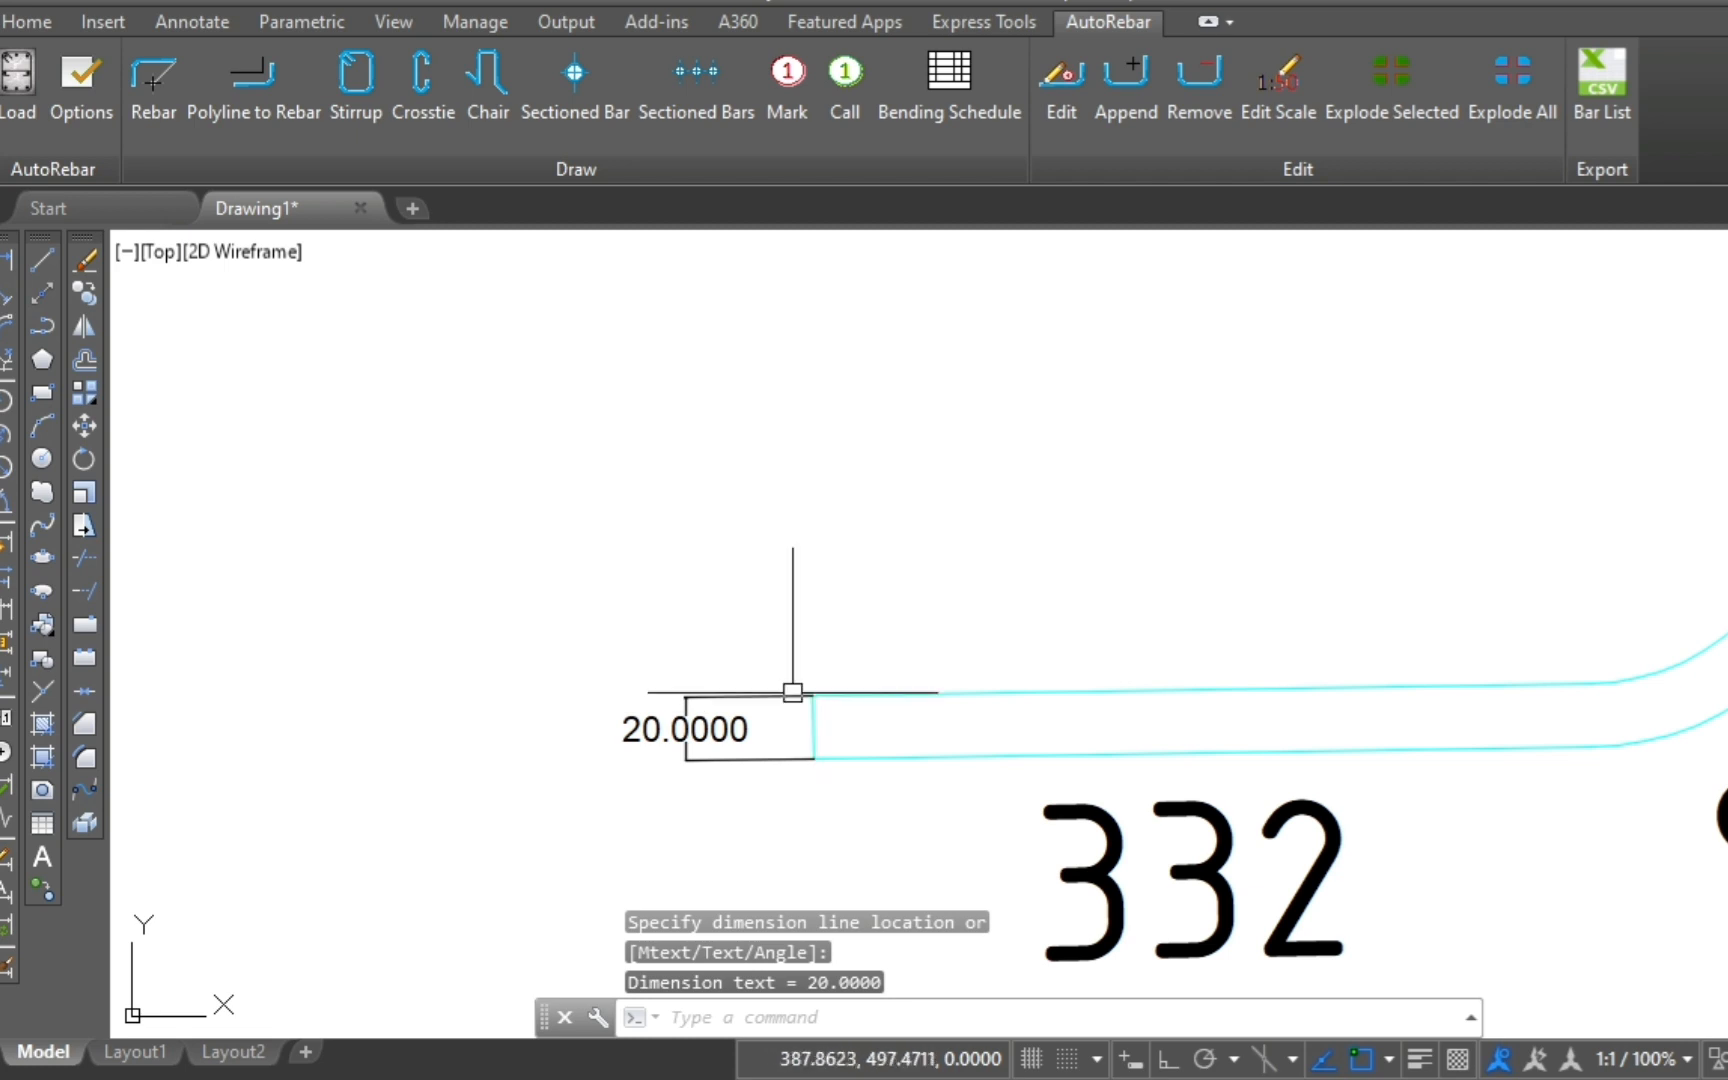
{"action": "scroll", "coordinate": [684, 694], "scroll_direction": "down", "scroll_amount": 2}
{"action": "scroll", "coordinate": [710, 735], "scroll_direction": "down", "scroll_amount": 2}
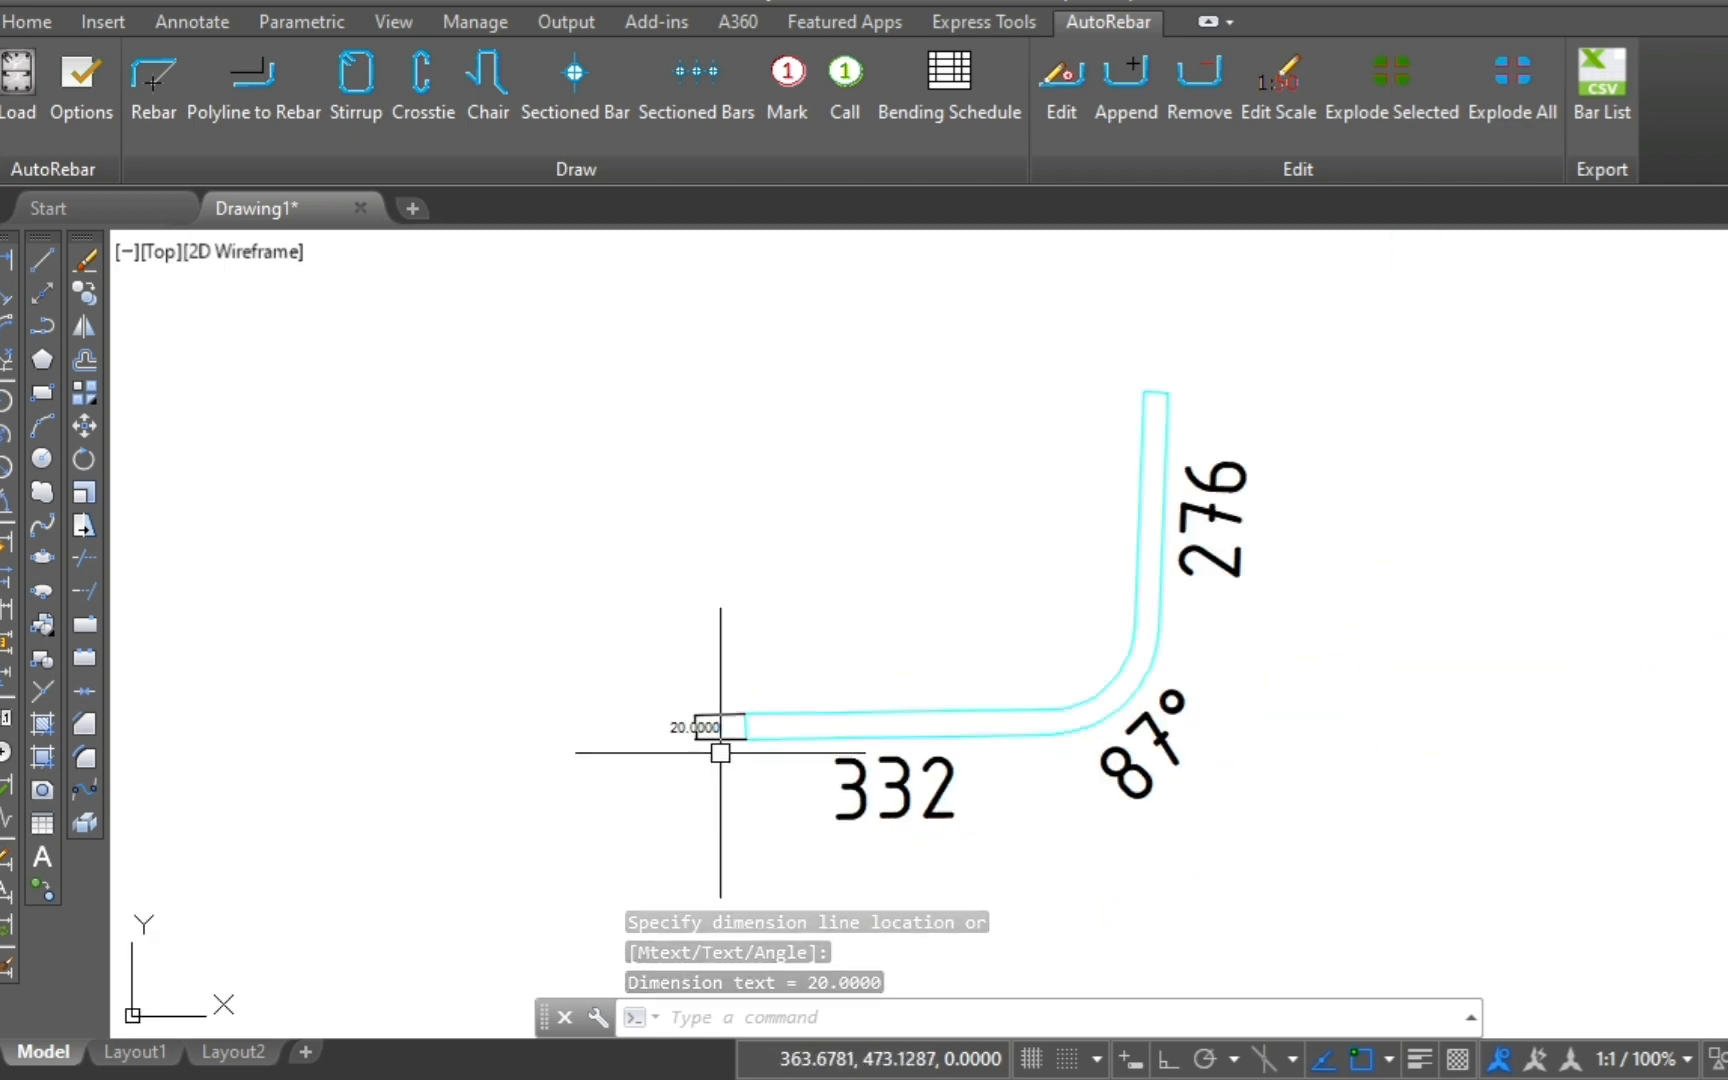
{"action": "scroll", "coordinate": [1115, 644], "scroll_direction": "down", "scroll_amount": 2}
{"action": "scroll", "coordinate": [790, 591], "scroll_direction": "up", "scroll_amount": 2}
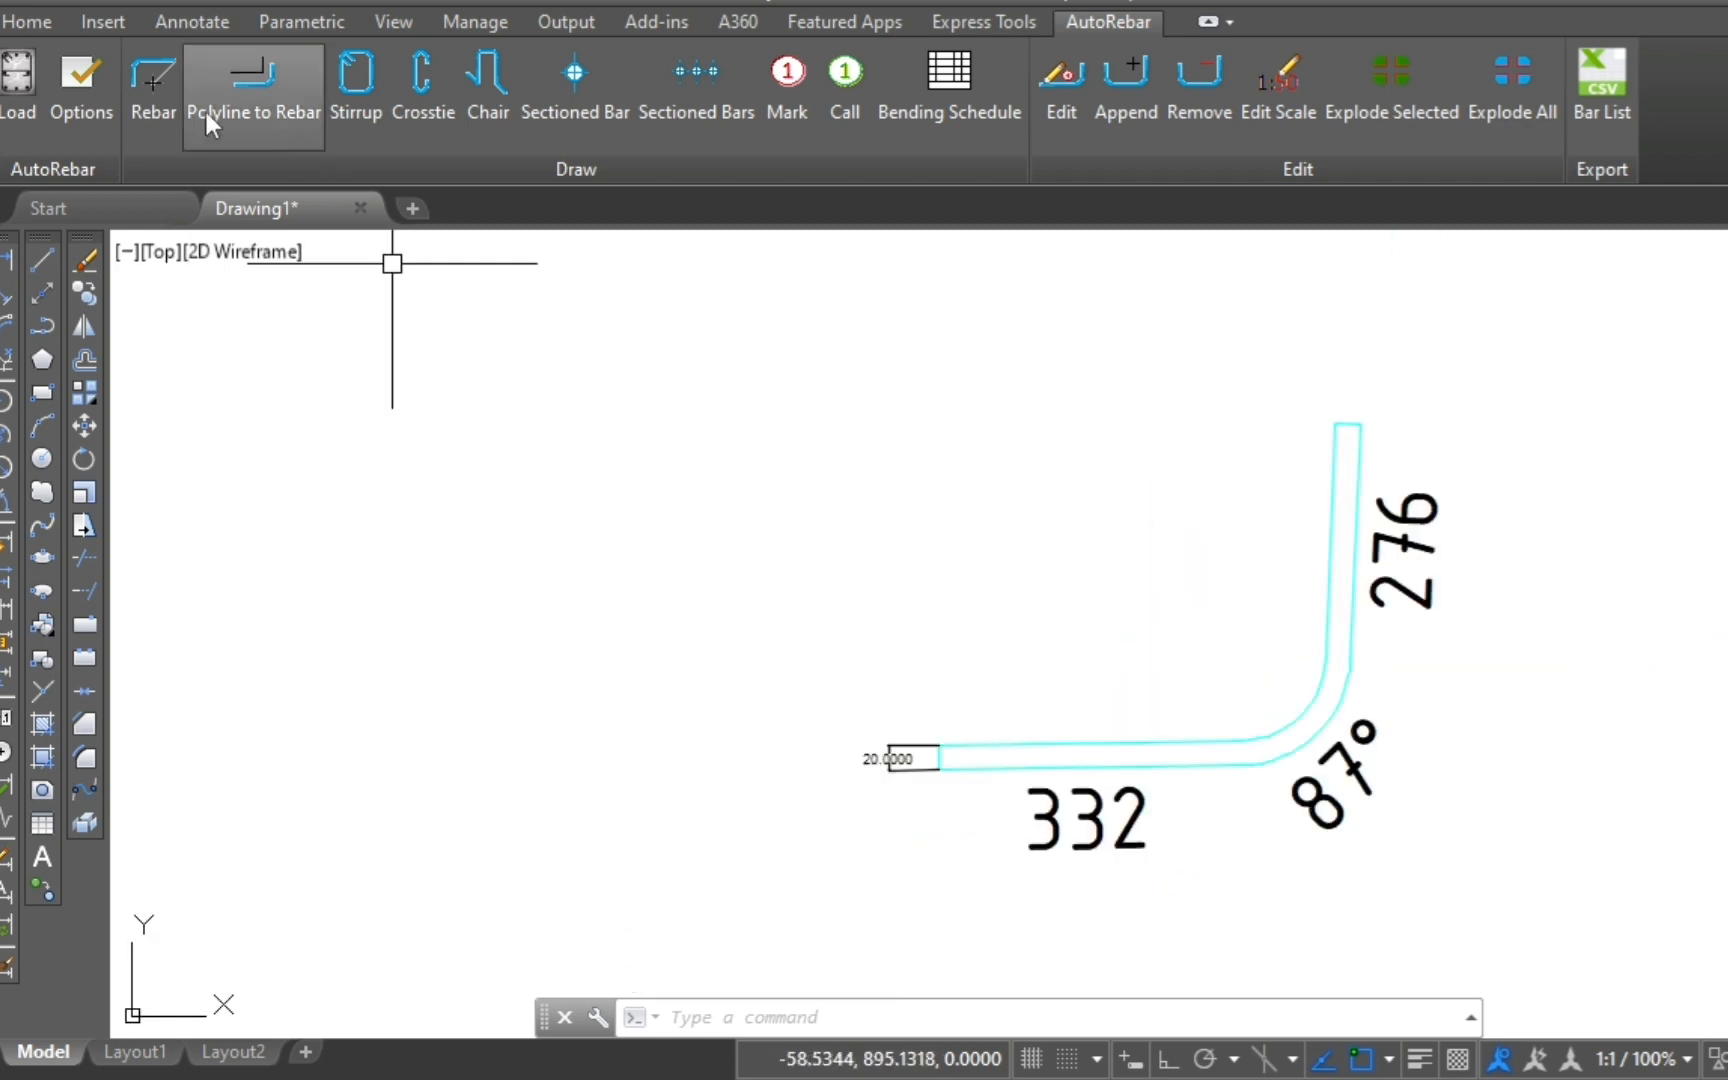
Step: Set the AutoRebar model units to Meters and apply the options
{"action": "left_click", "coordinate": [80, 82]}
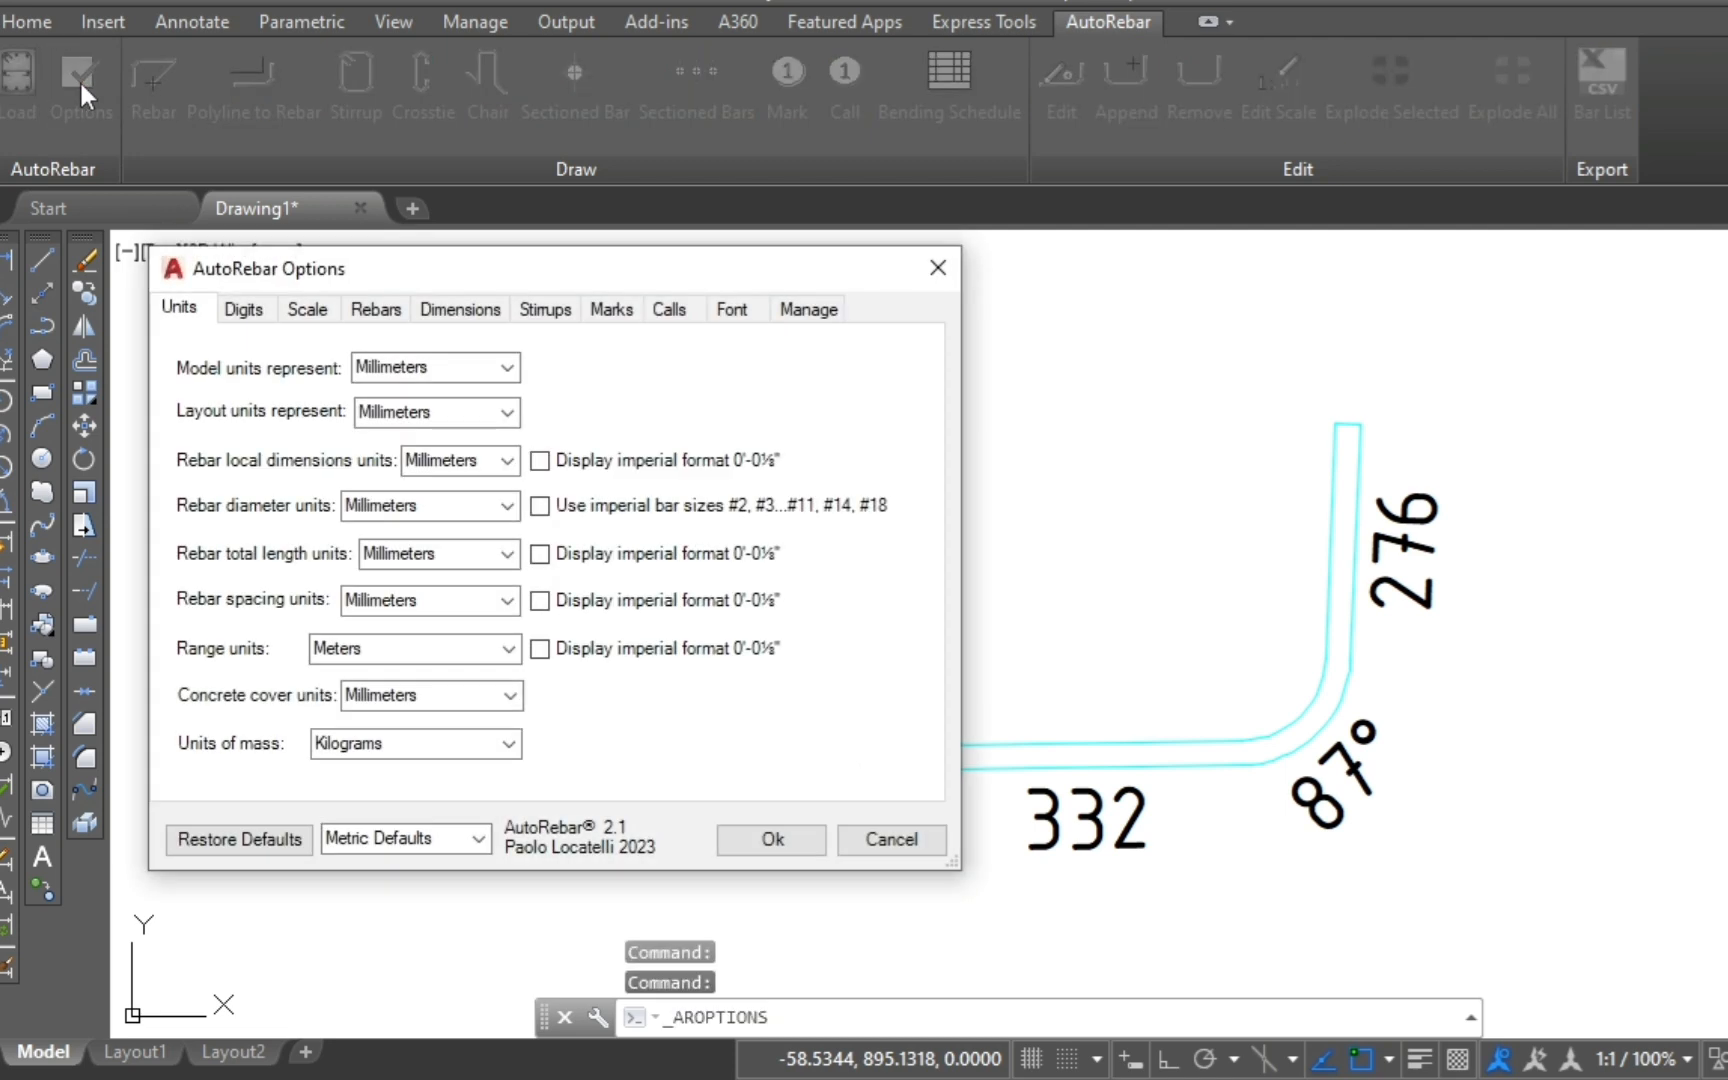
{"action": "left_click", "coordinate": [509, 369]}
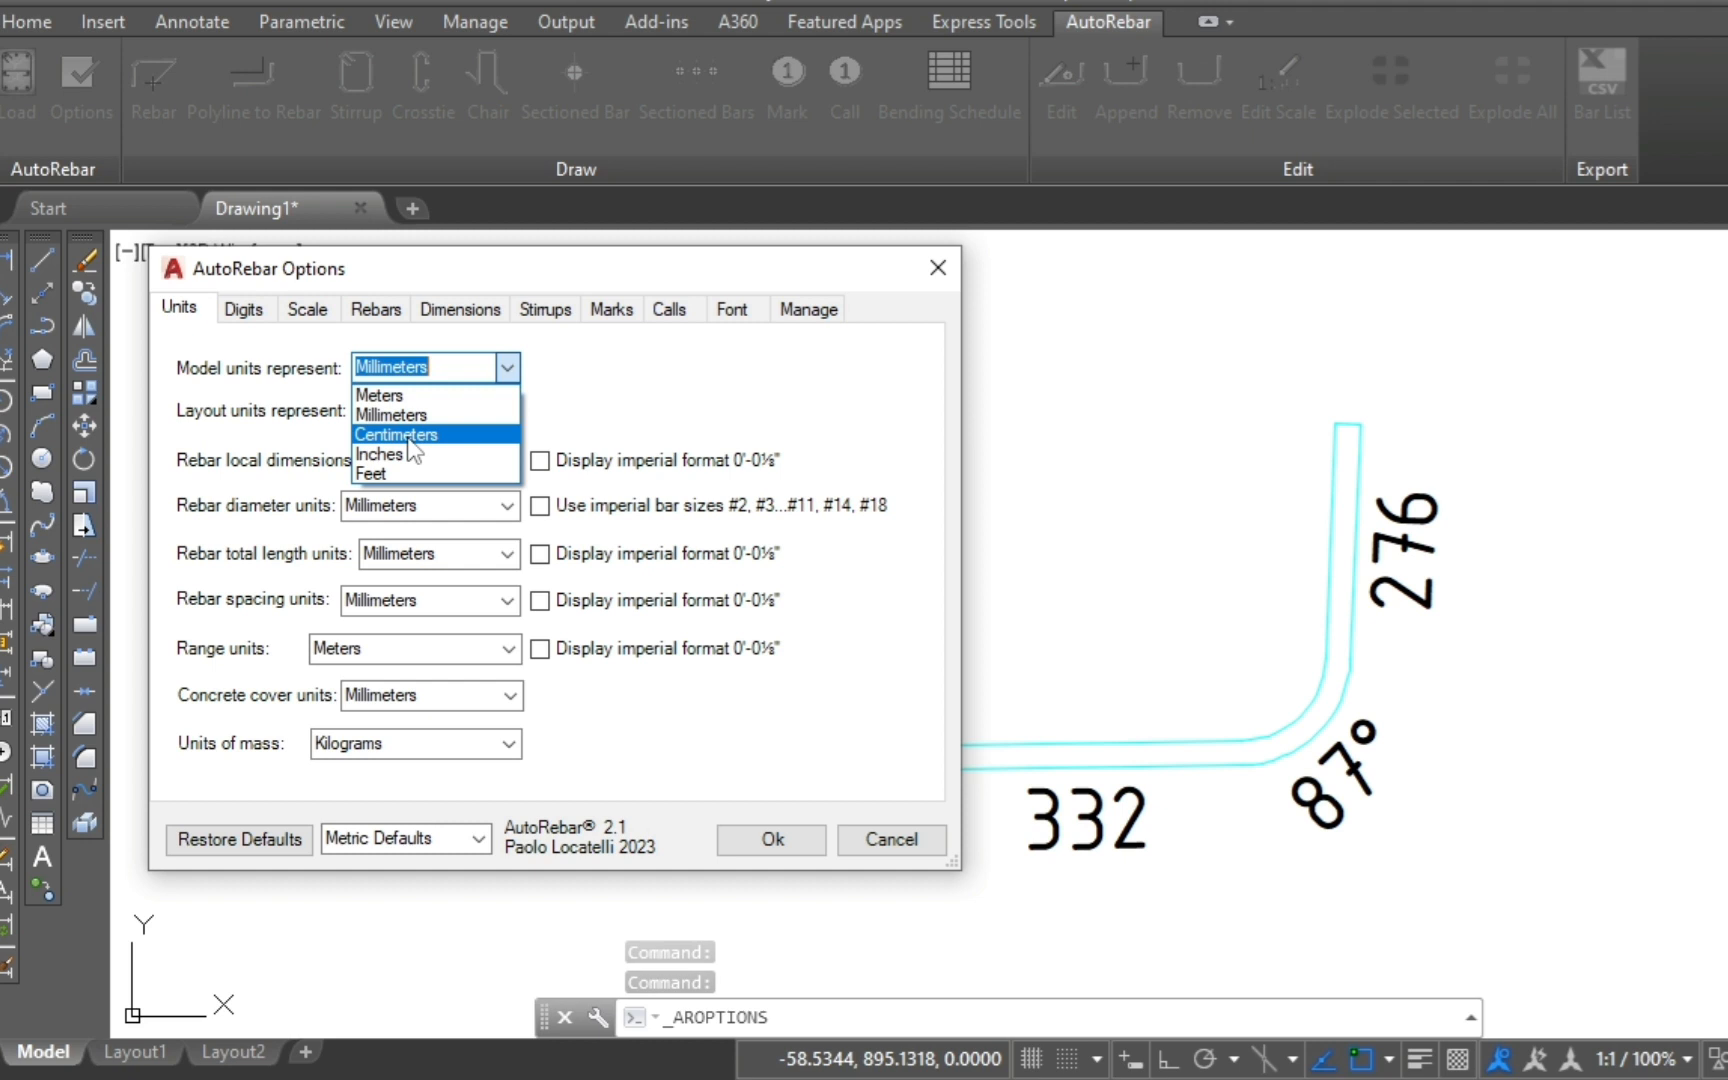
{"action": "left_click", "coordinate": [385, 396]}
{"action": "left_click", "coordinate": [771, 840]}
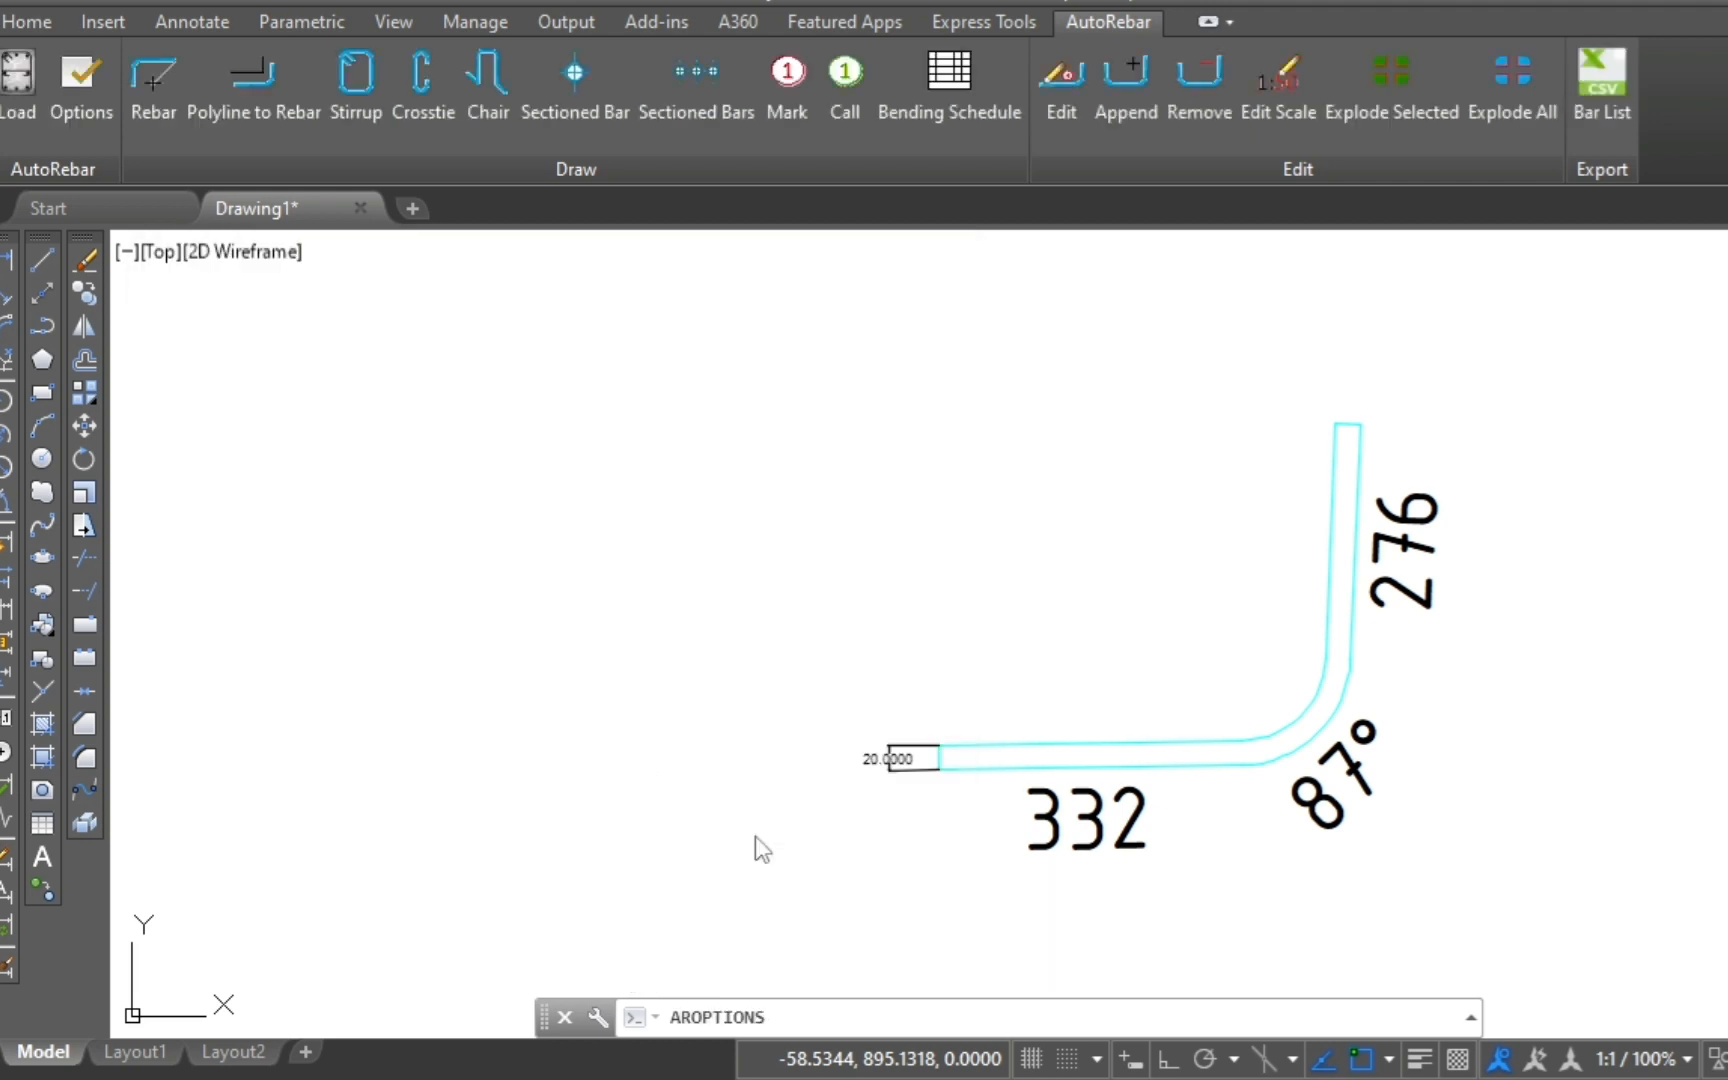
Step: Draw a second, smaller L-shaped rebar of 20 mm diameter inside the corner of the first one
{"action": "left_click", "coordinate": [150, 99]}
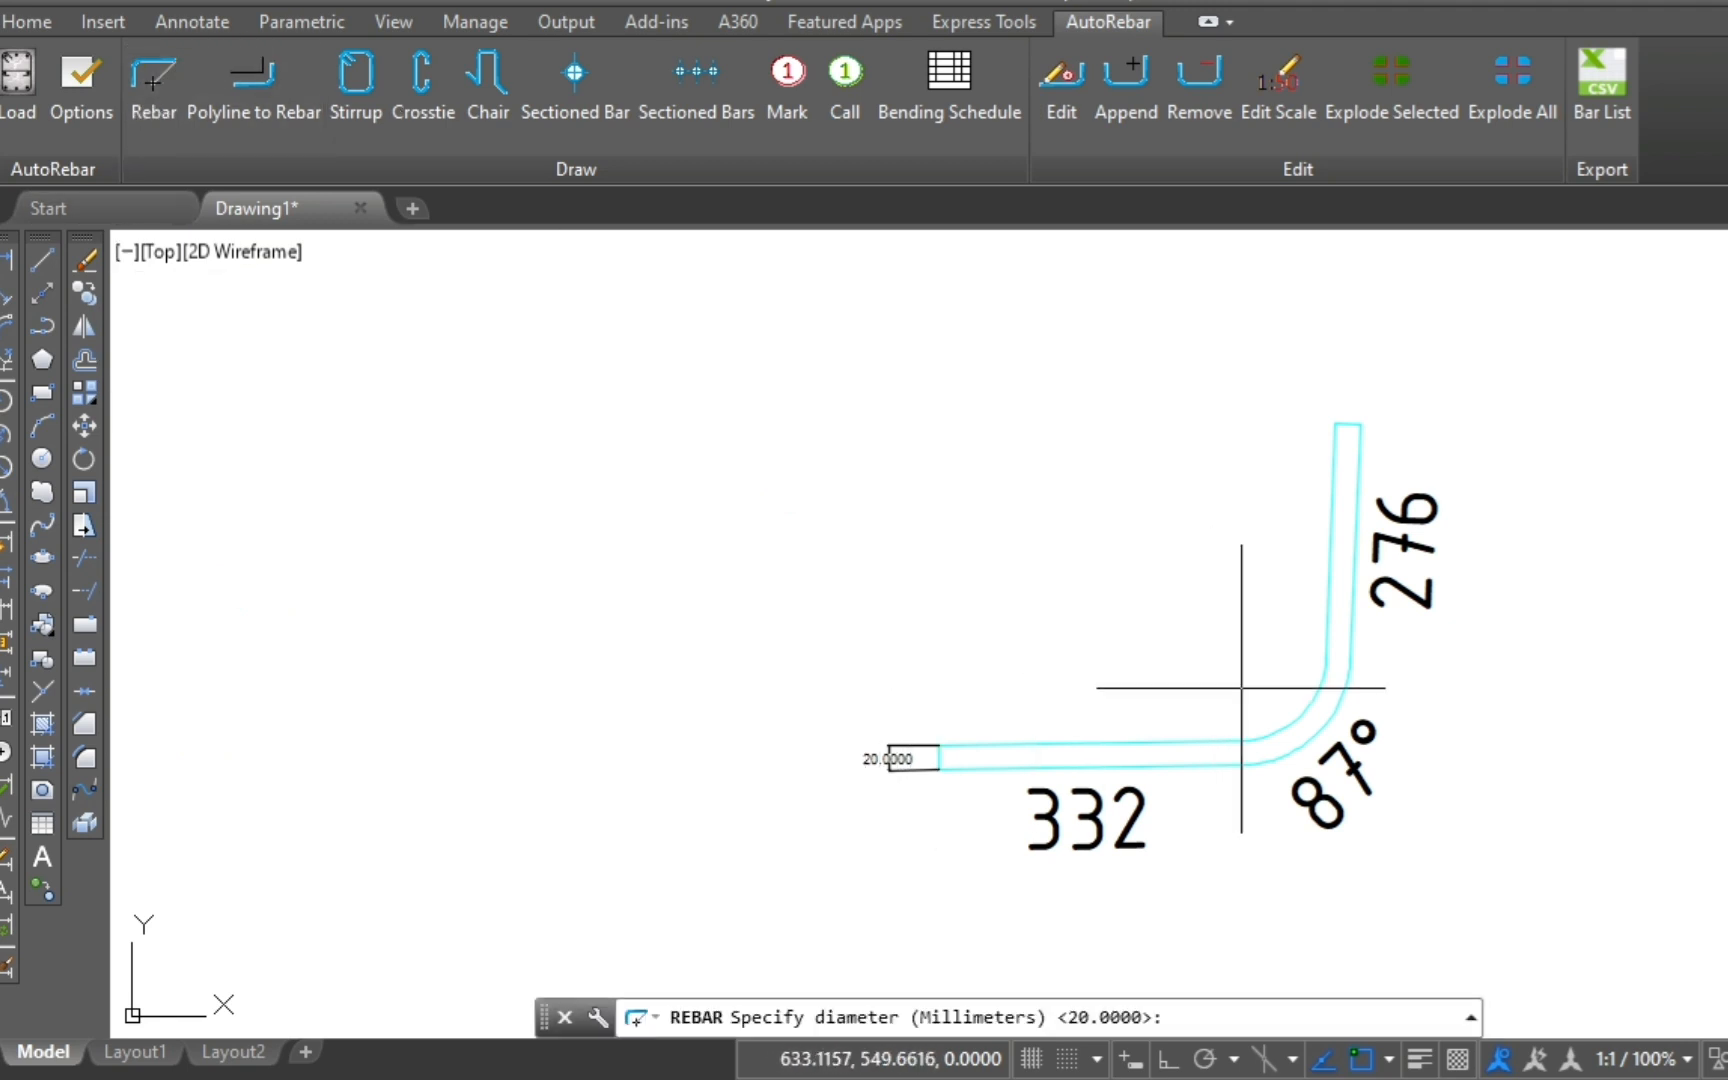
{"action": "key", "text": "Return"}
{"action": "left_click", "coordinate": [1068, 691]}
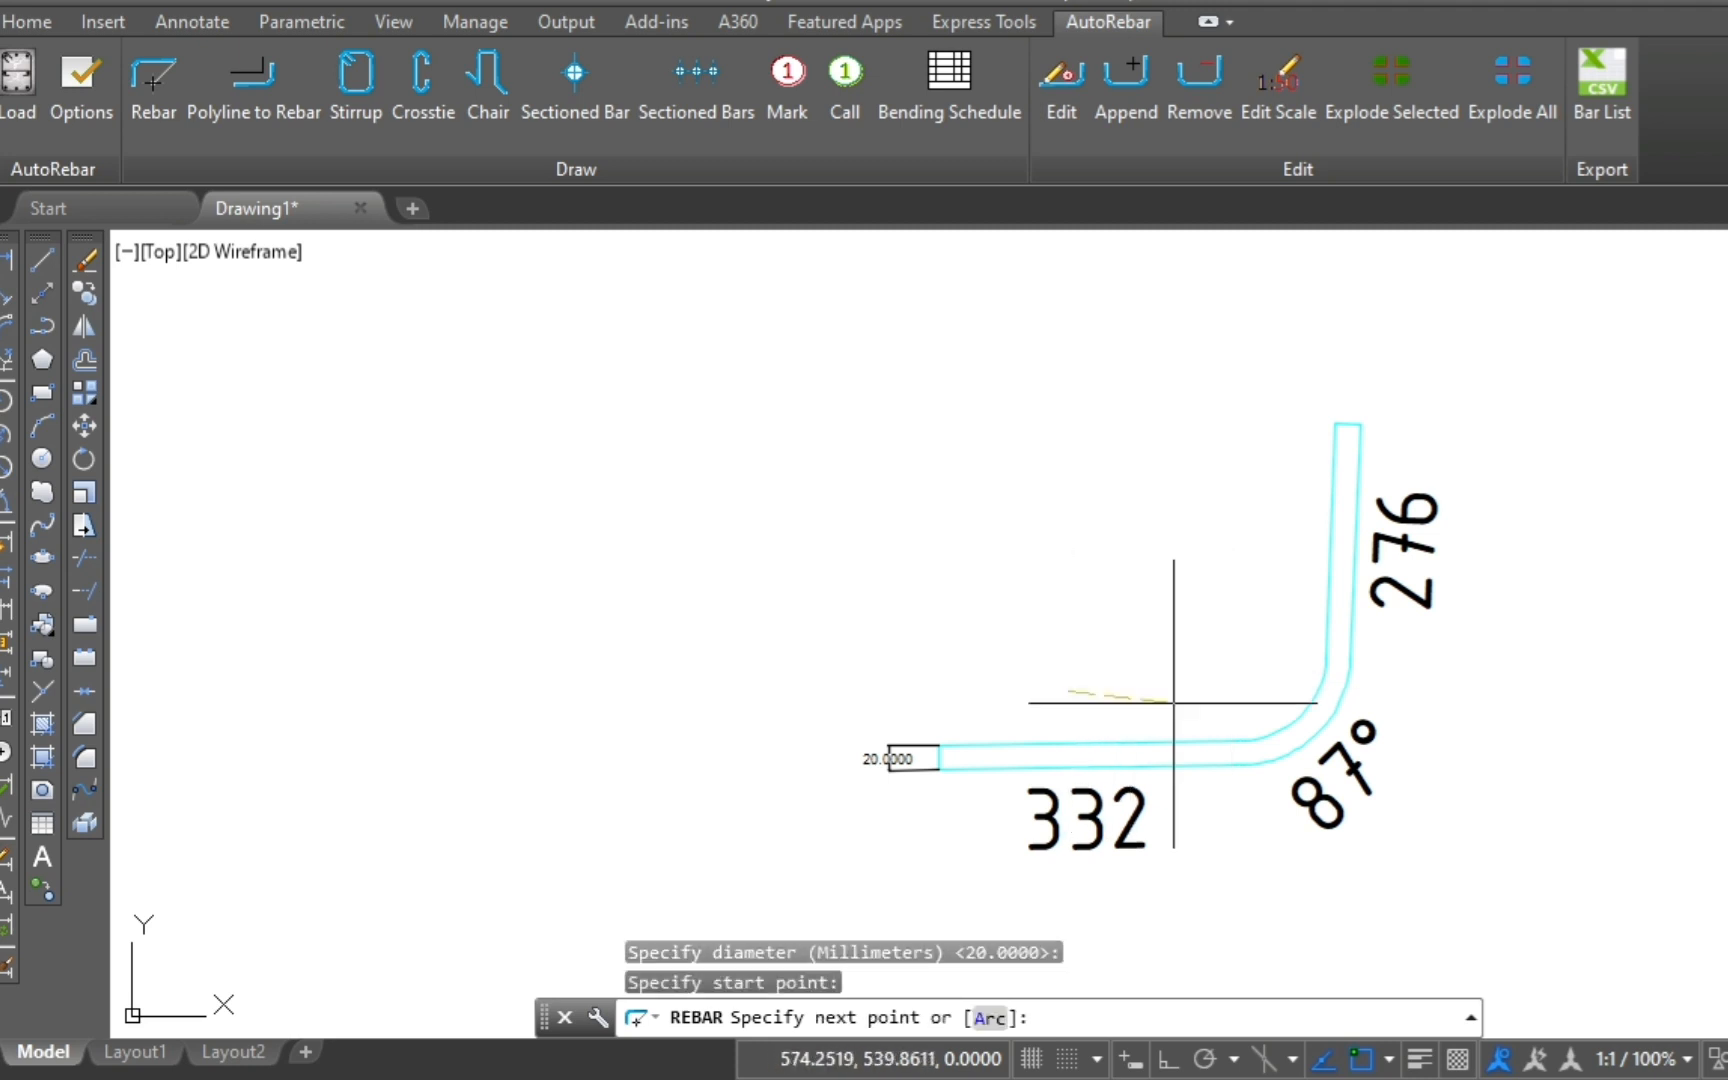
{"action": "left_click", "coordinate": [1241, 691]}
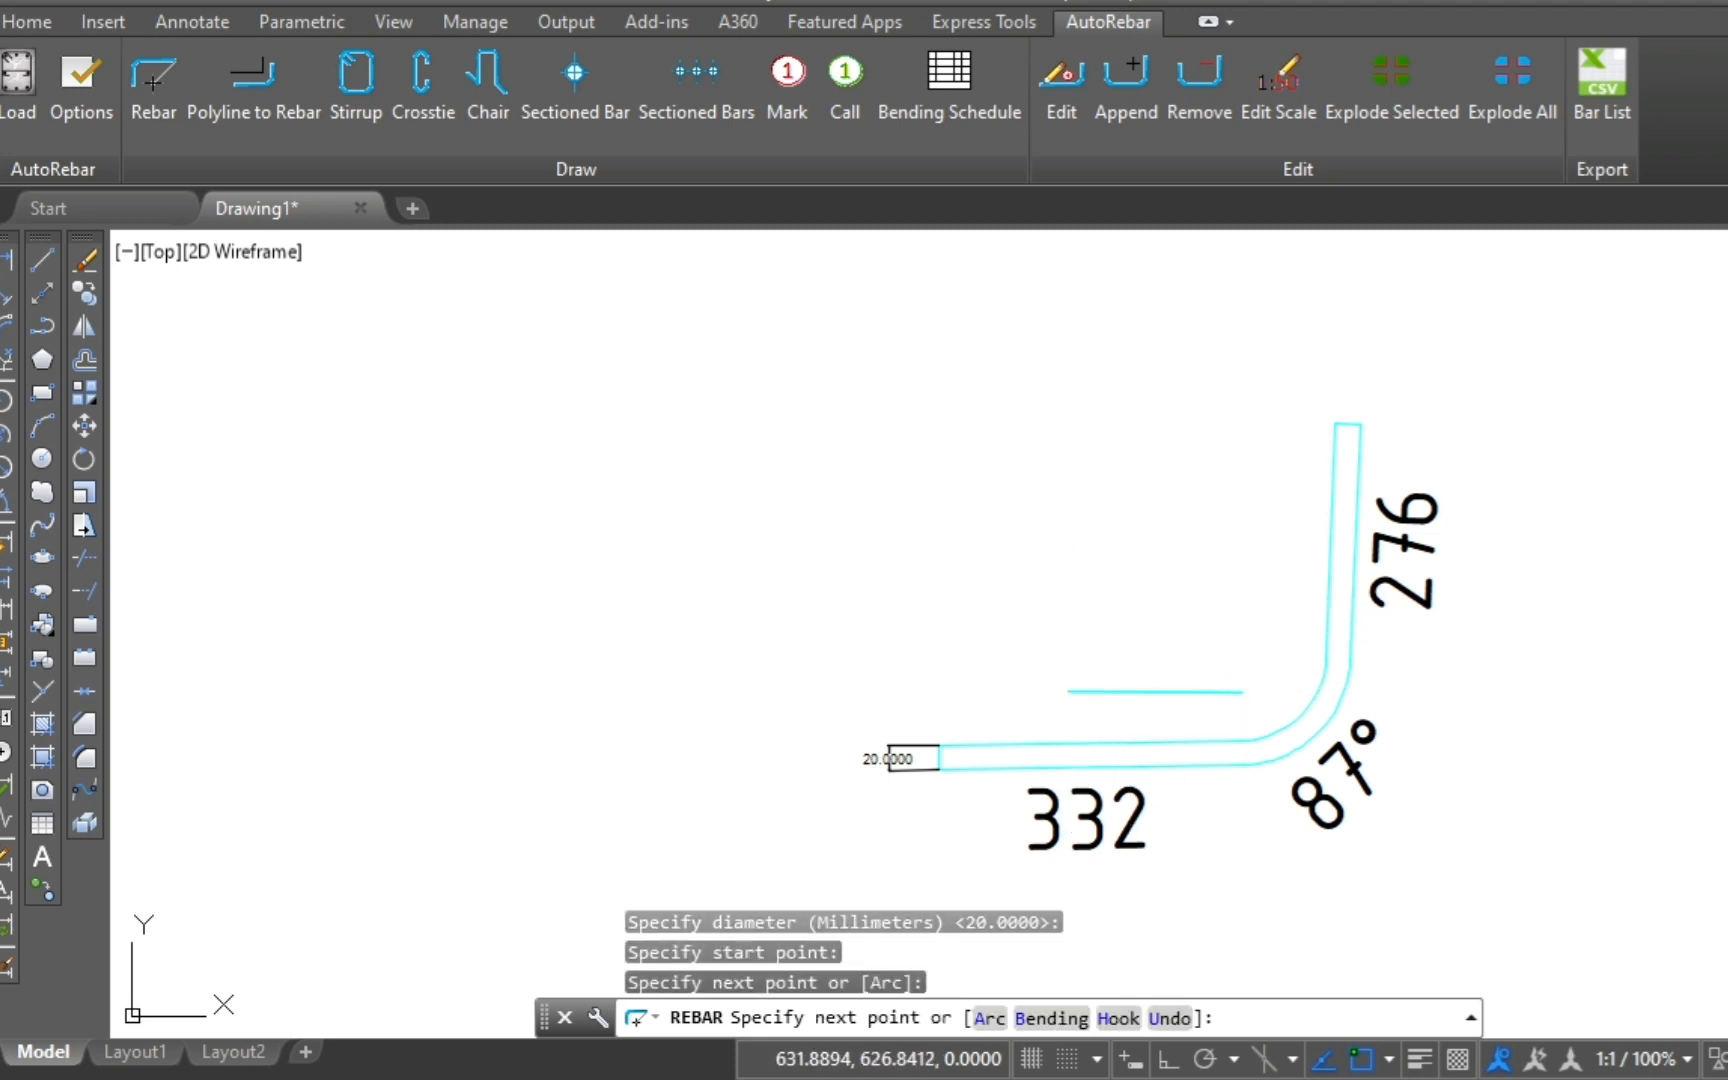
{"action": "key", "text": "Escape"}
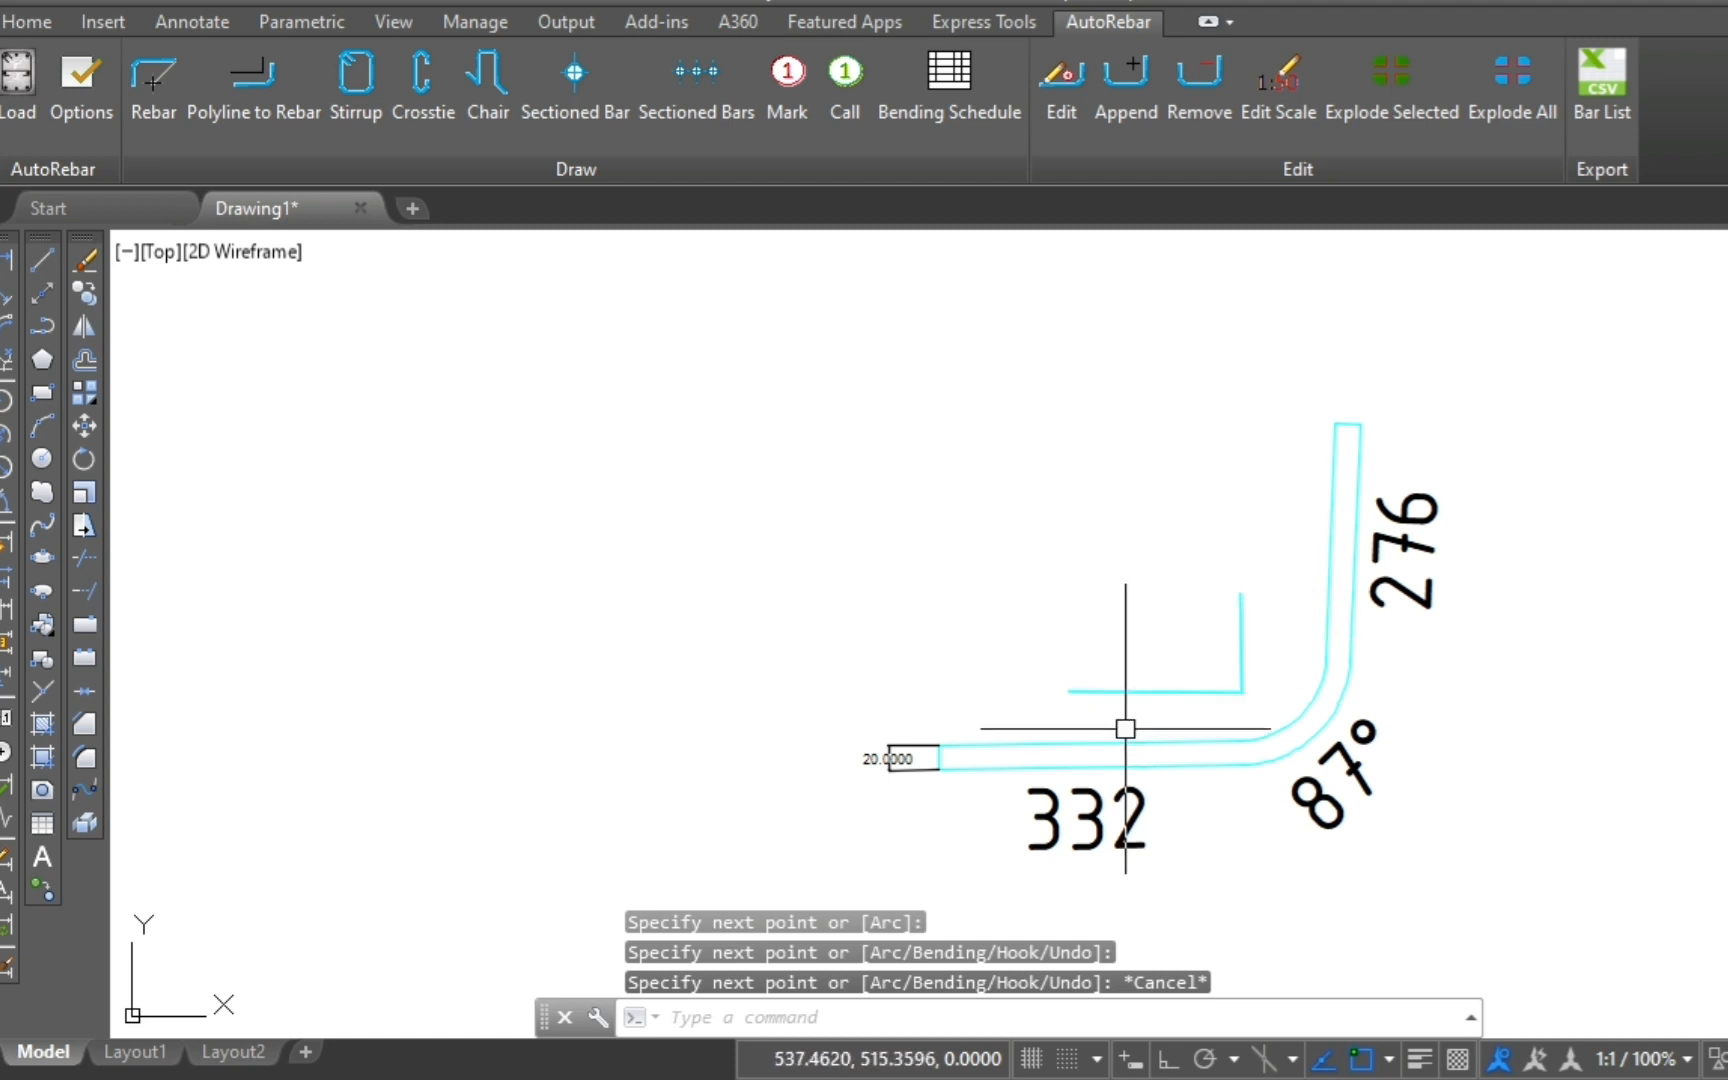
Step: Select the smaller L-shaped rebar and explode it with Explode Selected
{"action": "scroll", "coordinate": [1126, 729], "scroll_direction": "up", "scroll_amount": 6}
{"action": "left_click", "coordinate": [1188, 522]}
{"action": "left_click", "coordinate": [1079, 665]}
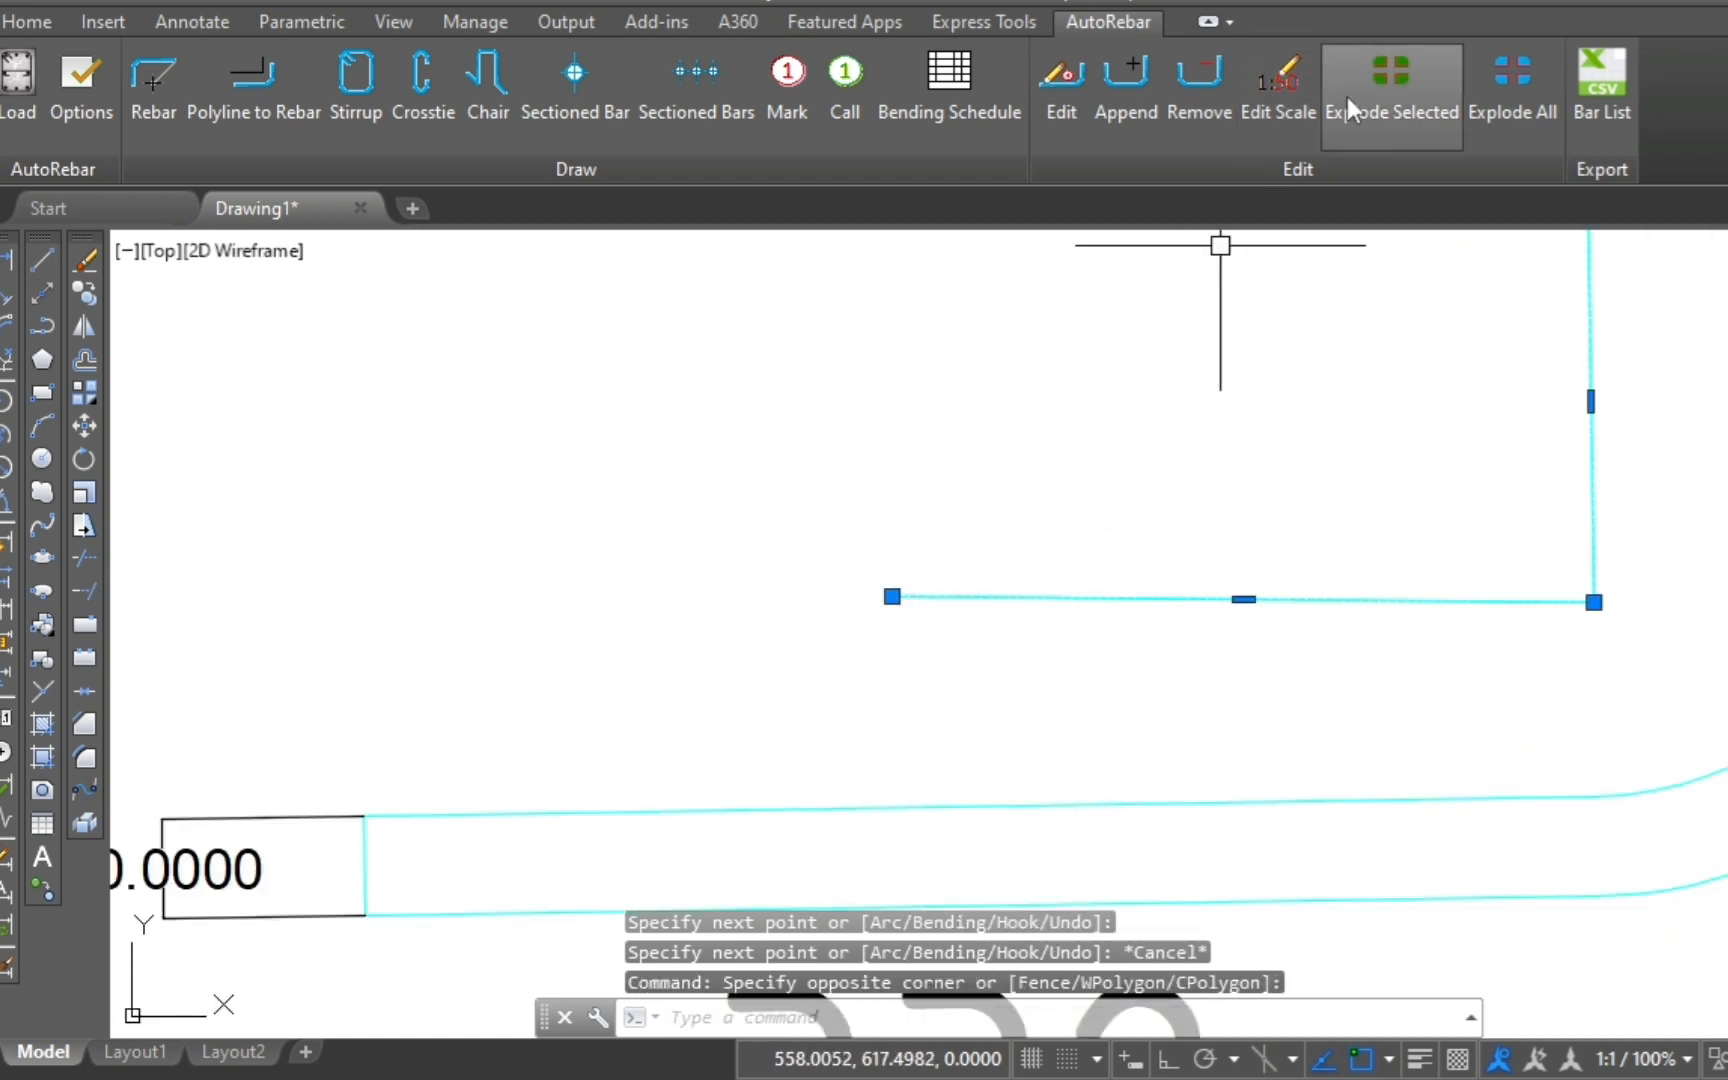
{"action": "left_click", "coordinate": [1394, 95]}
Step: Add an aligned dimension to the end edge of the smaller rebar's horizontal leg, placed just beyond the bar's end
{"action": "scroll", "coordinate": [833, 590], "scroll_direction": "up", "scroll_amount": 5}
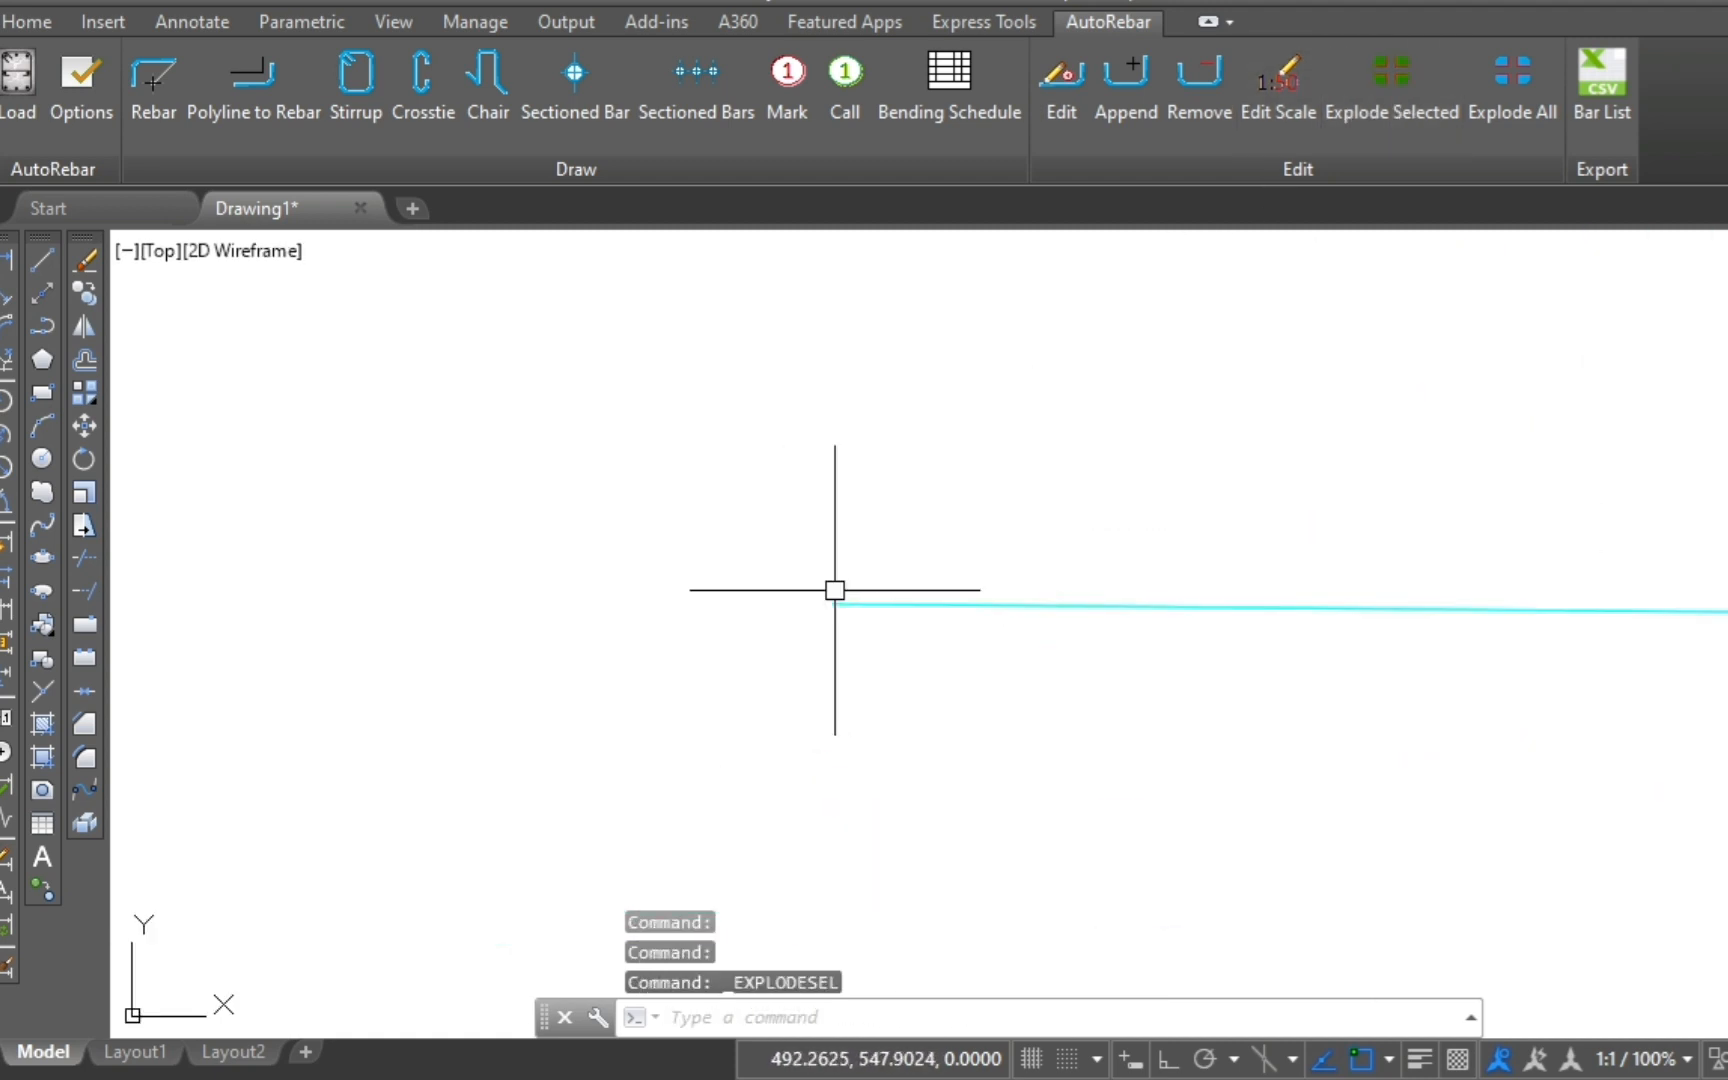
{"action": "scroll", "coordinate": [904, 606], "scroll_direction": "up", "scroll_amount": 5}
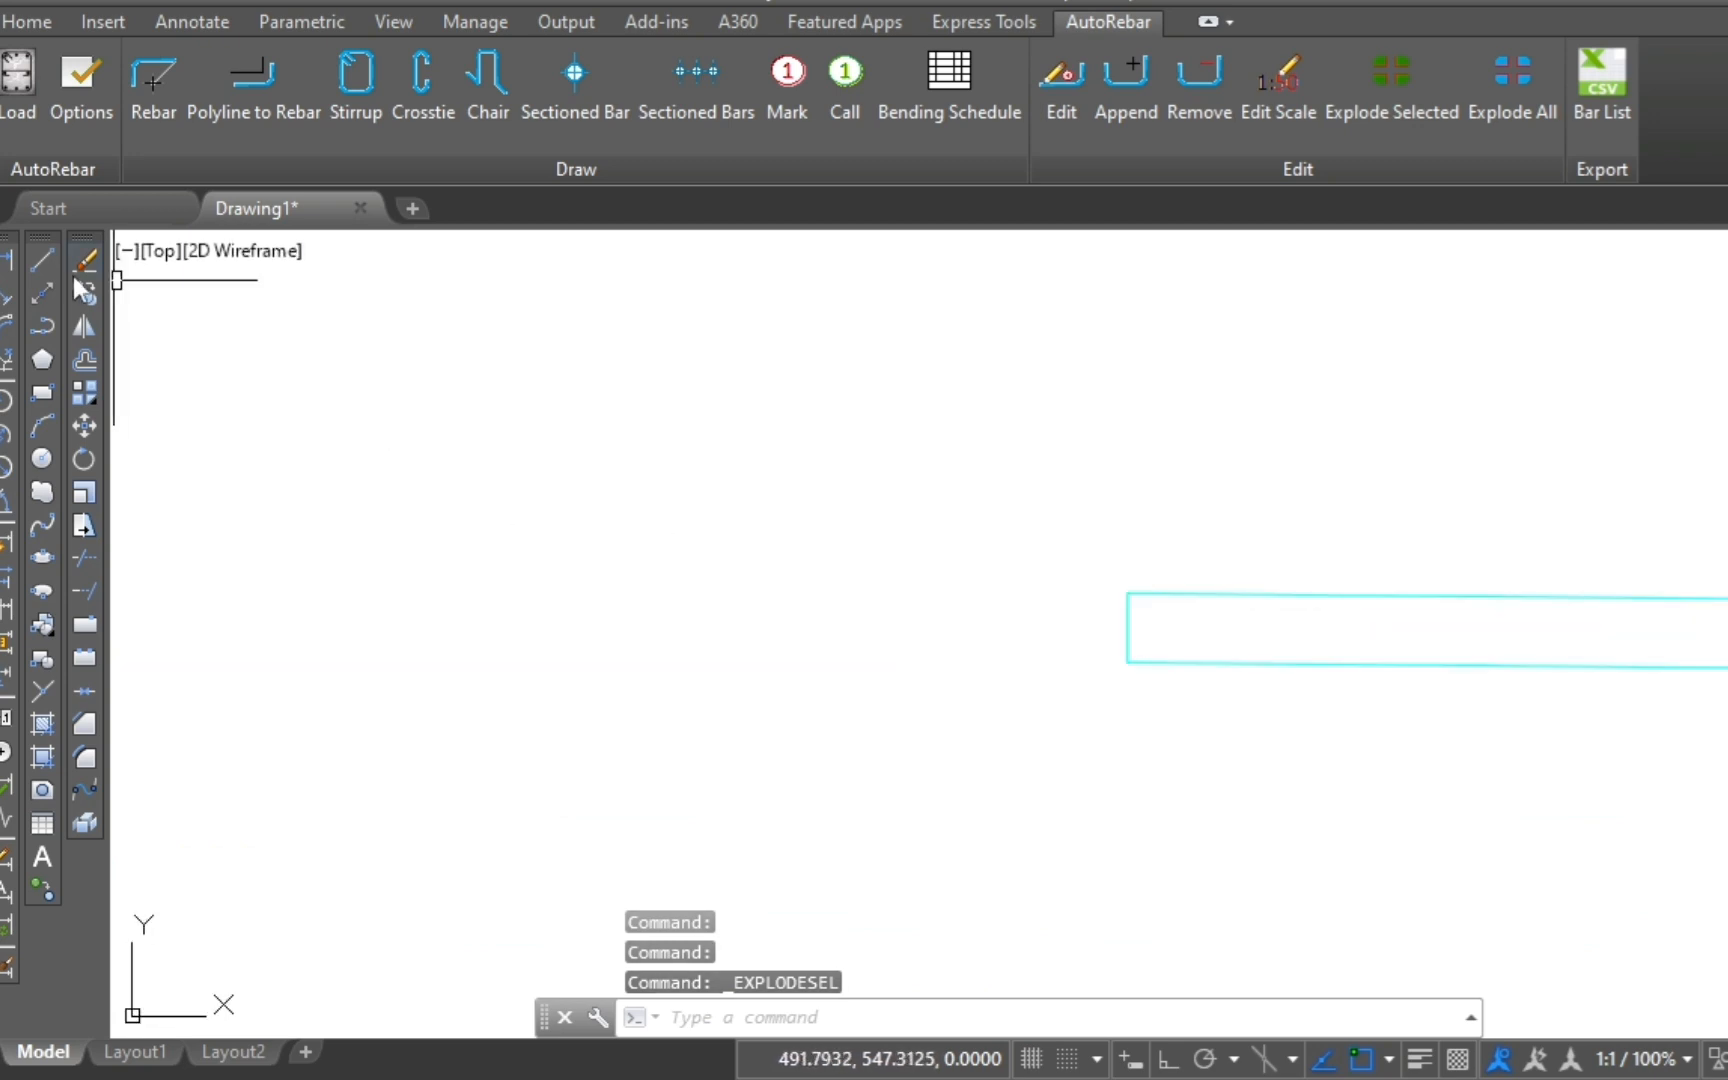
{"action": "left_click", "coordinate": [11, 300]}
{"action": "key", "text": "Return"}
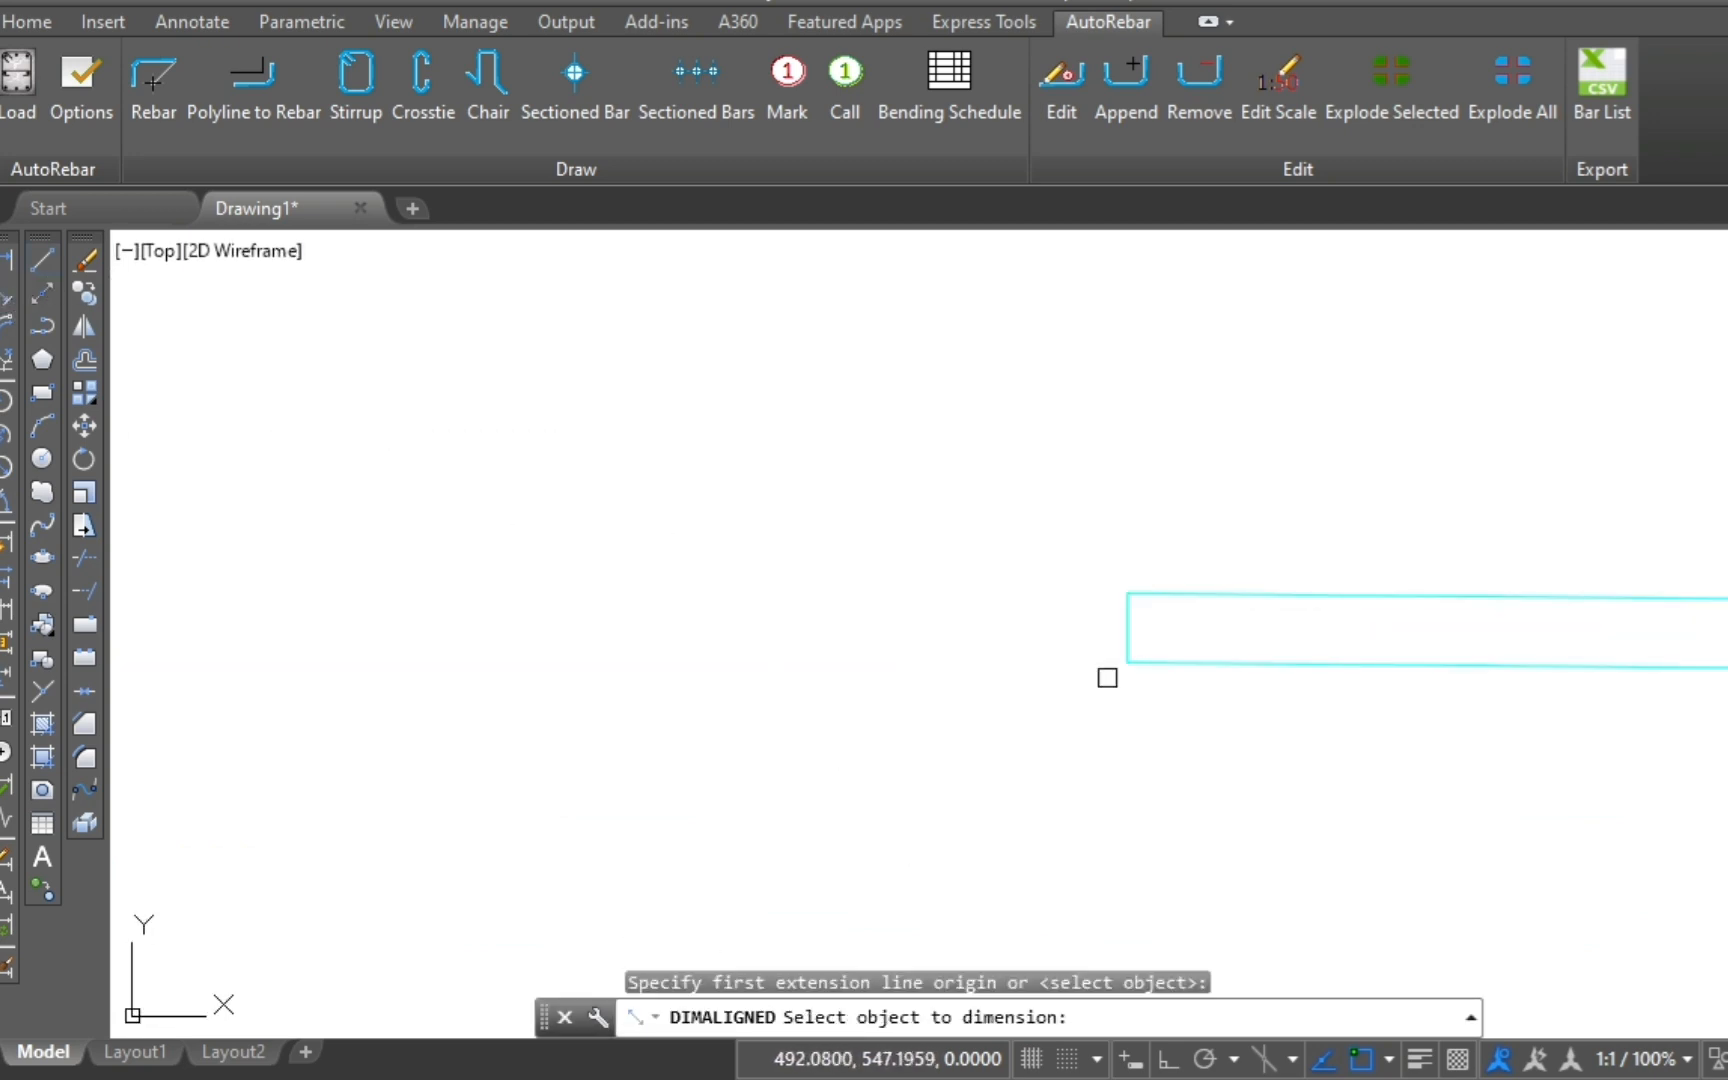
{"action": "left_click", "coordinate": [1130, 628]}
{"action": "scroll", "coordinate": [1120, 600], "scroll_direction": "down", "scroll_amount": 5}
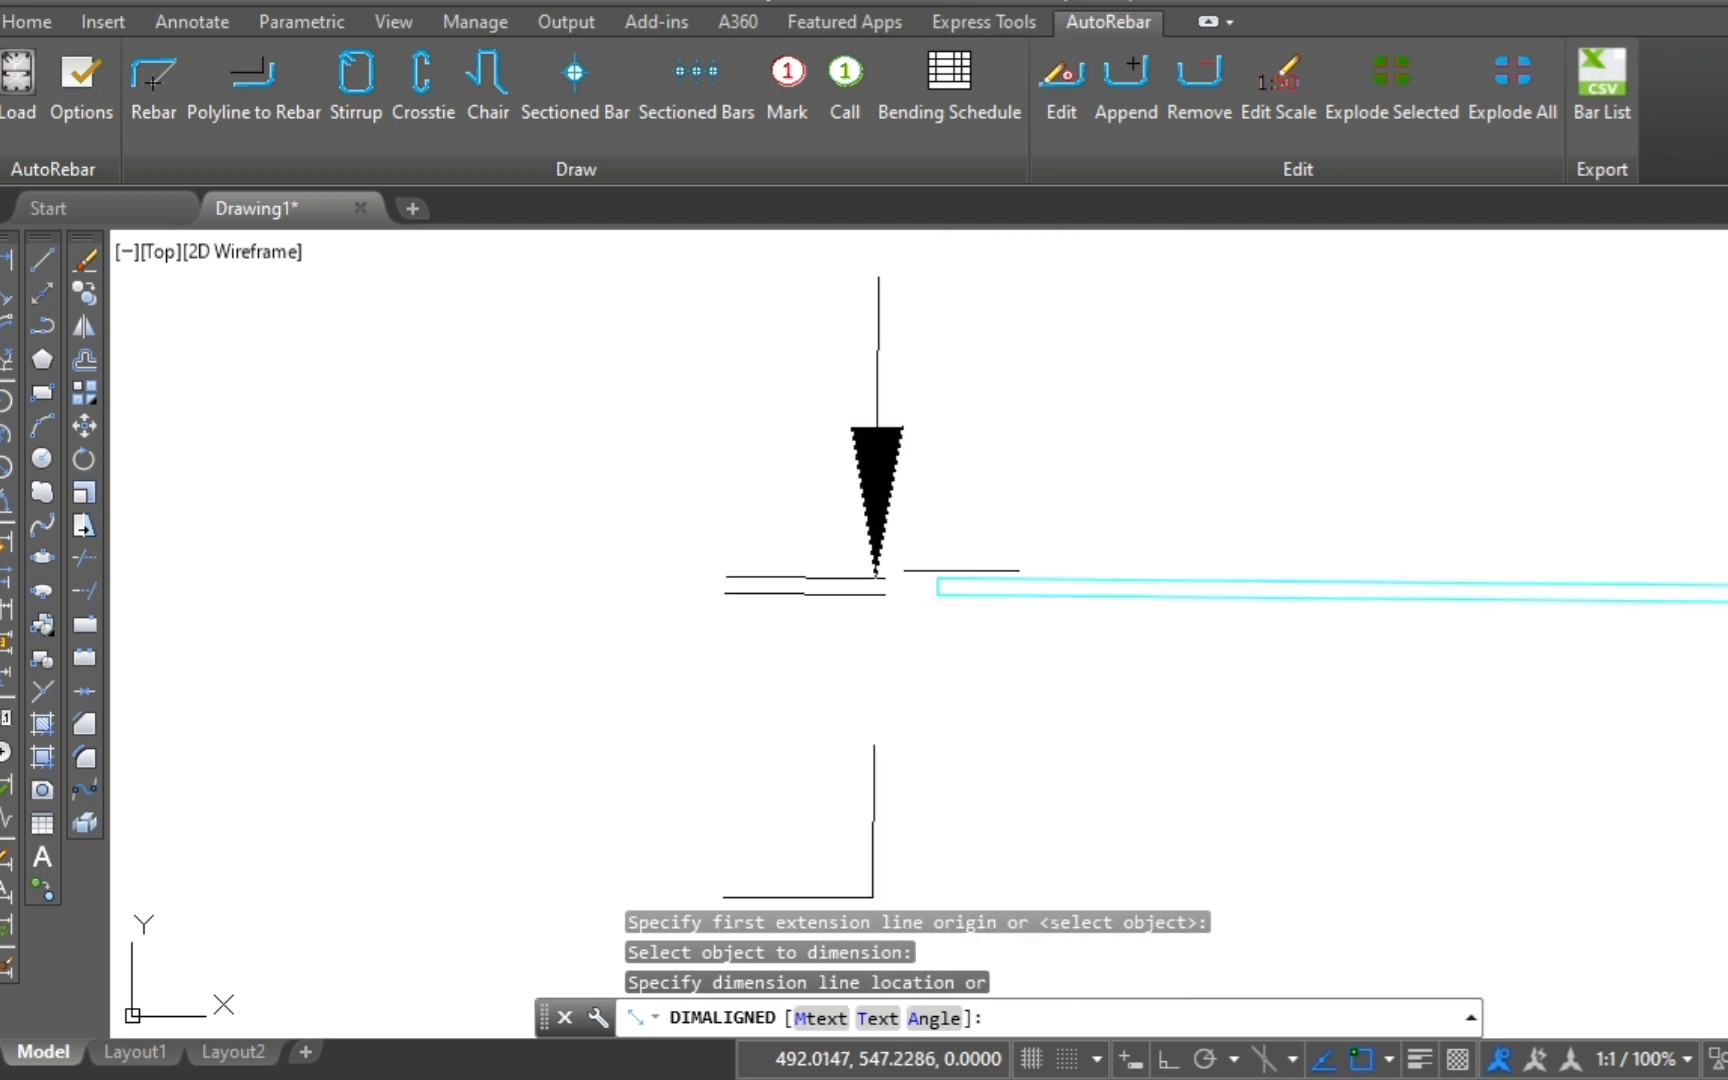
{"action": "scroll", "coordinate": [961, 566], "scroll_direction": "down", "scroll_amount": 4}
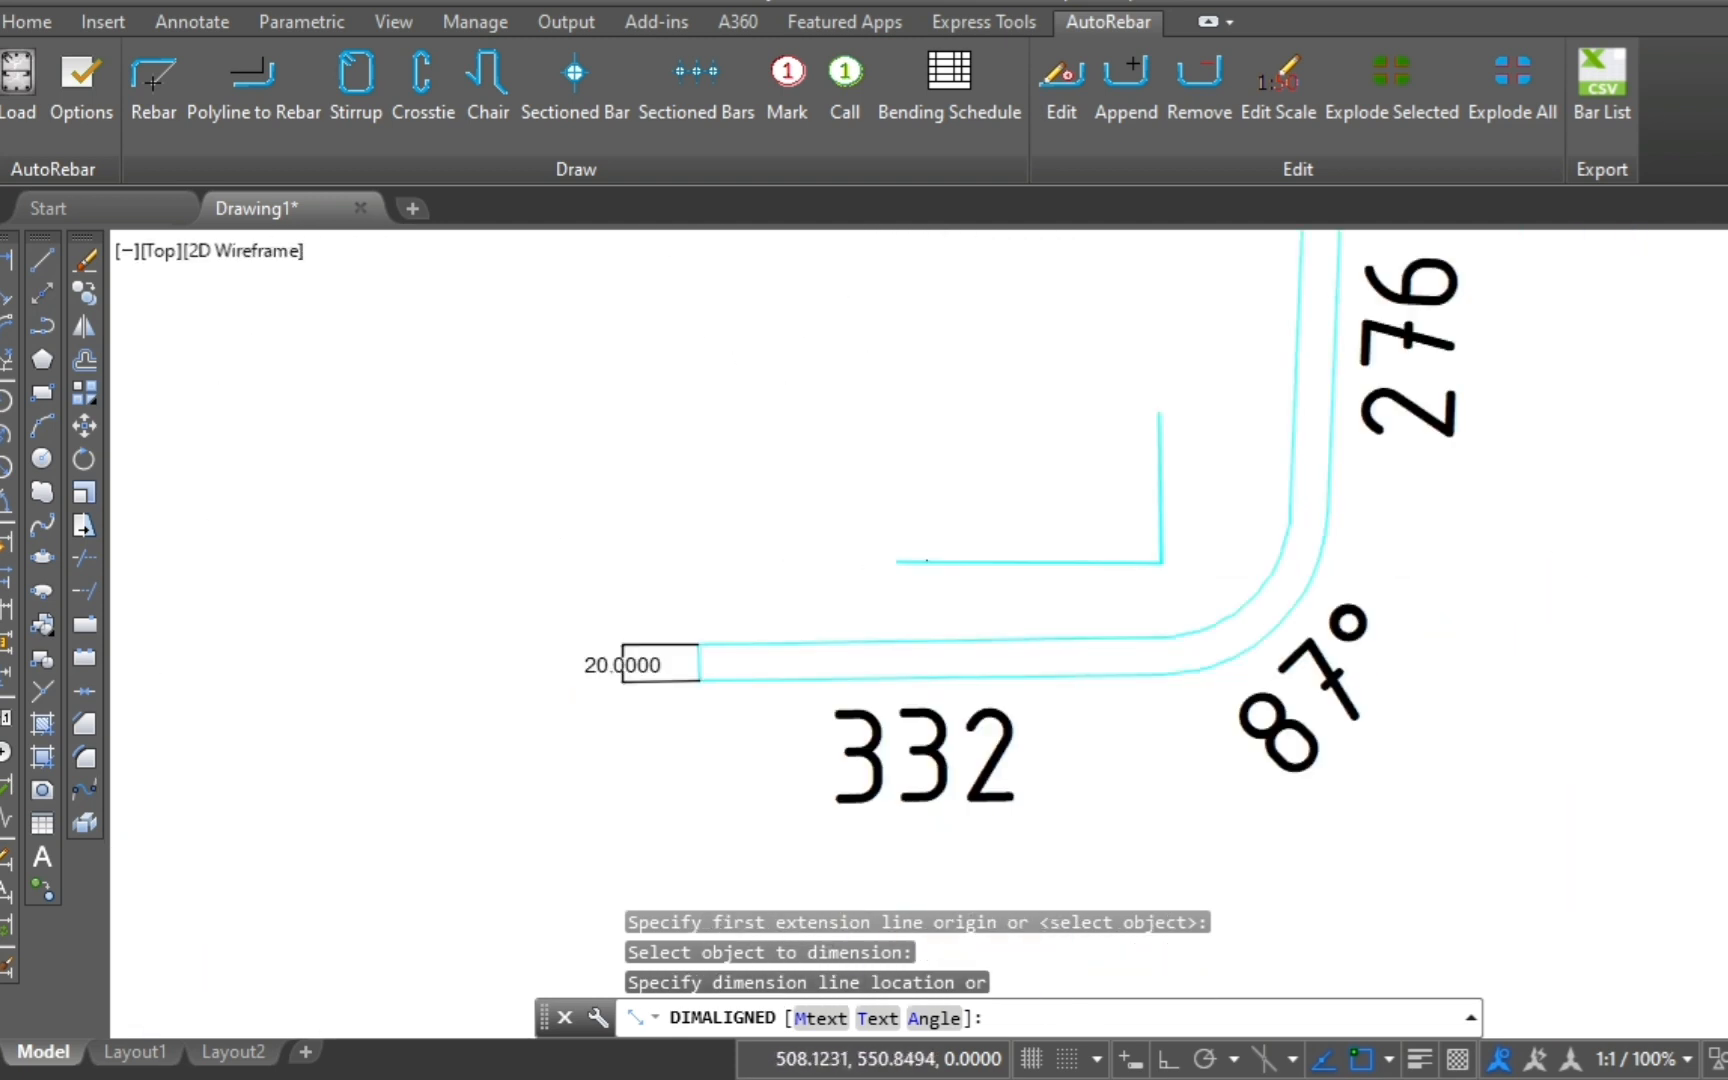
{"action": "scroll", "coordinate": [900, 560], "scroll_direction": "up", "scroll_amount": 2}
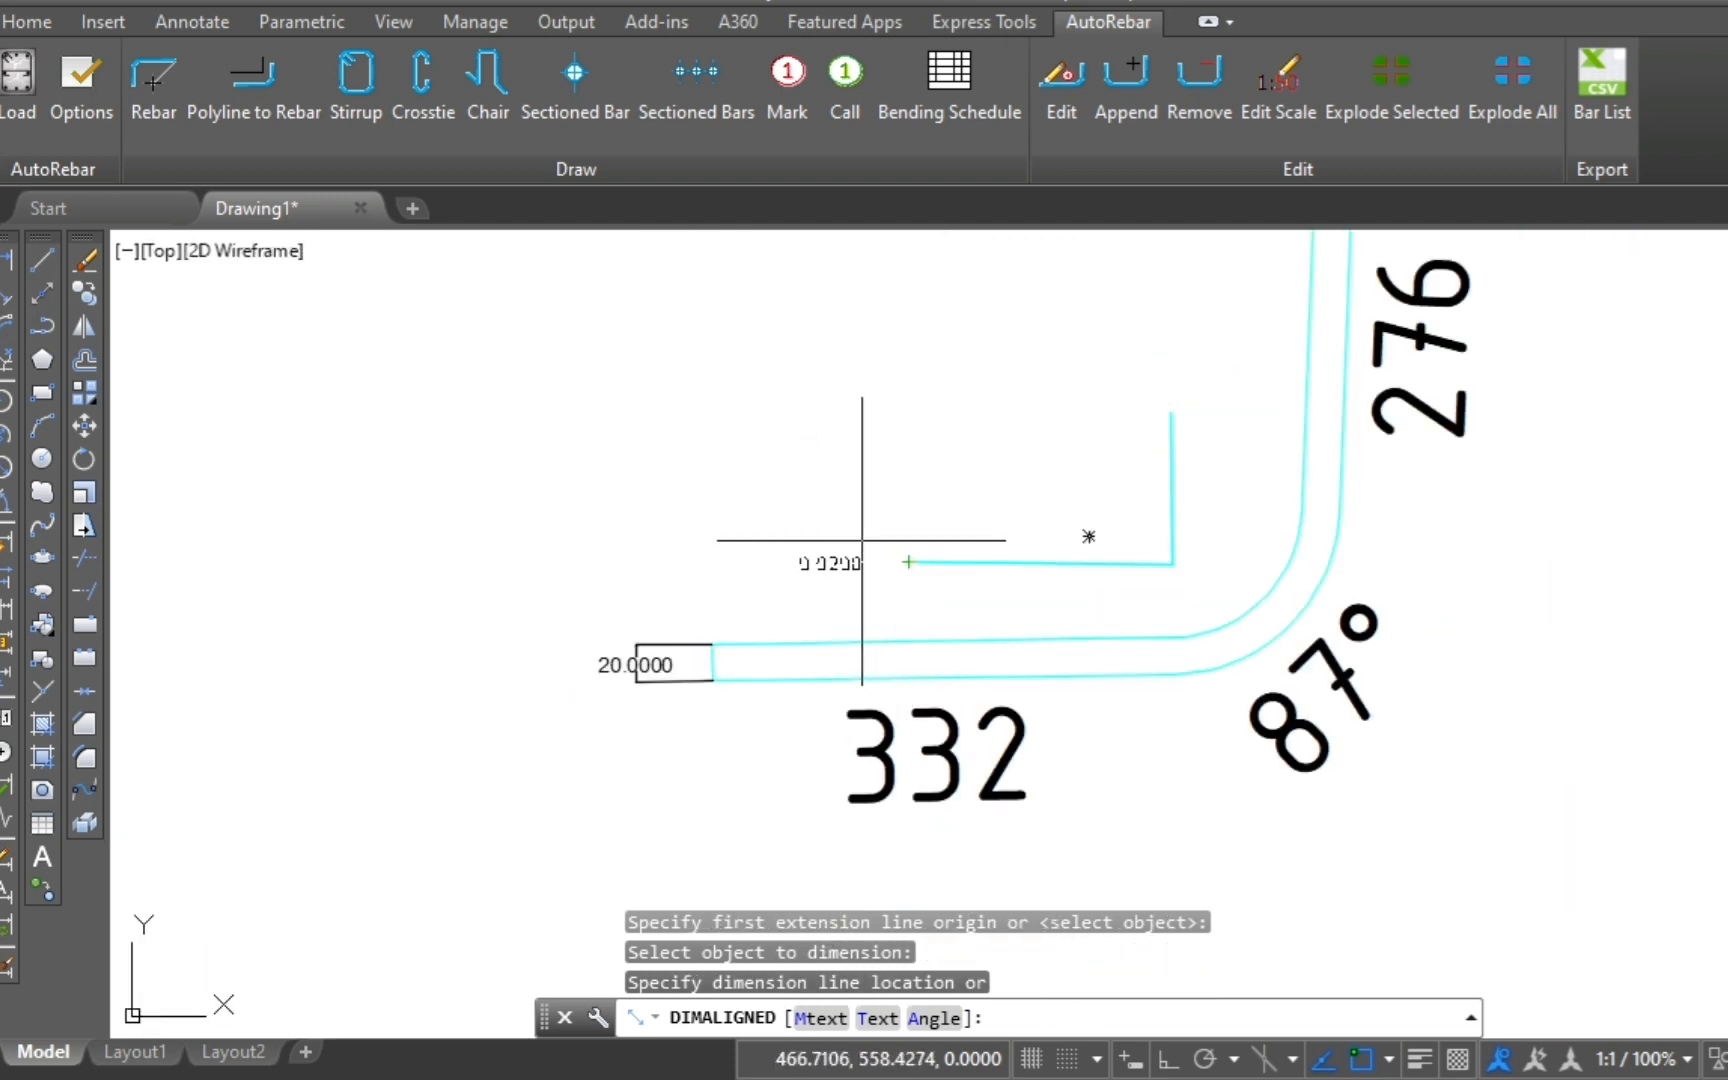
{"action": "left_click", "coordinate": [862, 540]}
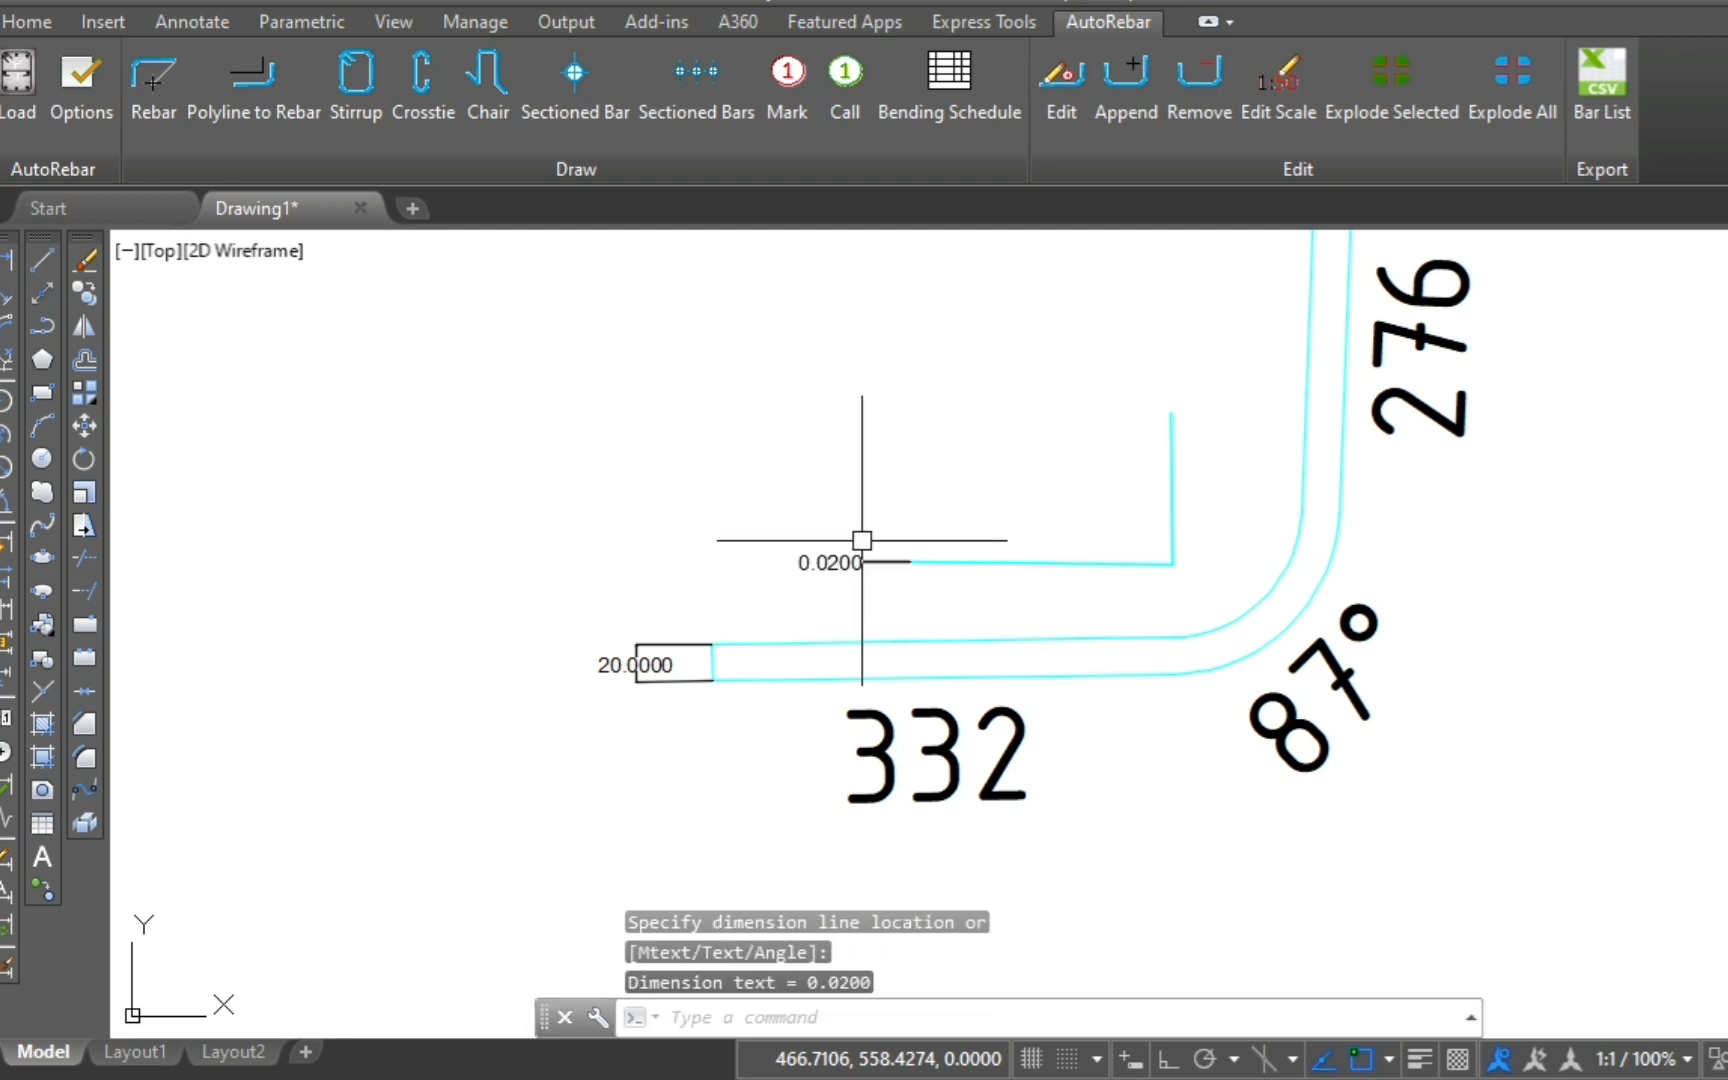
{"action": "scroll", "coordinate": [836, 579], "scroll_direction": "up", "scroll_amount": 4}
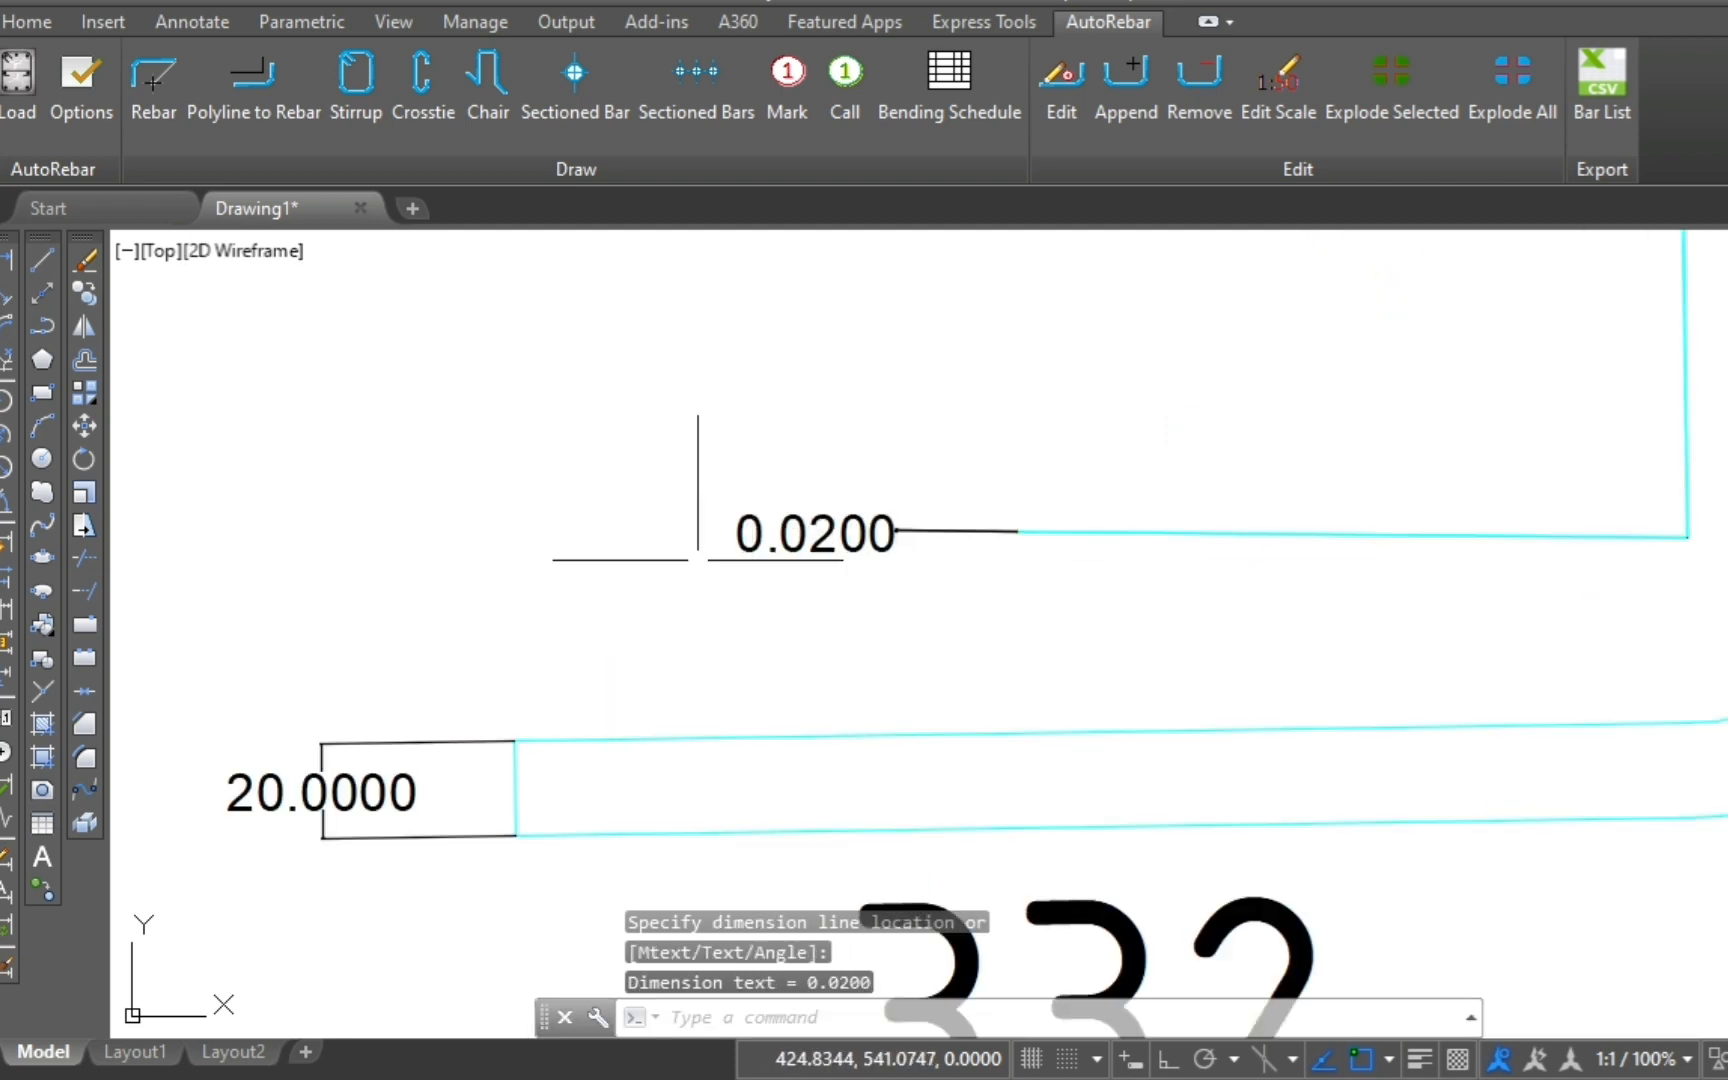
Step: Erase both L-shaped rebars together with their labels and the two aligned dimensions
{"action": "scroll", "coordinate": [669, 569], "scroll_direction": "down", "scroll_amount": 2}
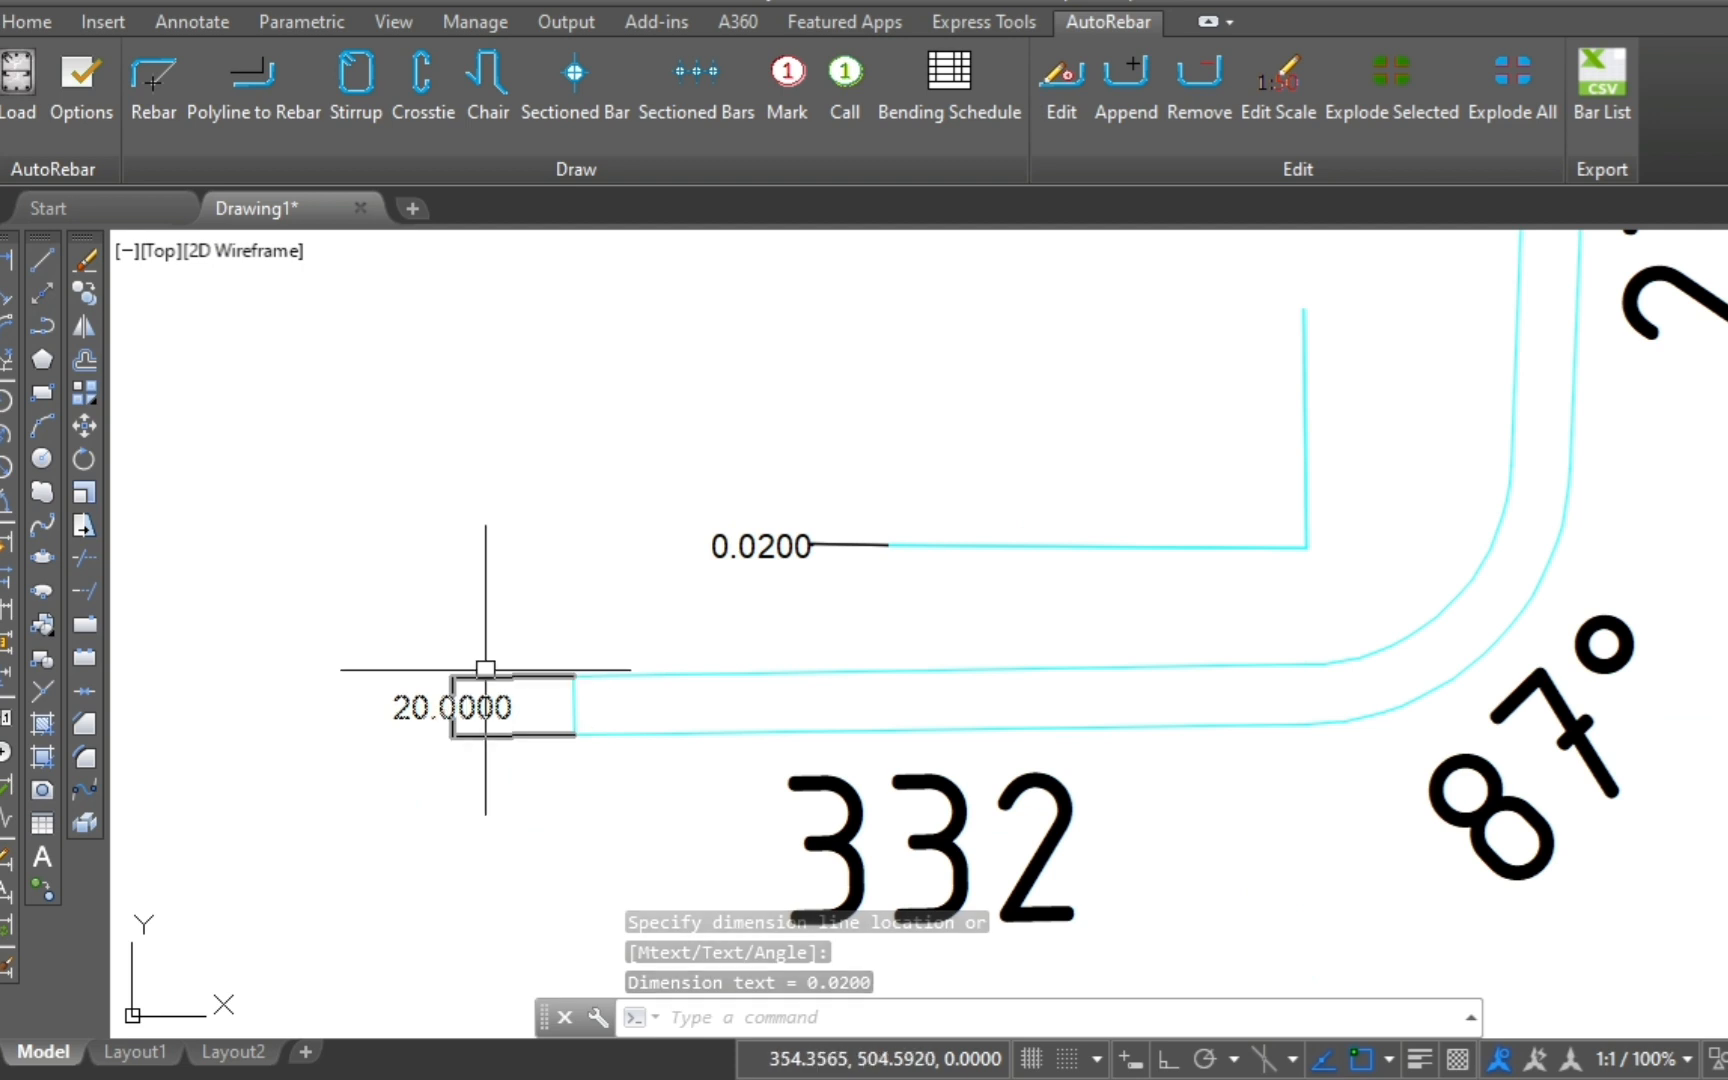
{"action": "scroll", "coordinate": [523, 675], "scroll_direction": "down", "scroll_amount": 4}
{"action": "left_click", "coordinate": [1085, 358]}
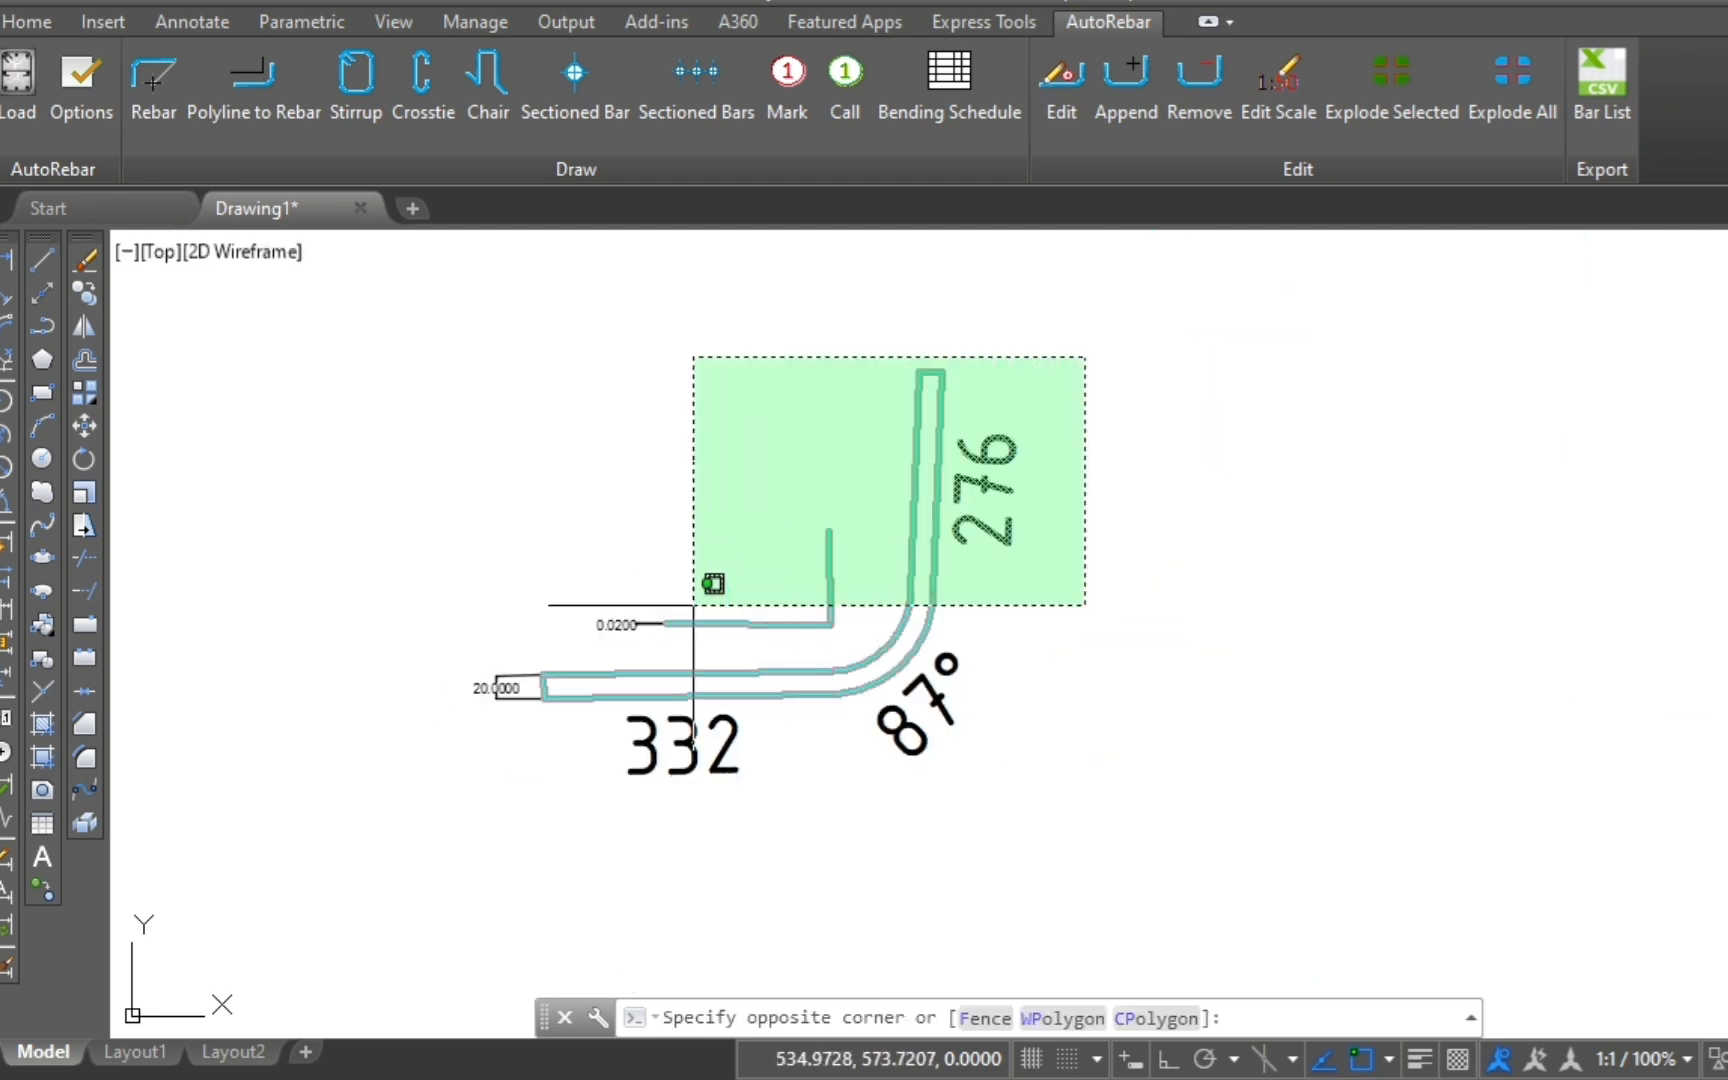
{"action": "left_click", "coordinate": [366, 813]}
{"action": "type", "text": "e"}
{"action": "key", "text": "Return"}
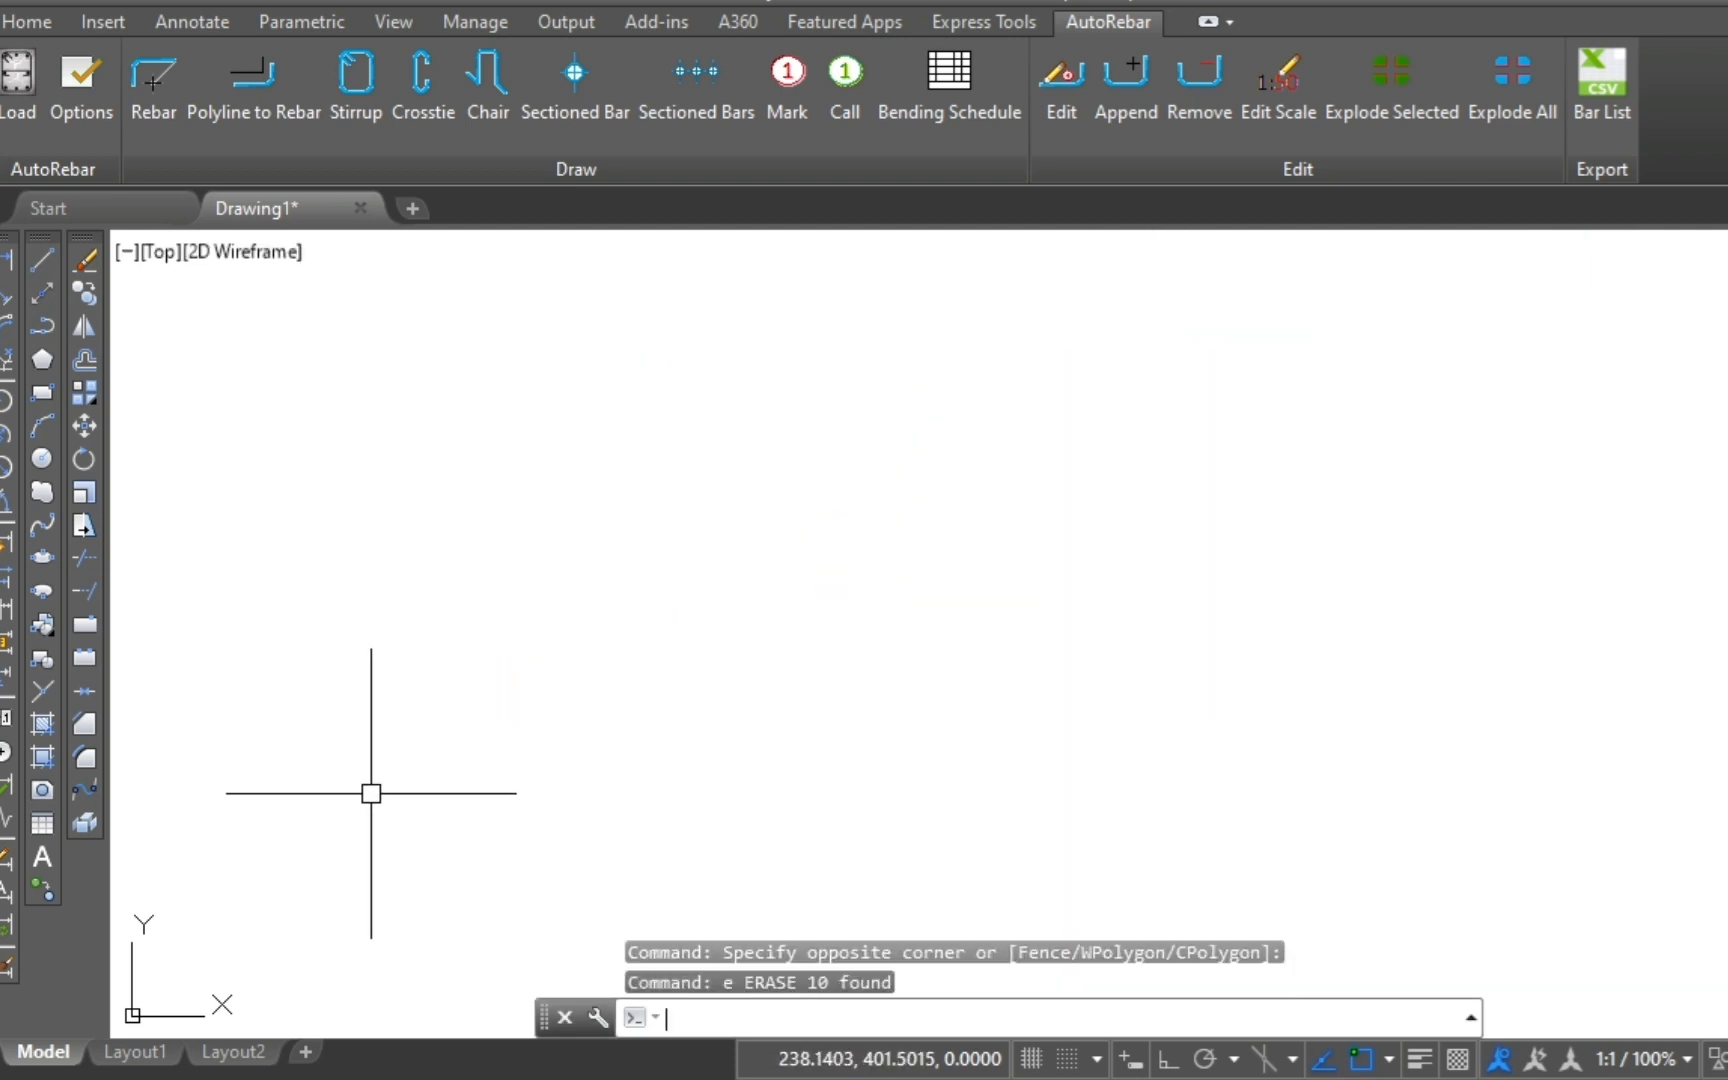
Step: Restore the Metric Defaults in the AutoRebar options and apply them
{"action": "left_click", "coordinate": [77, 100]}
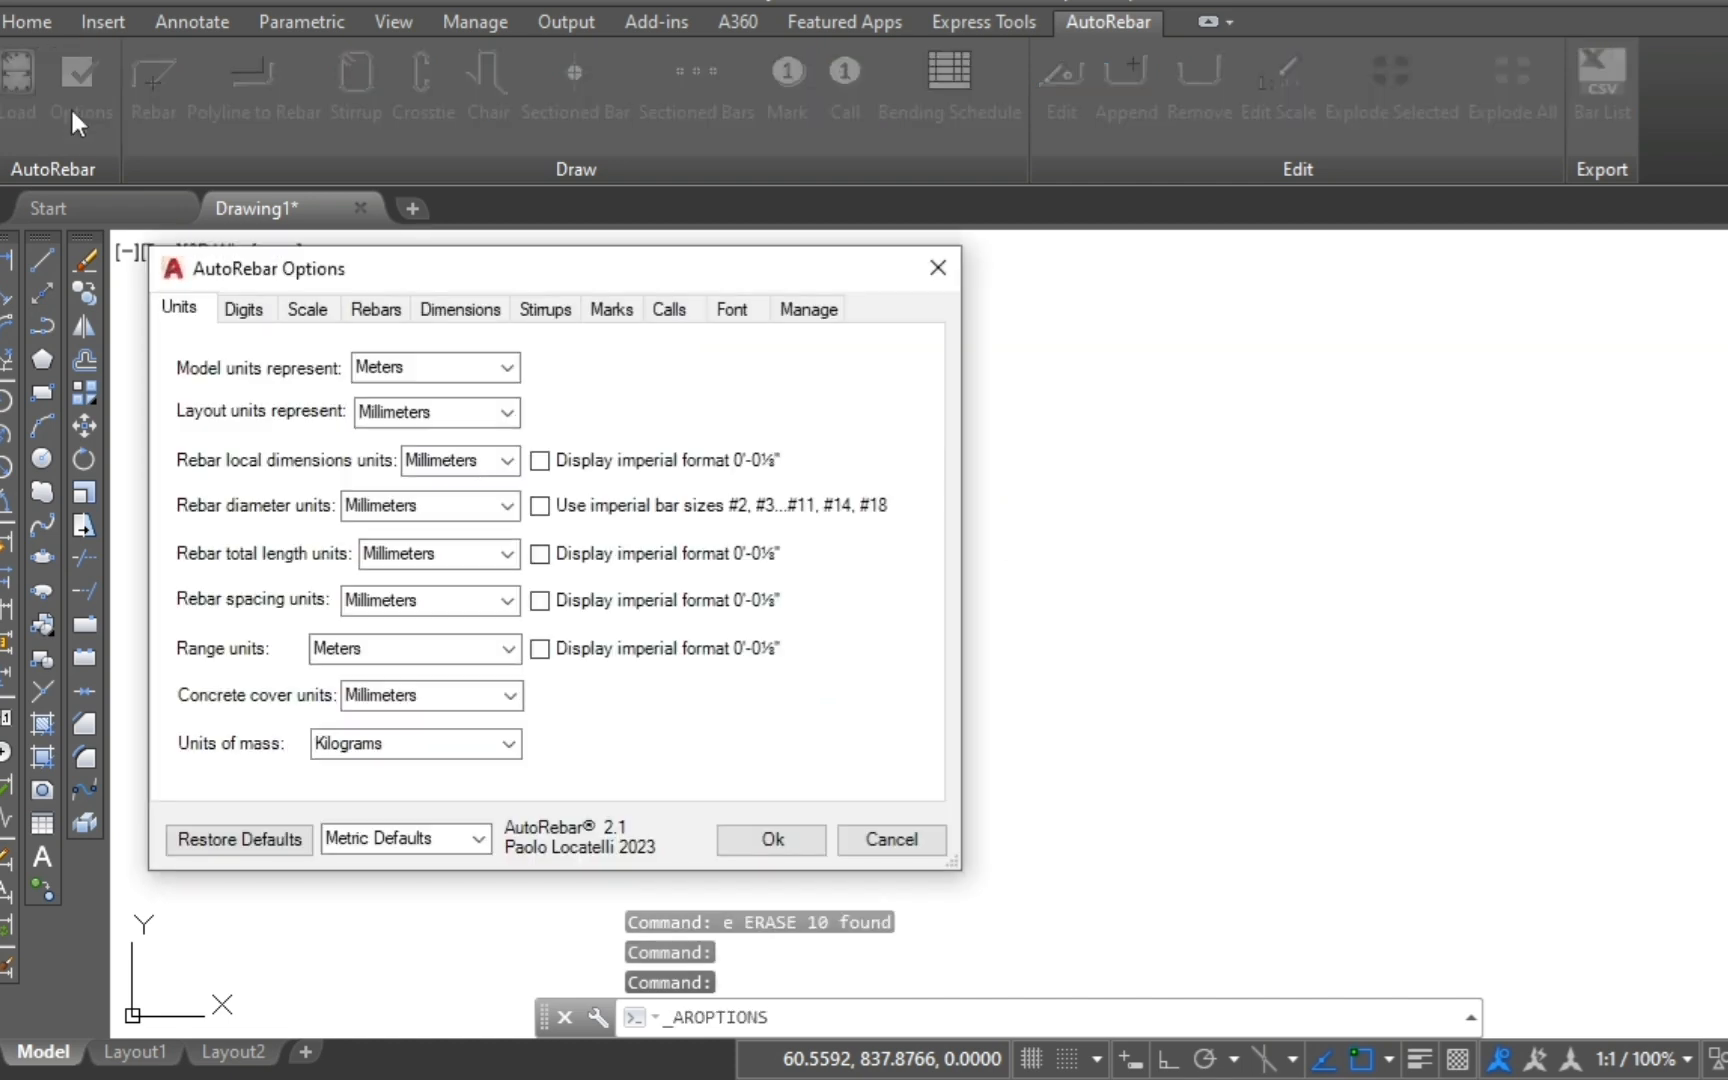
{"action": "left_click", "coordinate": [265, 828]}
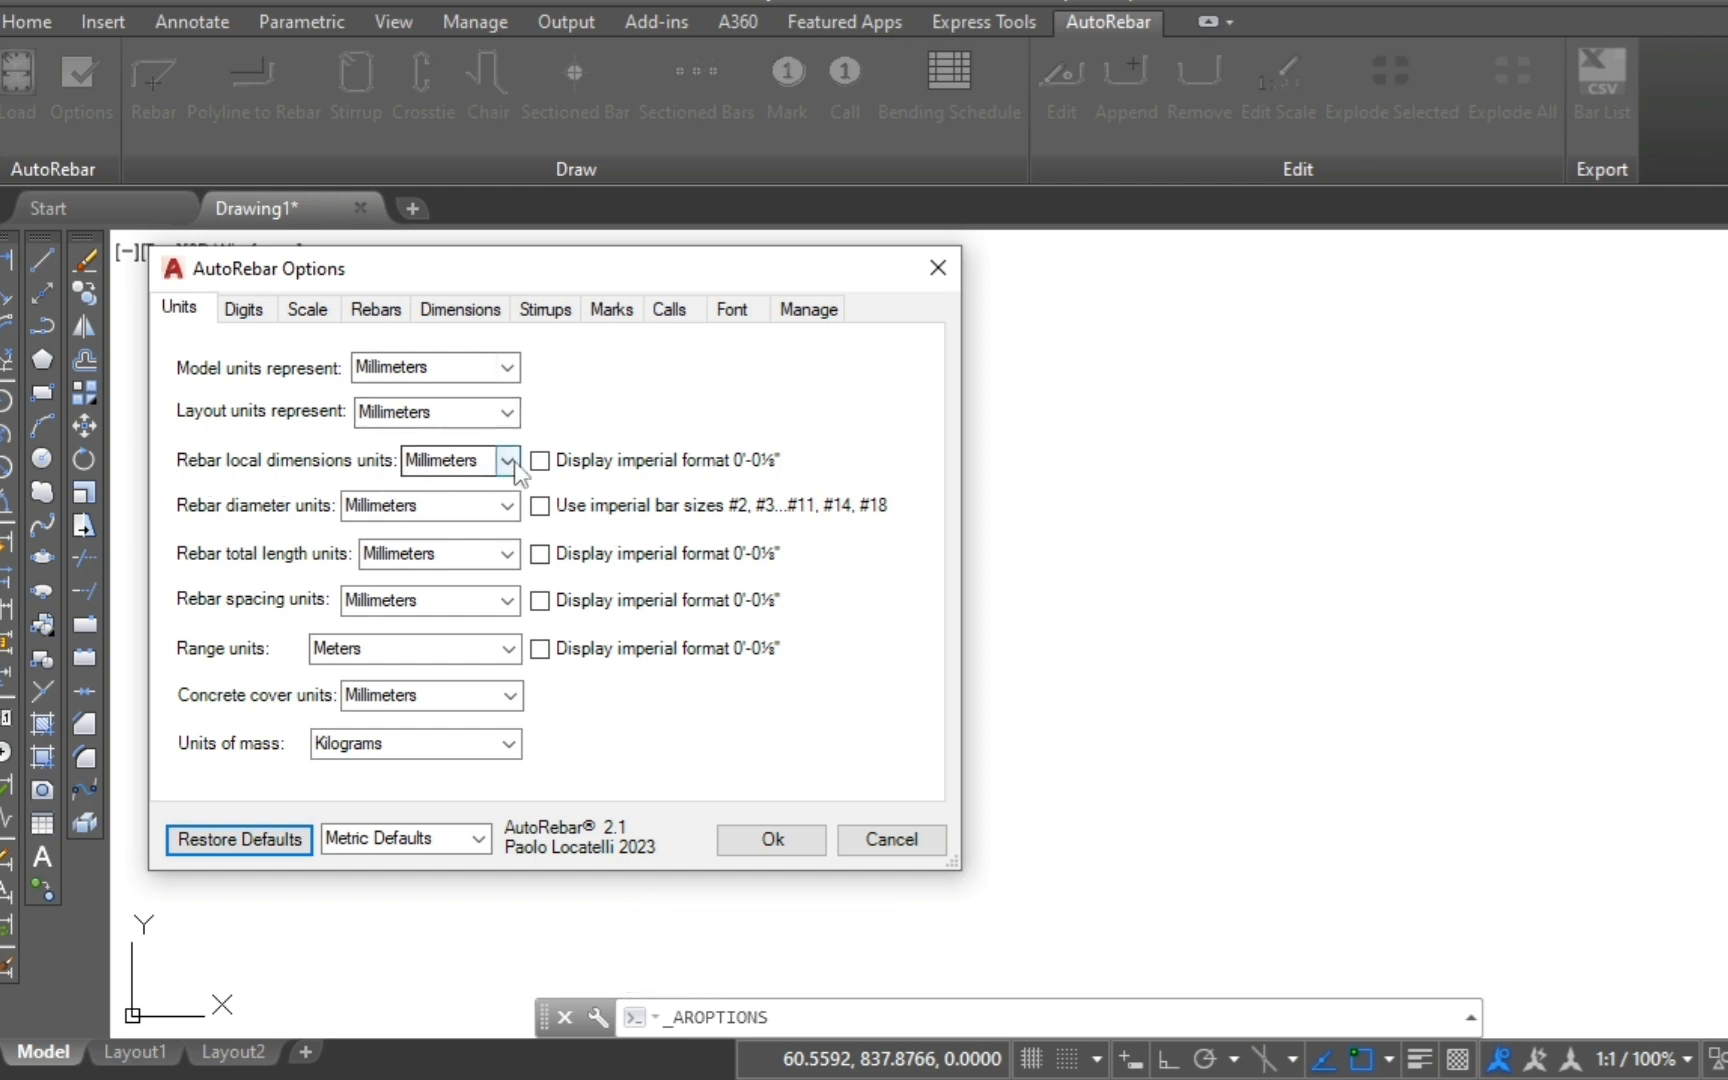
{"action": "left_click", "coordinate": [790, 840]}
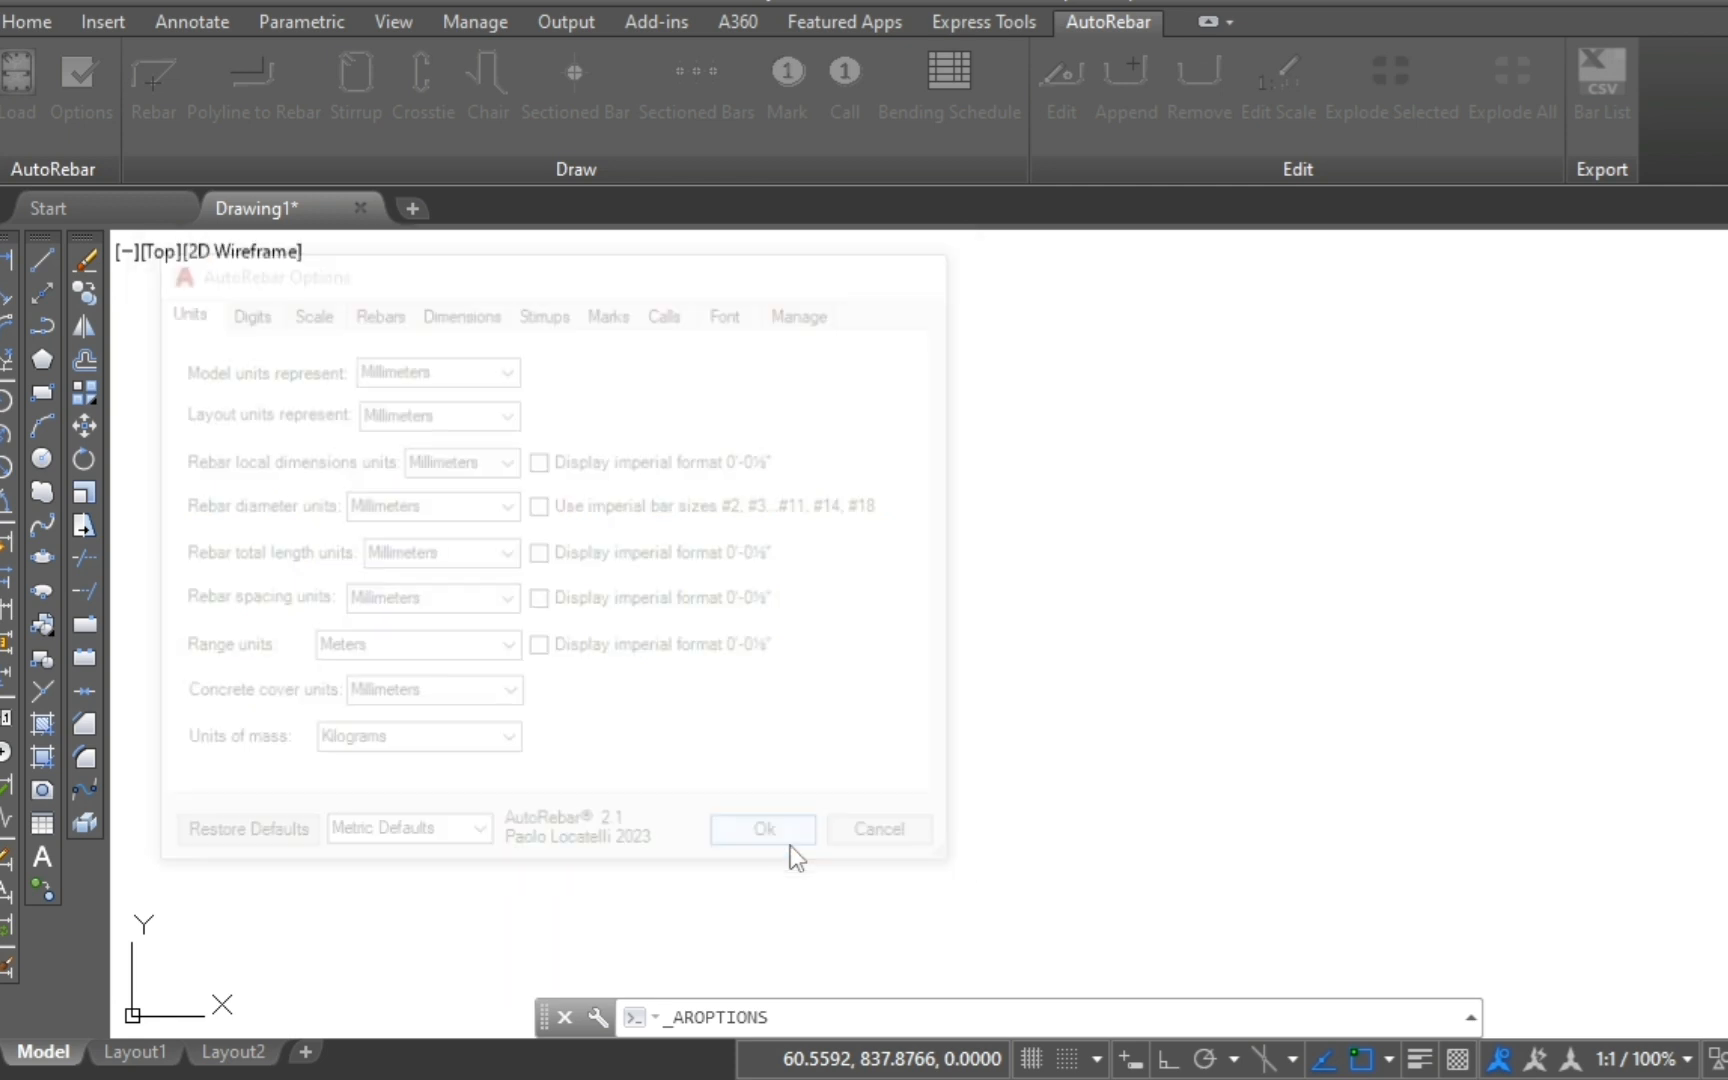
Step: Draw a two-leg rebar of 20 mm diameter with legs about 330 mm and 222 mm, bent at about 77°
{"action": "left_click", "coordinate": [155, 85]}
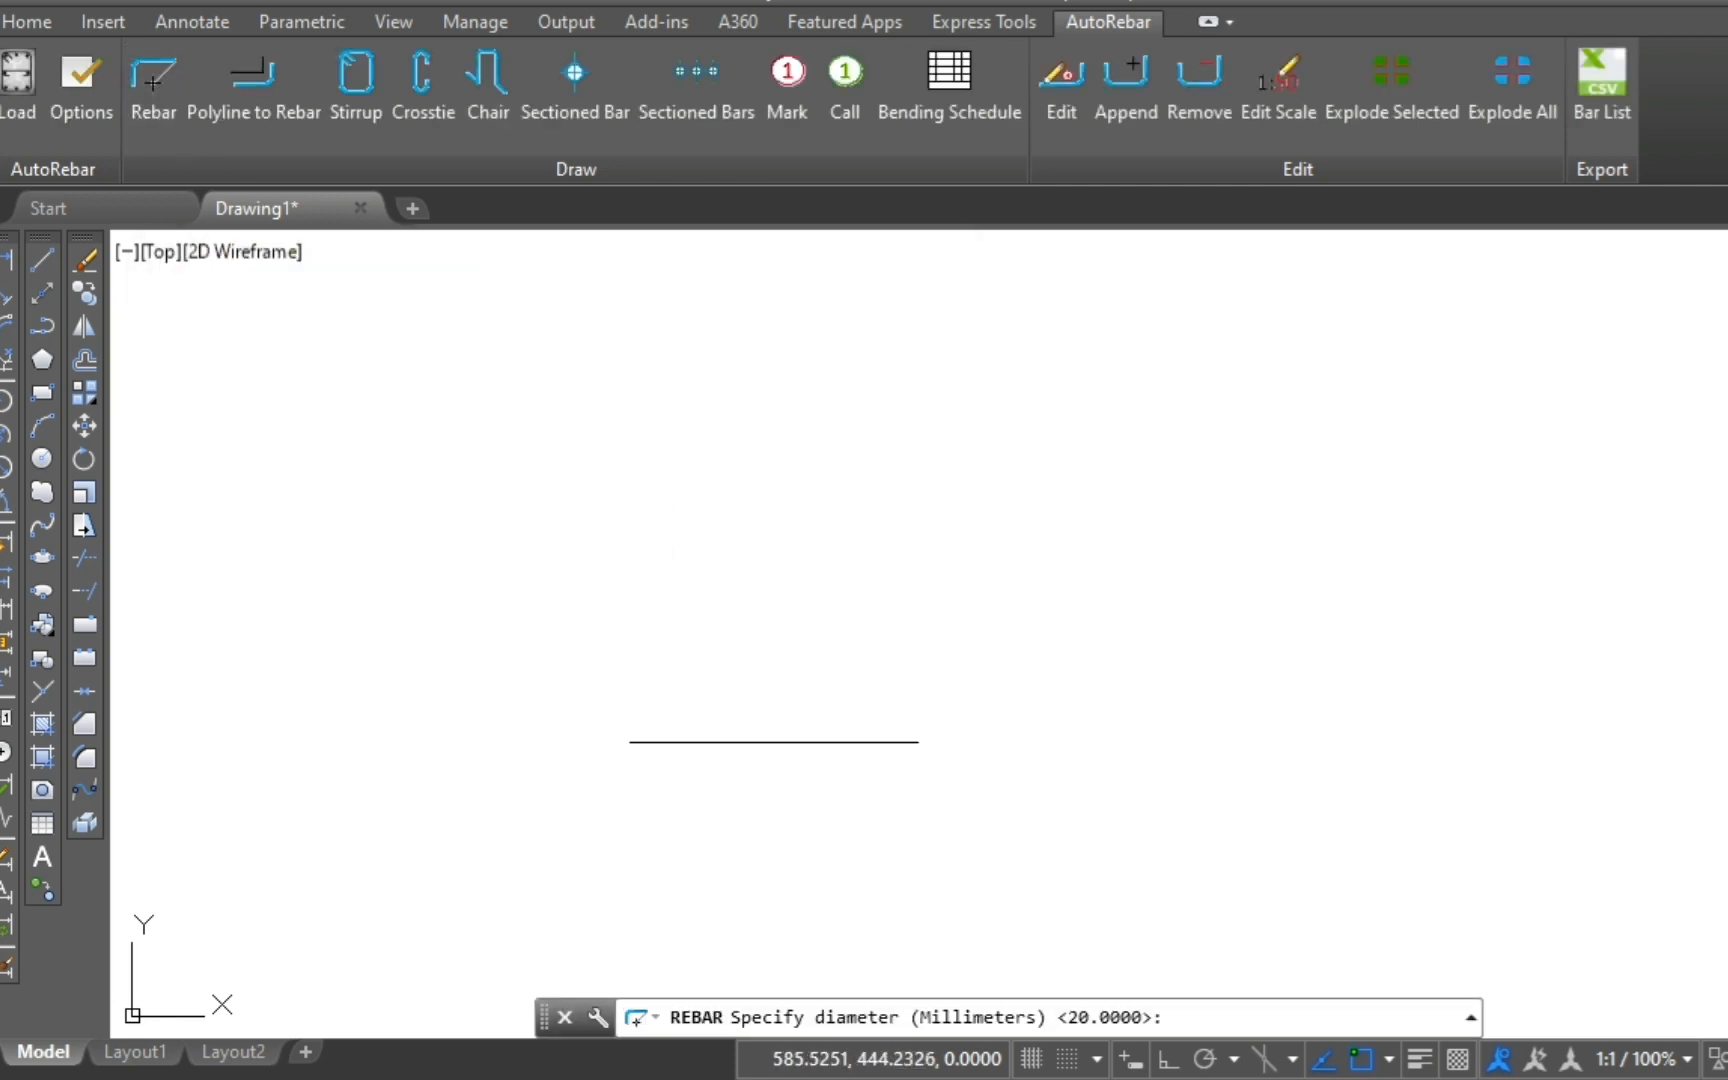
{"action": "key", "text": "Return"}
{"action": "left_click", "coordinate": [692, 689]}
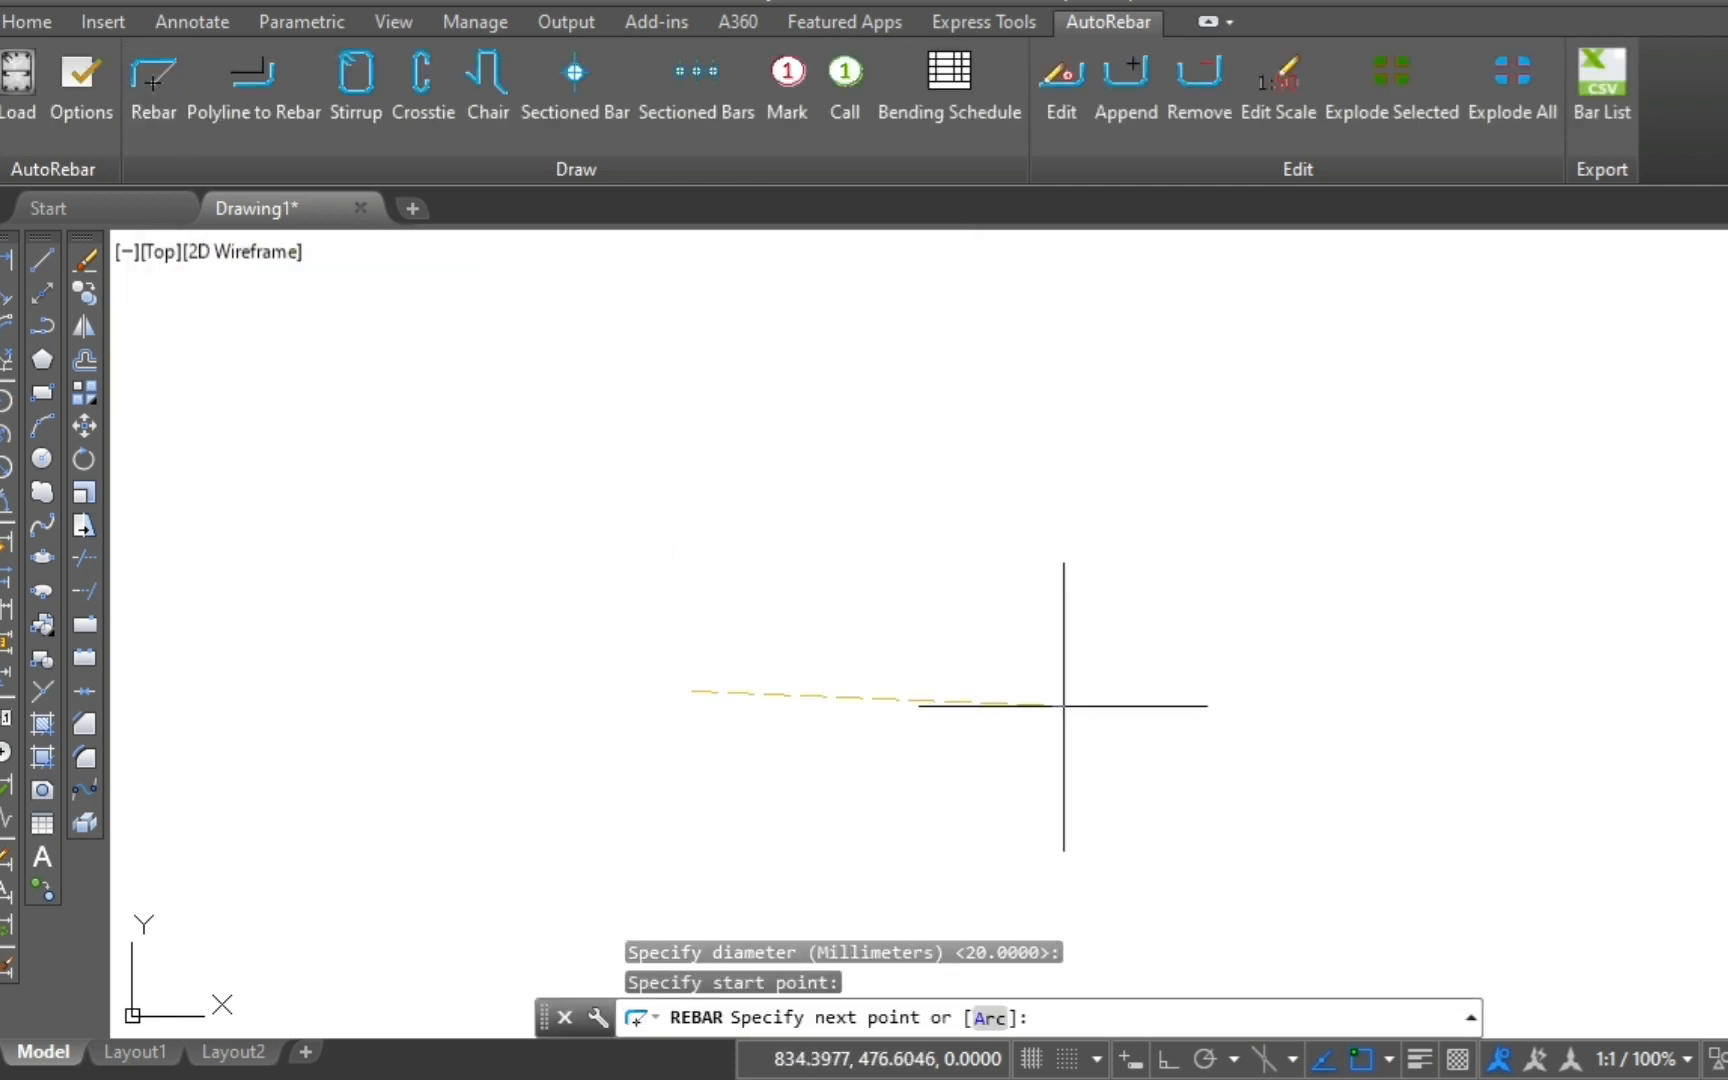
{"action": "left_click", "coordinate": [1048, 708]}
{"action": "left_click", "coordinate": [1131, 466]}
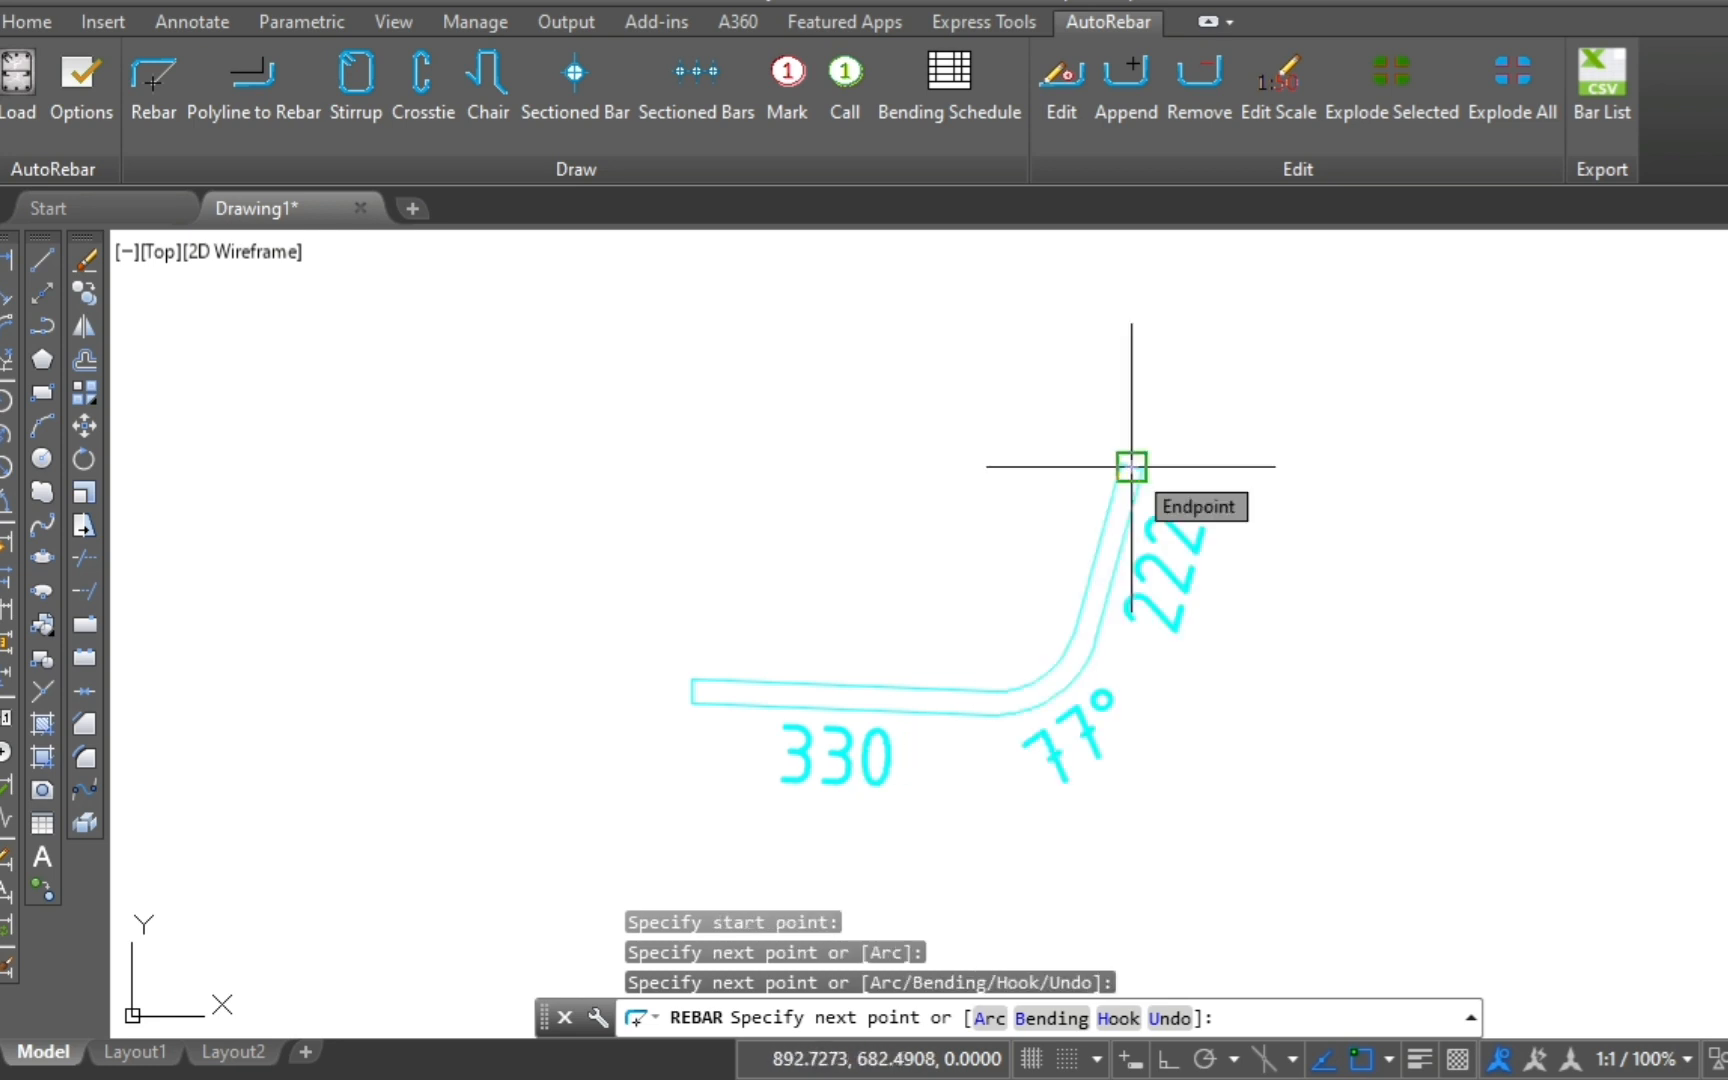
{"action": "key", "text": "Escape"}
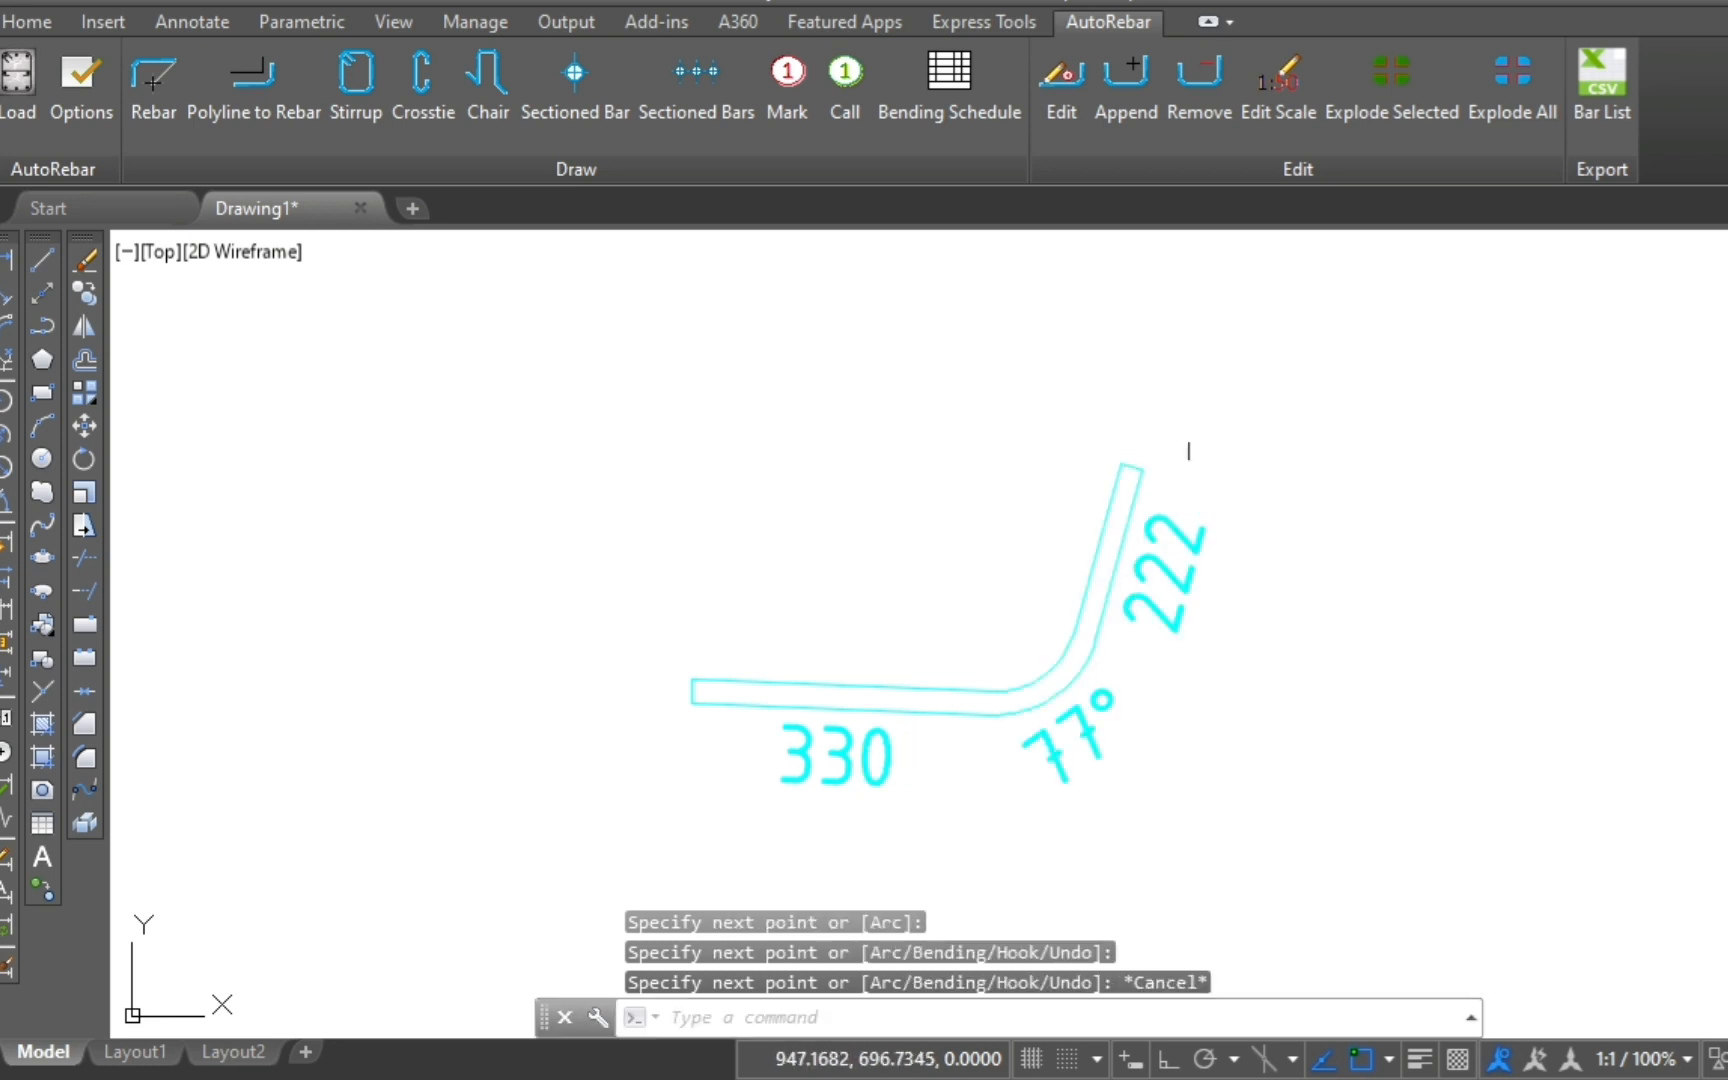
Step: Set the rebar local dimensions units to Meters and apply the options
{"action": "left_click", "coordinate": [88, 107]}
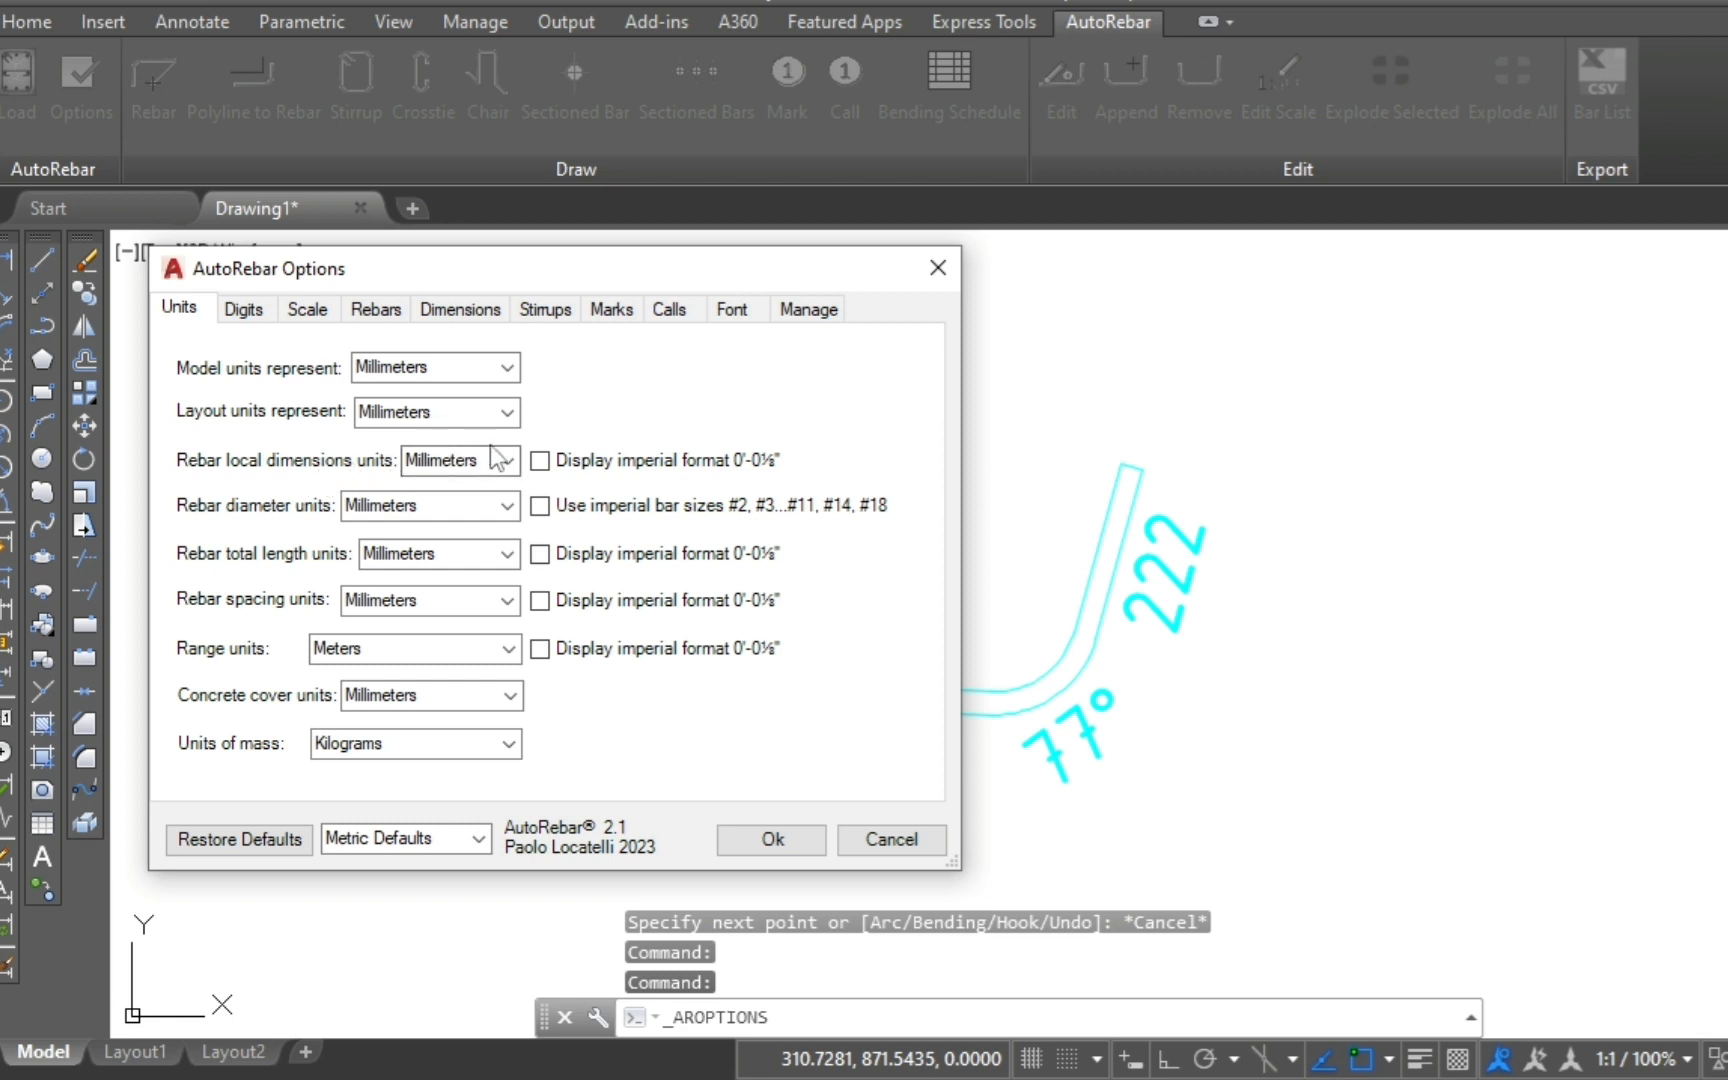
{"action": "left_click", "coordinate": [495, 458]}
{"action": "left_click", "coordinate": [454, 482]}
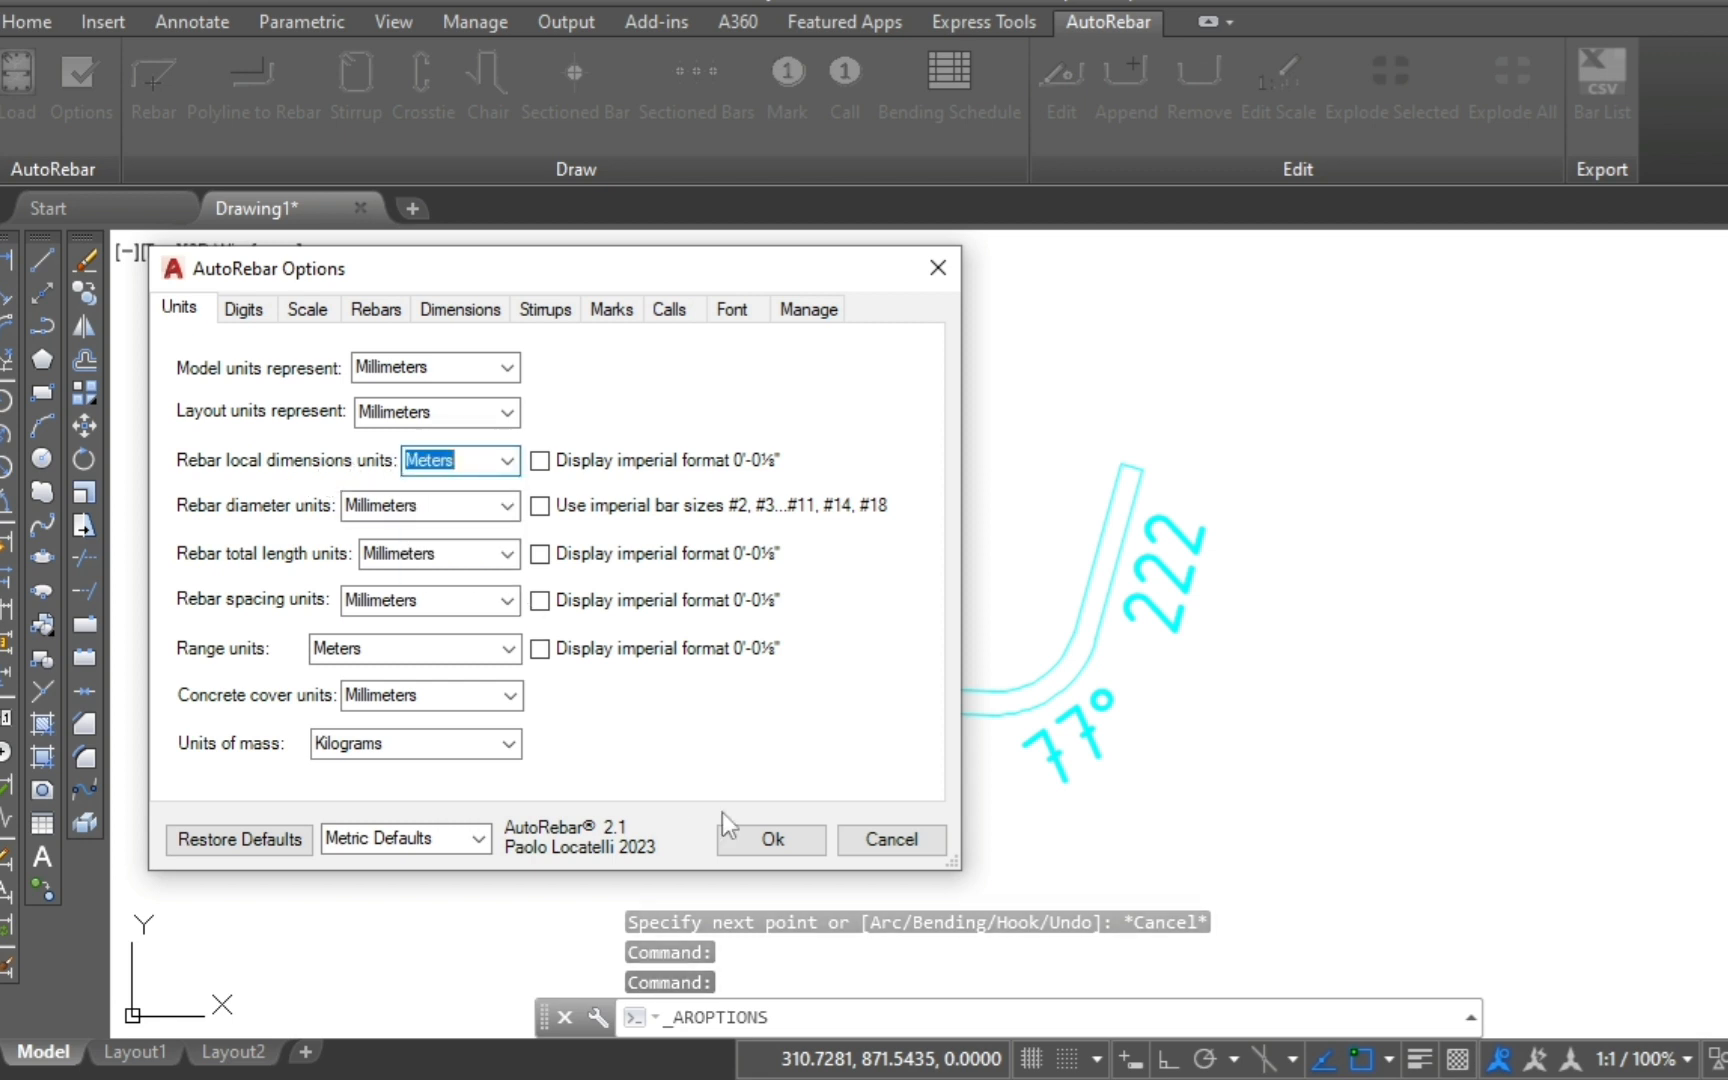
{"action": "left_click", "coordinate": [770, 838]}
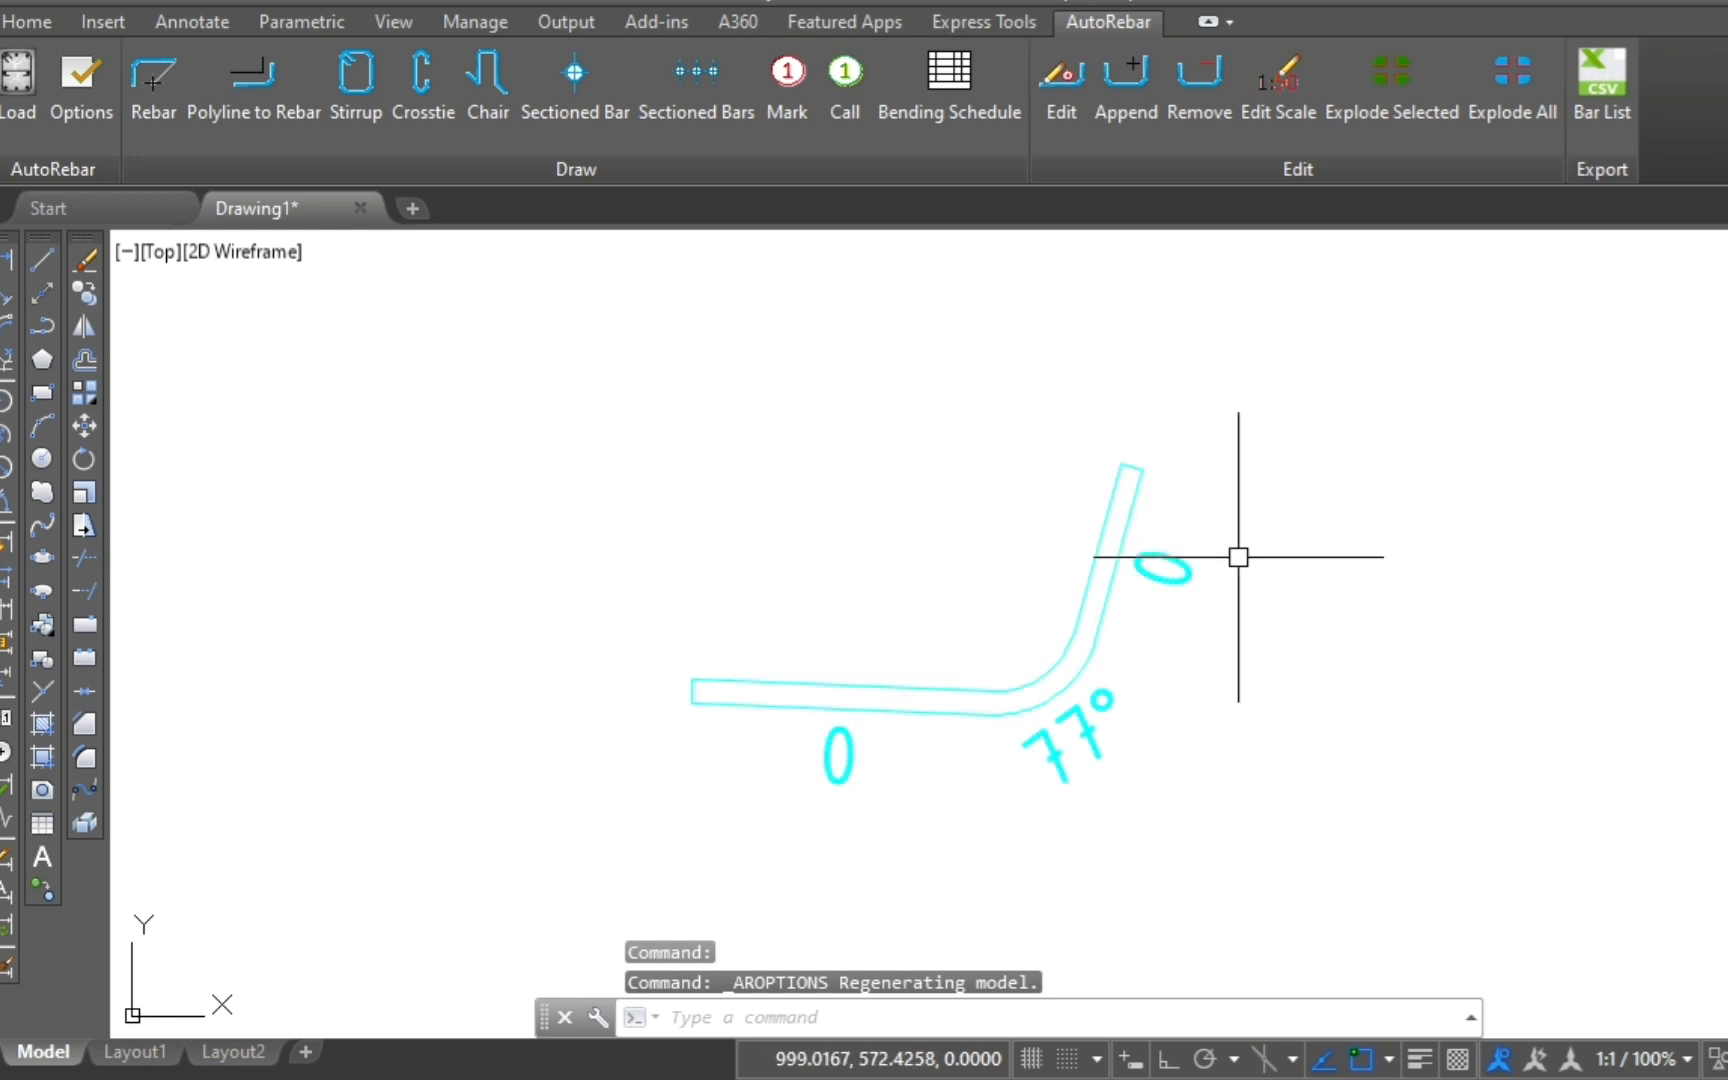
Step: Change the rebar local dimensions units to Centimeters and apply the options
{"action": "scroll", "coordinate": [1217, 394], "scroll_direction": "down", "scroll_amount": 2}
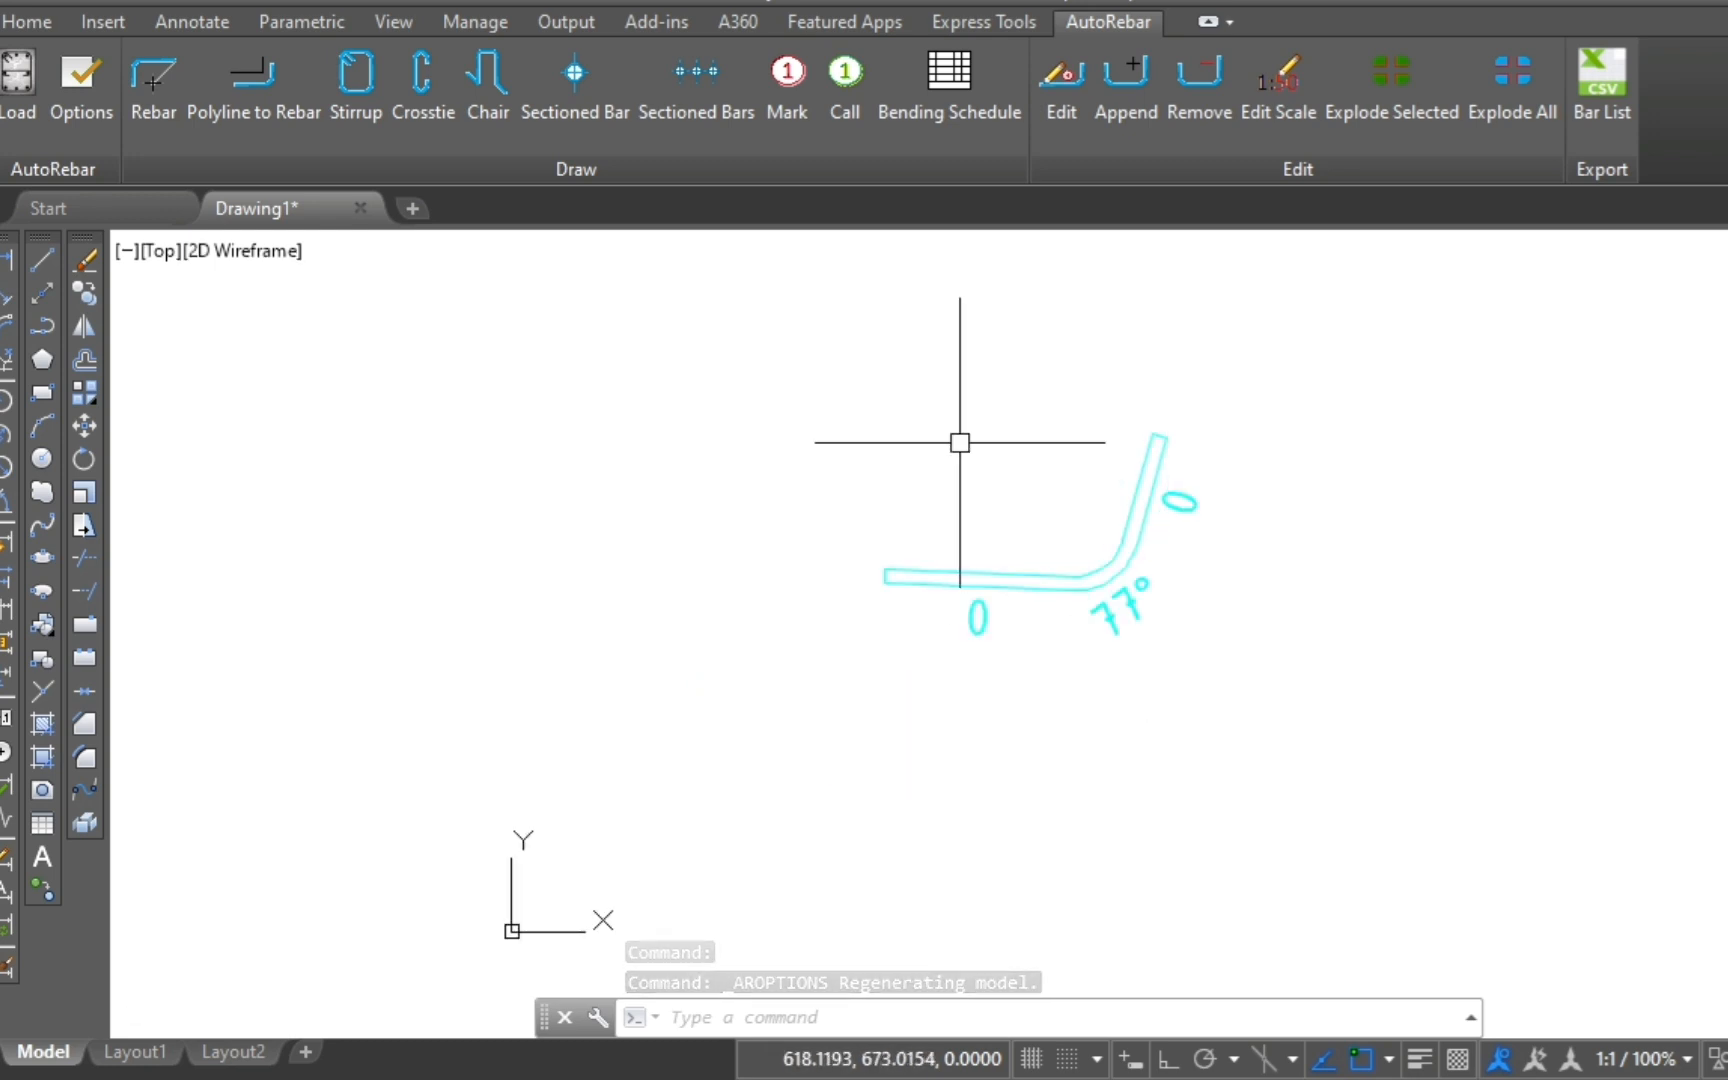
{"action": "scroll", "coordinate": [957, 444], "scroll_direction": "up", "scroll_amount": 2}
{"action": "left_click", "coordinate": [80, 115]}
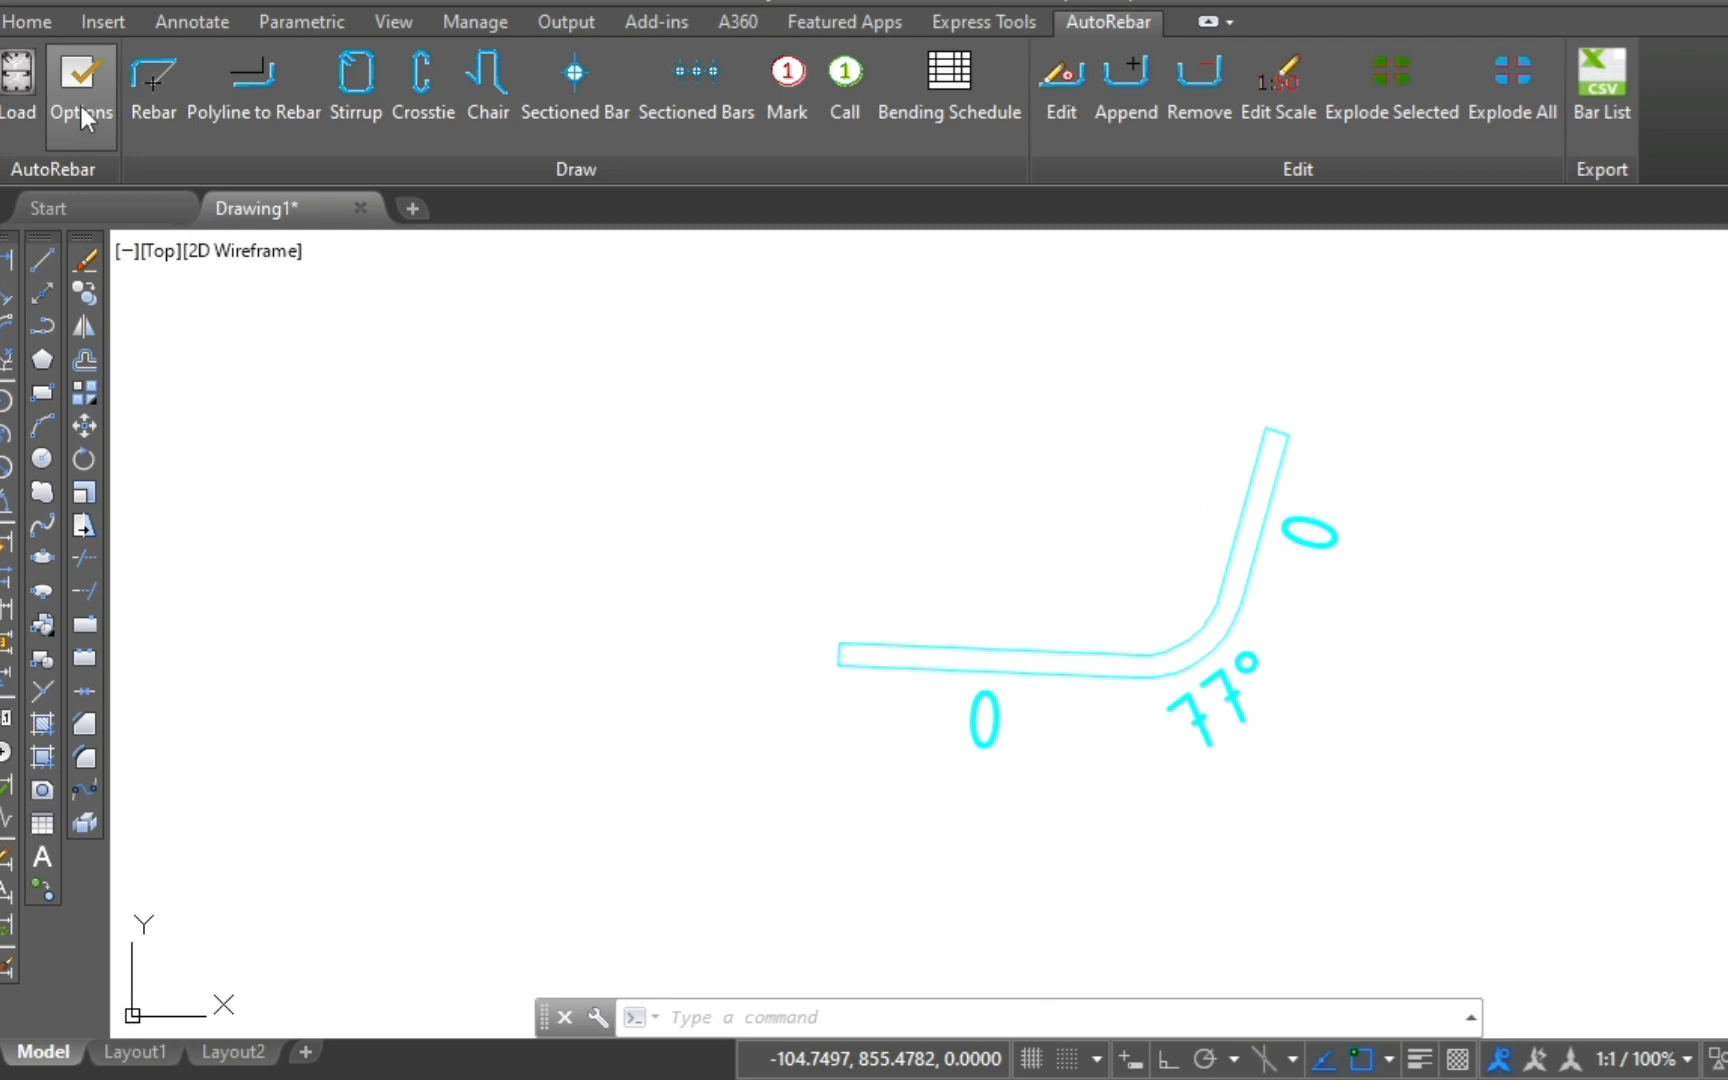
{"action": "left_click", "coordinate": [463, 460]}
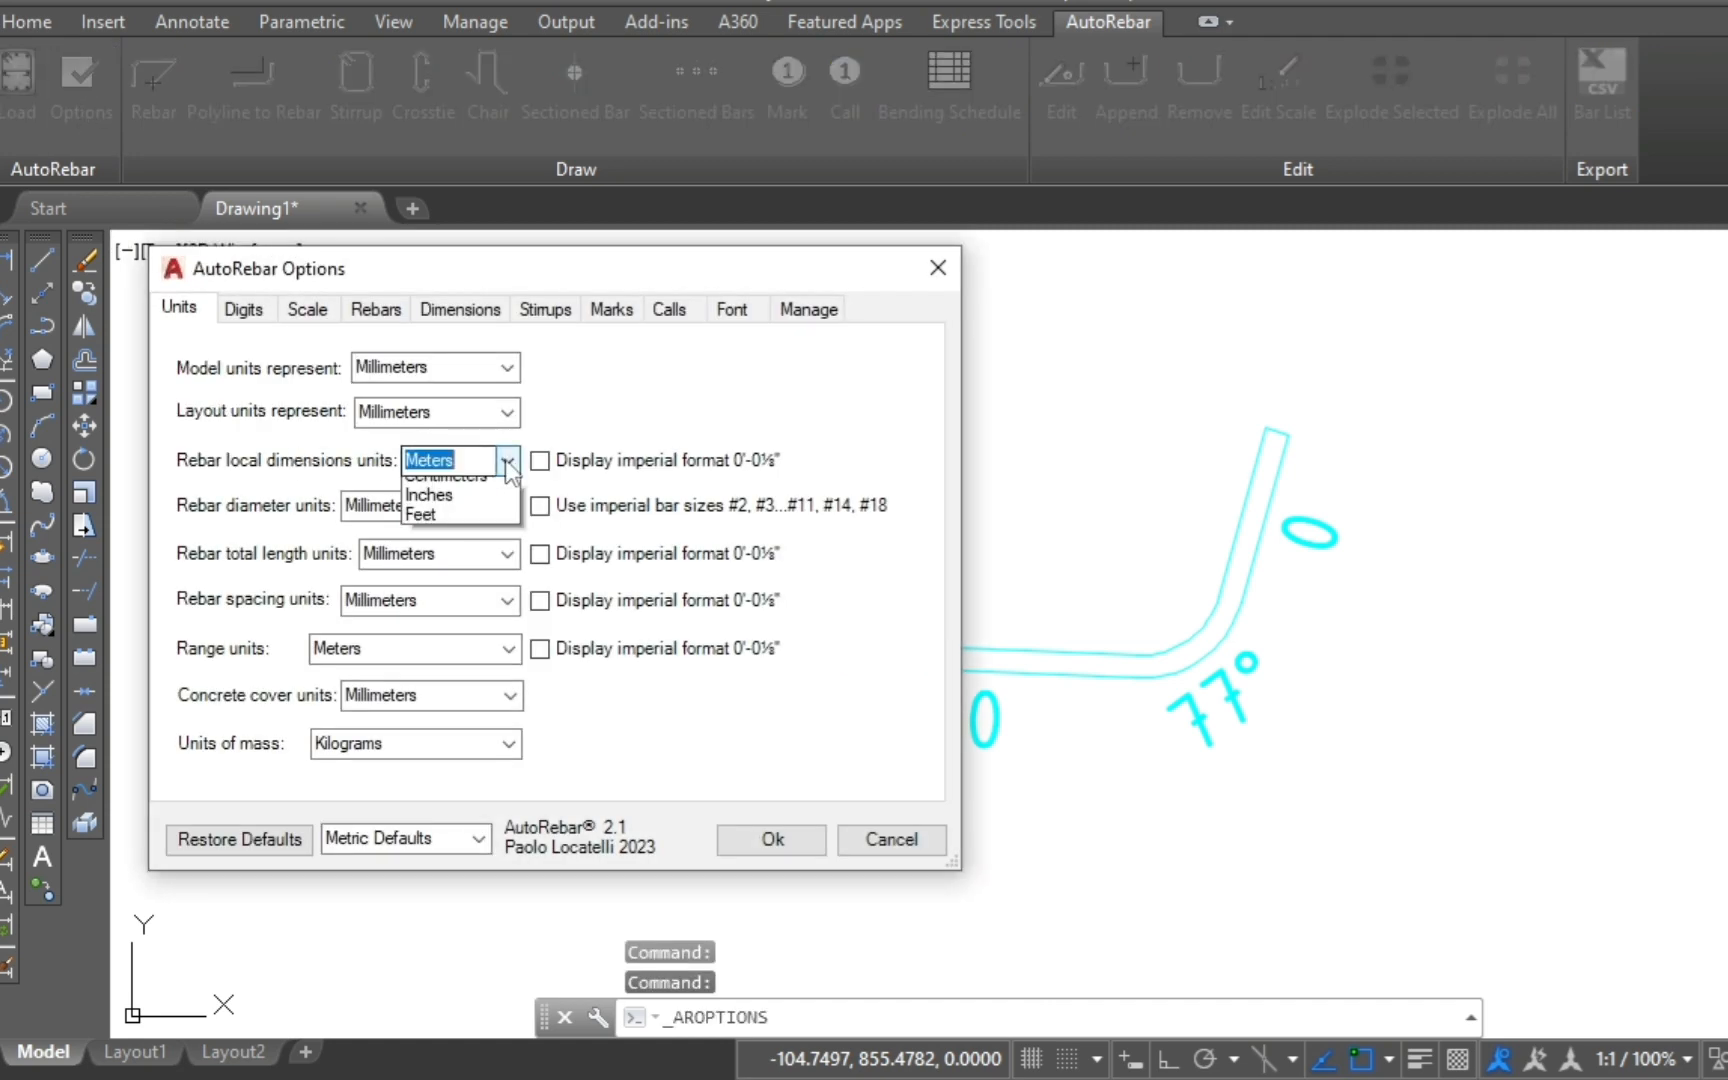
{"action": "left_click", "coordinate": [445, 528]}
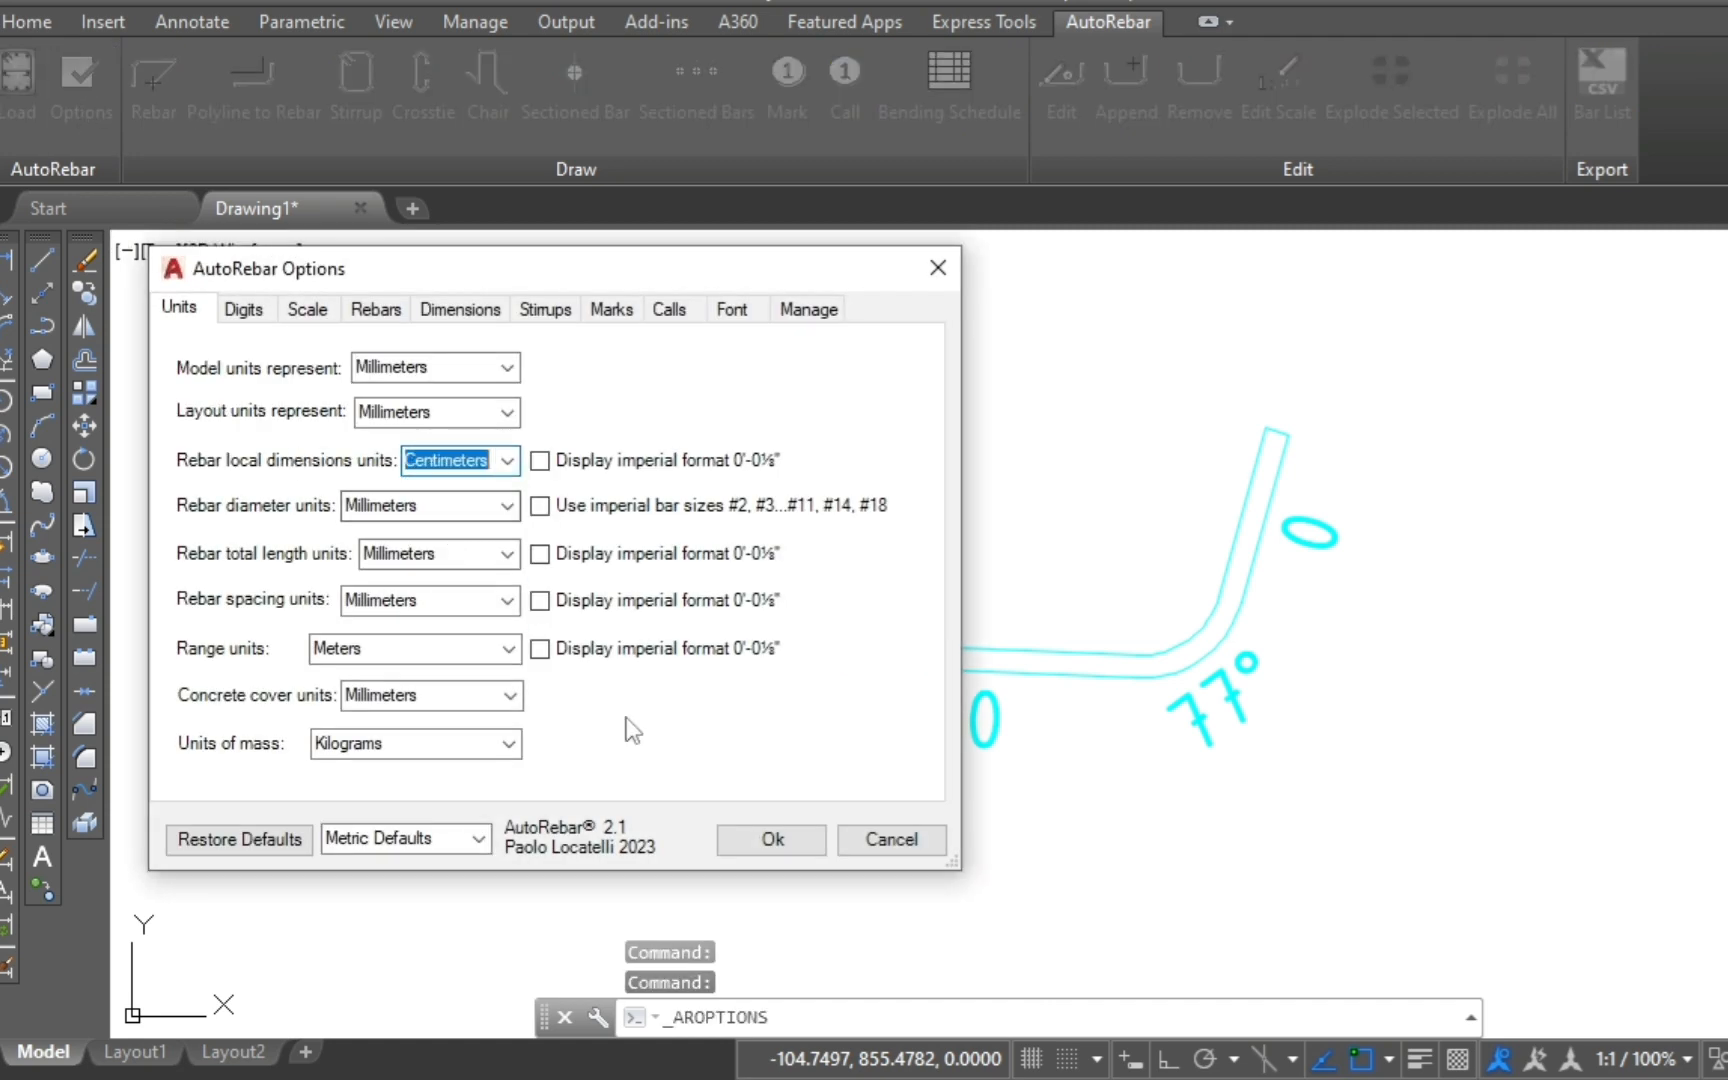
{"action": "left_click", "coordinate": [772, 838]}
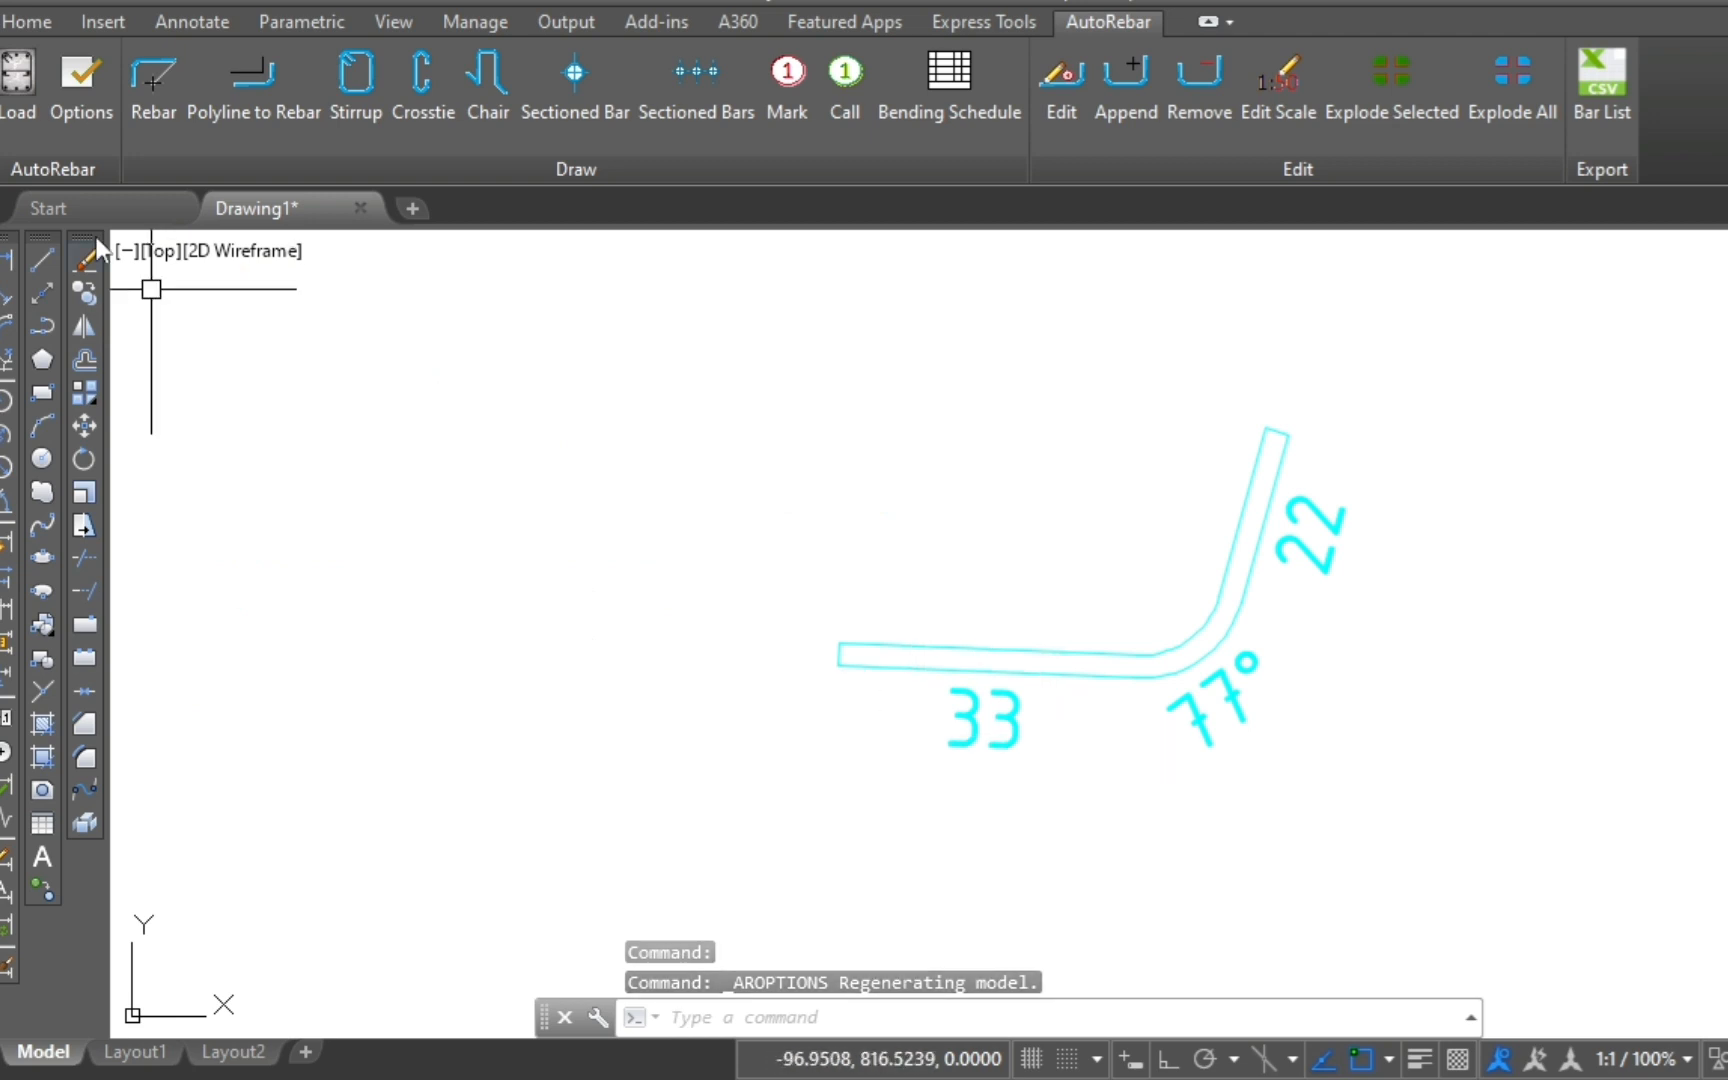
Step: Set the rebar local dimensions units to Inches, turn on their 0'-0½" imperial format display, and apply the options
{"action": "left_click", "coordinate": [79, 100]}
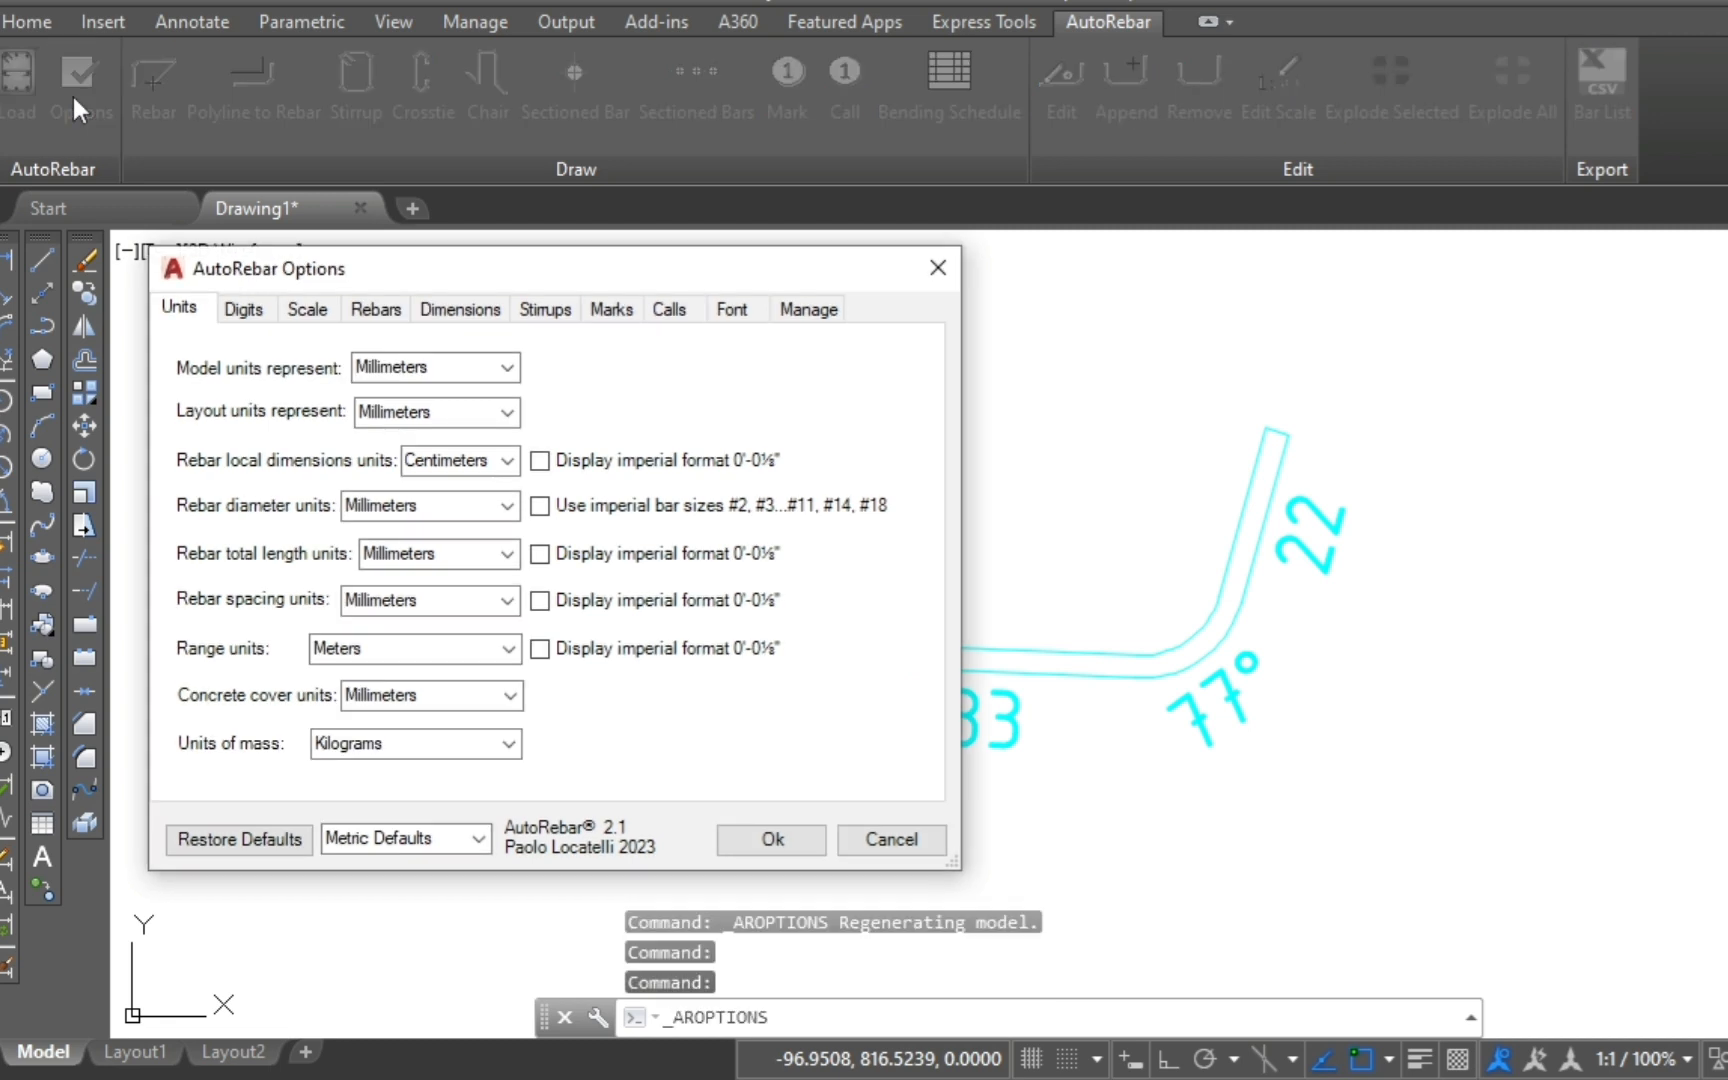
{"action": "left_click", "coordinate": [508, 461]}
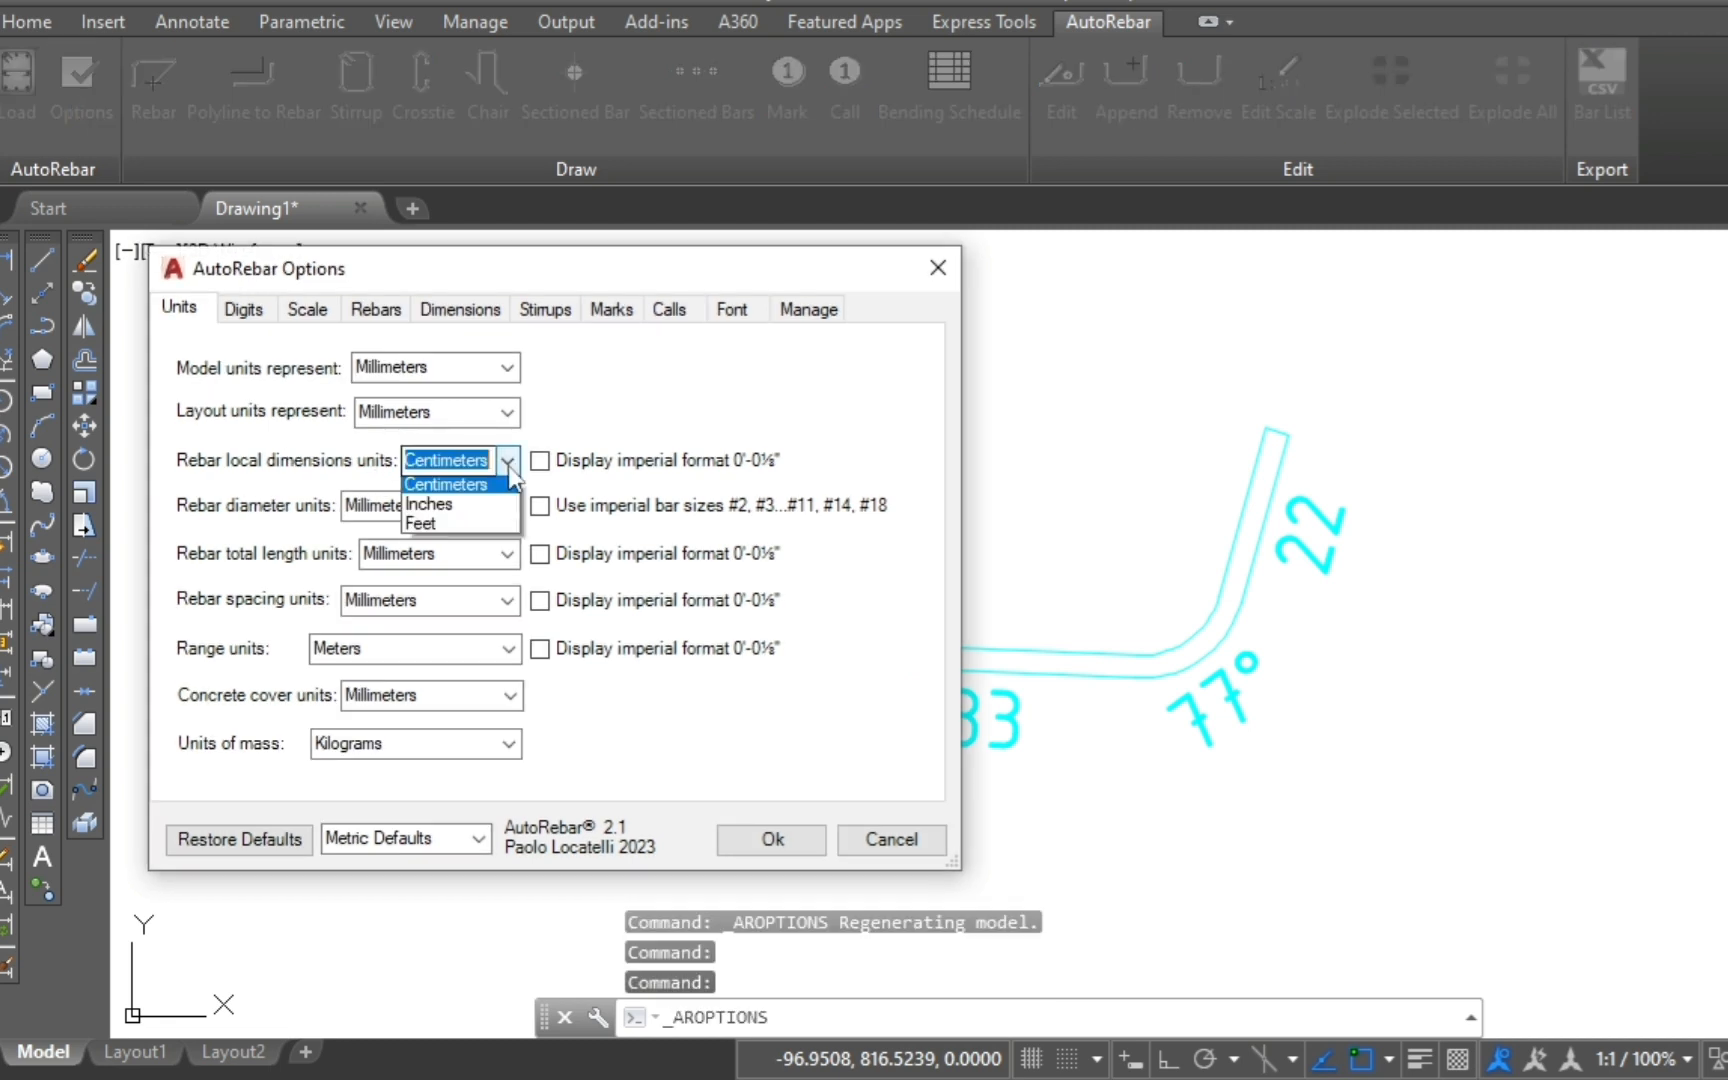
{"action": "left_click", "coordinate": [455, 548]}
{"action": "left_click", "coordinate": [771, 838]}
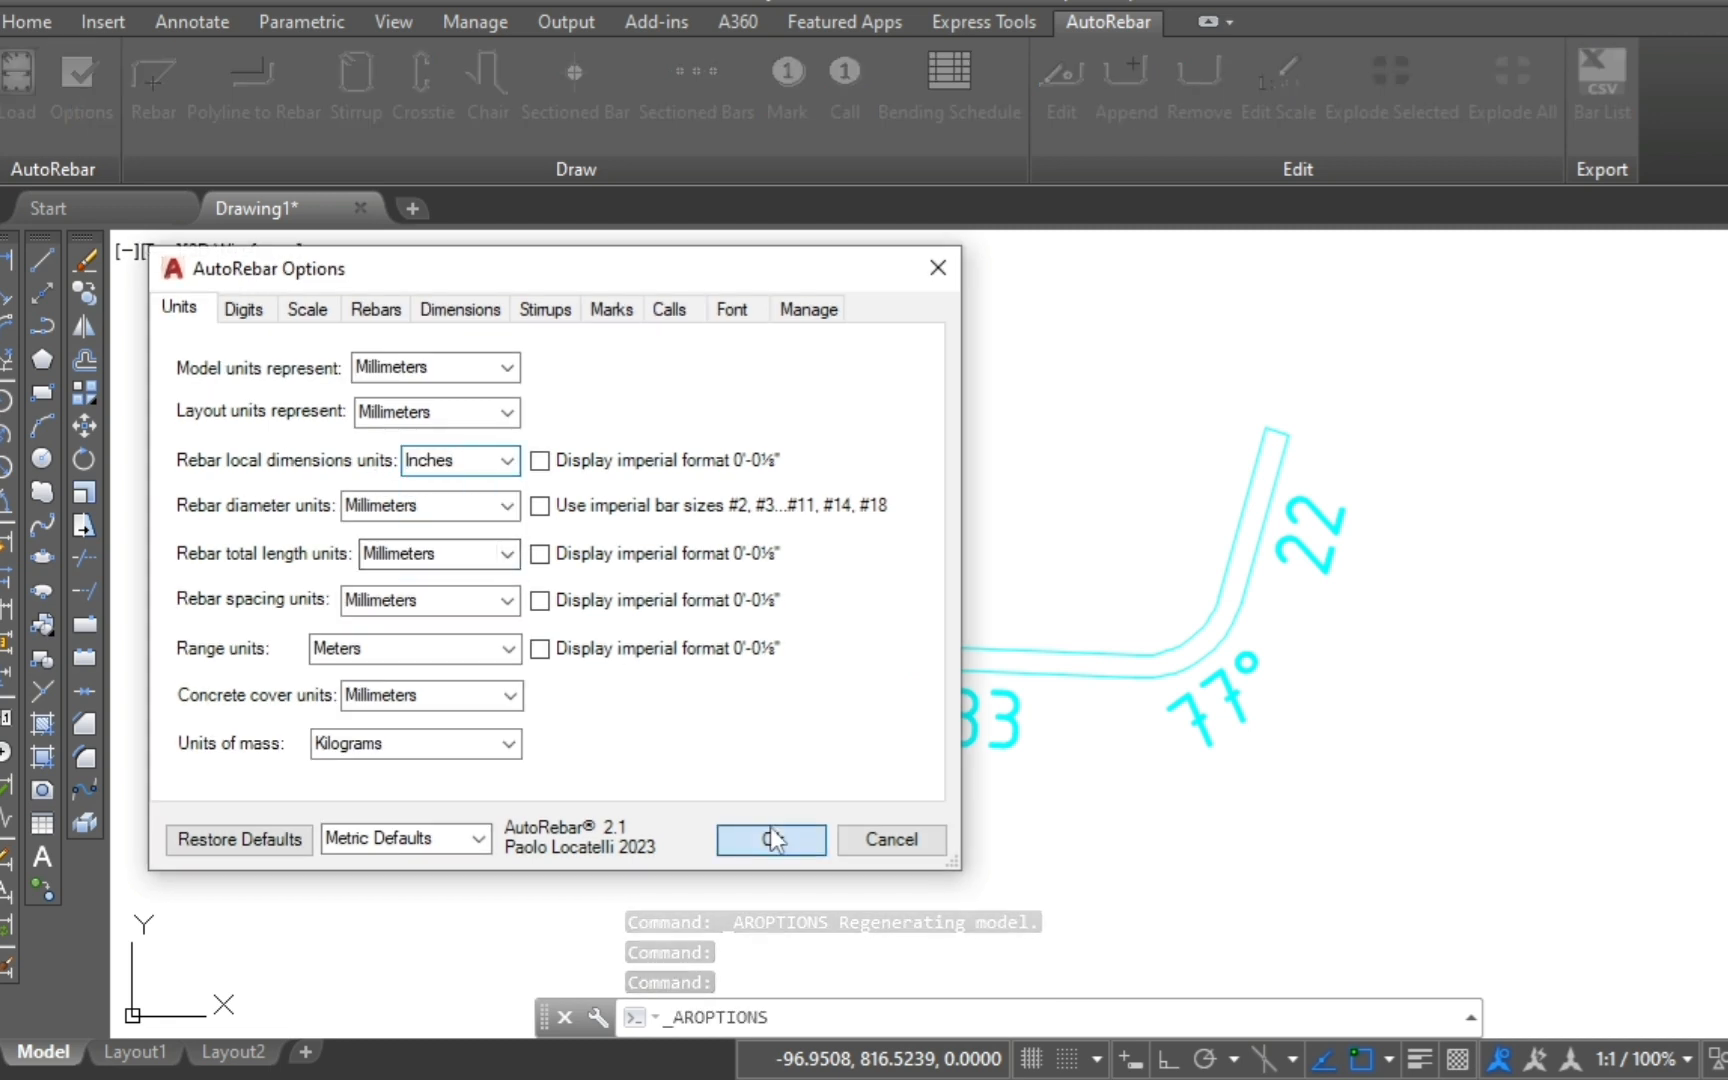
{"action": "left_click", "coordinate": [79, 100]}
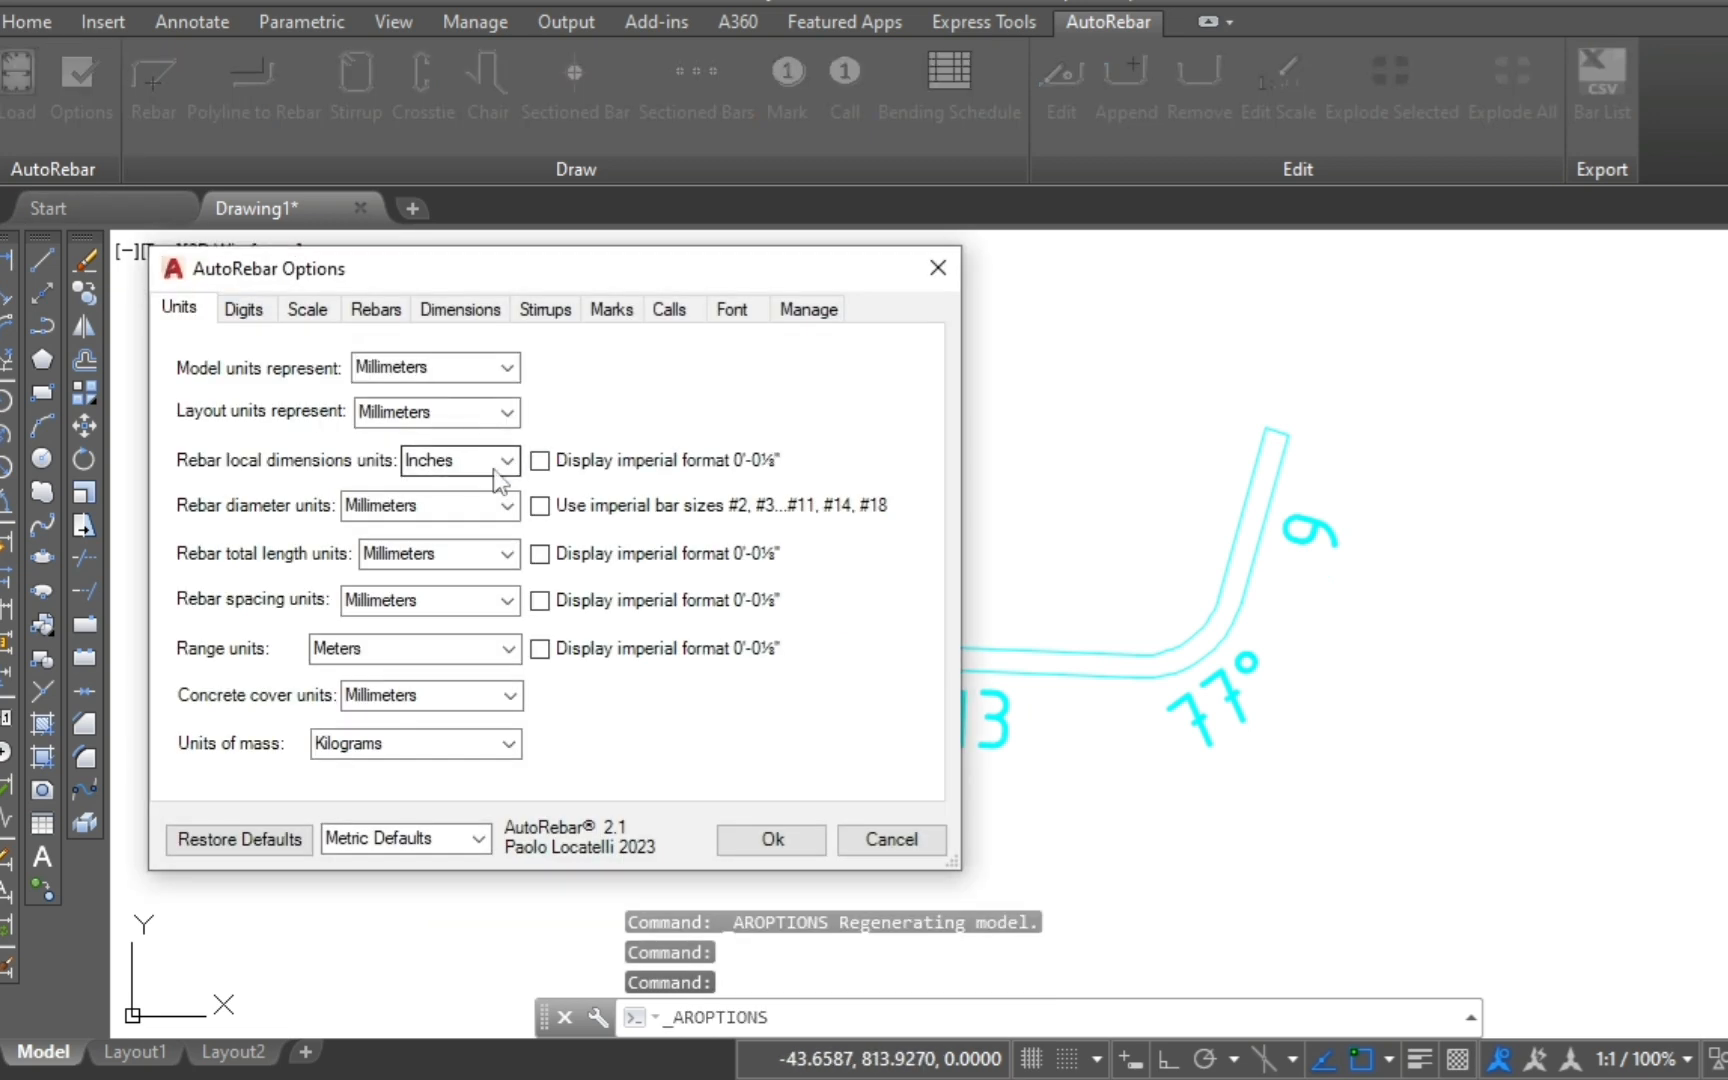
{"action": "left_click", "coordinate": [791, 845]}
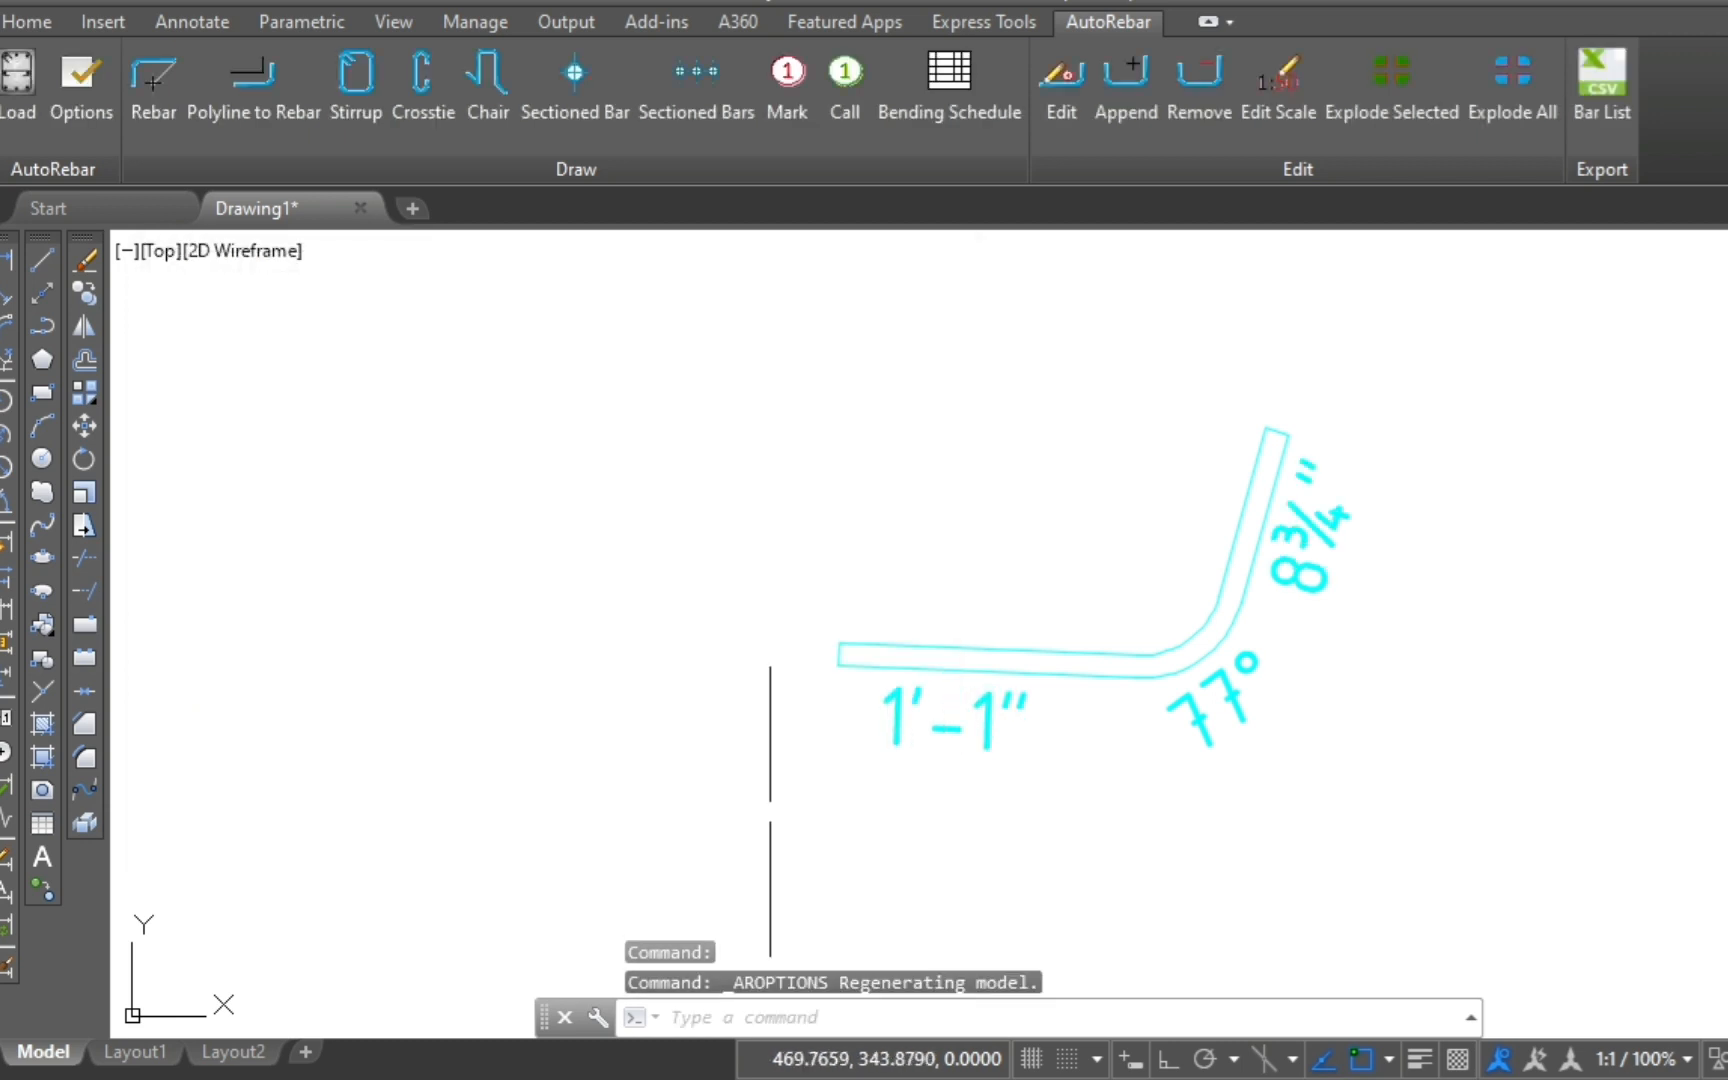
Step: Erase the bent rebar from the drawing
{"action": "left_click", "coordinate": [1396, 390]}
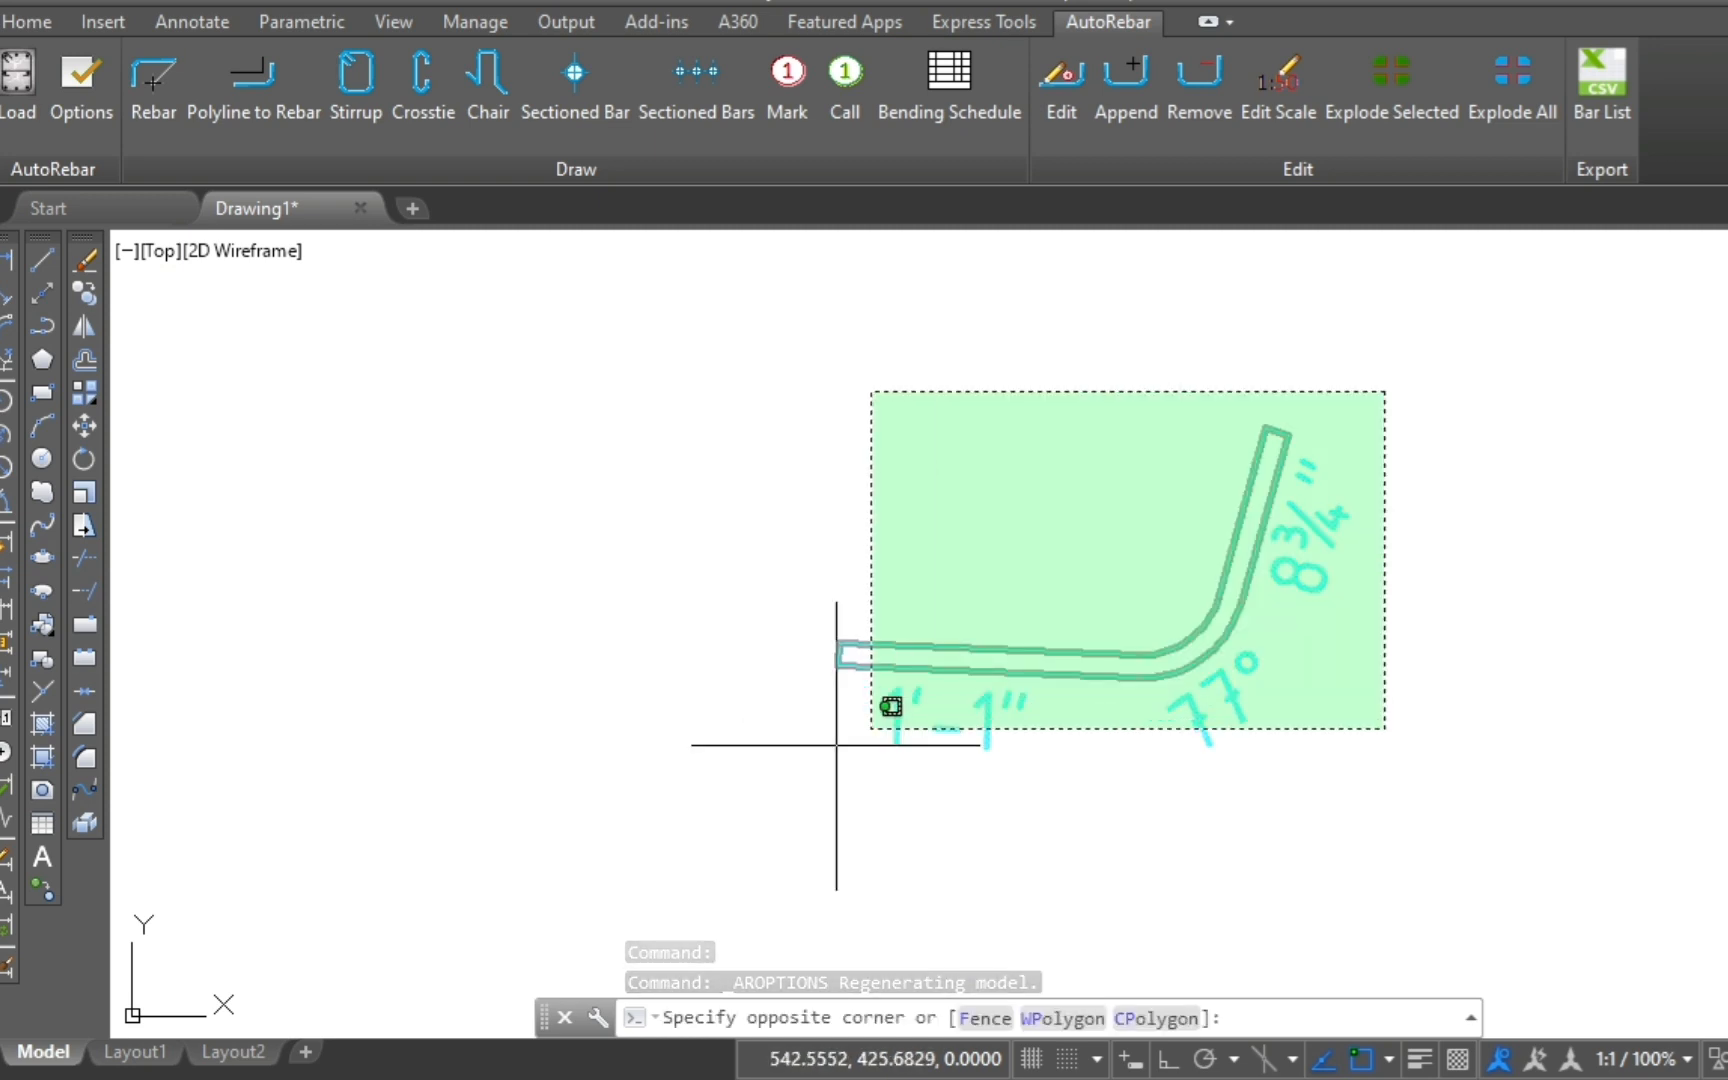
{"action": "left_click", "coordinate": [779, 752]}
{"action": "type", "text": "e"}
{"action": "key", "text": "Return"}
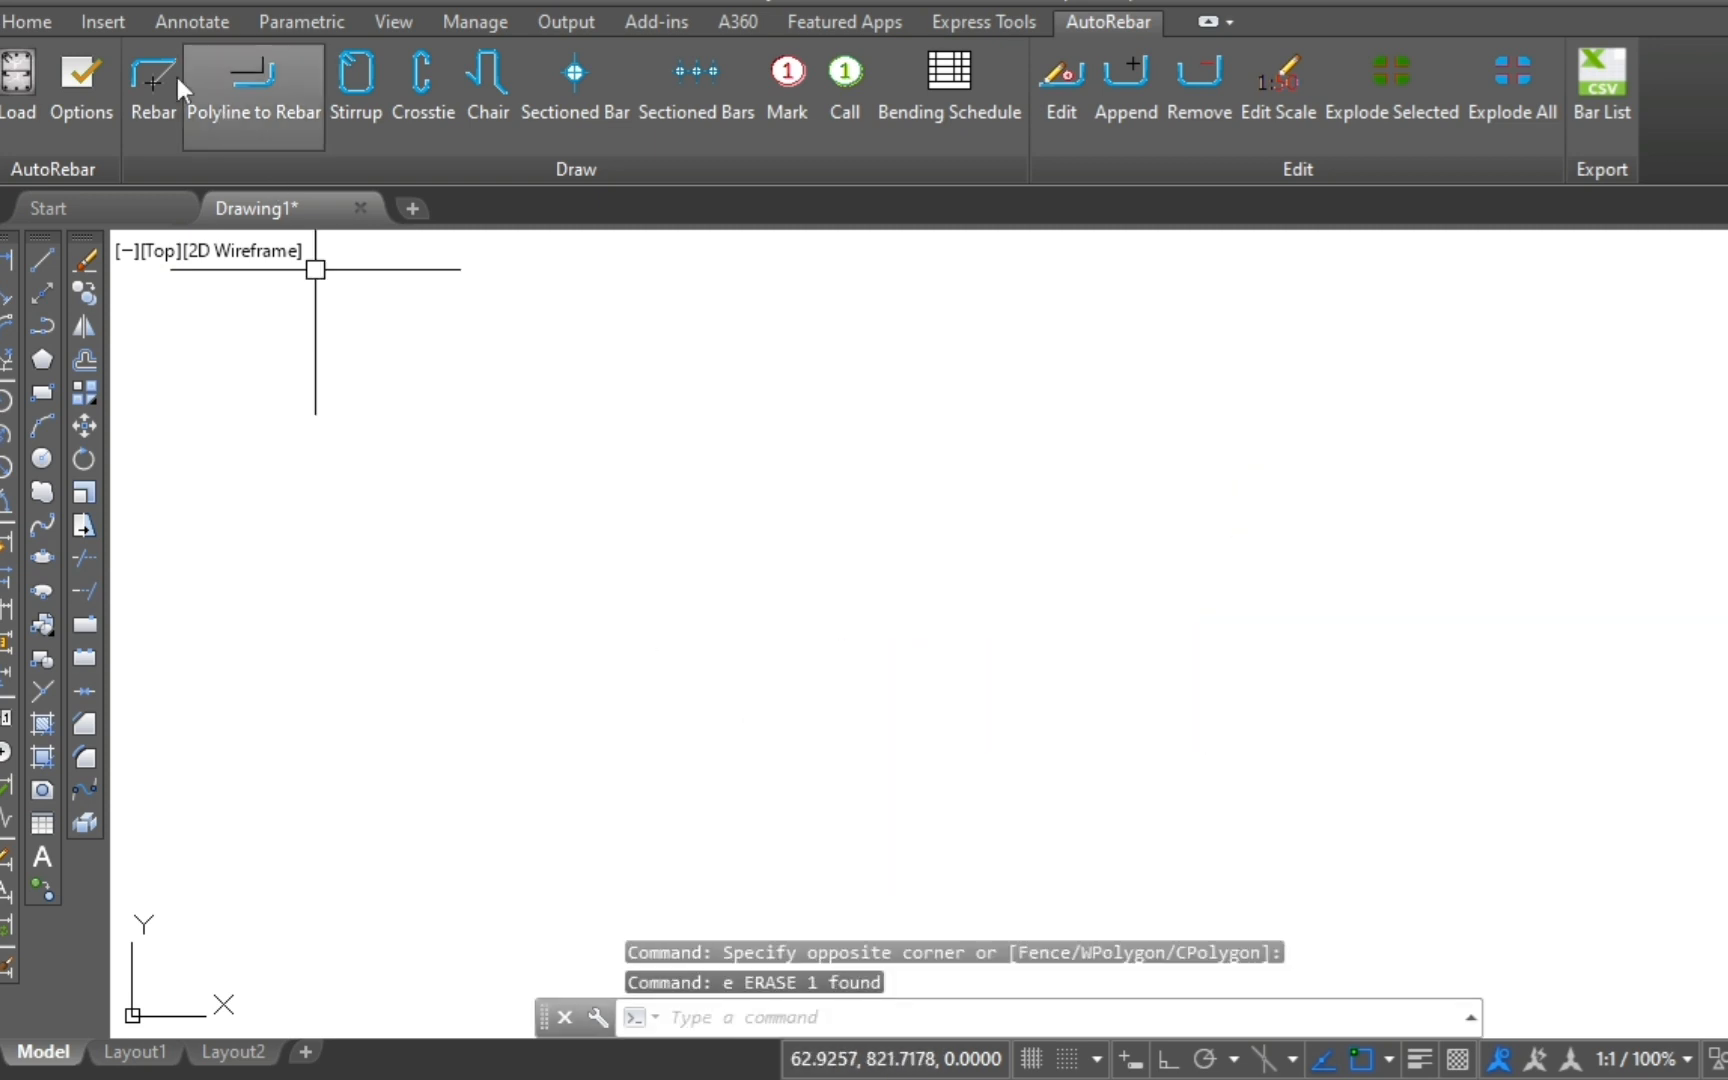
Step: Reset the AutoRebar units to the Metric Defaults and apply the options, keeping the rebar diameter units in Millimeters
{"action": "left_click", "coordinate": [72, 82]}
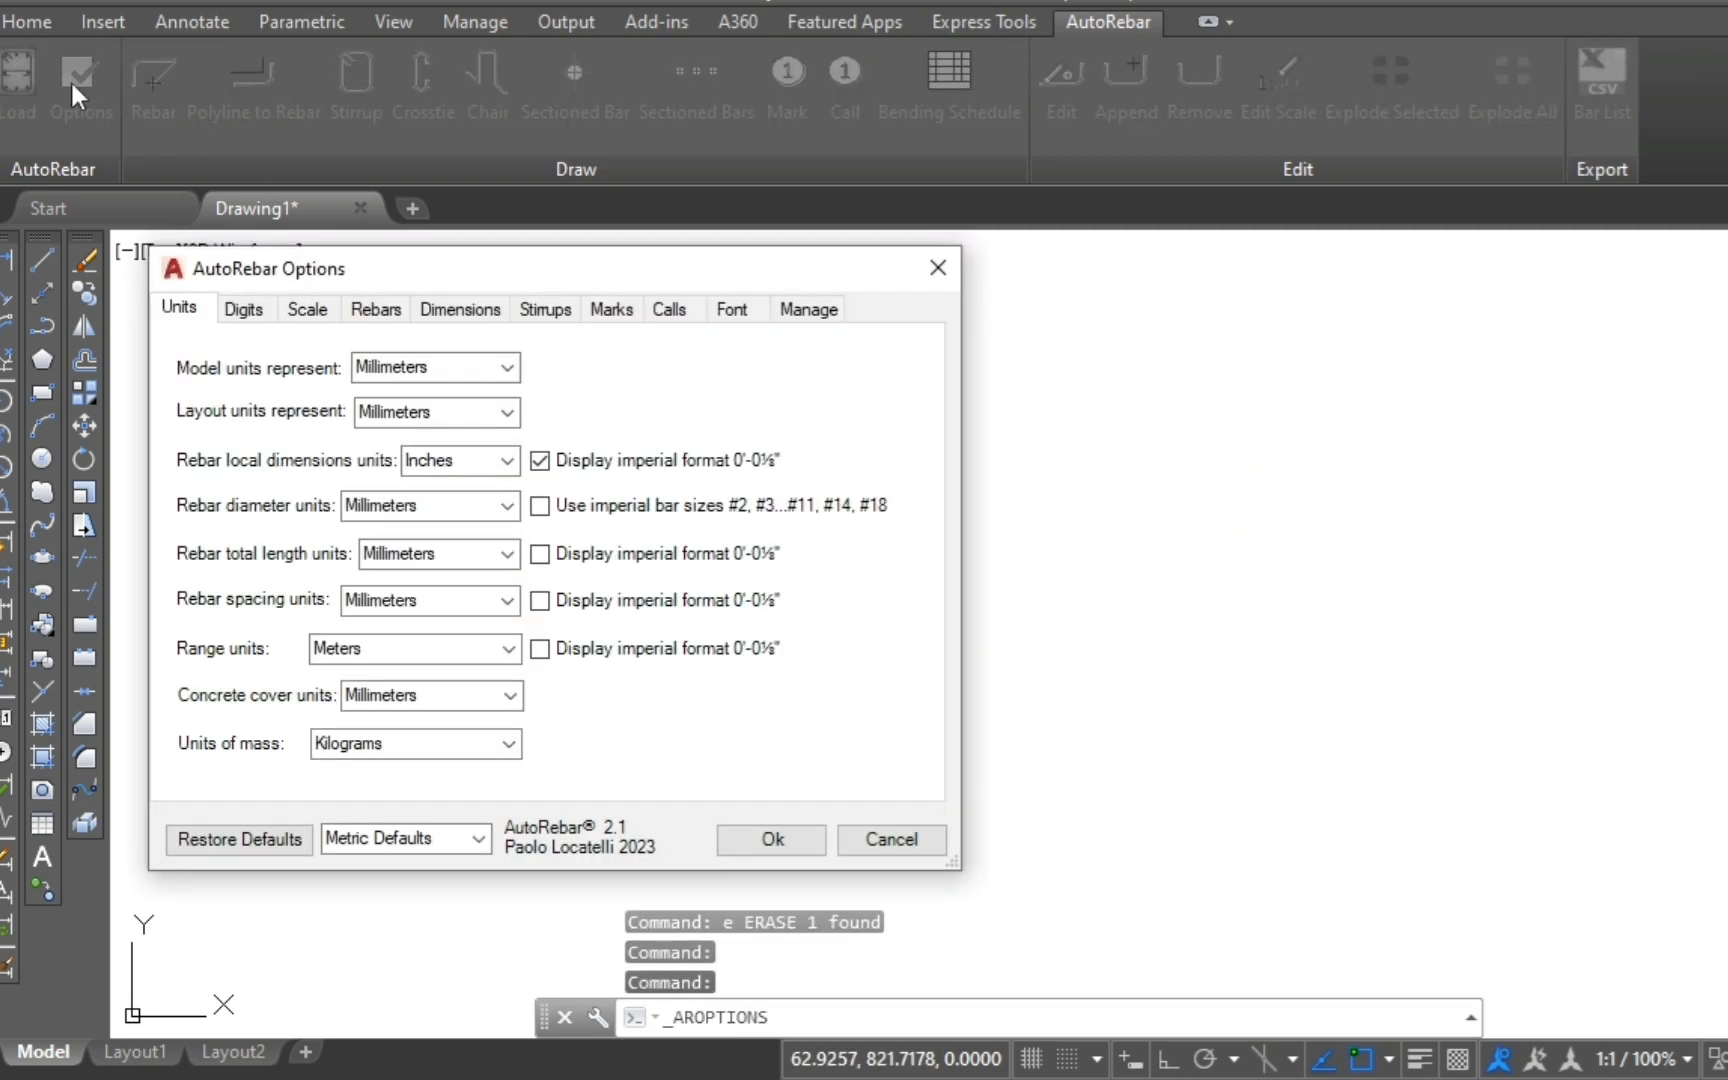
{"action": "left_click", "coordinate": [268, 838]}
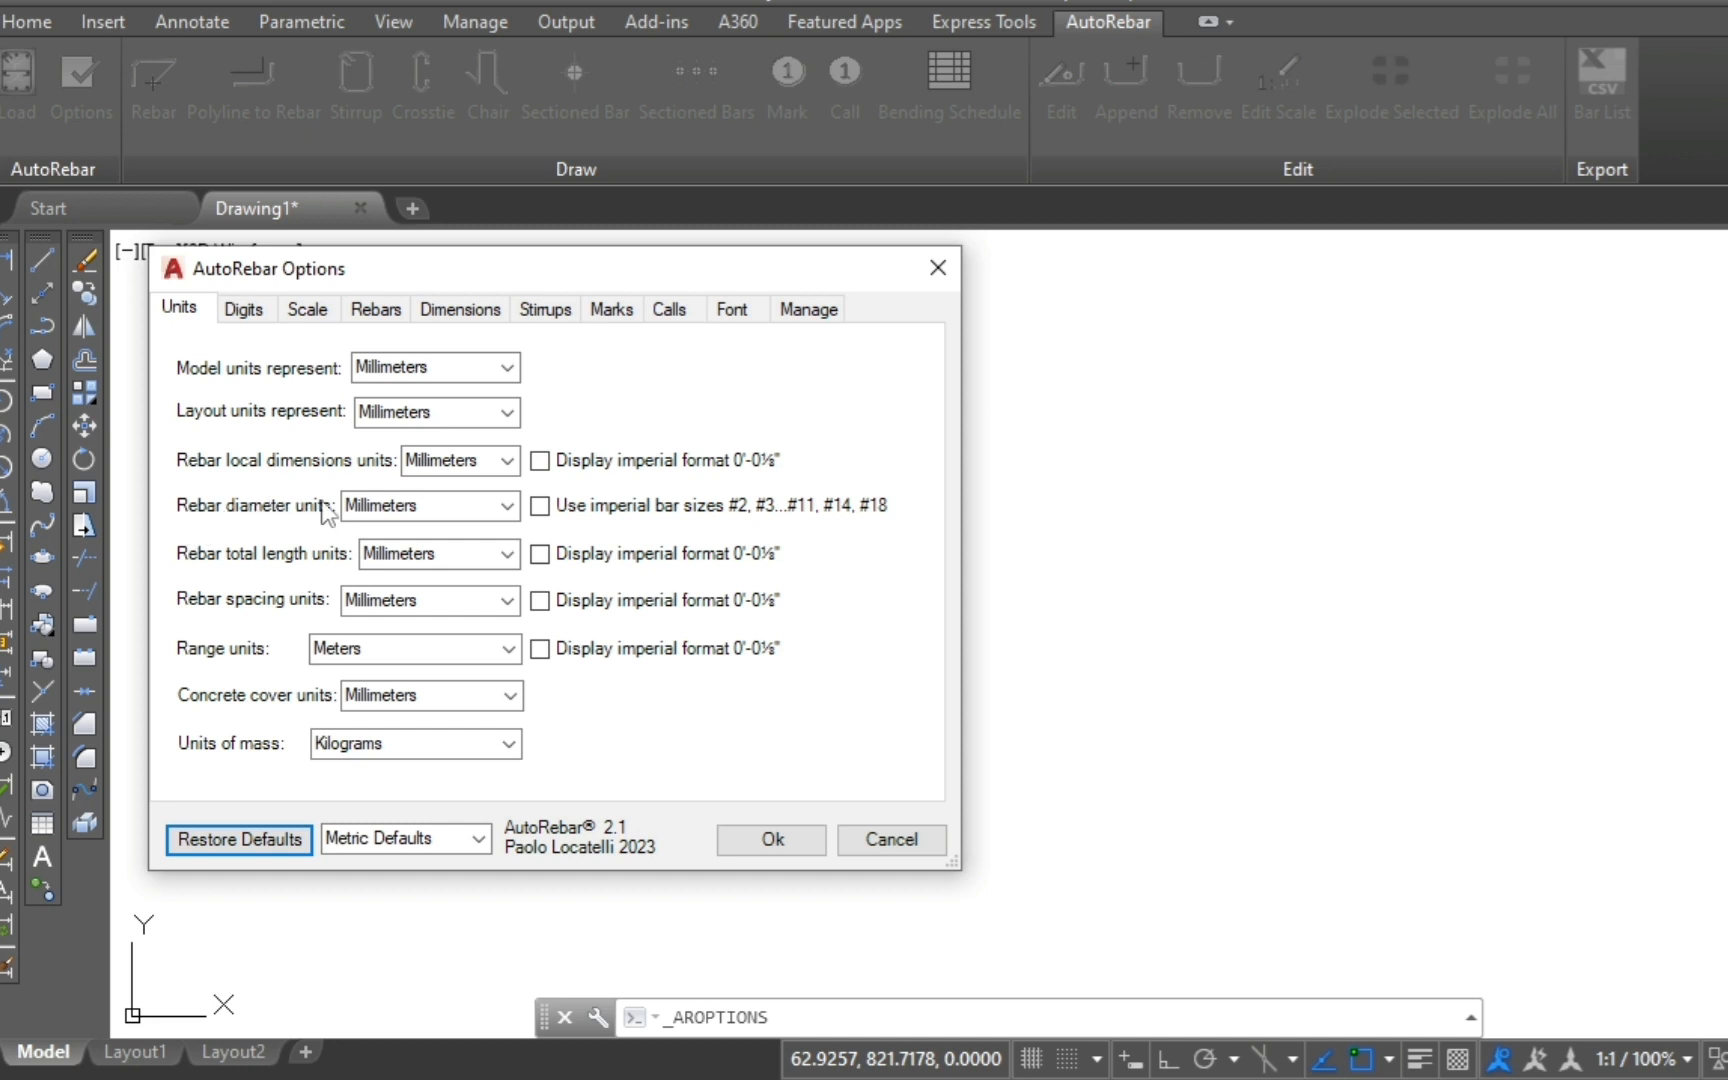
{"action": "left_click", "coordinate": [513, 511]}
{"action": "left_click", "coordinate": [515, 513]}
{"action": "left_click", "coordinate": [812, 844]}
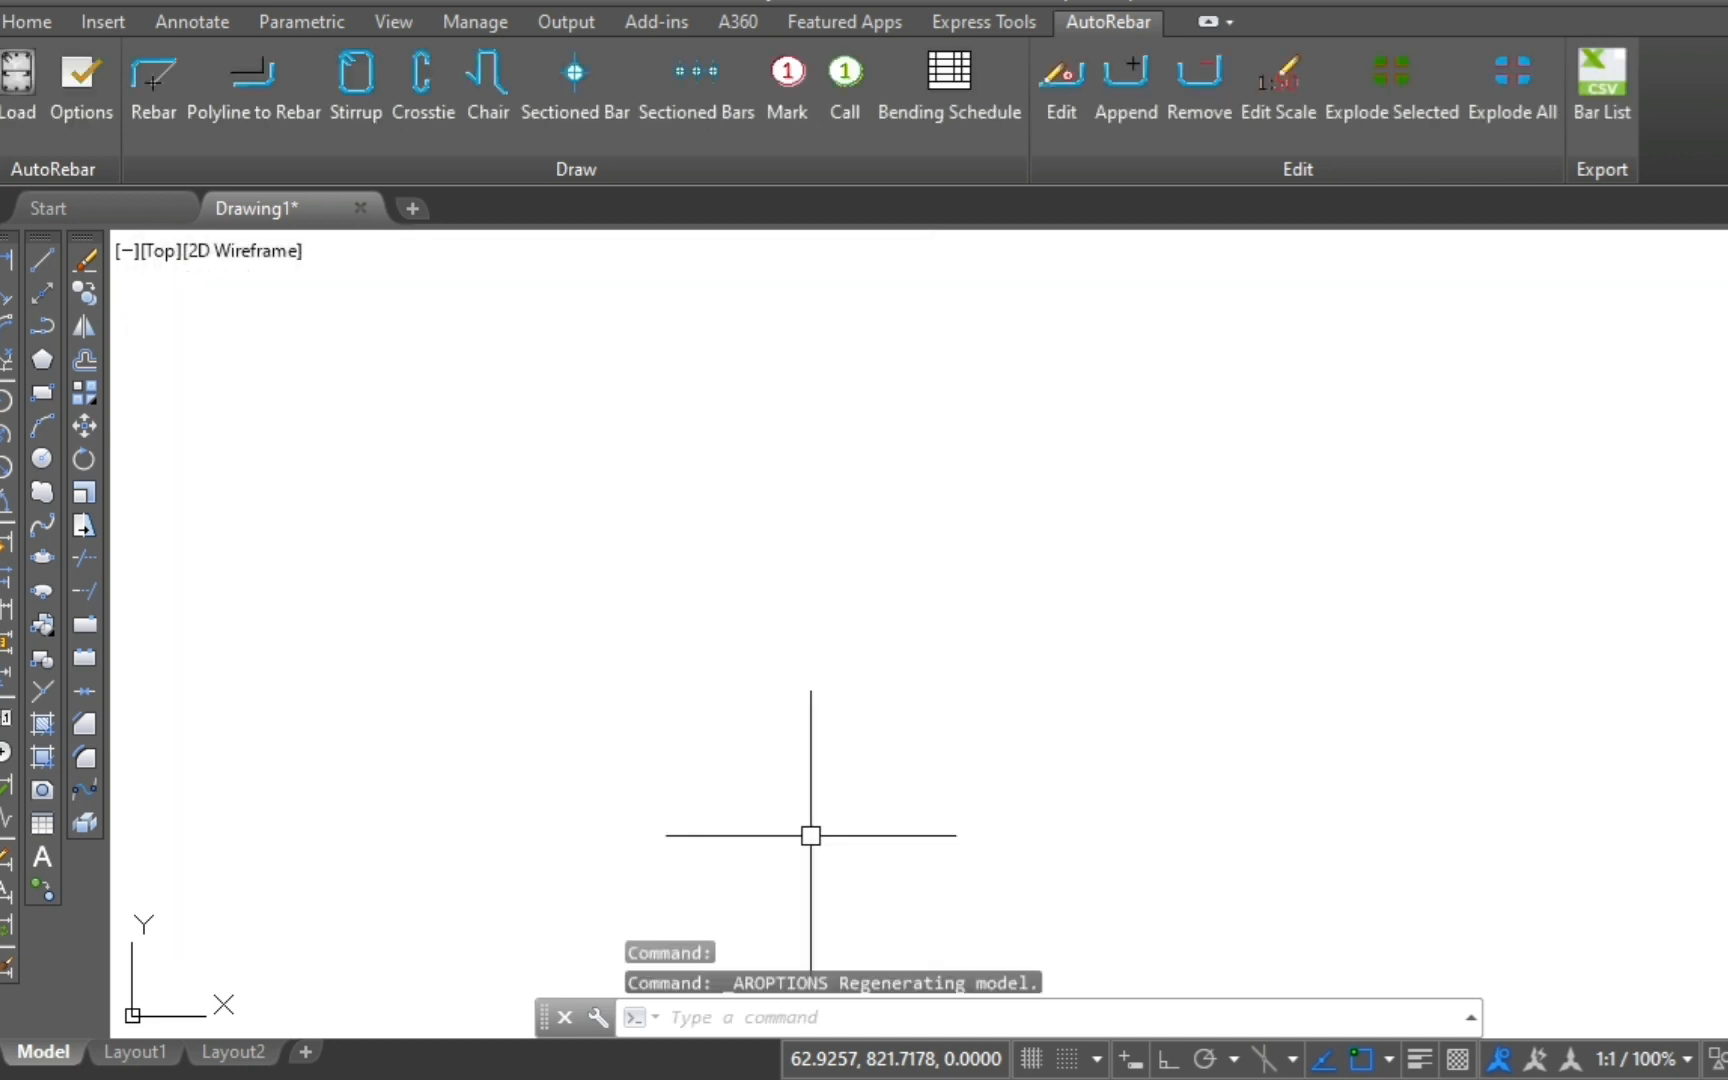
Step: Start a rebar with a diameter of 16 mm and cancel the command before placing its start point
{"action": "left_click", "coordinate": [157, 82]}
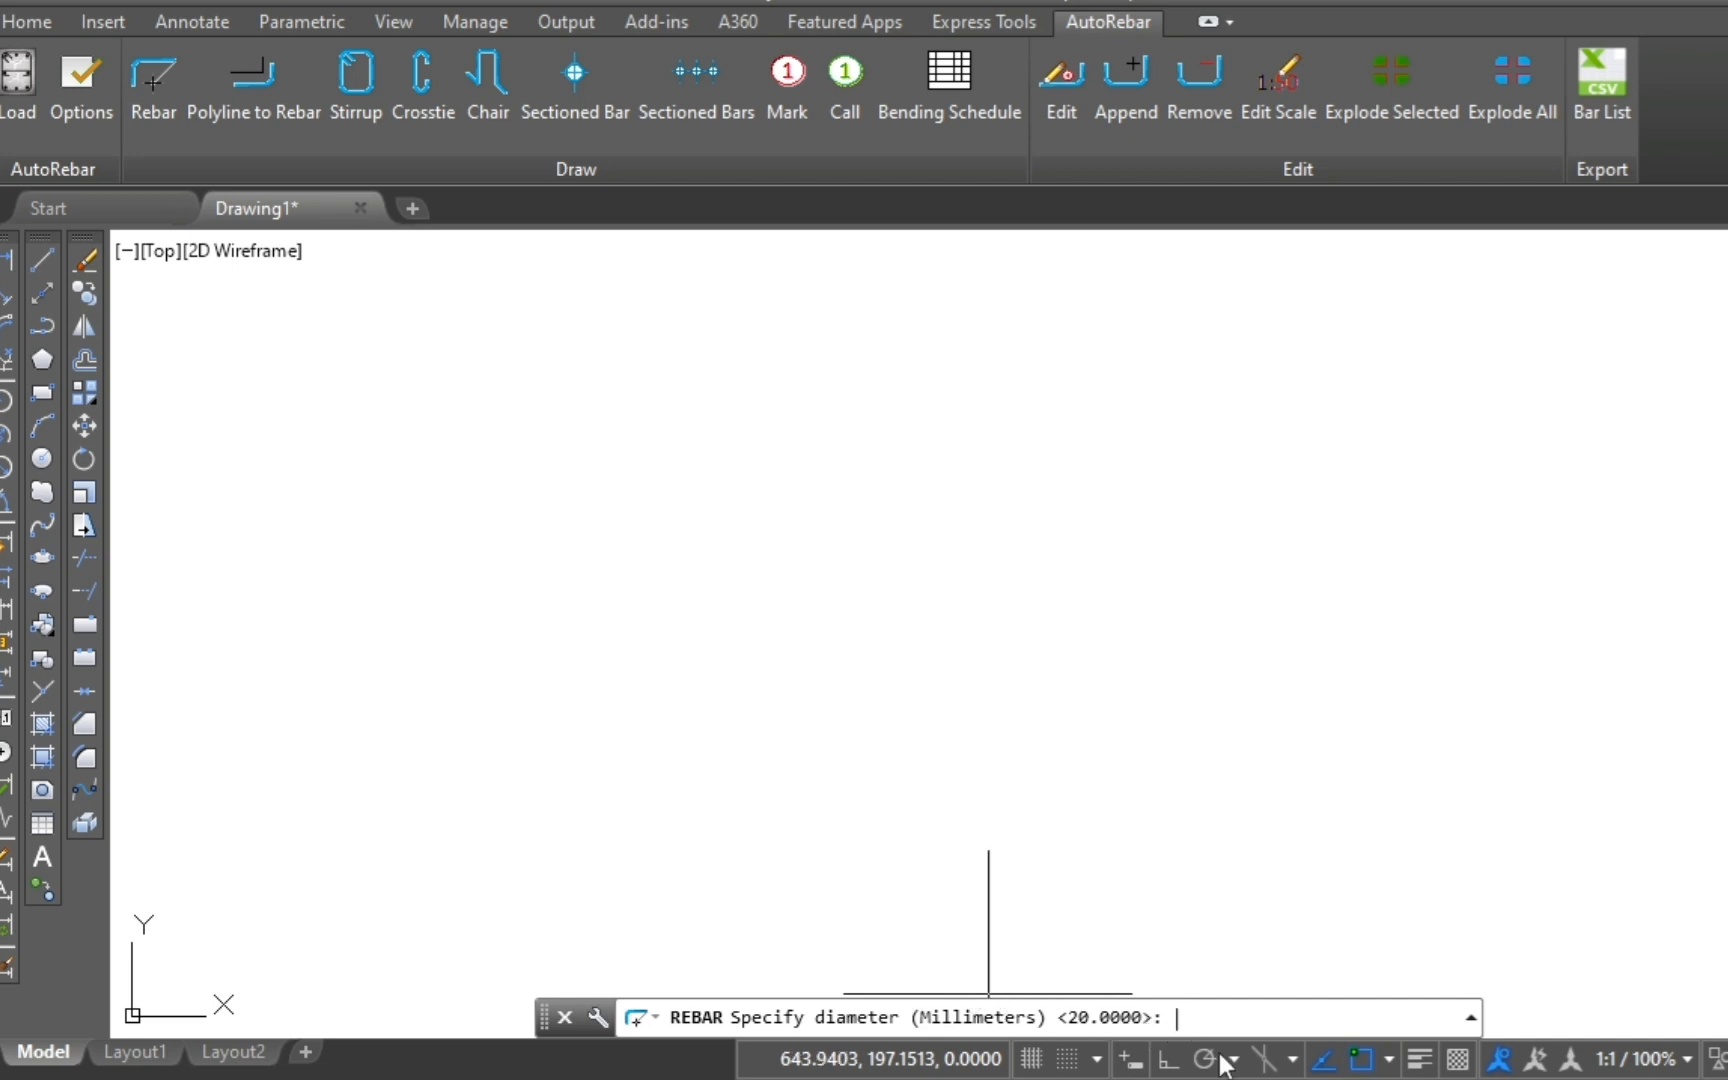
{"action": "type", "text": "1"}
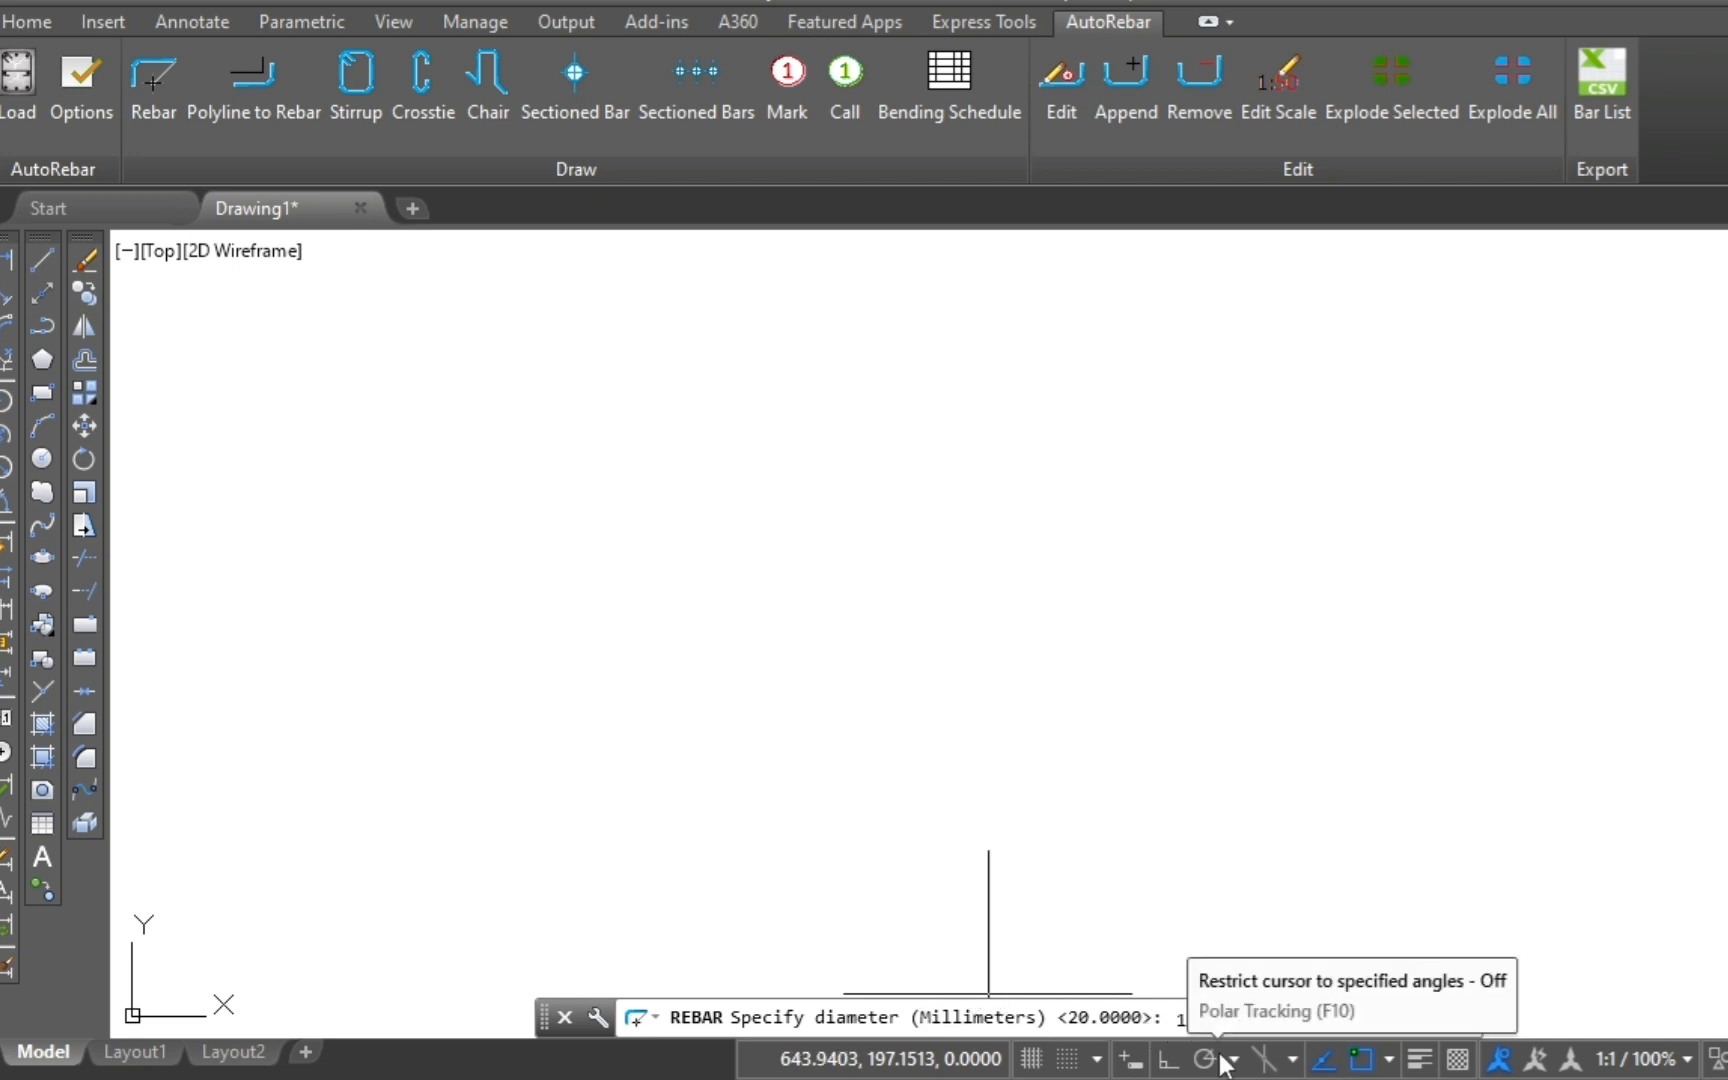
{"action": "type", "text": "6"}
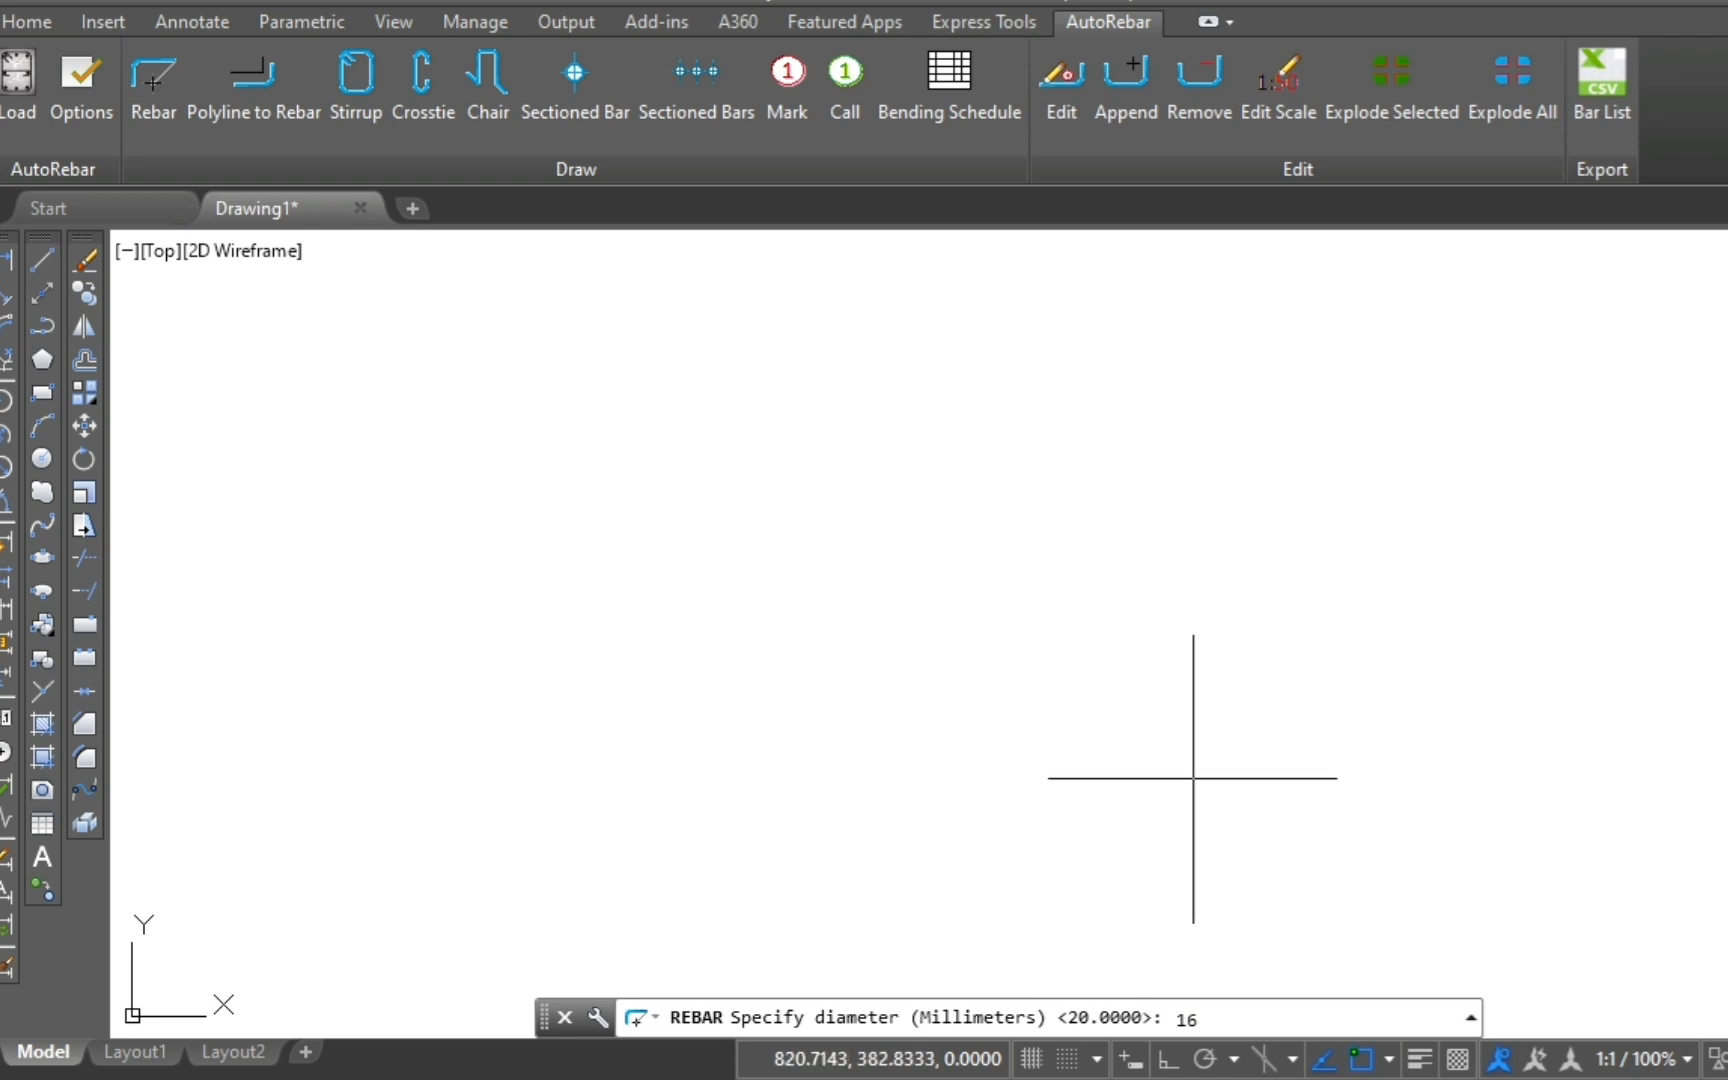
{"action": "key", "text": "Return"}
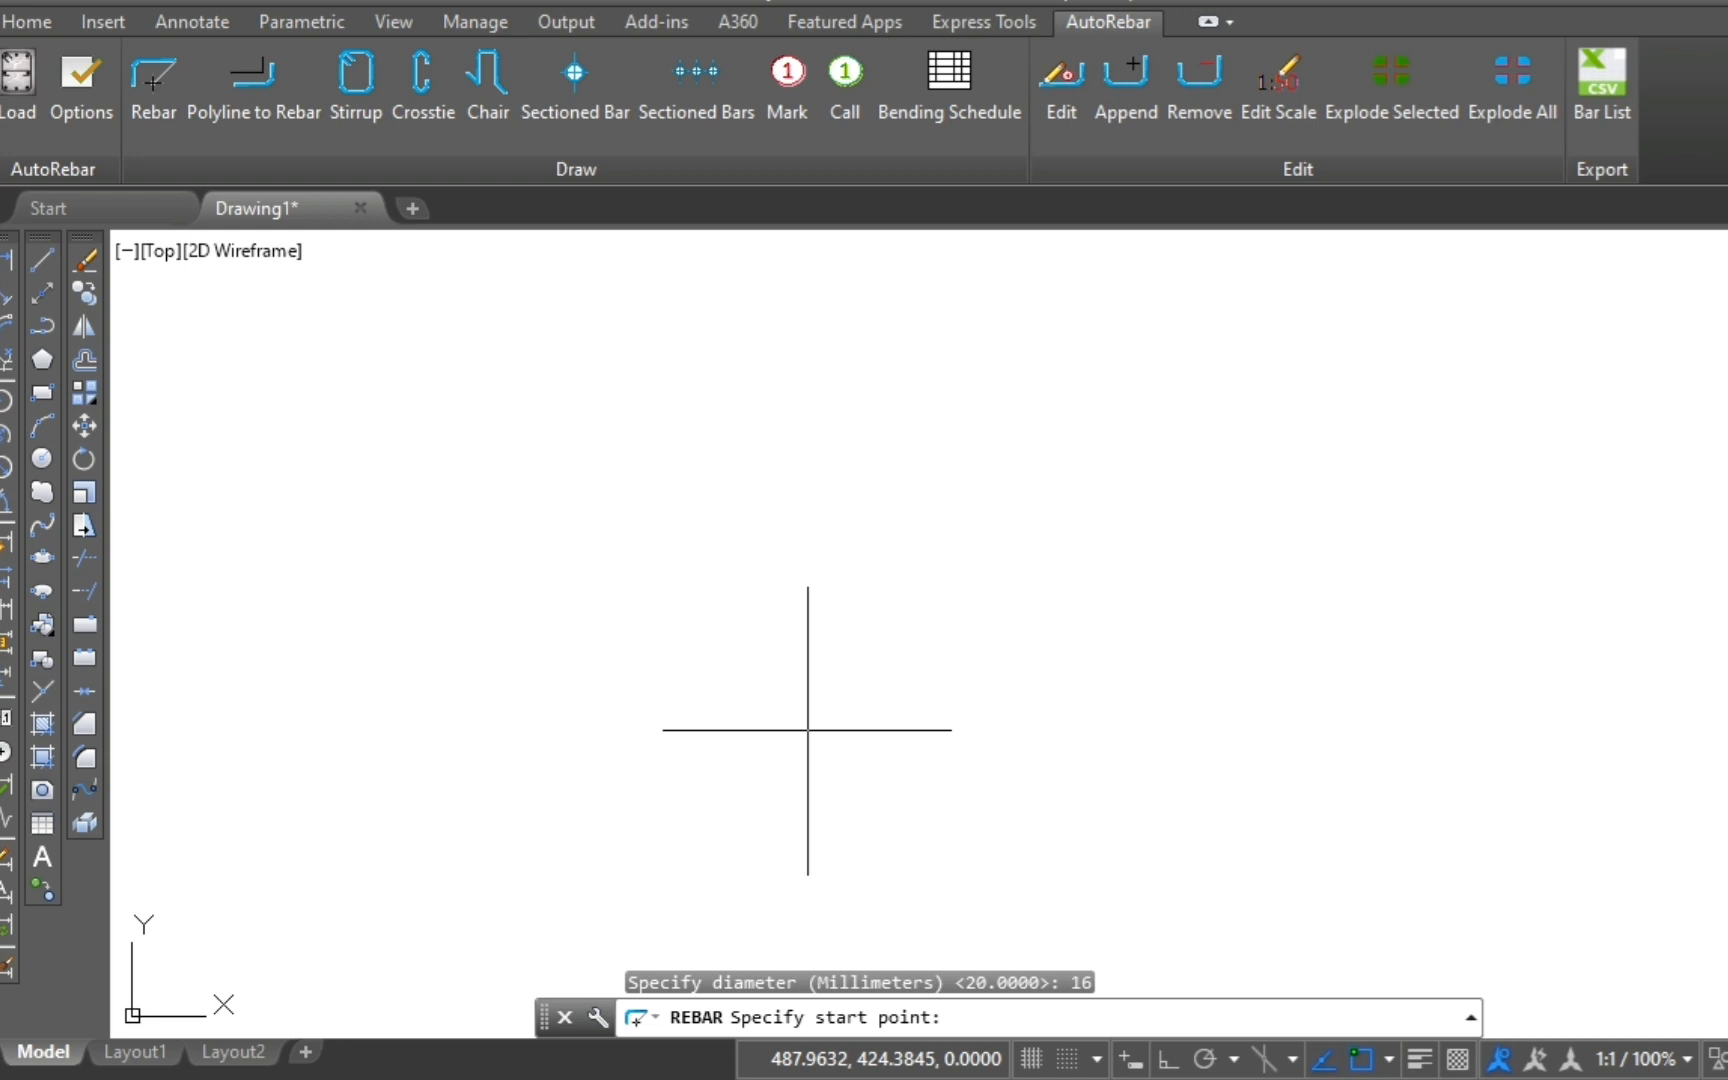
{"action": "key", "text": "Escape"}
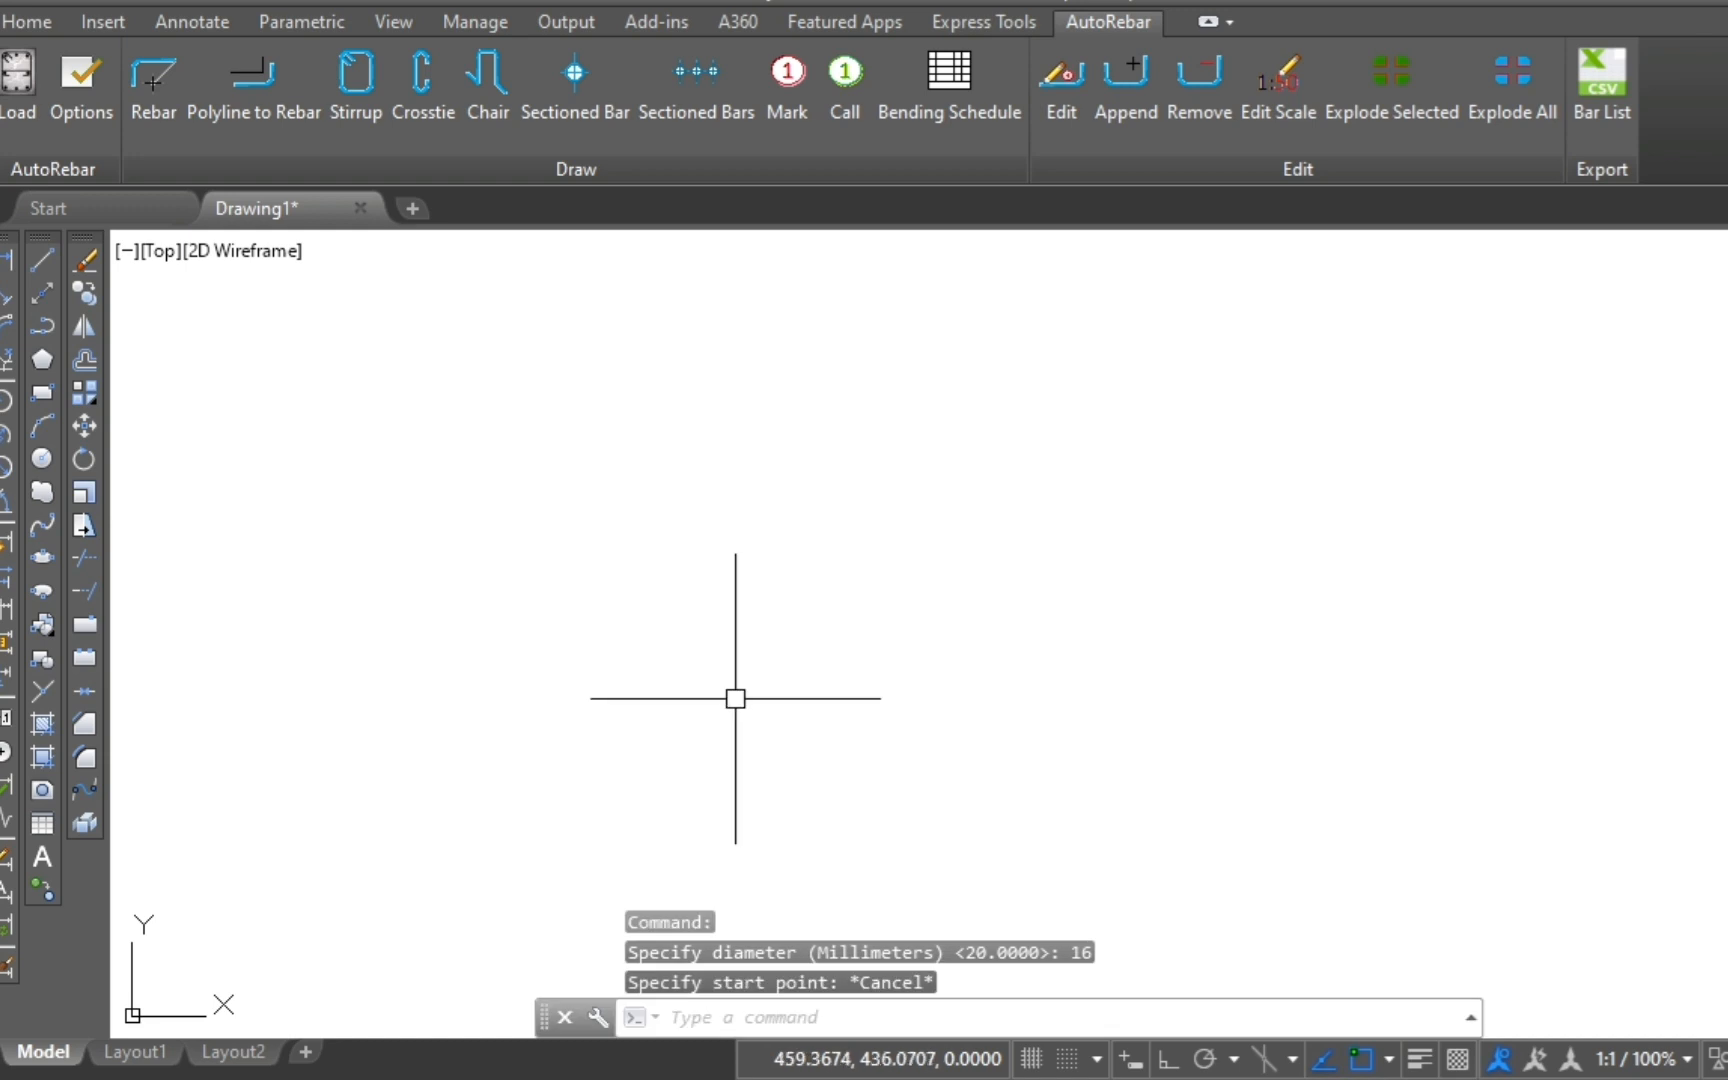
Step: Set the rebar diameter units to Meters, apply the options, and start a rebar with a diameter of .20
{"action": "left_click", "coordinate": [72, 88]}
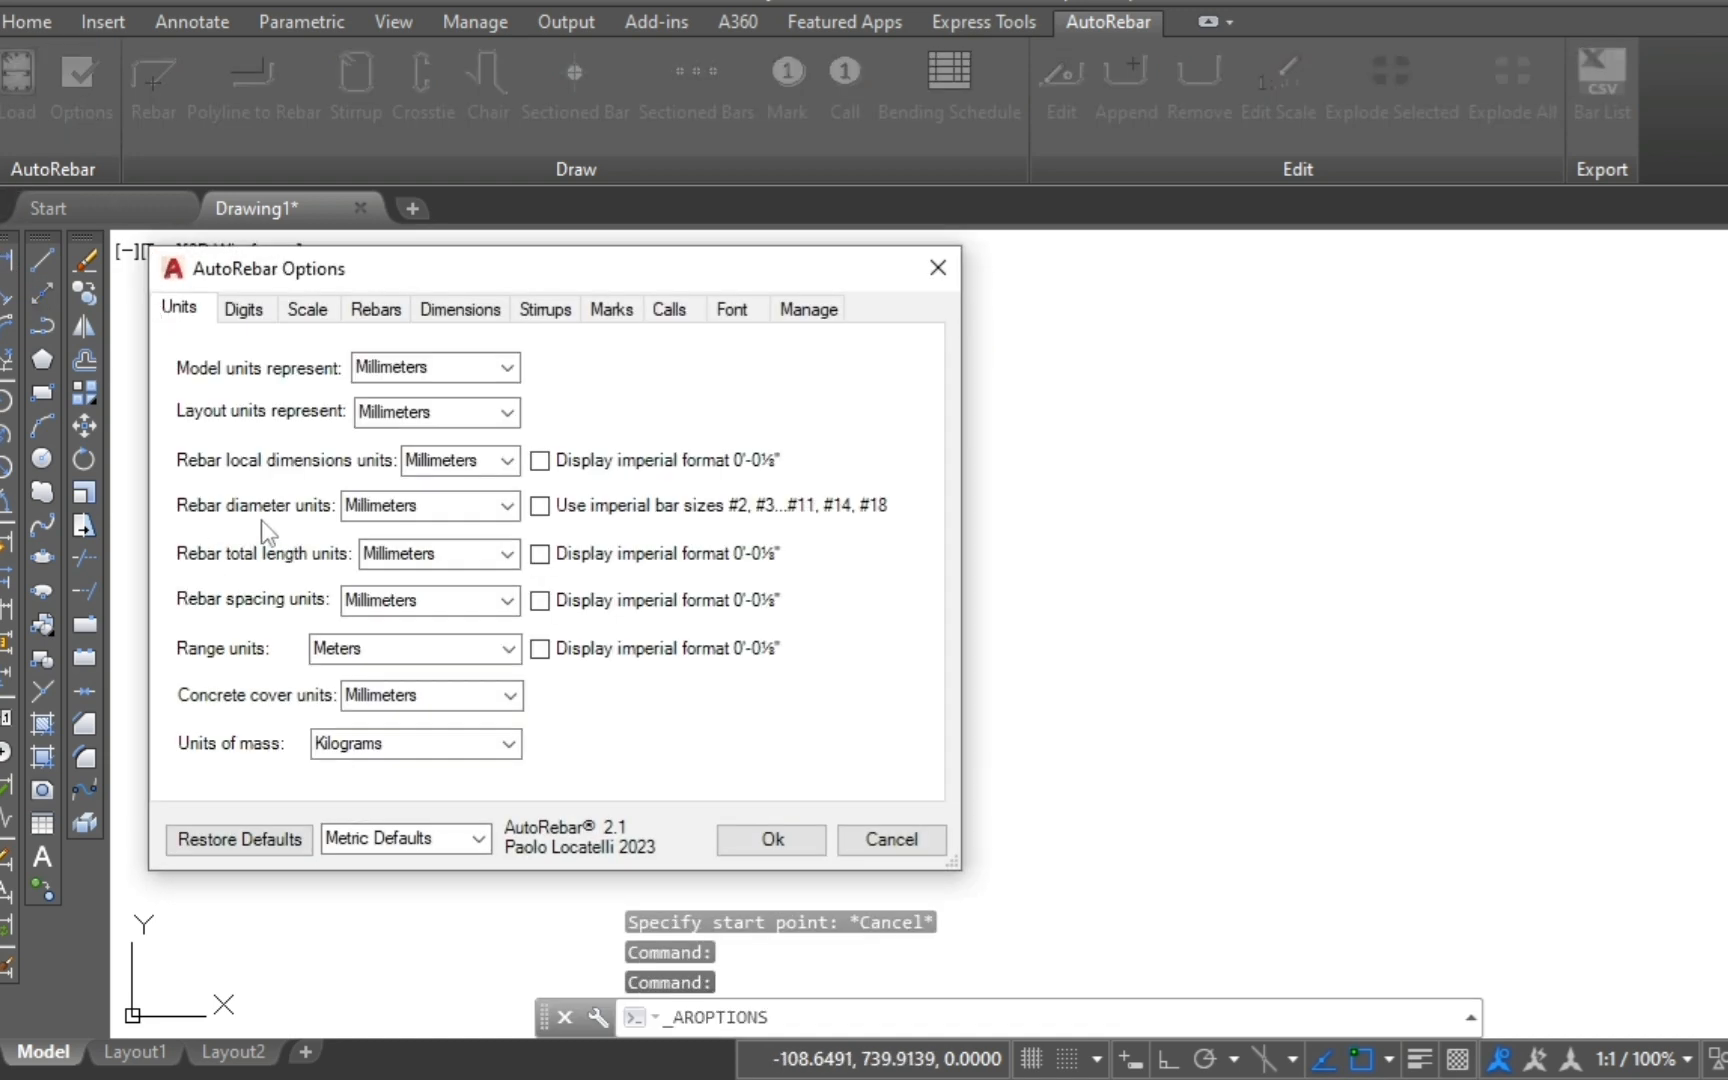
{"action": "left_click", "coordinate": [507, 506]}
{"action": "left_click", "coordinate": [386, 532]}
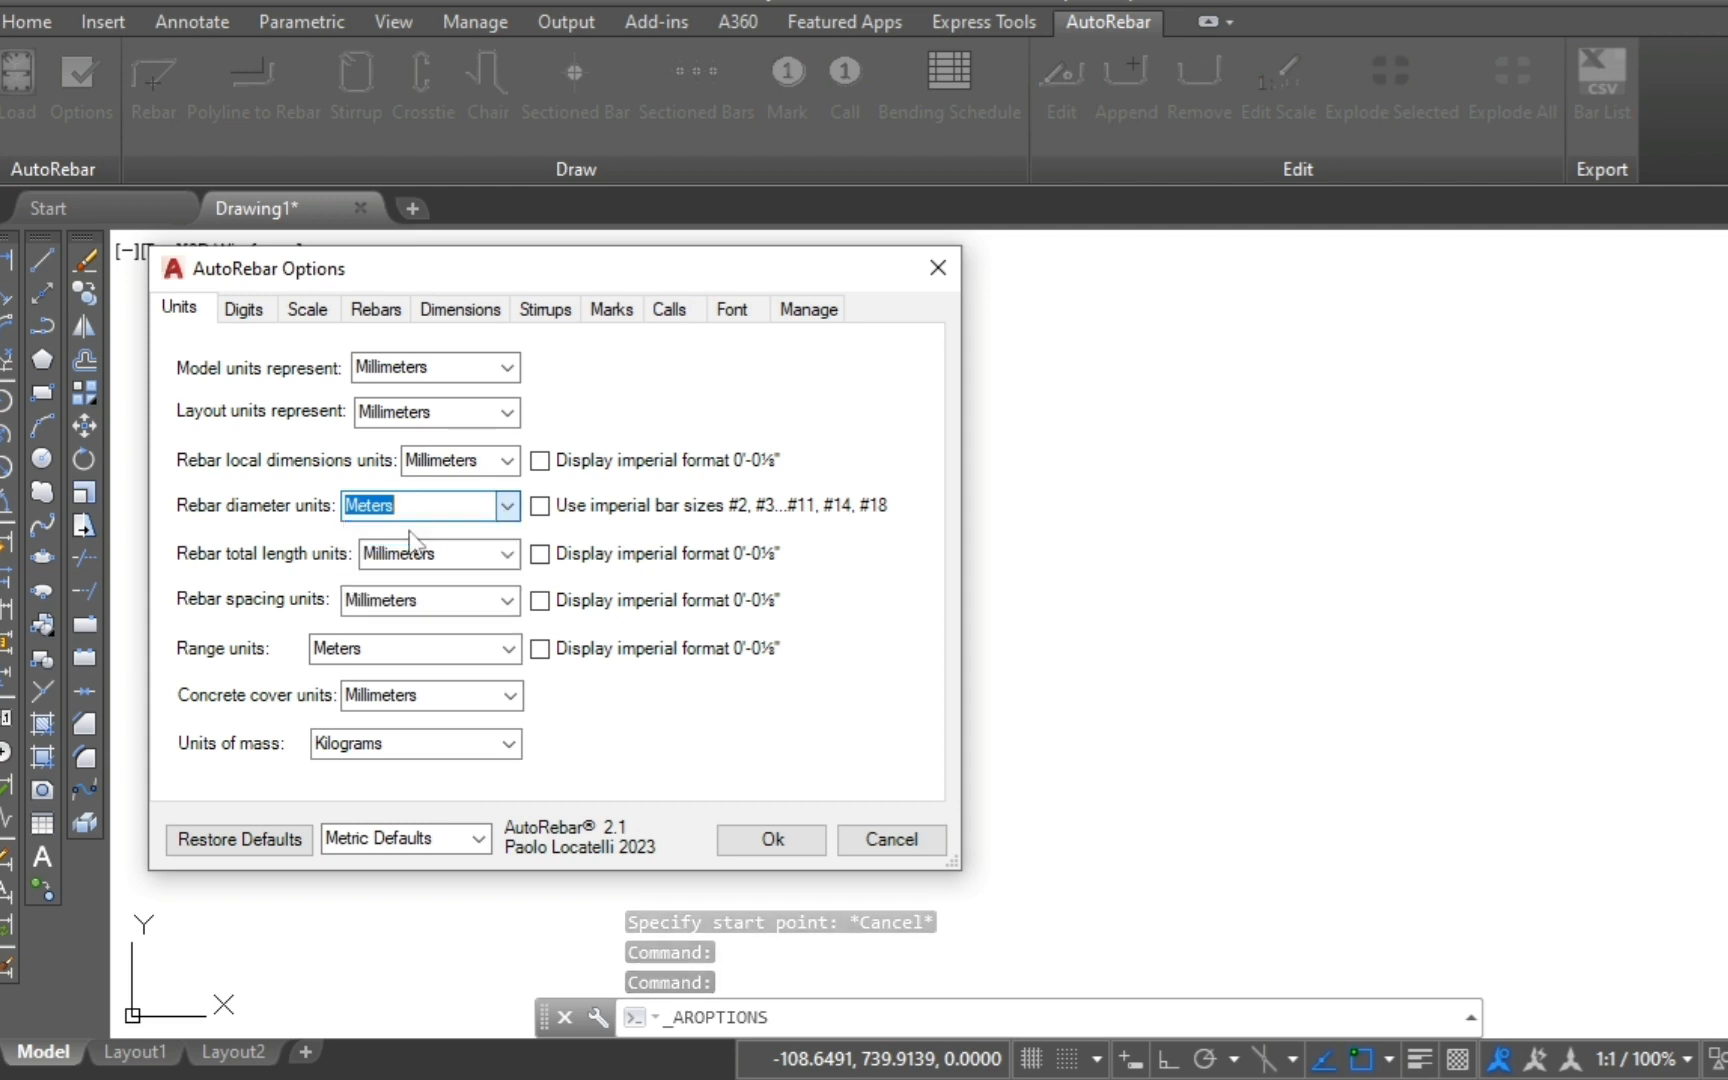
{"action": "left_click", "coordinate": [790, 838]}
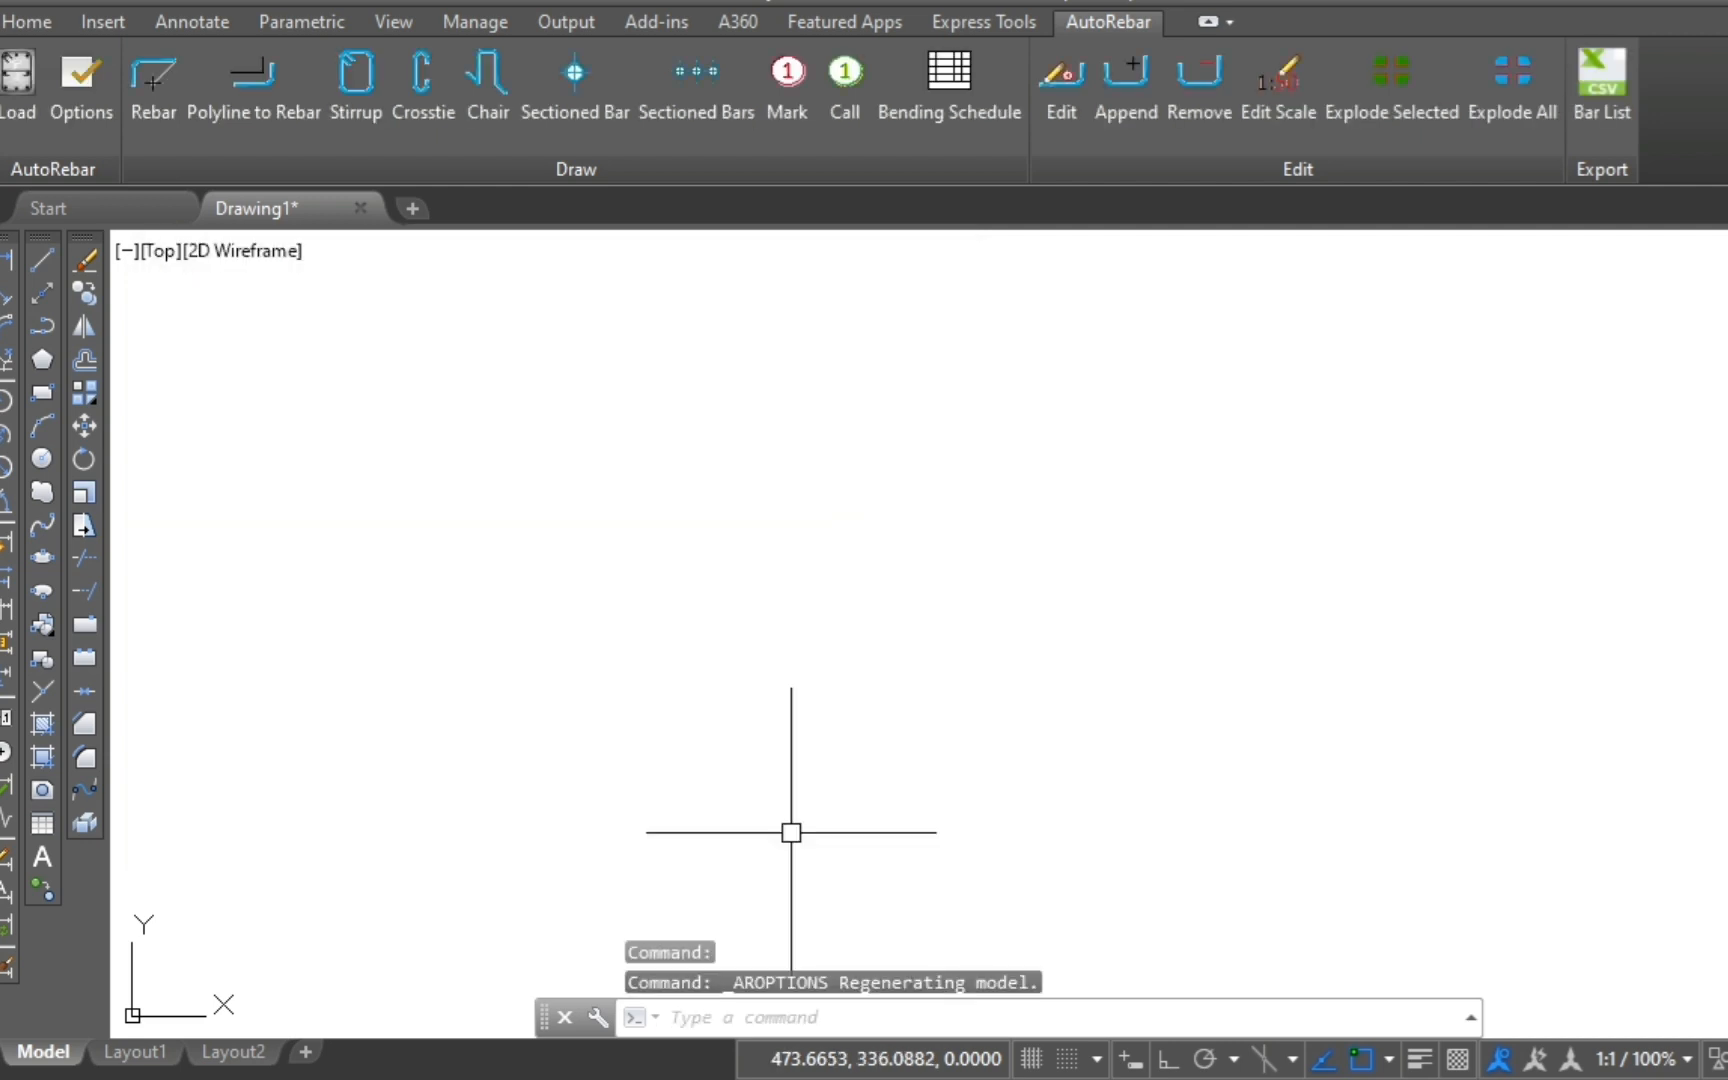
{"action": "left_click", "coordinate": [153, 88]}
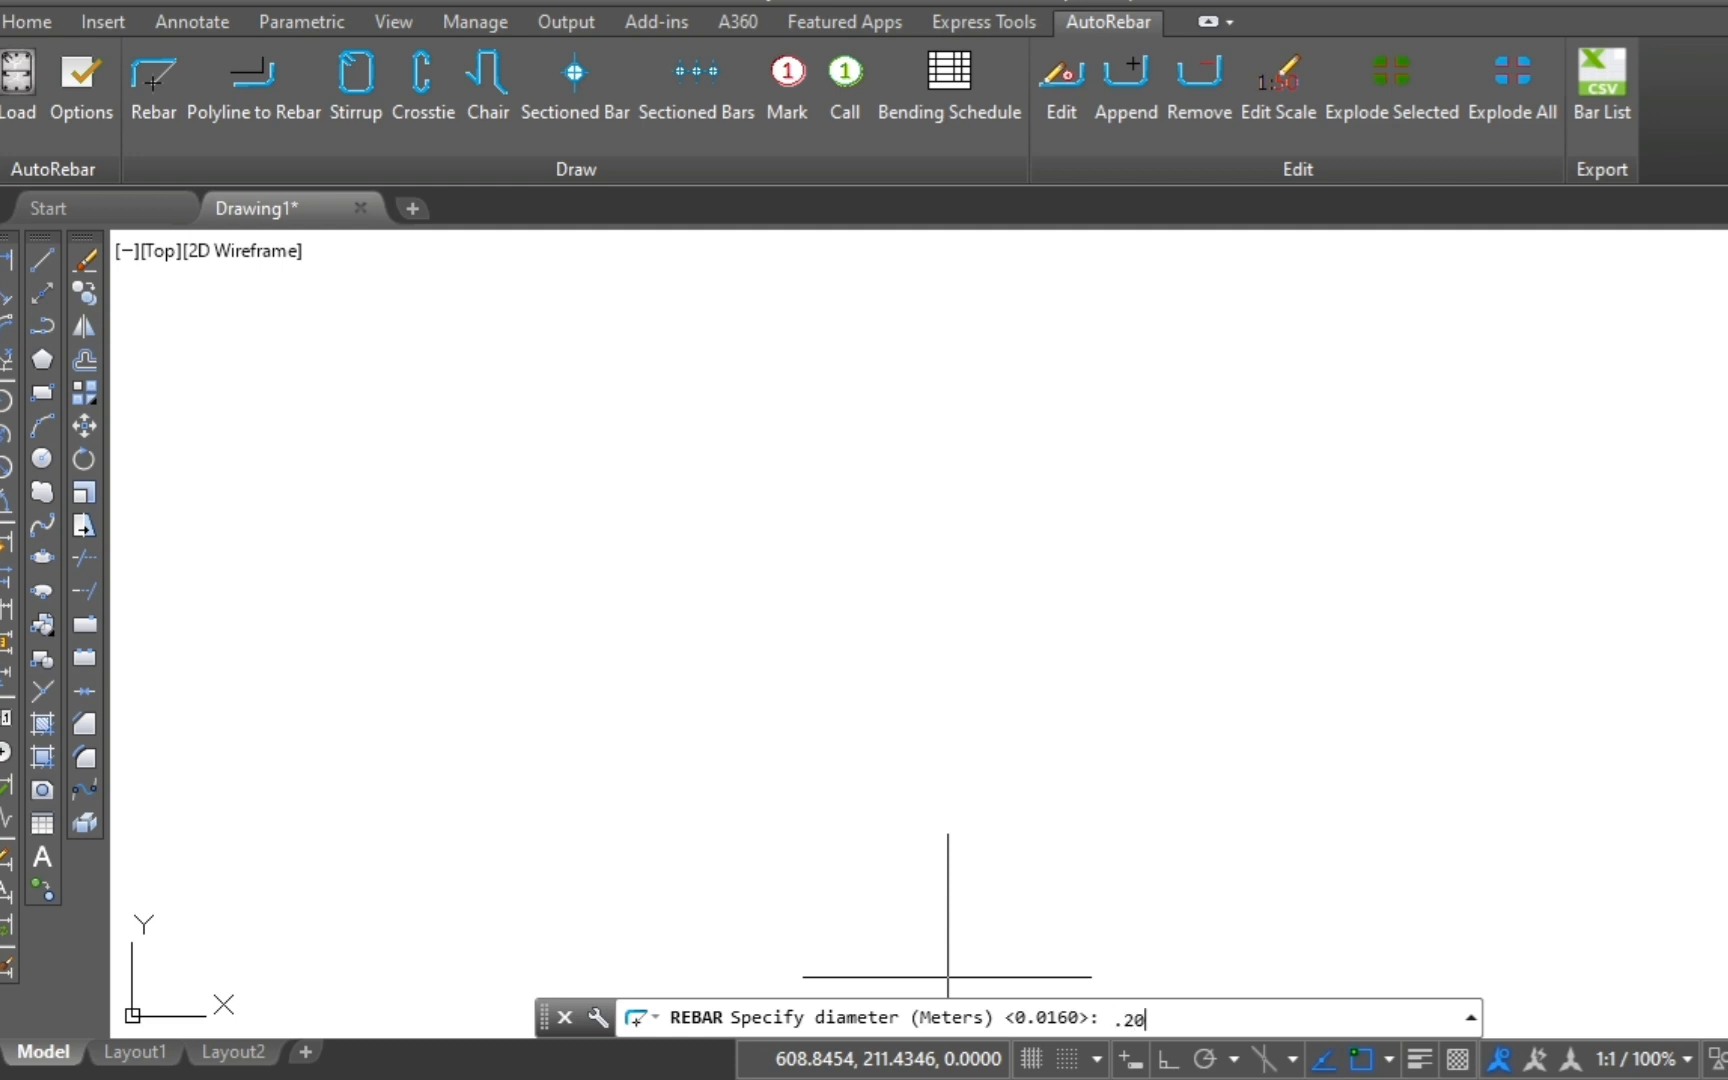
{"action": "key", "text": "Return"}
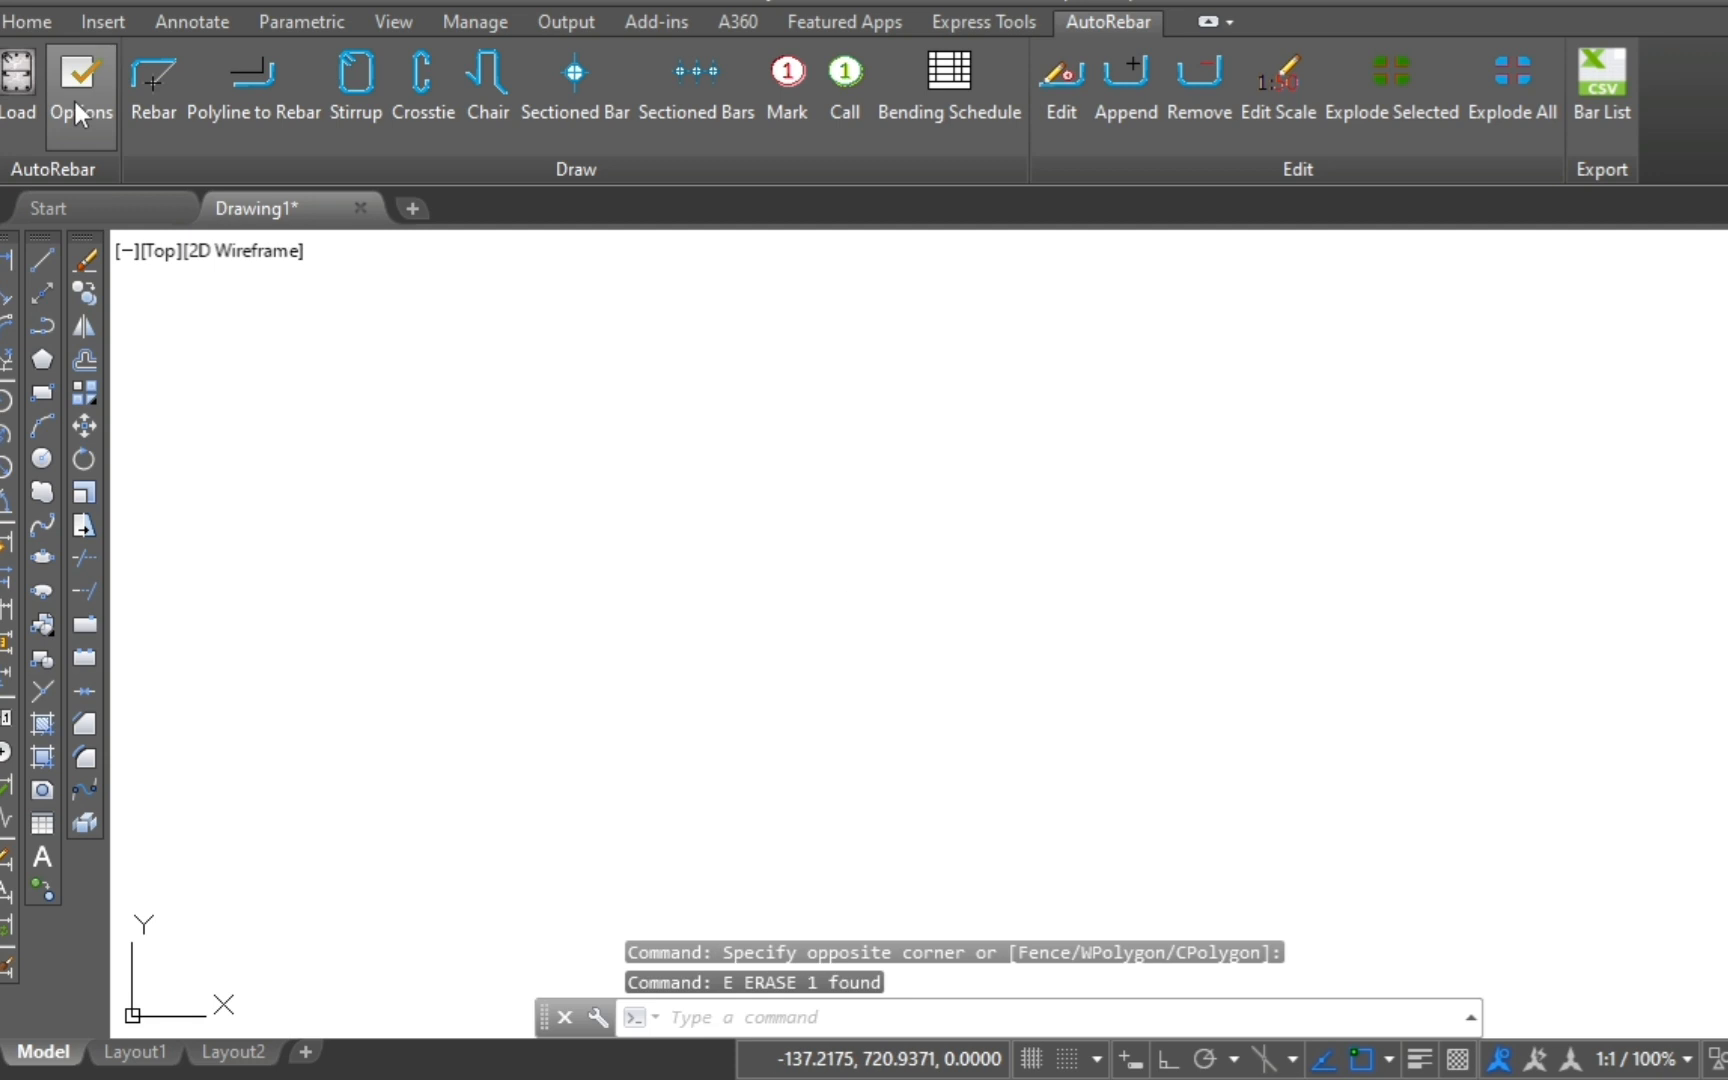
Step: Restore the AutoRebar Metric Defaults and apply the options, keeping the rebar total length units in Millimeters
{"action": "left_click", "coordinate": [73, 99]}
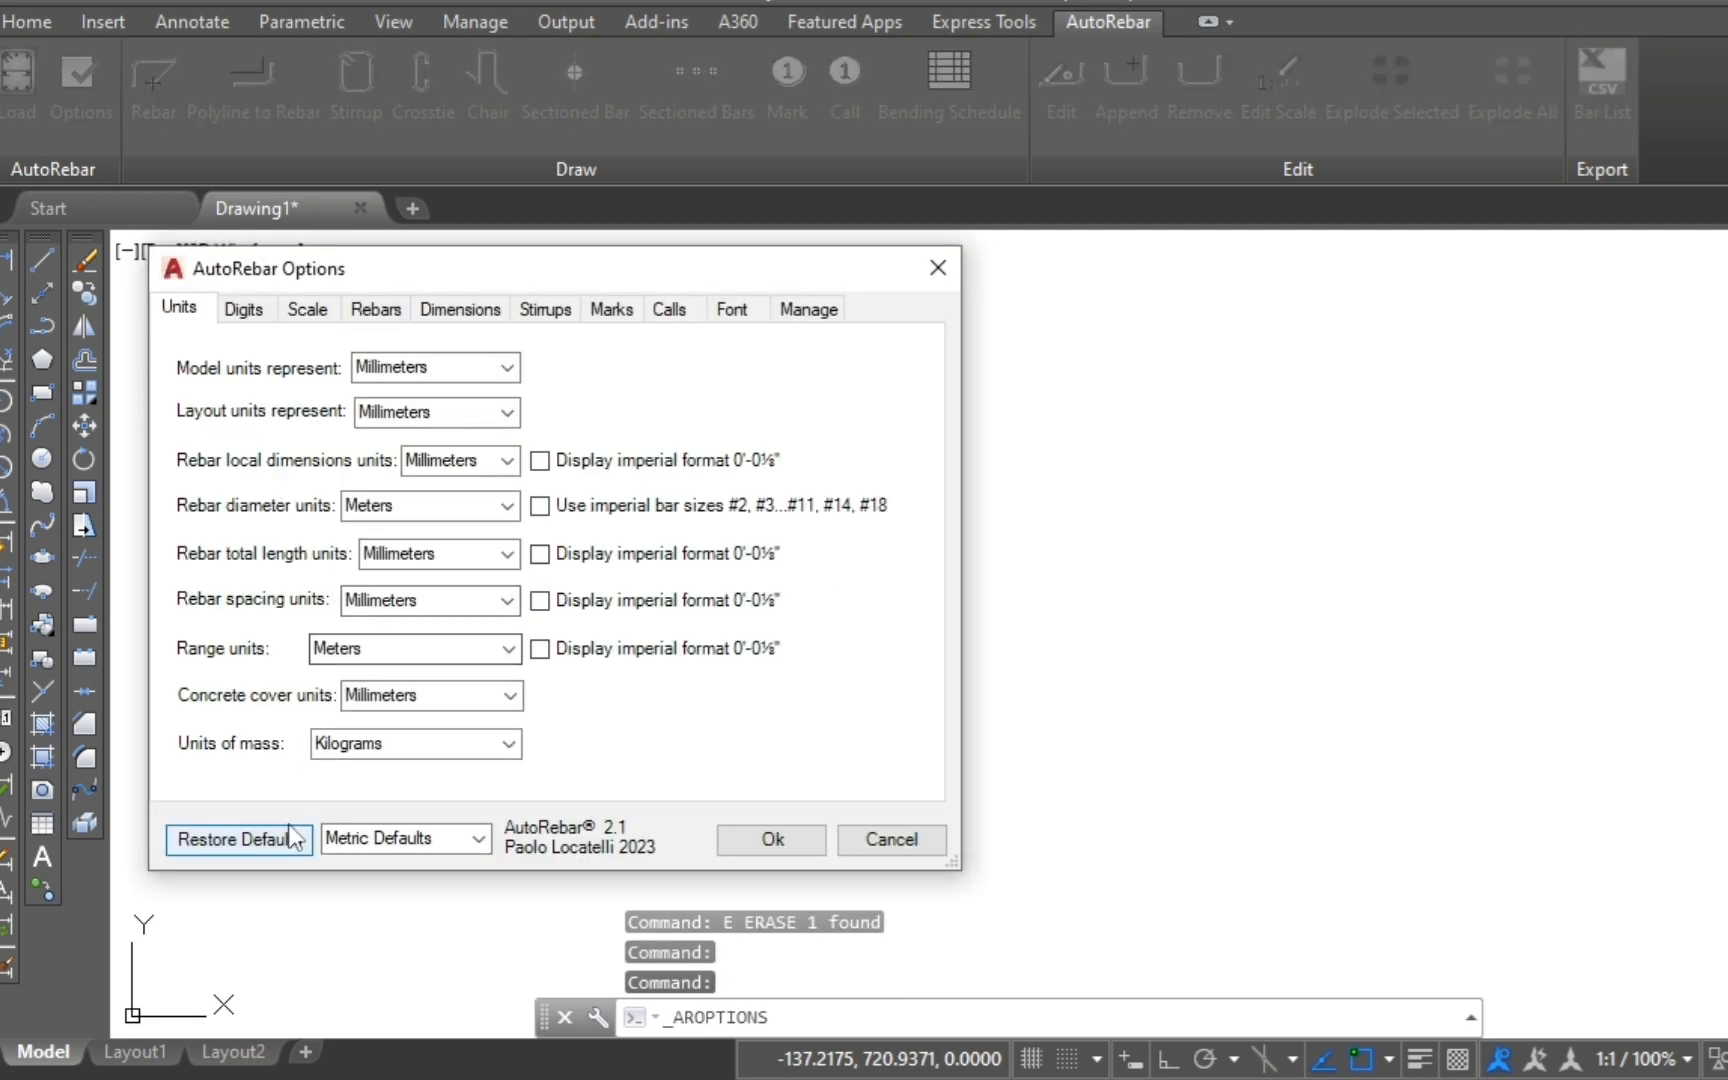
{"action": "left_click", "coordinate": [284, 840]}
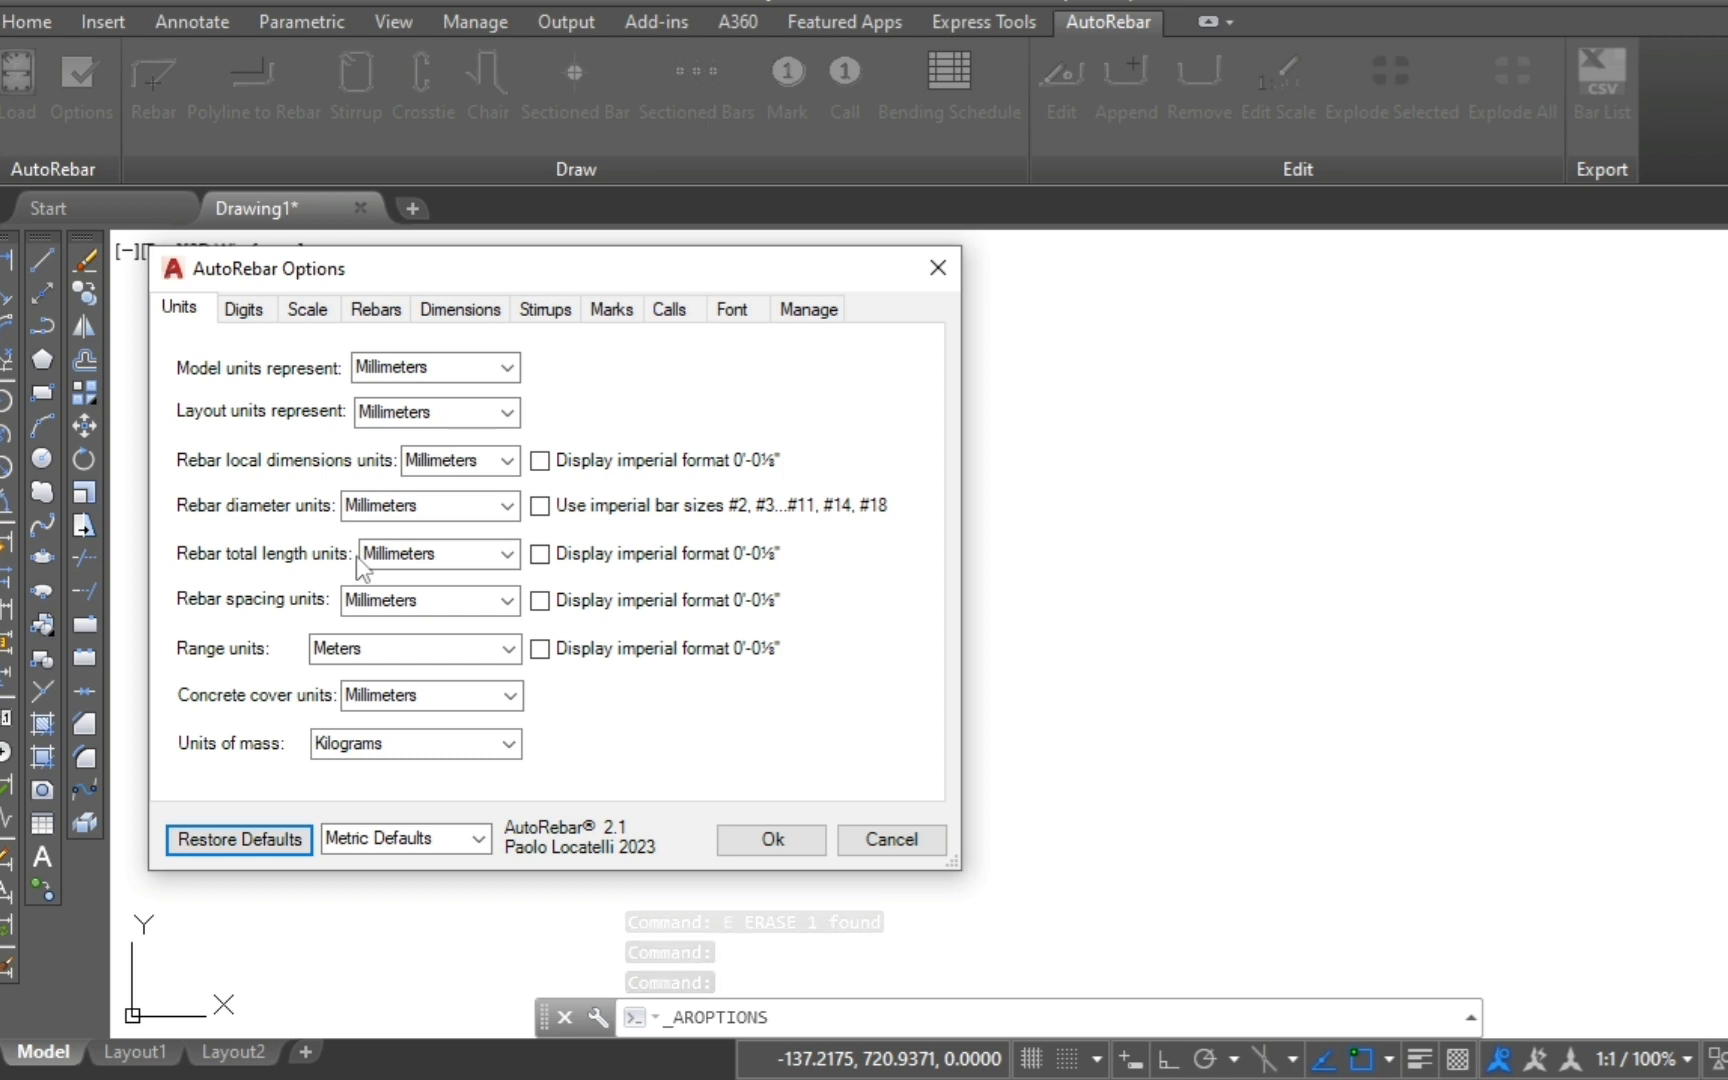
{"action": "left_click", "coordinate": [507, 555]}
{"action": "left_click", "coordinate": [507, 555]}
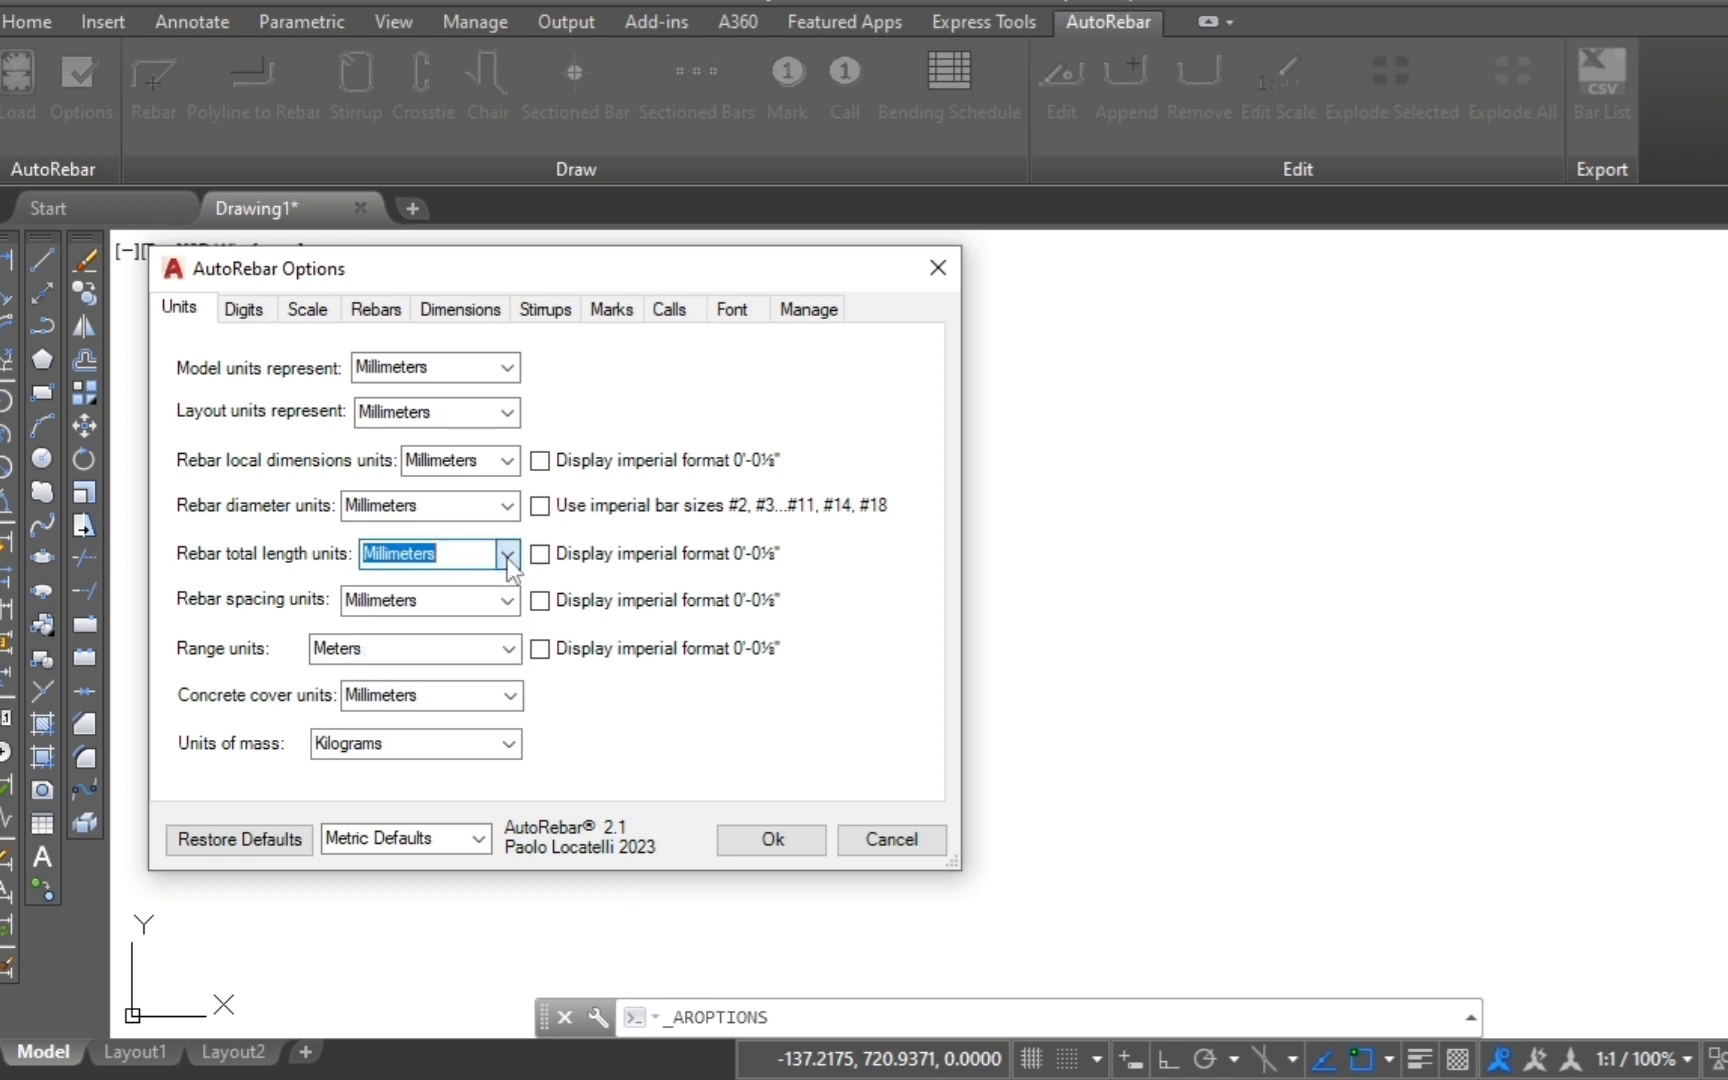
{"action": "left_click", "coordinate": [771, 840]}
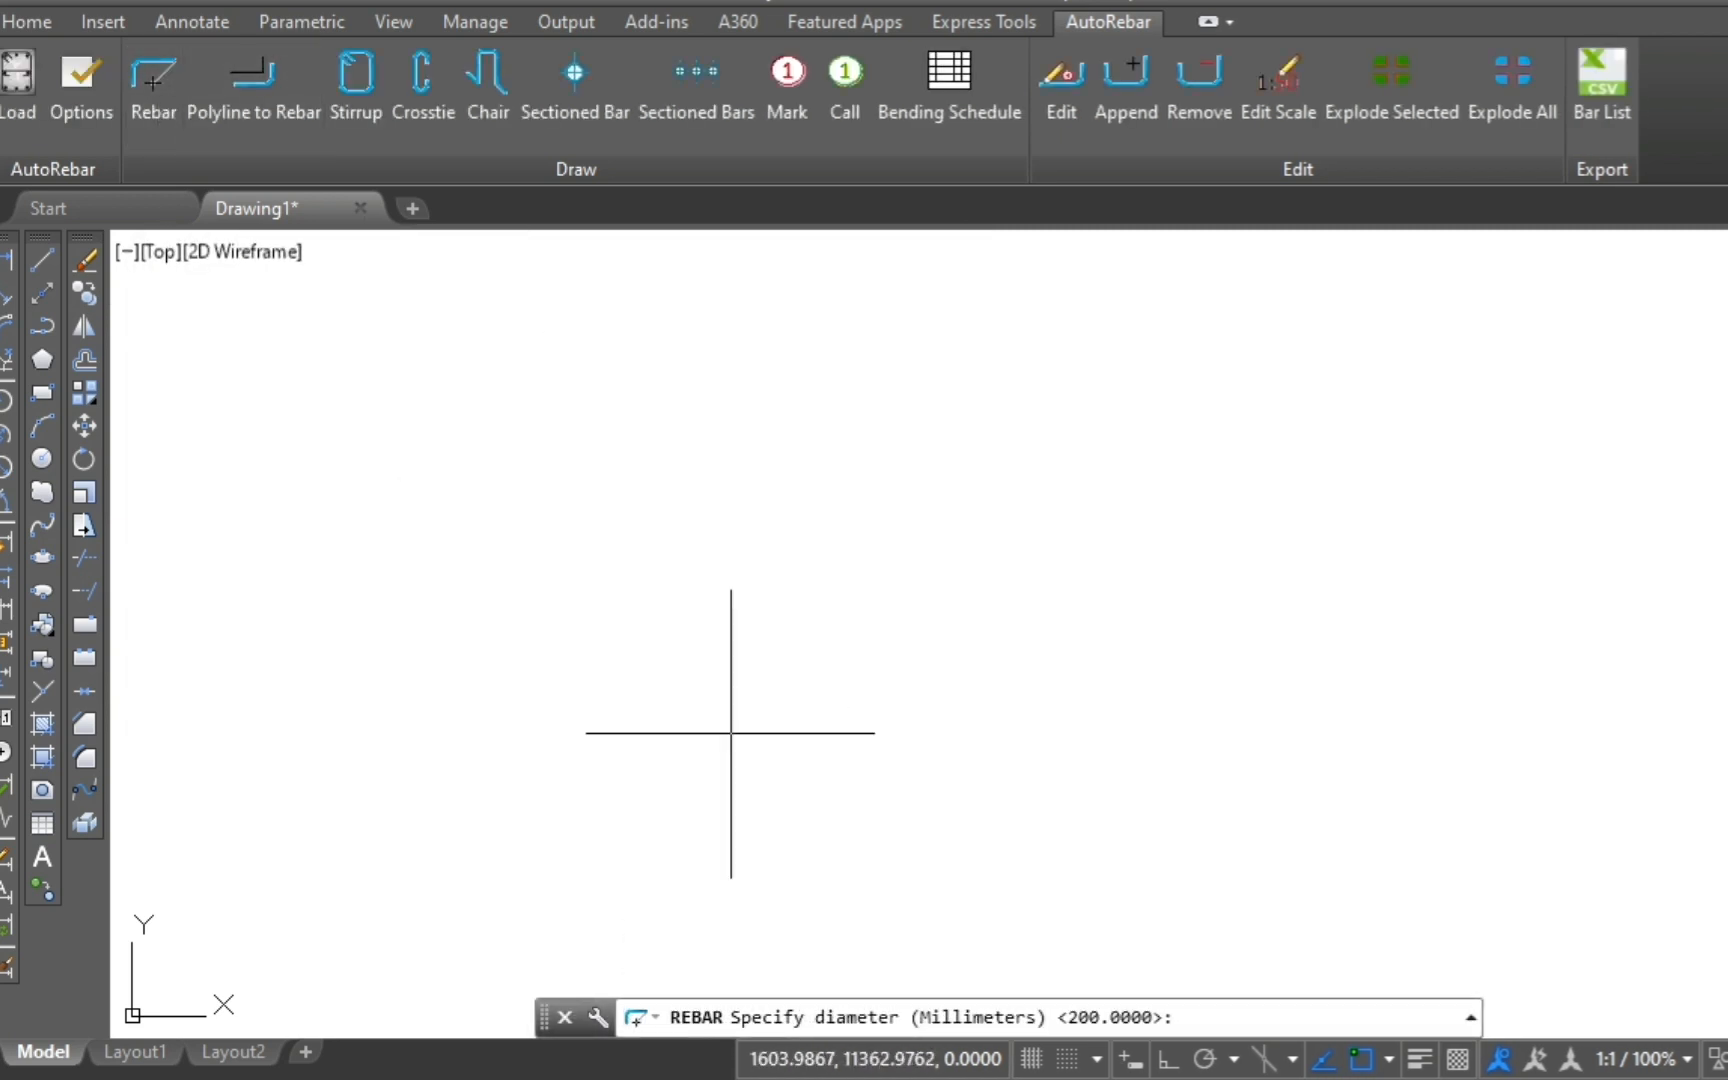
Step: Draw a 200 mm diameter bent rebar with a horizontal leg of about 1735 mm and an upward leg of about 913 mm
{"action": "key", "text": "Return"}
{"action": "left_click", "coordinate": [688, 658]}
{"action": "left_click", "coordinate": [1115, 658]}
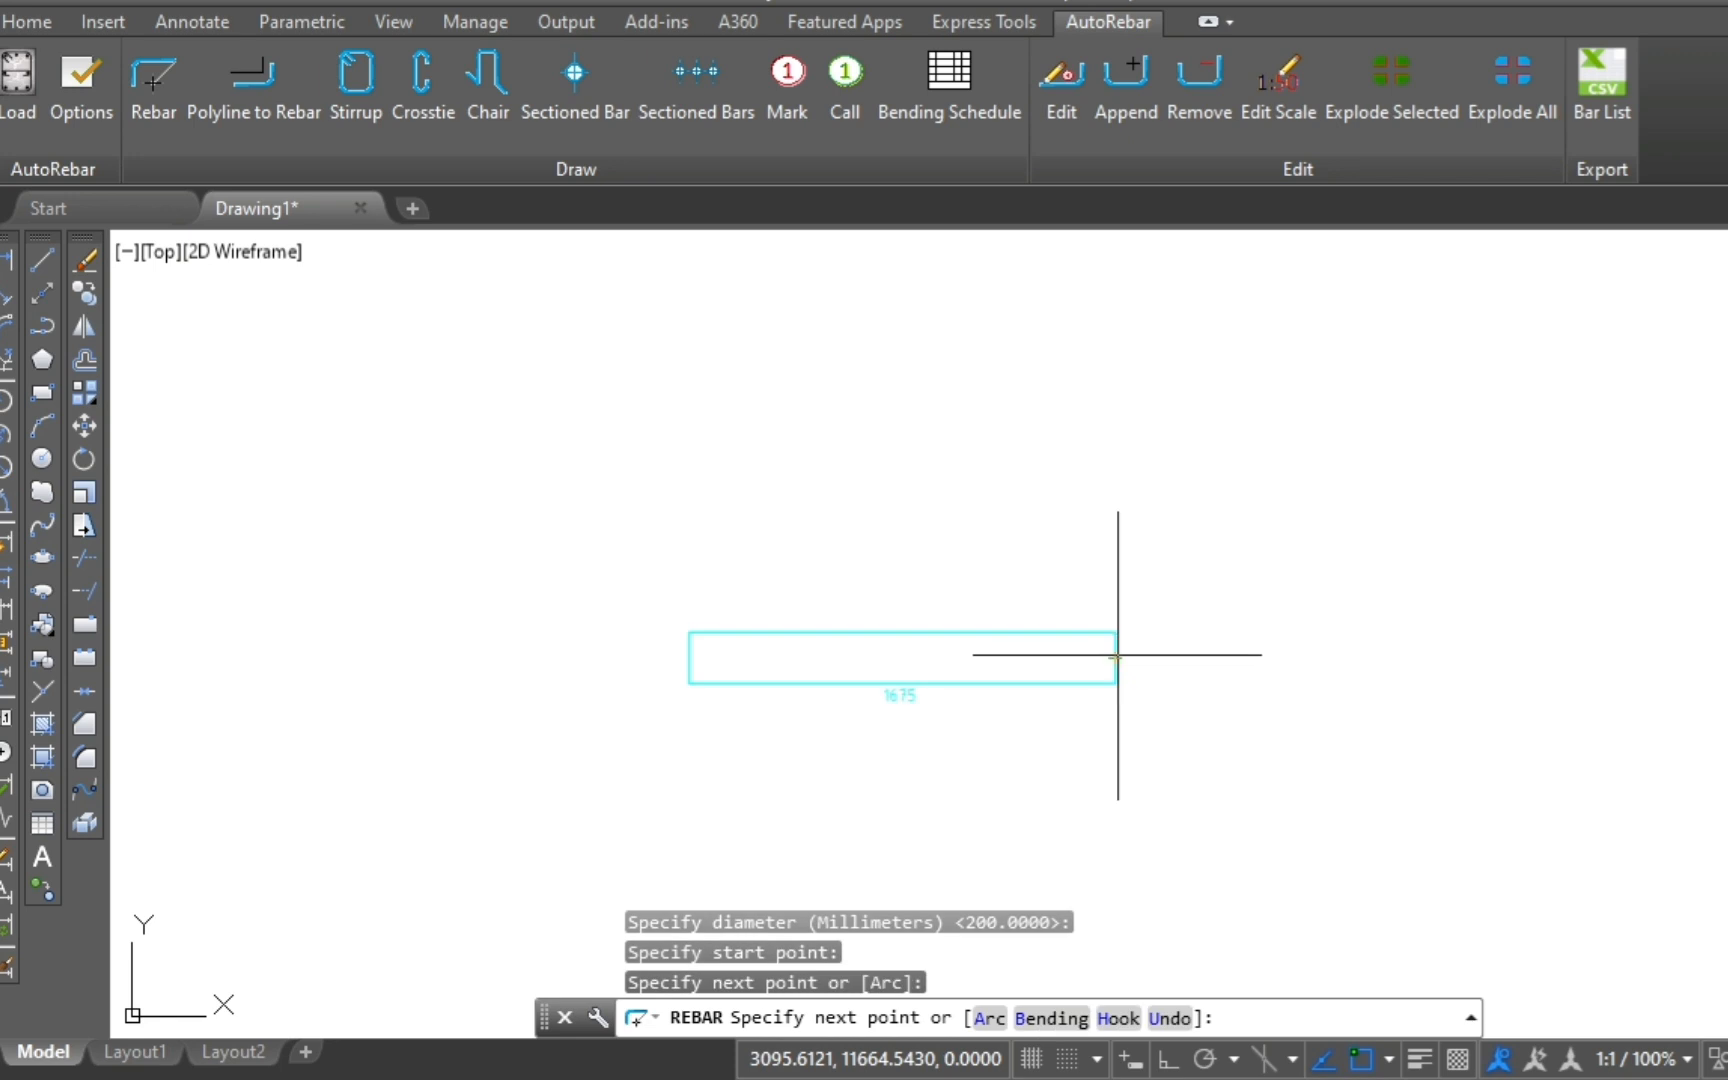
{"action": "left_click", "coordinate": [1104, 440]}
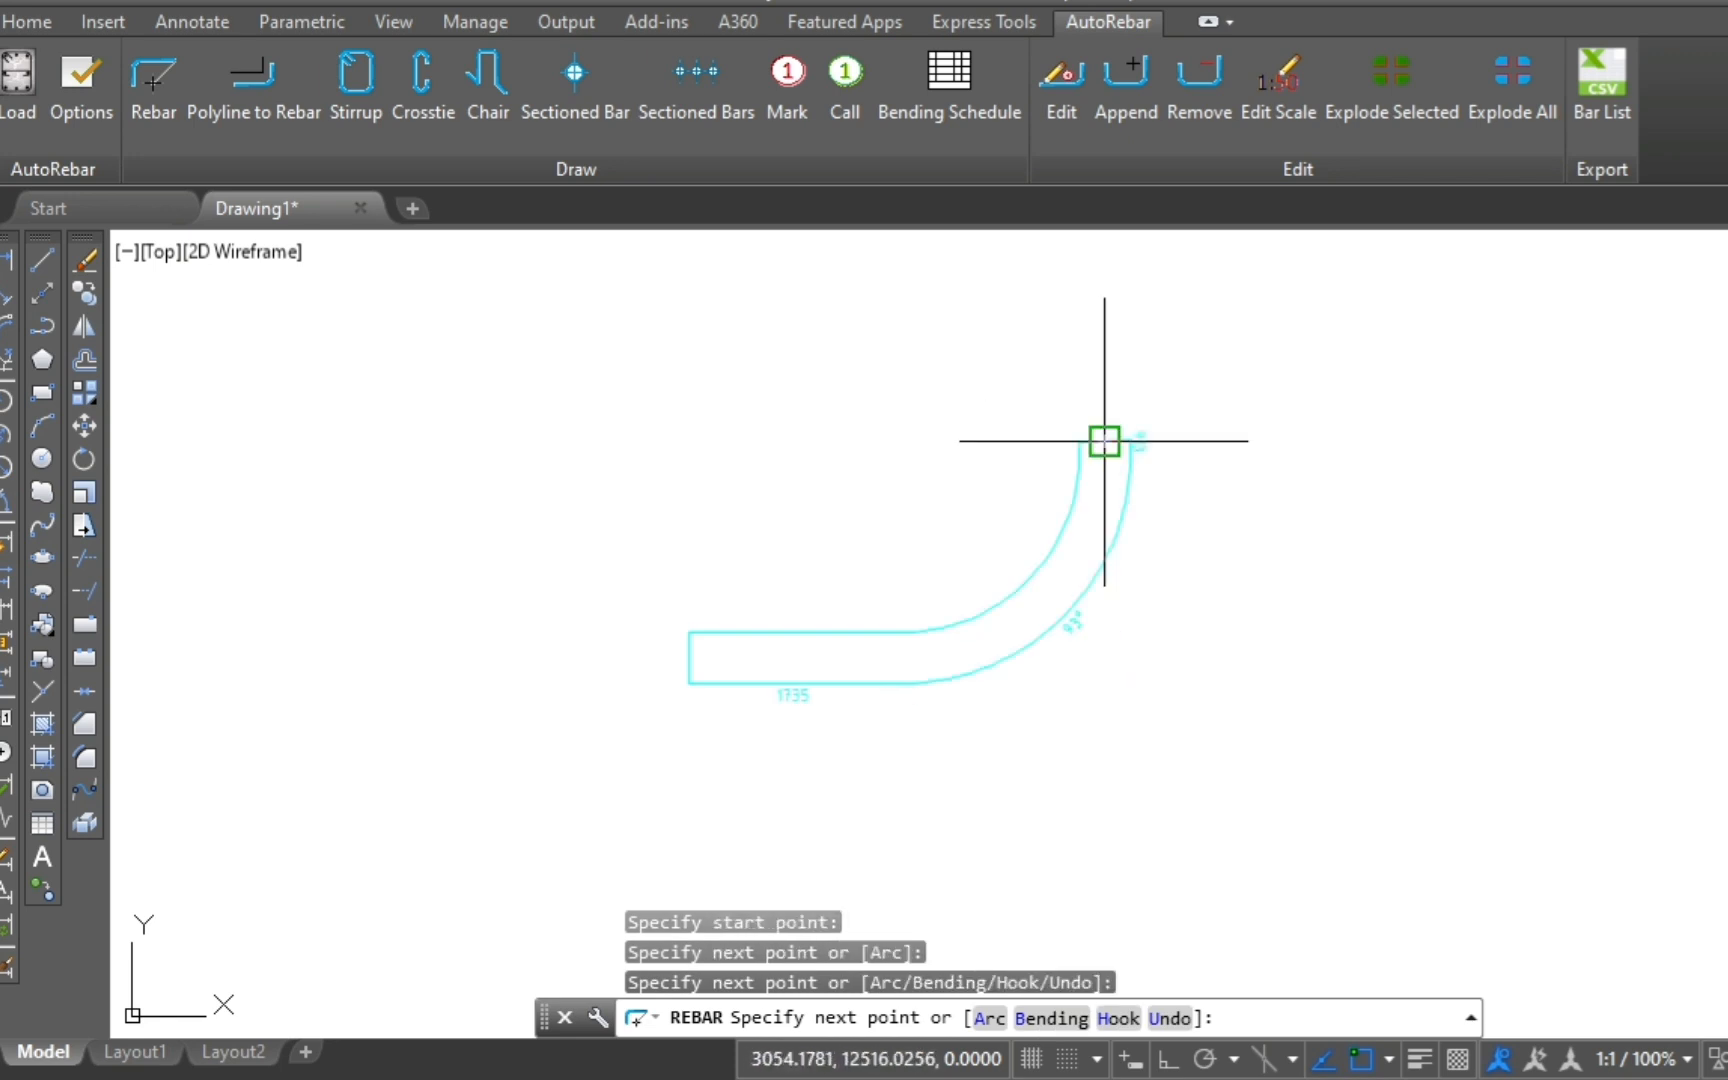
{"action": "key", "text": "Escape"}
{"action": "scroll", "coordinate": [1097, 415], "scroll_direction": "up", "scroll_amount": 6}
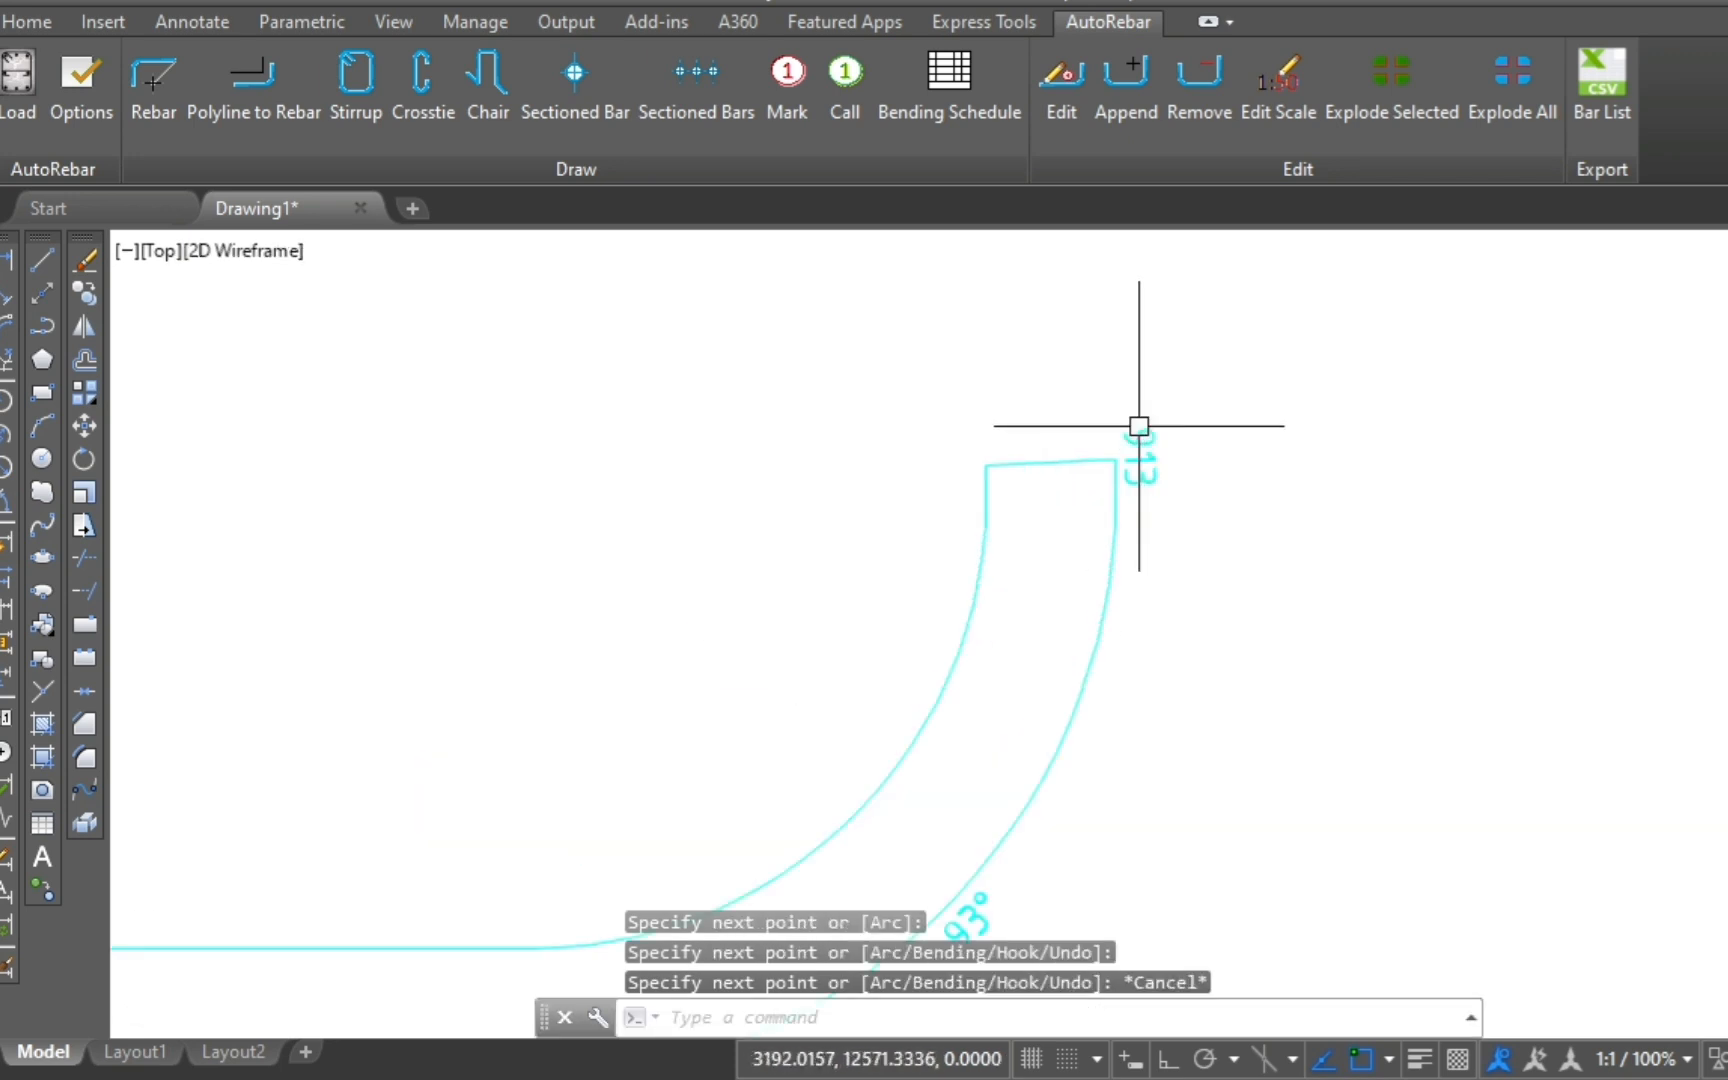
{"action": "scroll", "coordinate": [1341, 376], "scroll_direction": "down", "scroll_amount": 4}
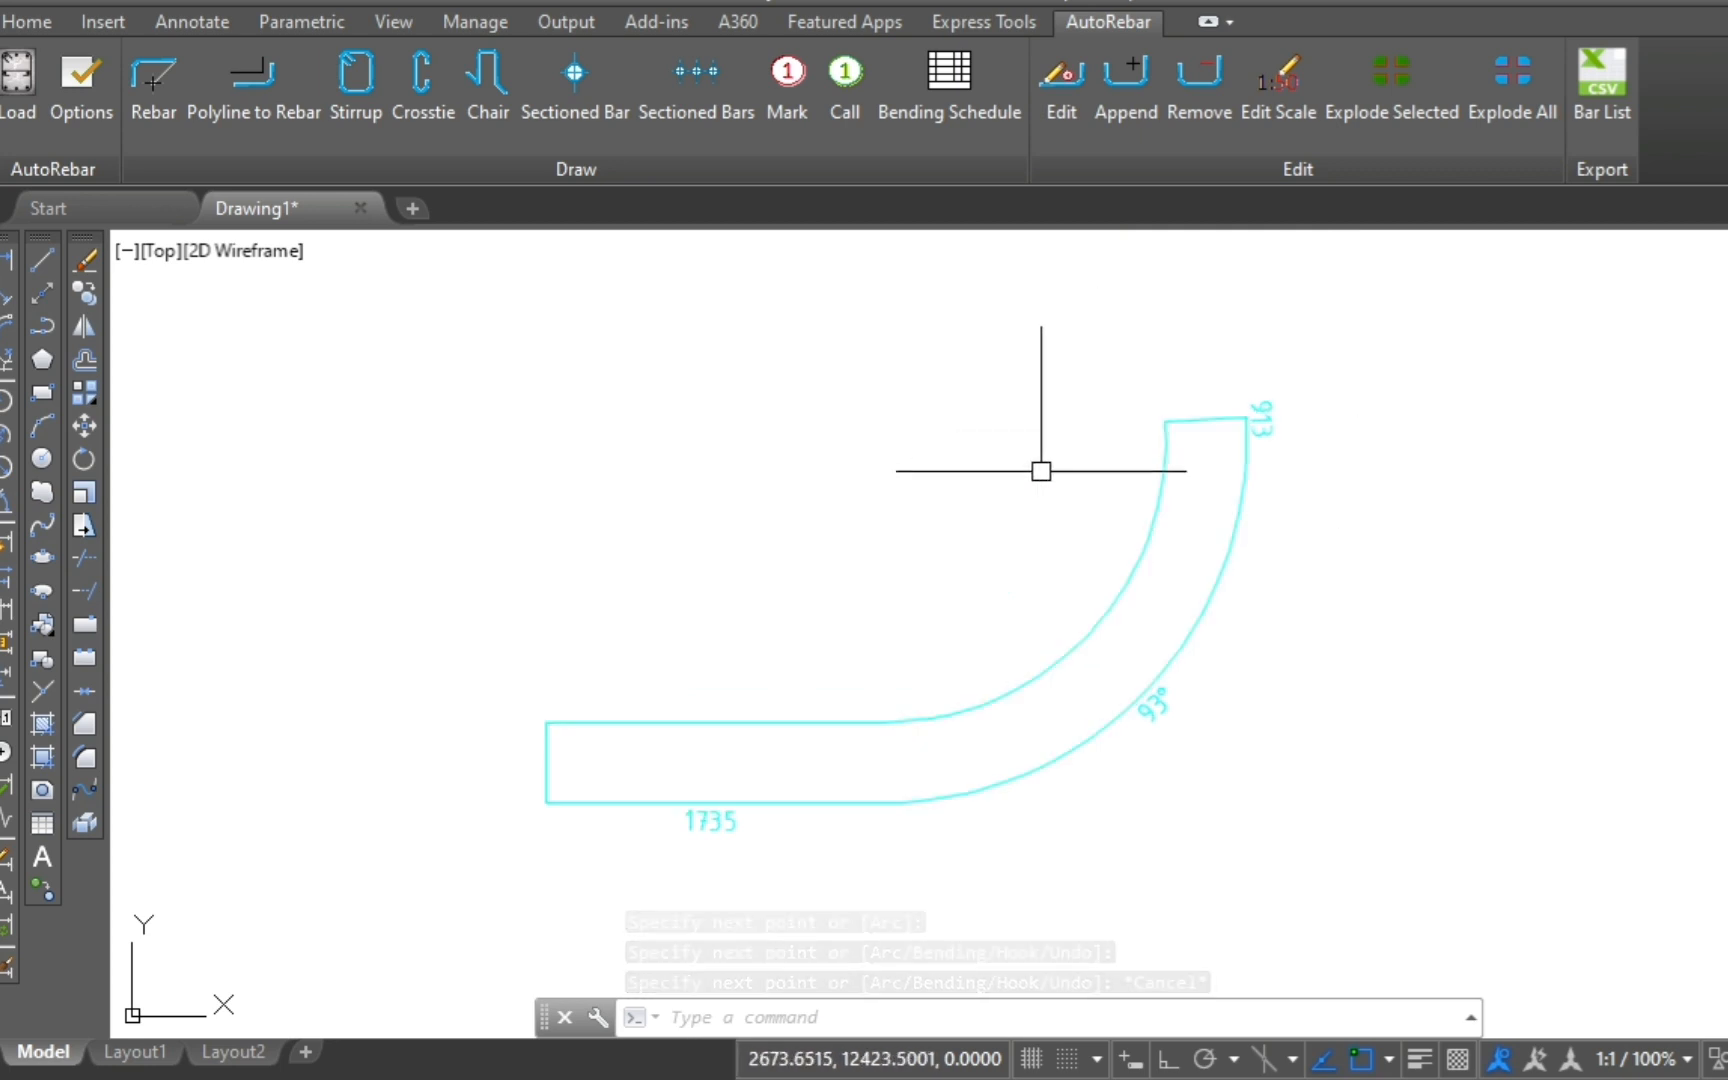
Step: Place a horizontal mark for the bent rebar just above and beyond its upper end
{"action": "left_click", "coordinate": [796, 88]}
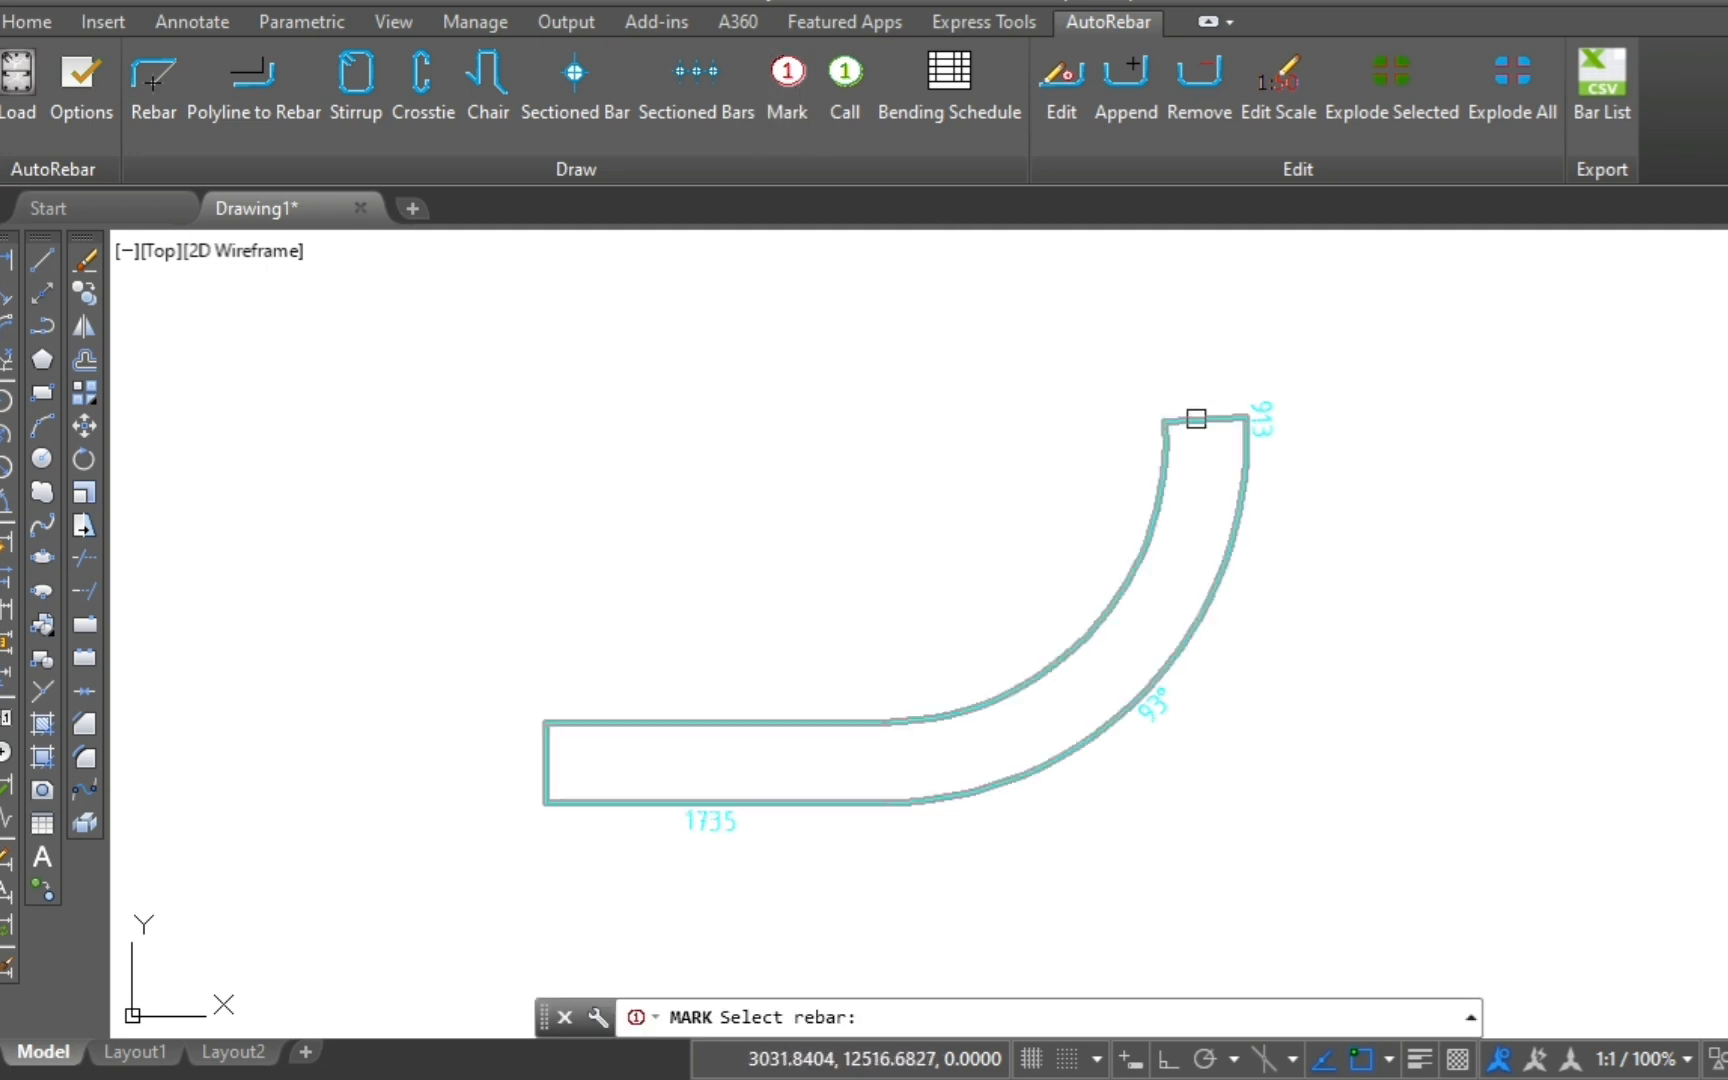
{"action": "left_click", "coordinate": [1196, 418]}
{"action": "scroll", "coordinate": [910, 501], "scroll_direction": "down", "scroll_amount": 4}
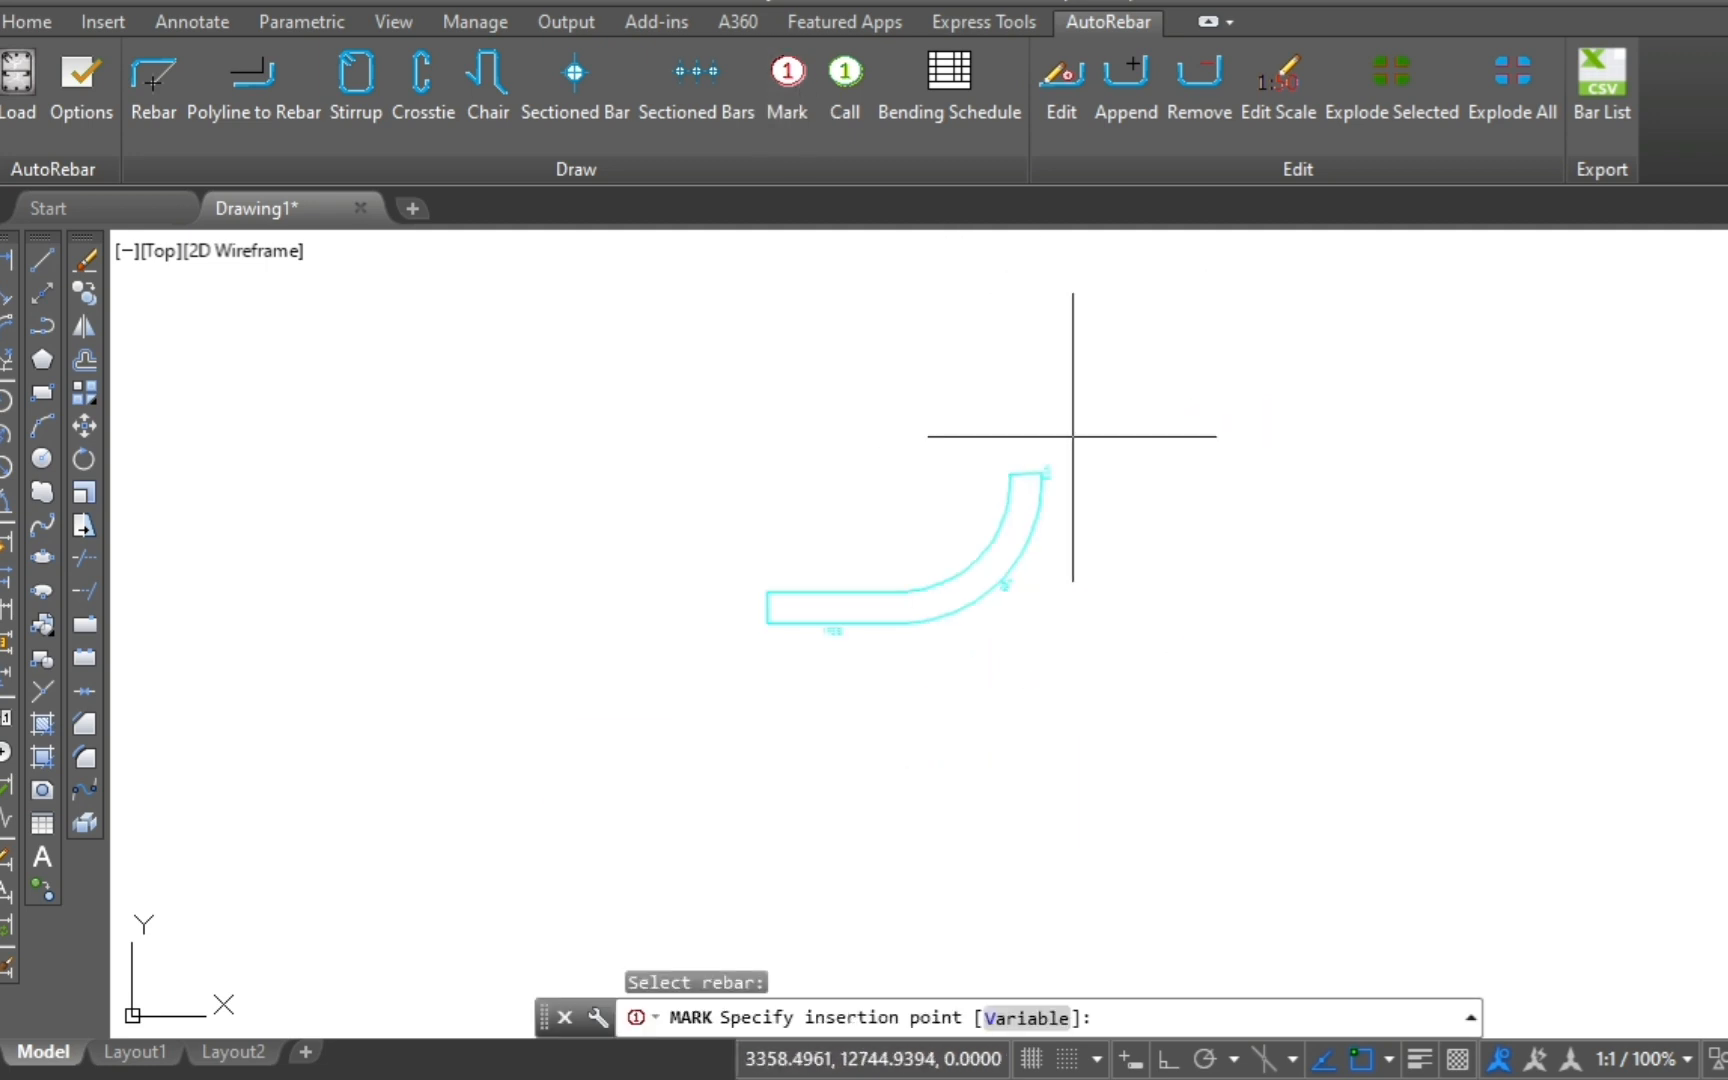
{"action": "left_click", "coordinate": [1073, 436]}
{"action": "left_click", "coordinate": [1219, 424]}
{"action": "scroll", "coordinate": [1100, 398], "scroll_direction": "up", "scroll_amount": 2}
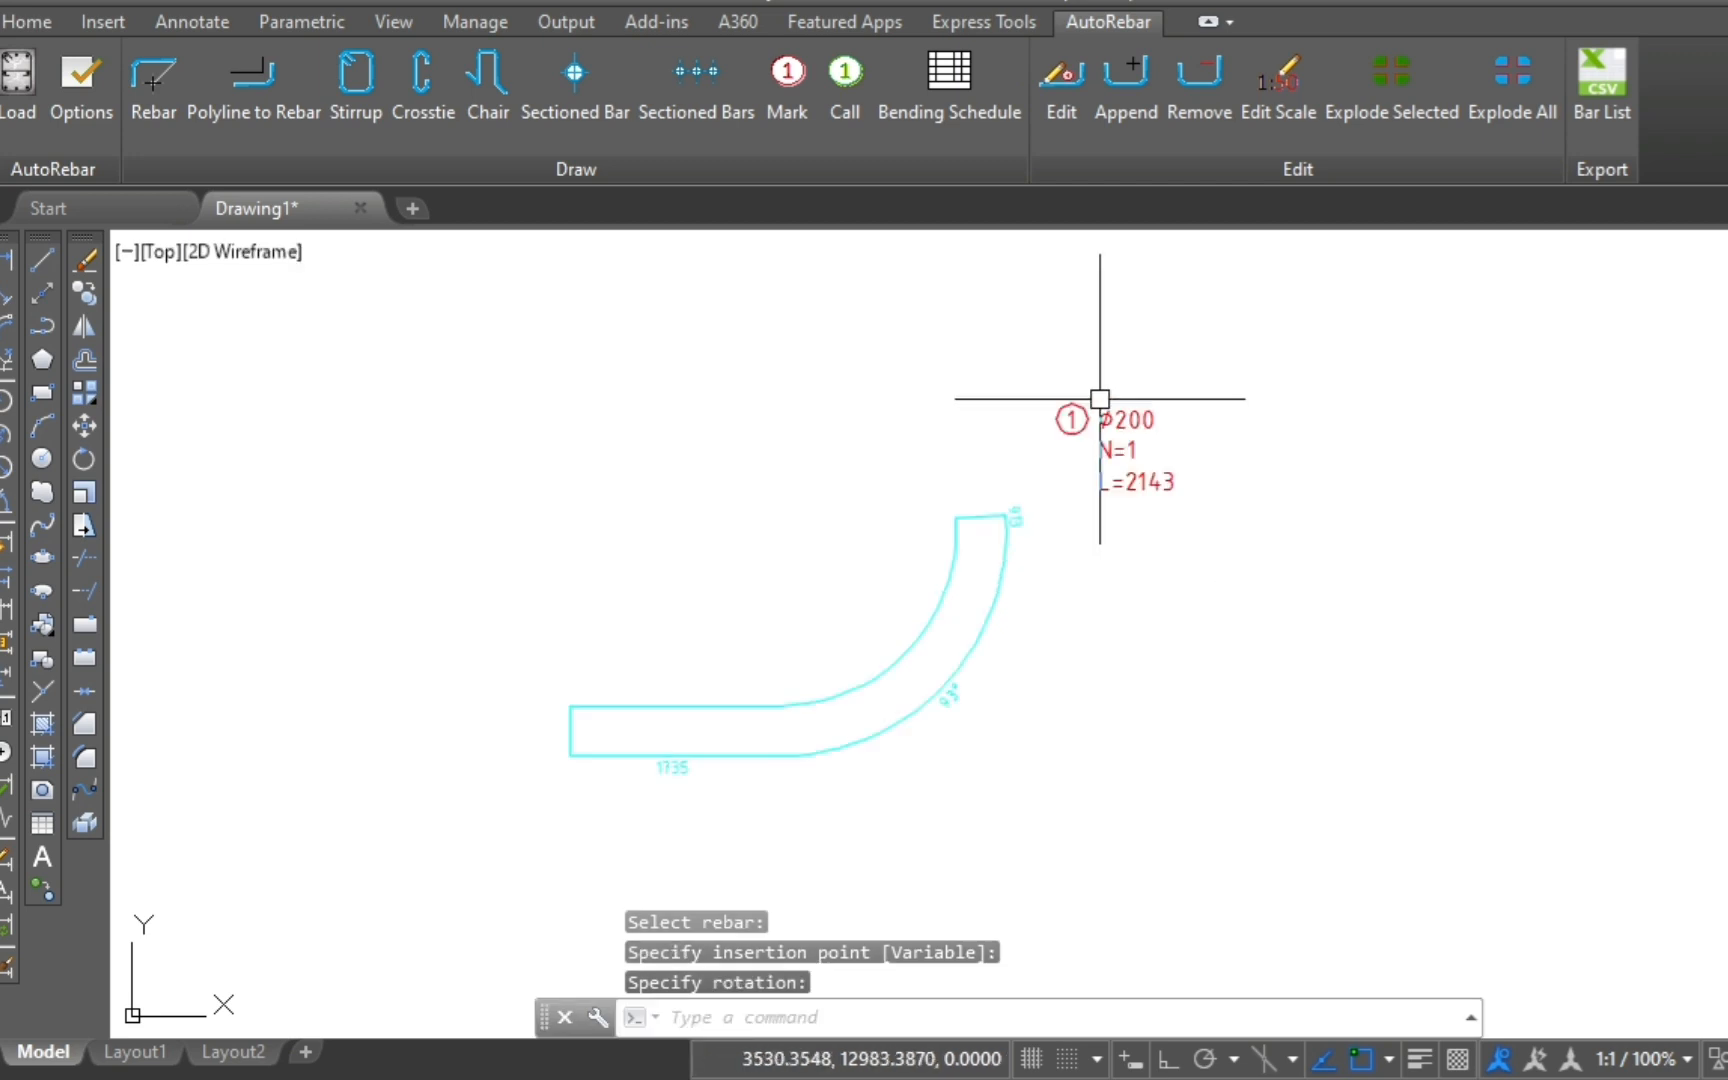
{"action": "scroll", "coordinate": [1100, 398], "scroll_direction": "up", "scroll_amount": 1}
{"action": "scroll", "coordinate": [1225, 350], "scroll_direction": "down", "scroll_amount": 2}
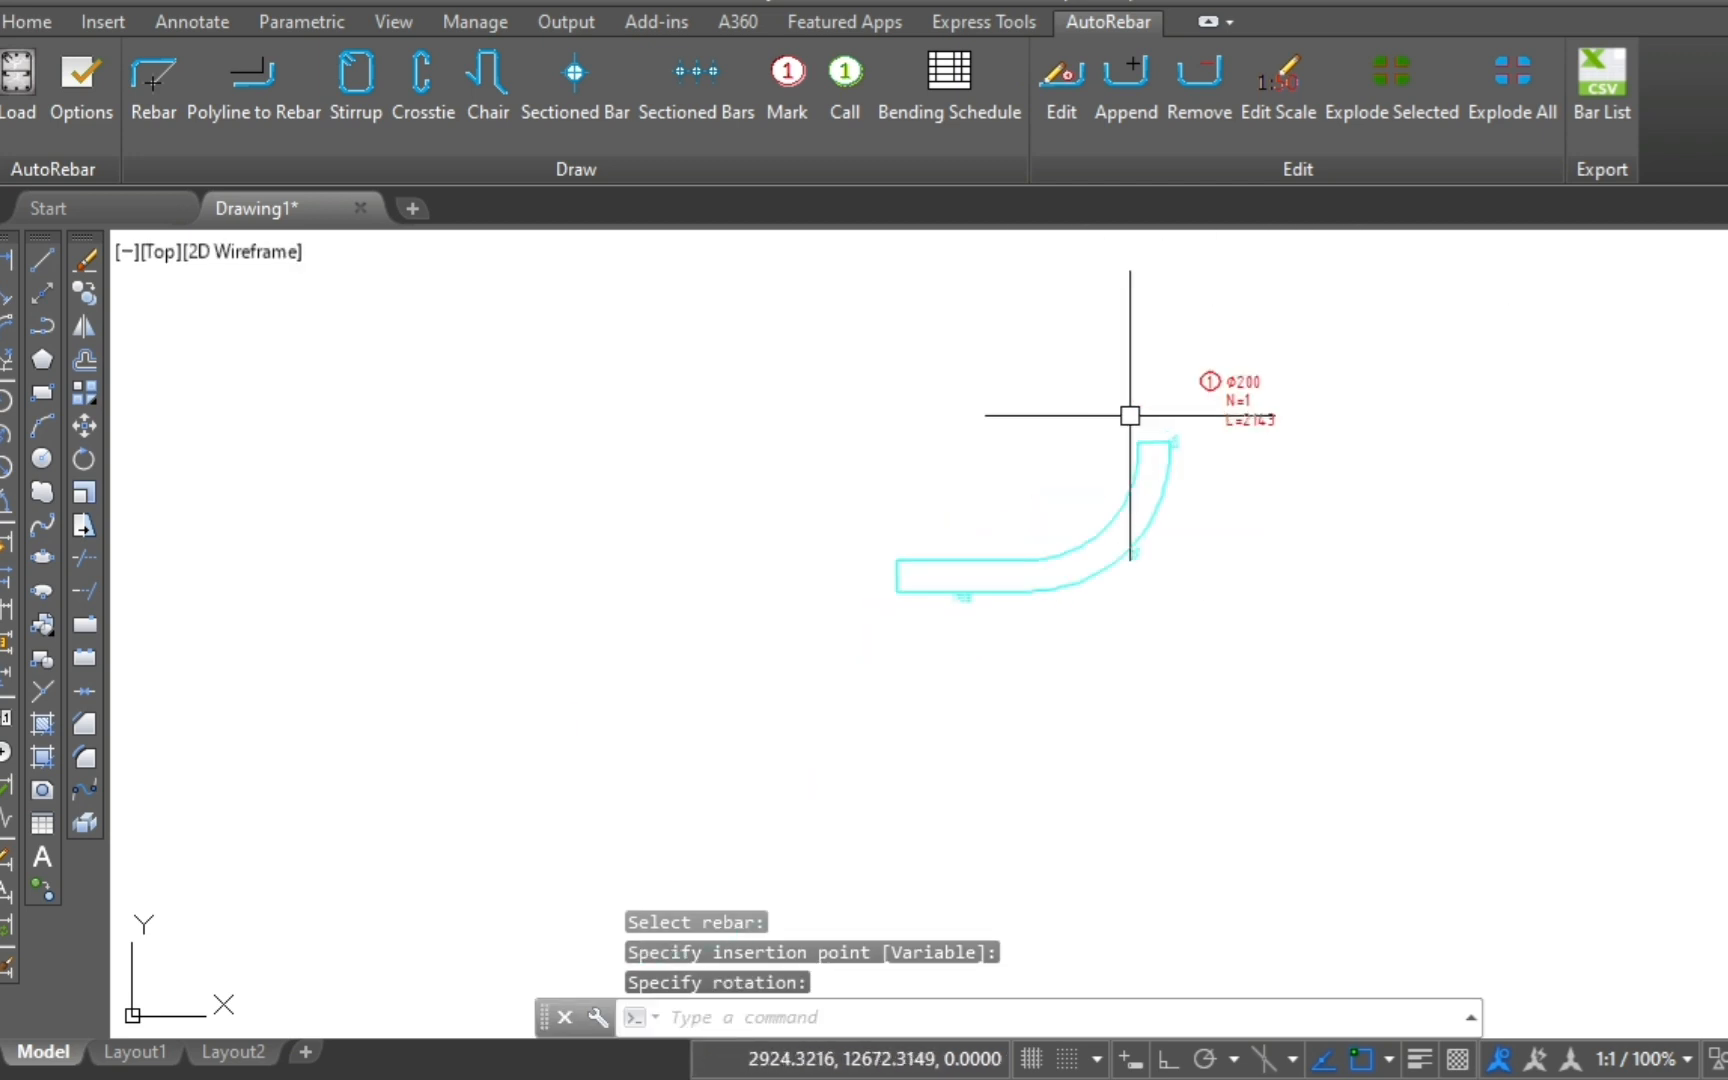
{"action": "scroll", "coordinate": [1242, 324], "scroll_direction": "up", "scroll_amount": 2}
{"action": "scroll", "coordinate": [1295, 345], "scroll_direction": "down", "scroll_amount": 1}
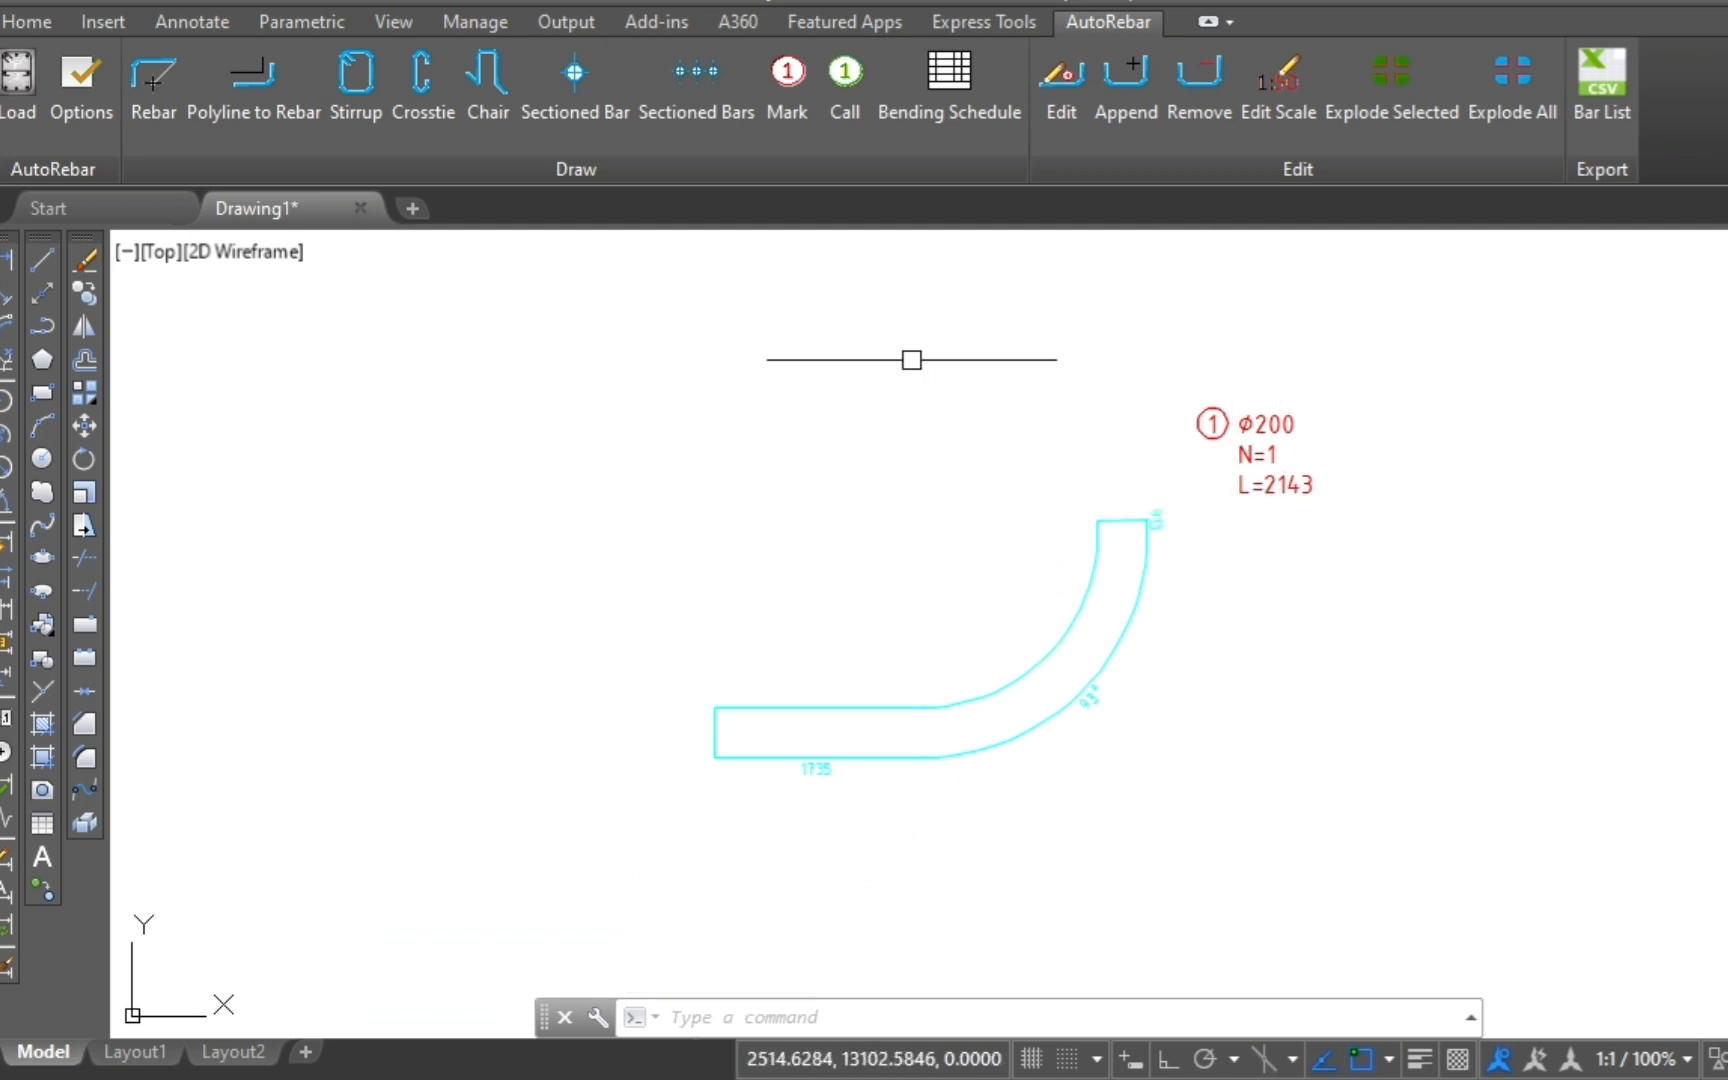
Step: Set the rebar total length units to Meters, apply the options, and examine the length in the rebar mark
{"action": "left_click", "coordinate": [85, 92]}
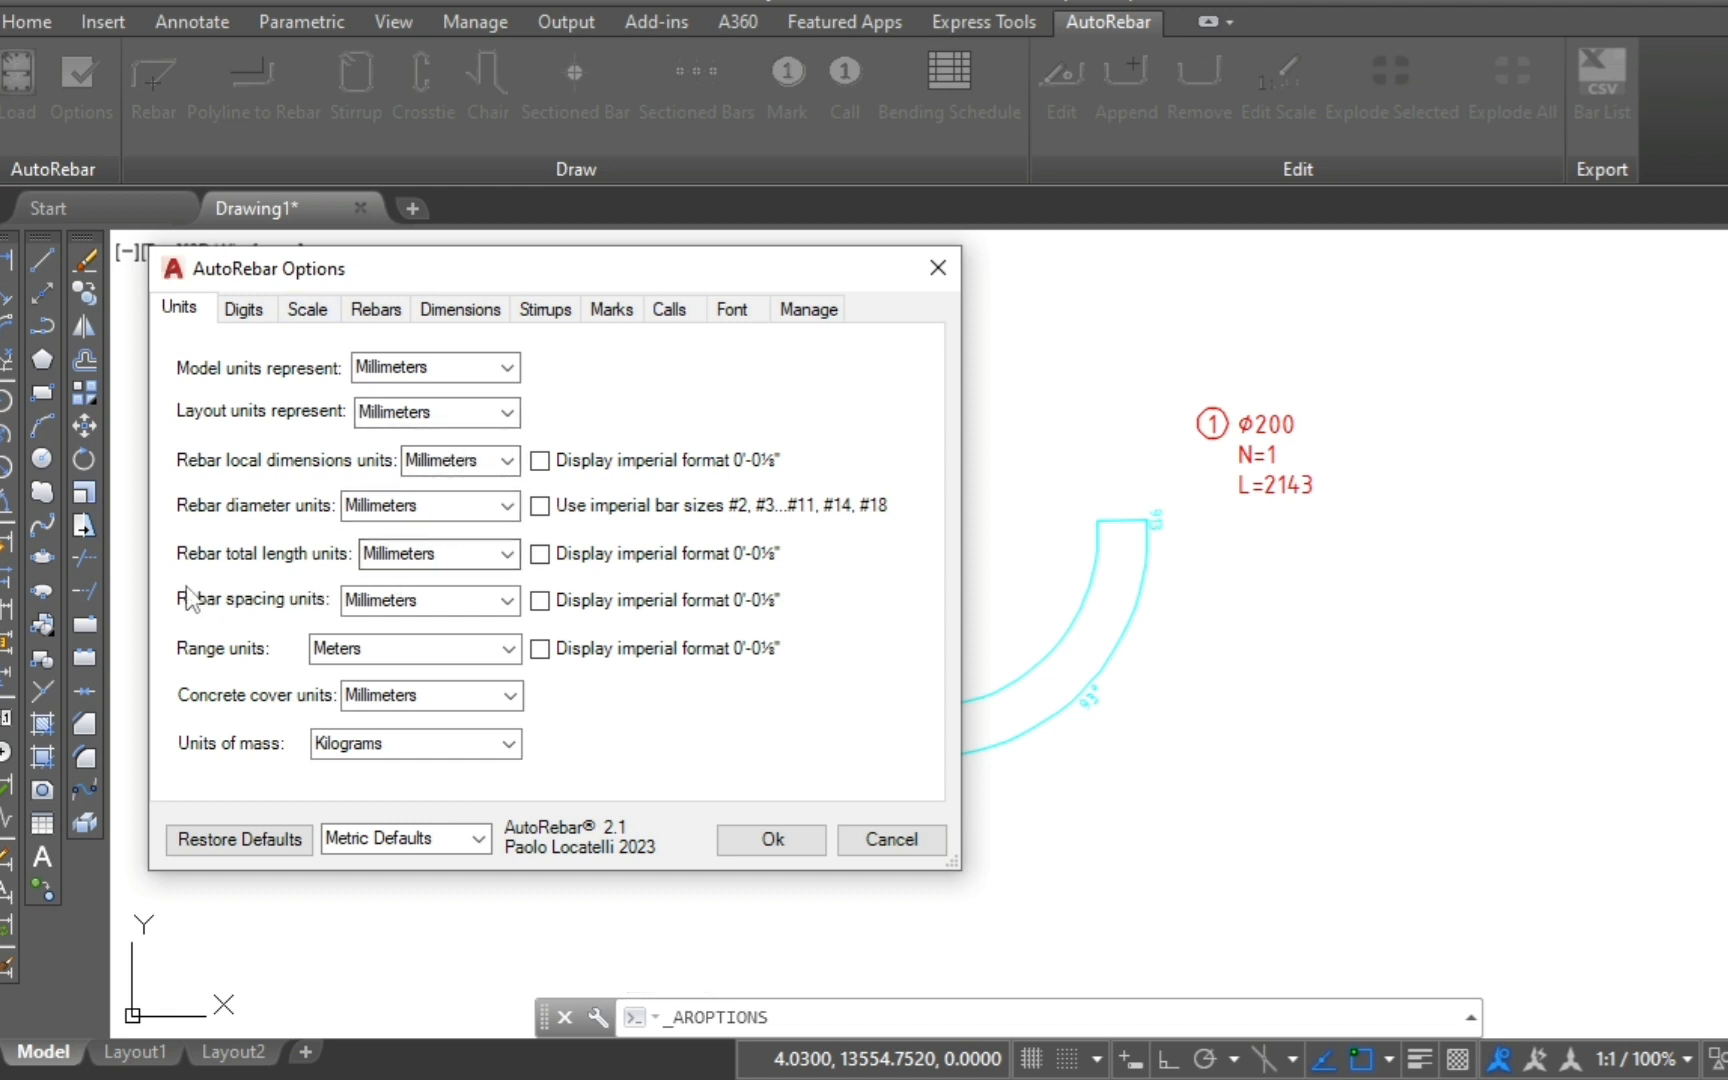
{"action": "left_click", "coordinate": [507, 555]}
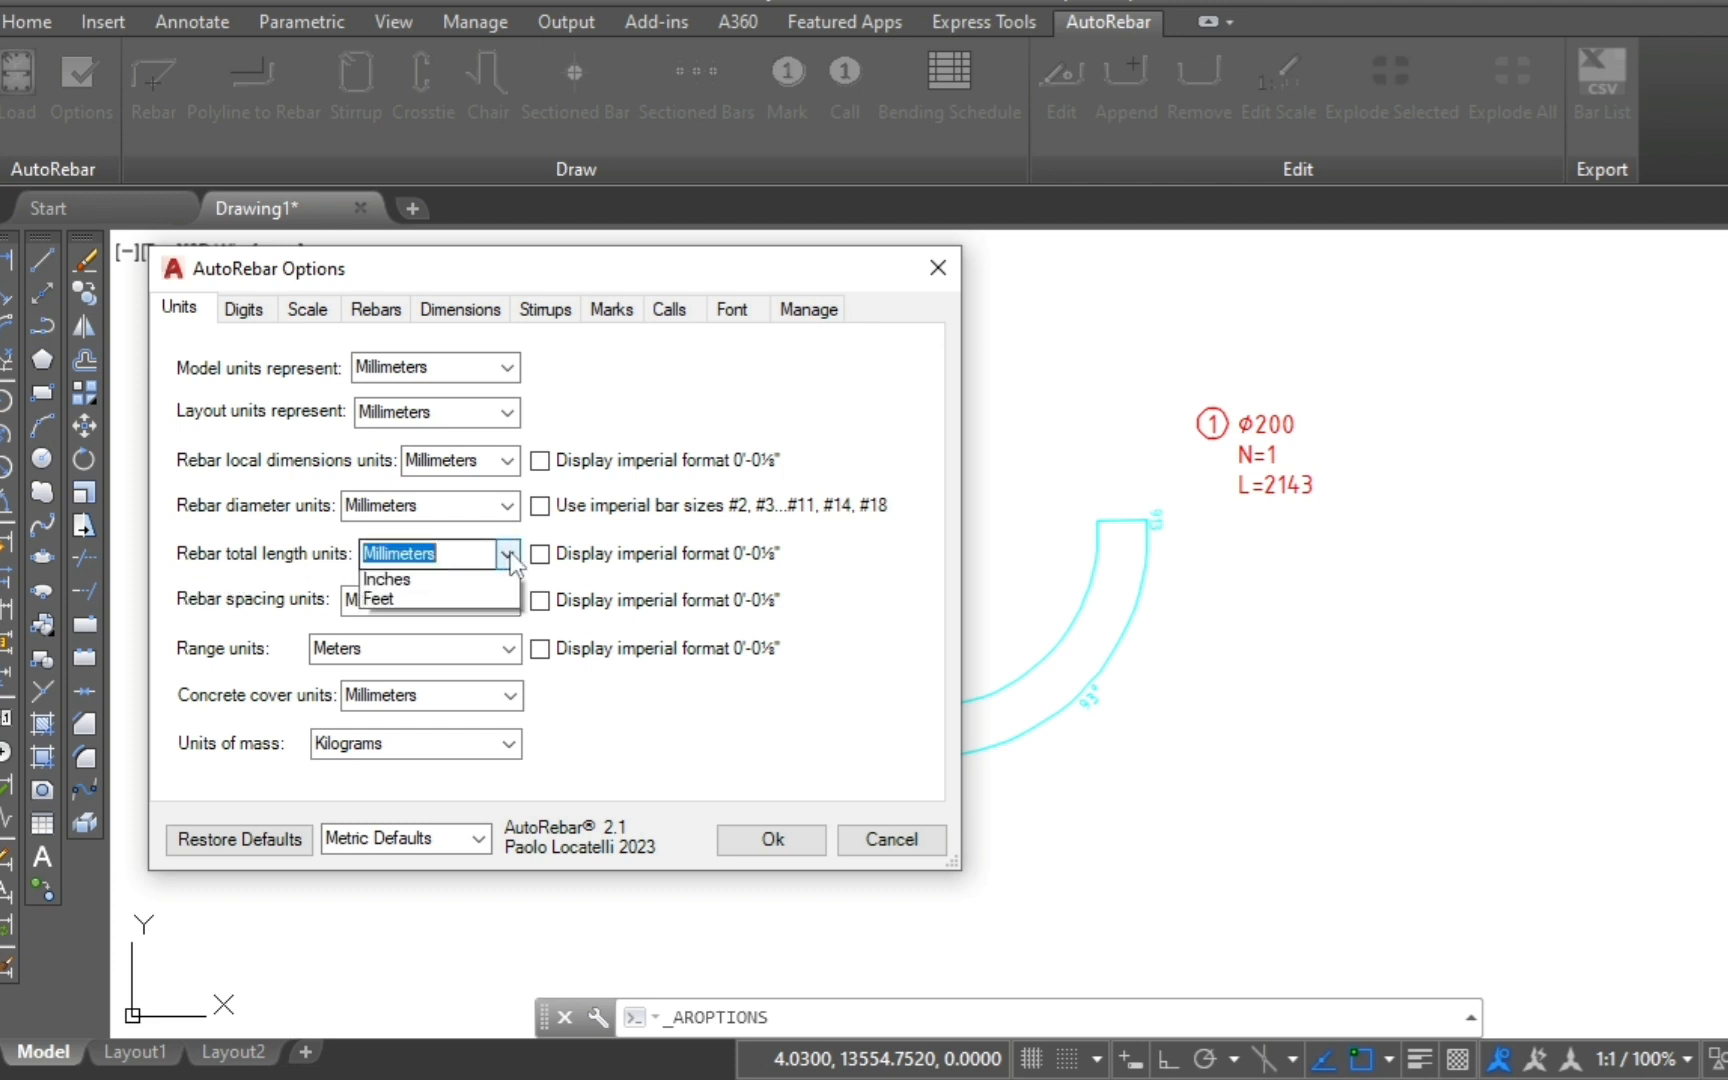
{"action": "left_click", "coordinate": [403, 582]}
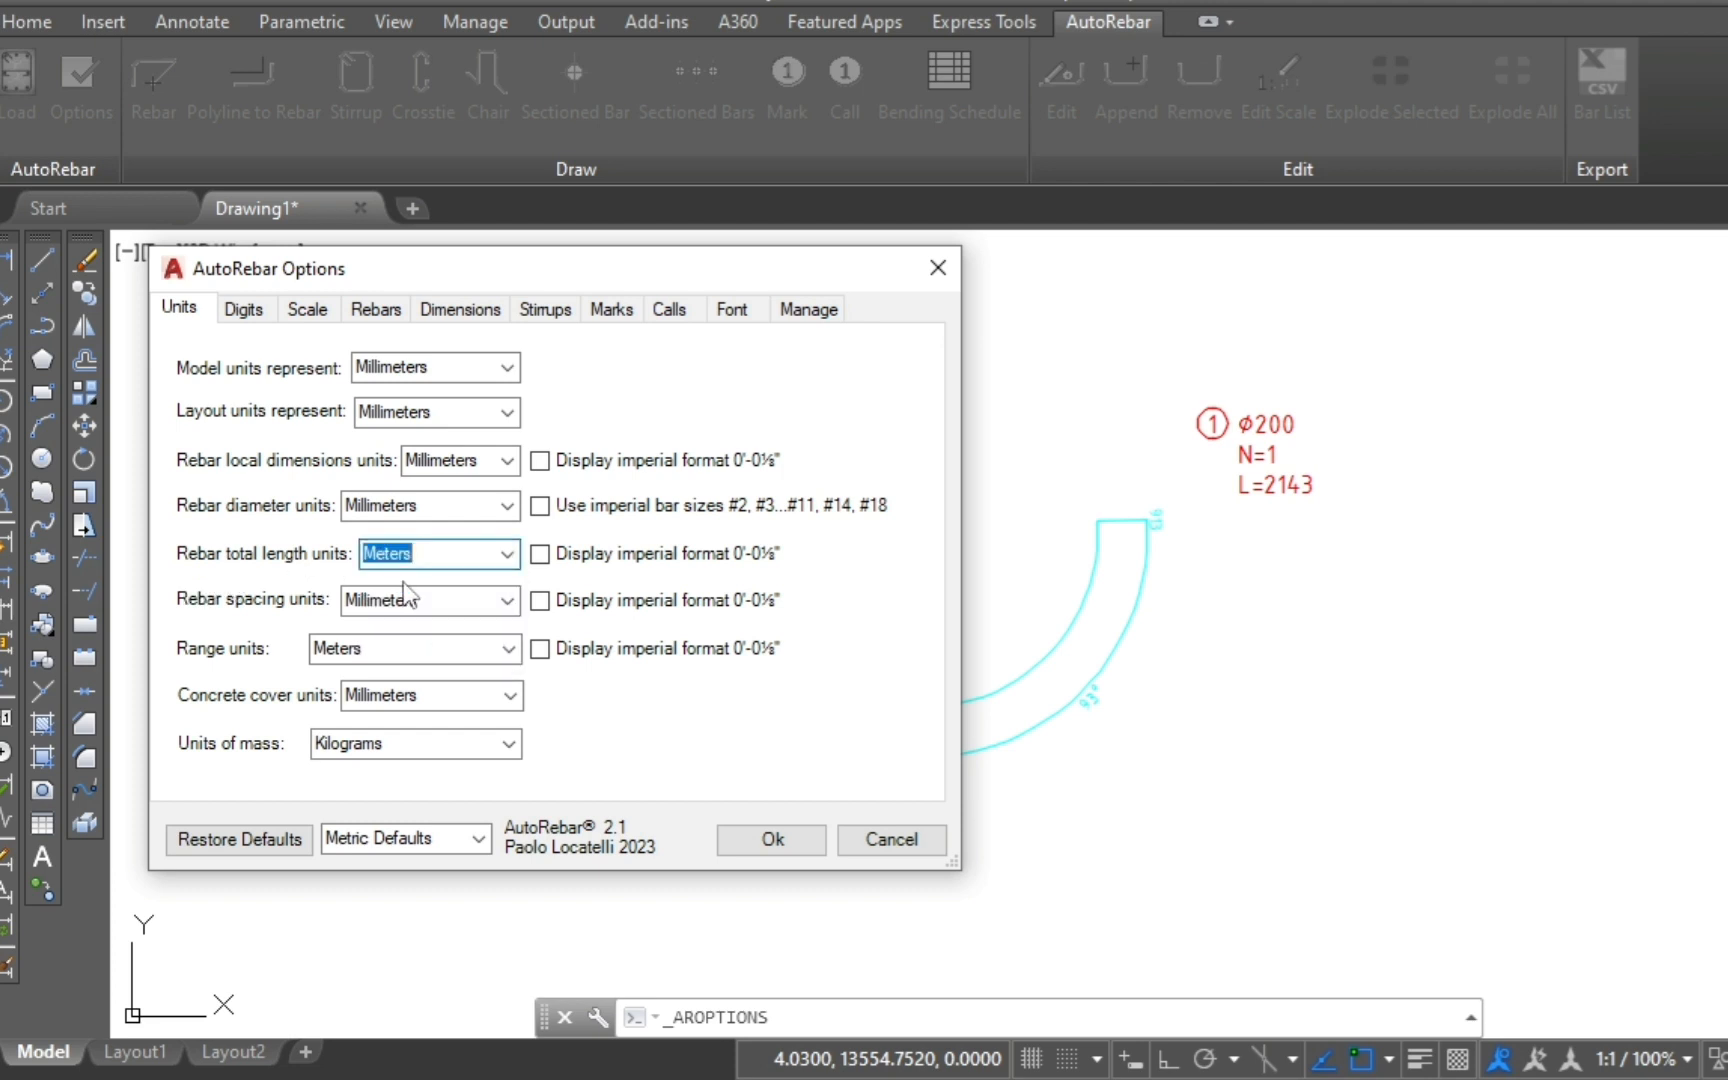
{"action": "left_click", "coordinate": [786, 845]}
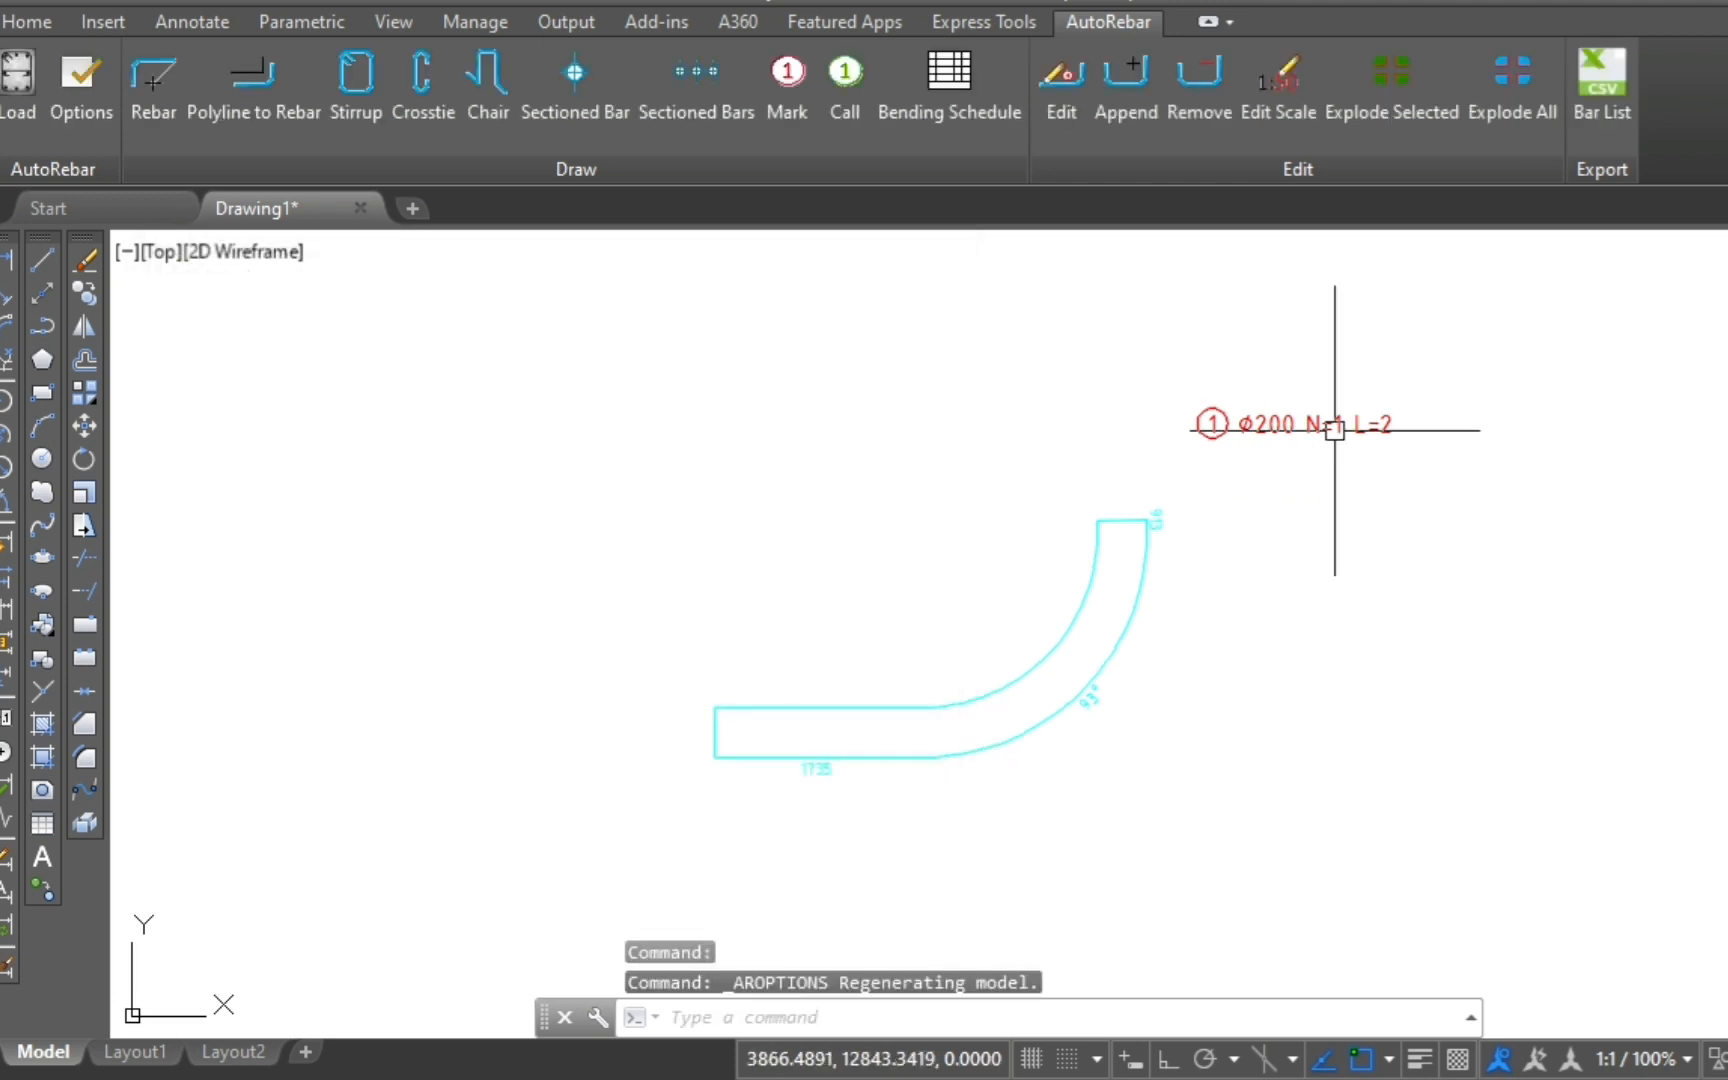
{"action": "scroll", "coordinate": [1365, 408], "scroll_direction": "up", "scroll_amount": 2}
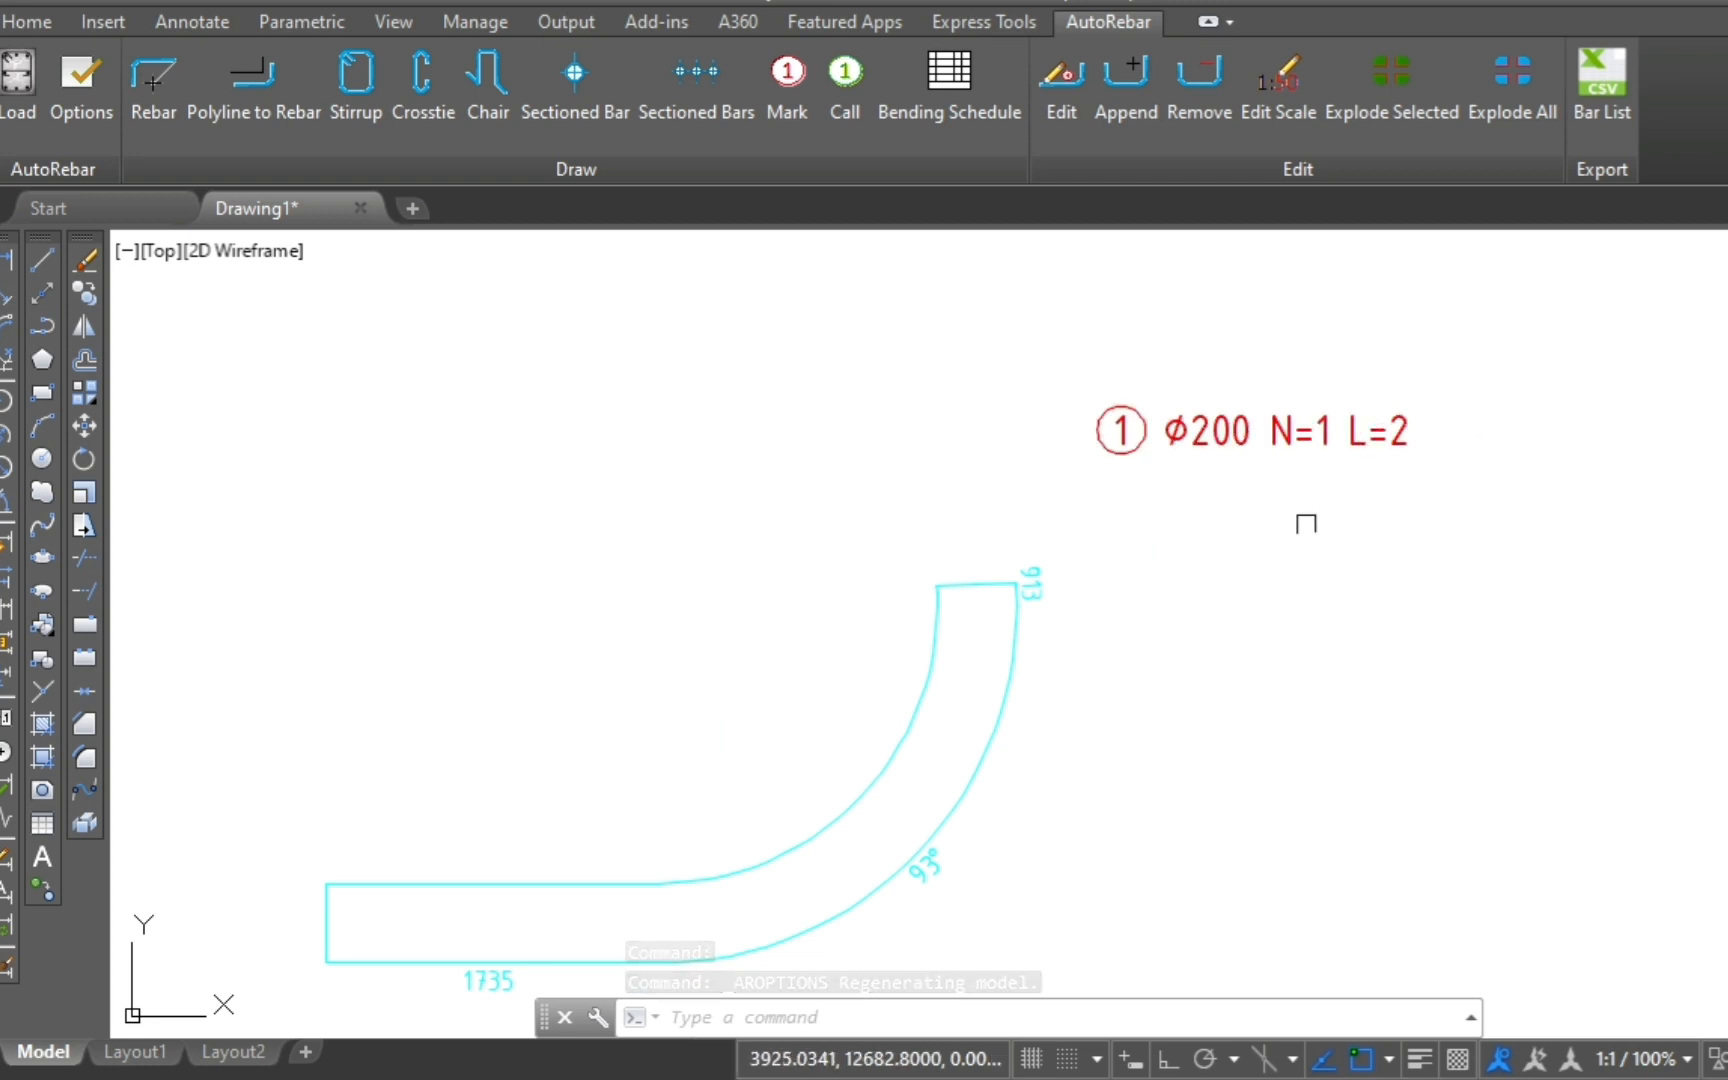
Step: Set the rebar total length units to Centimeters and apply the options
{"action": "left_click", "coordinate": [80, 94]}
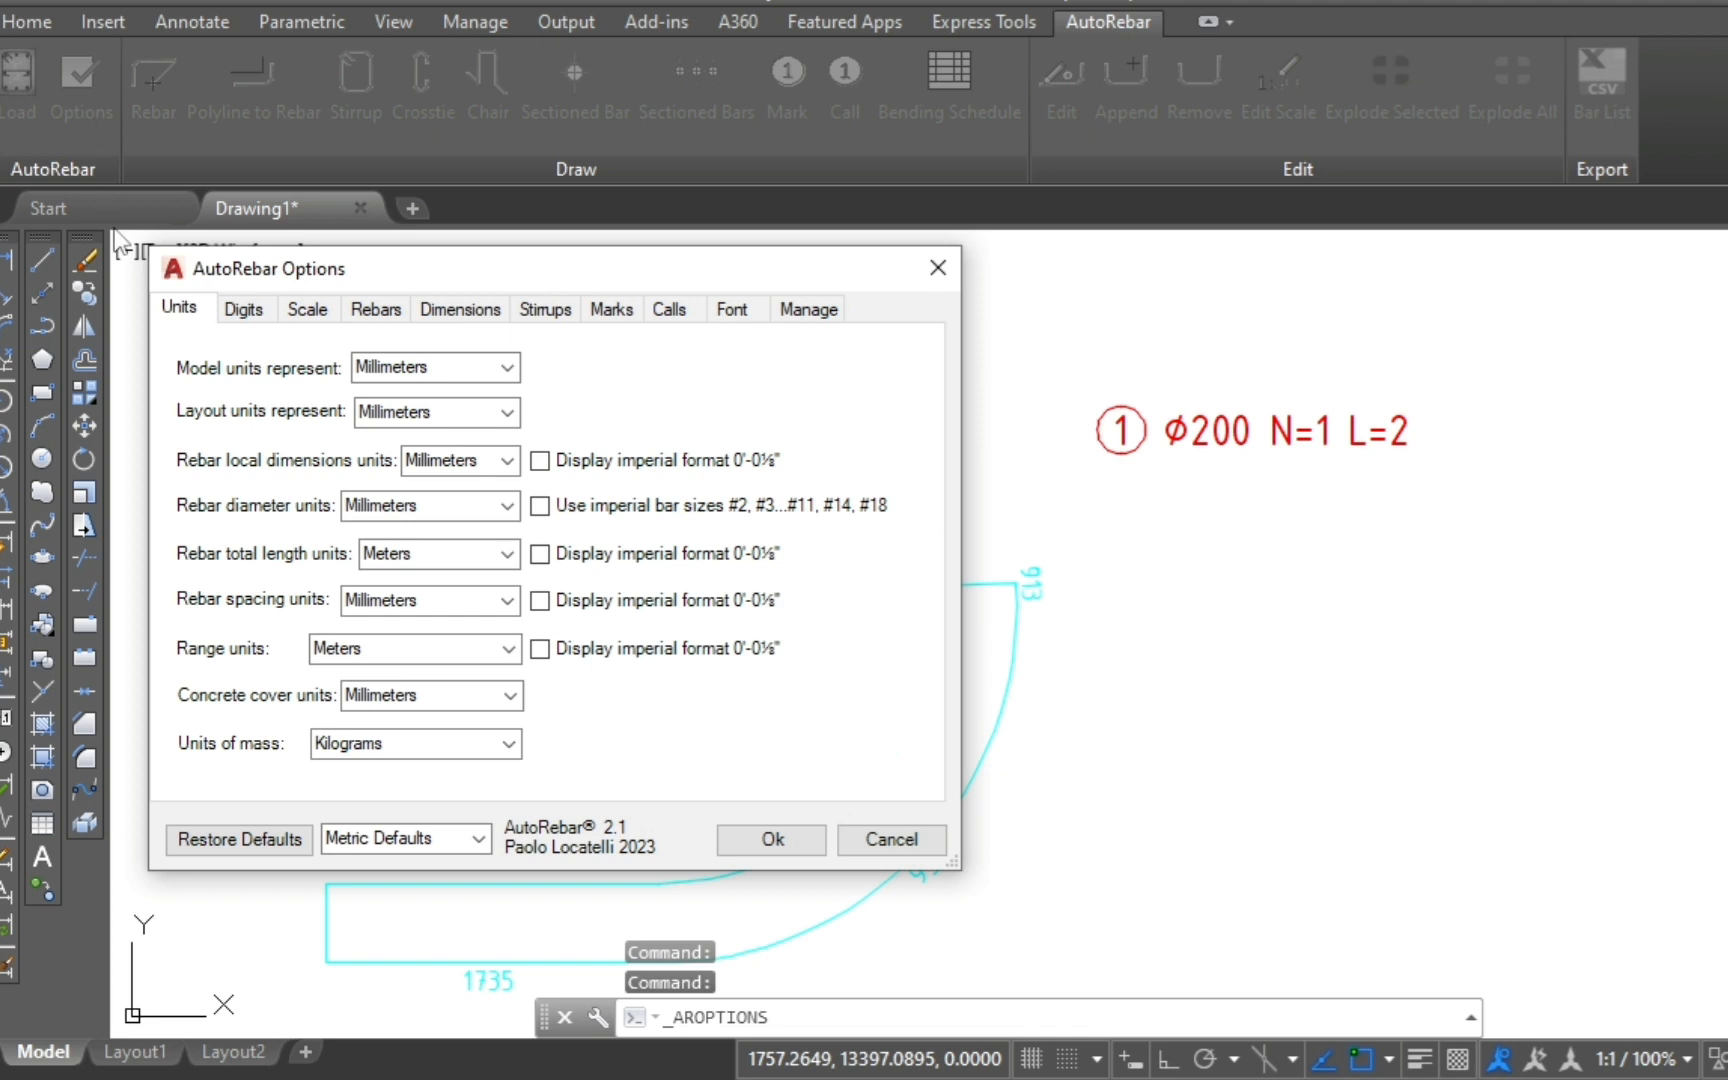
{"action": "left_click", "coordinate": [510, 555]}
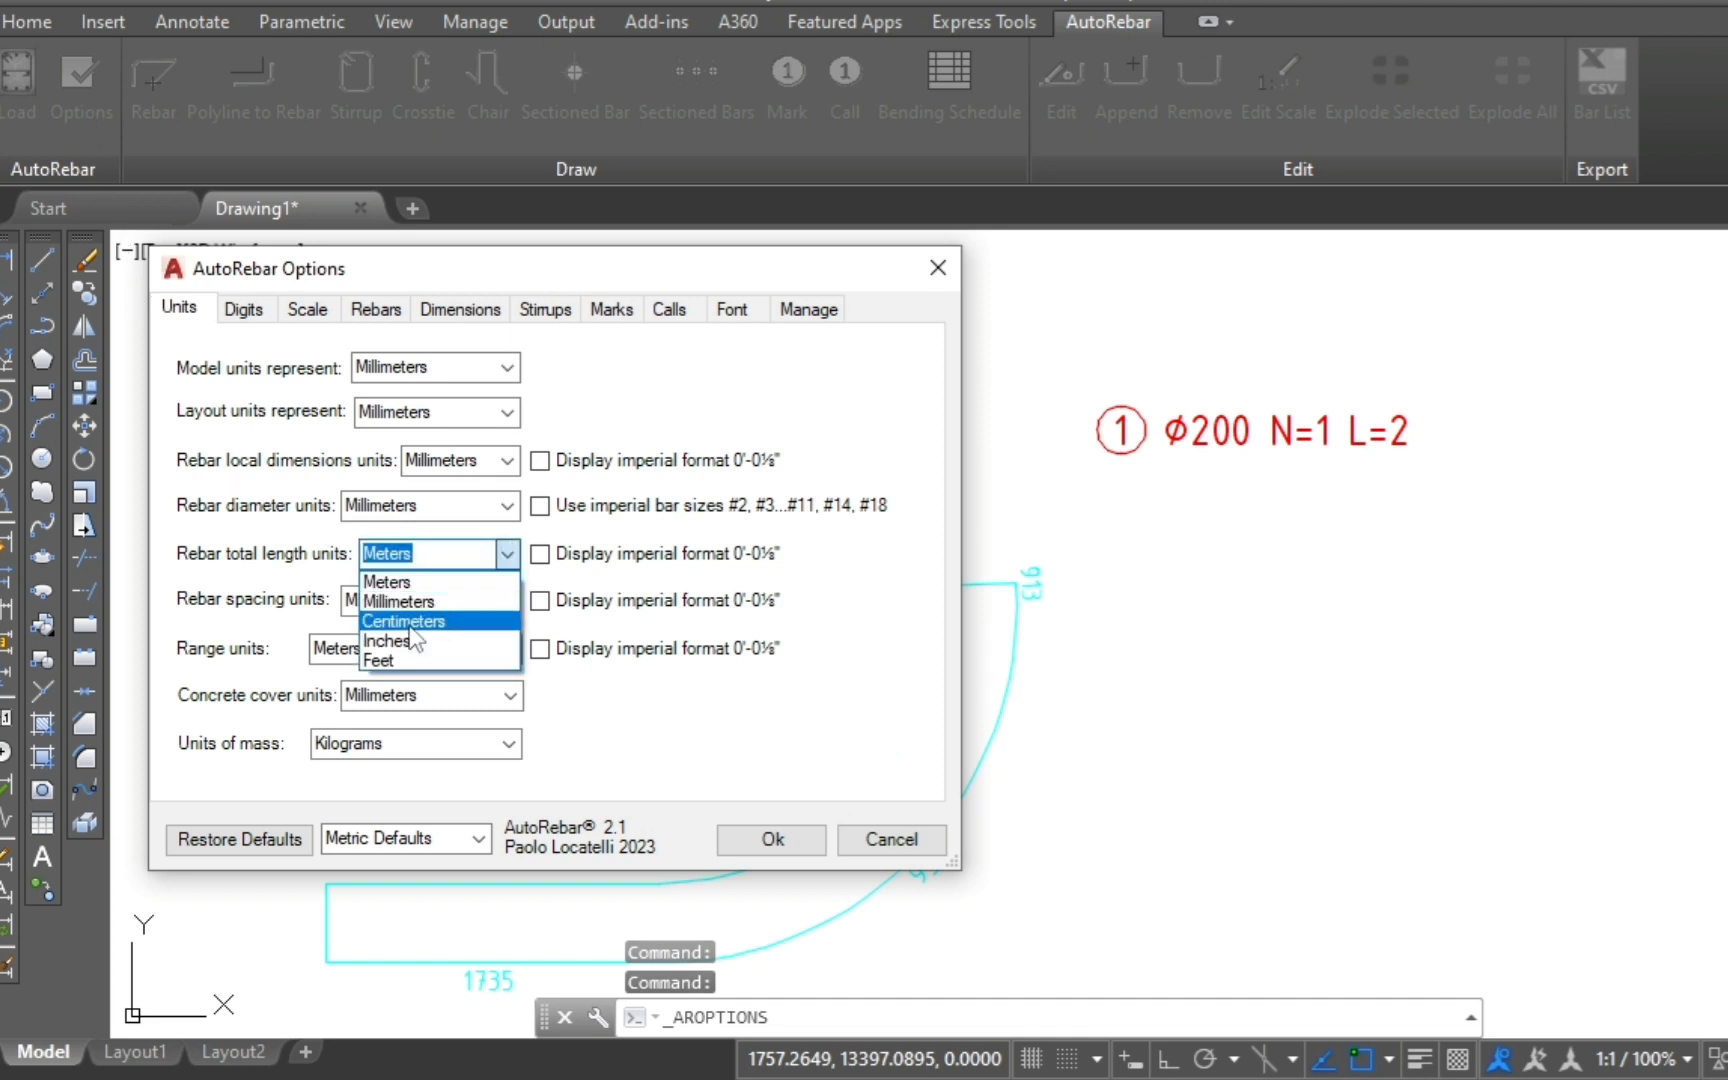
{"action": "left_click", "coordinate": [400, 617]}
{"action": "left_click", "coordinate": [773, 841]}
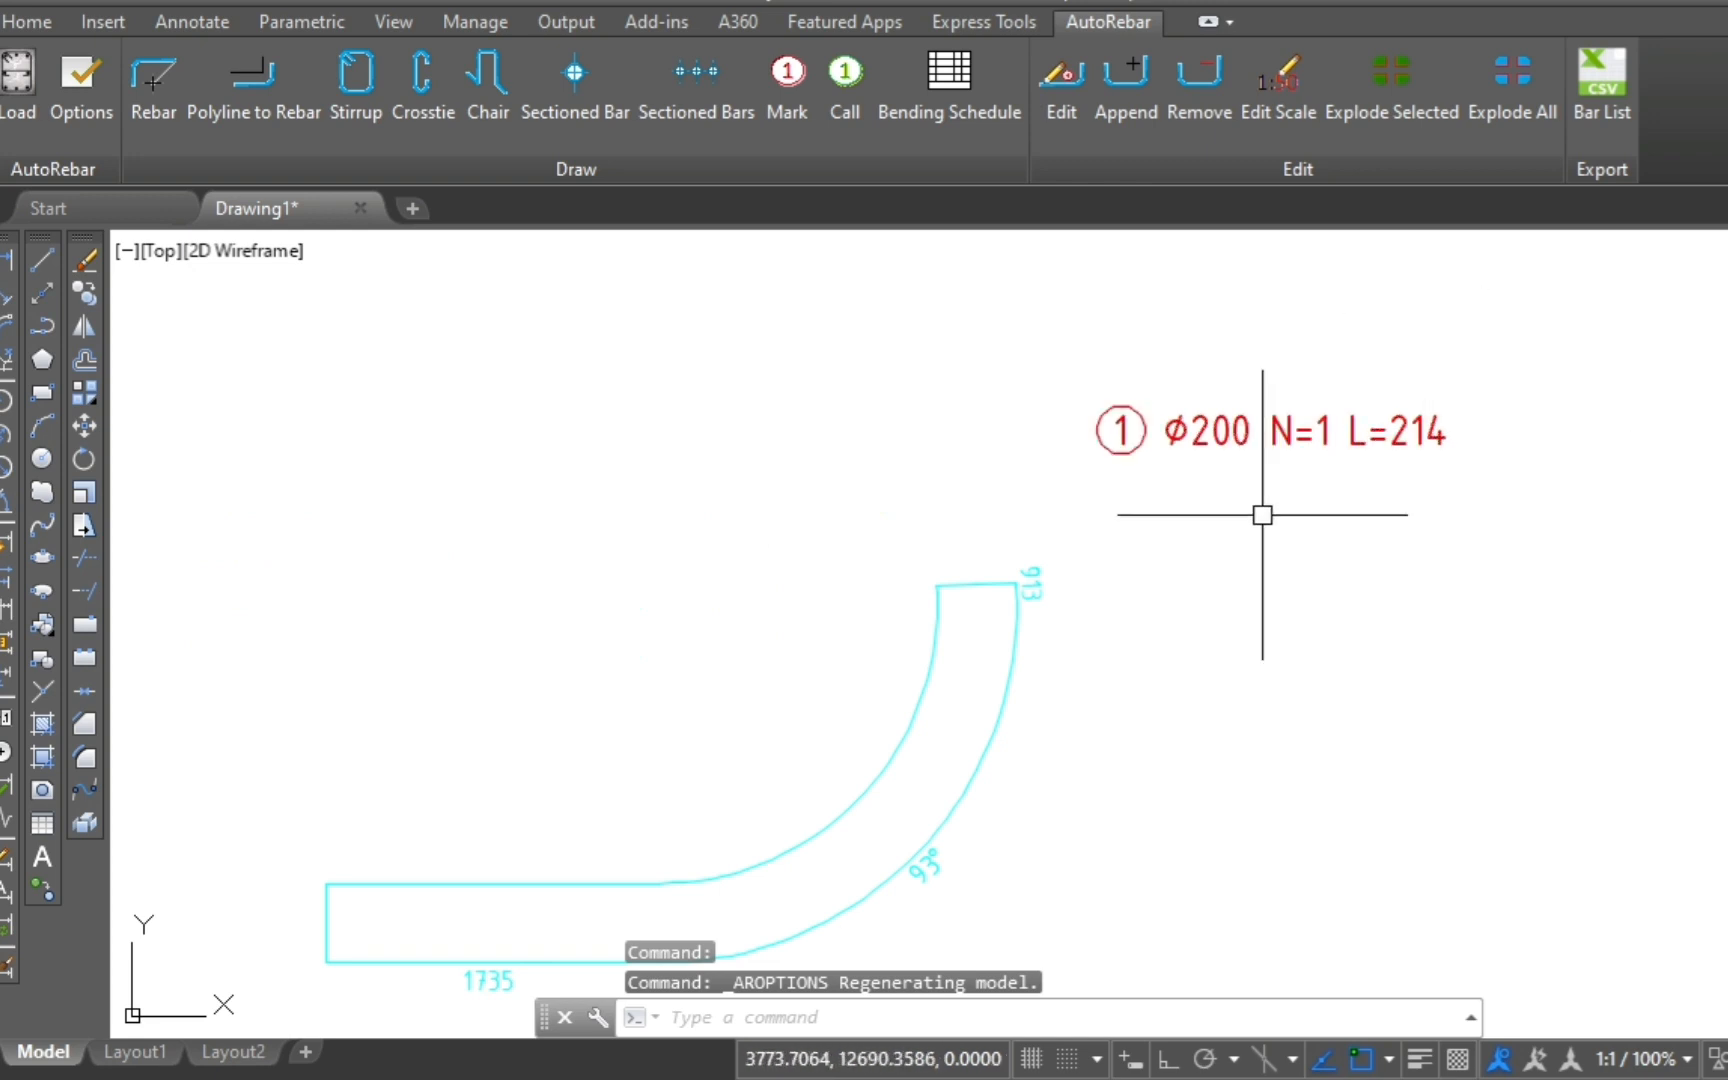
Step: Set the rebar total length units to Inches, turn on their 0'-0½" imperial format display, and apply the options
{"action": "left_click", "coordinate": [85, 80]}
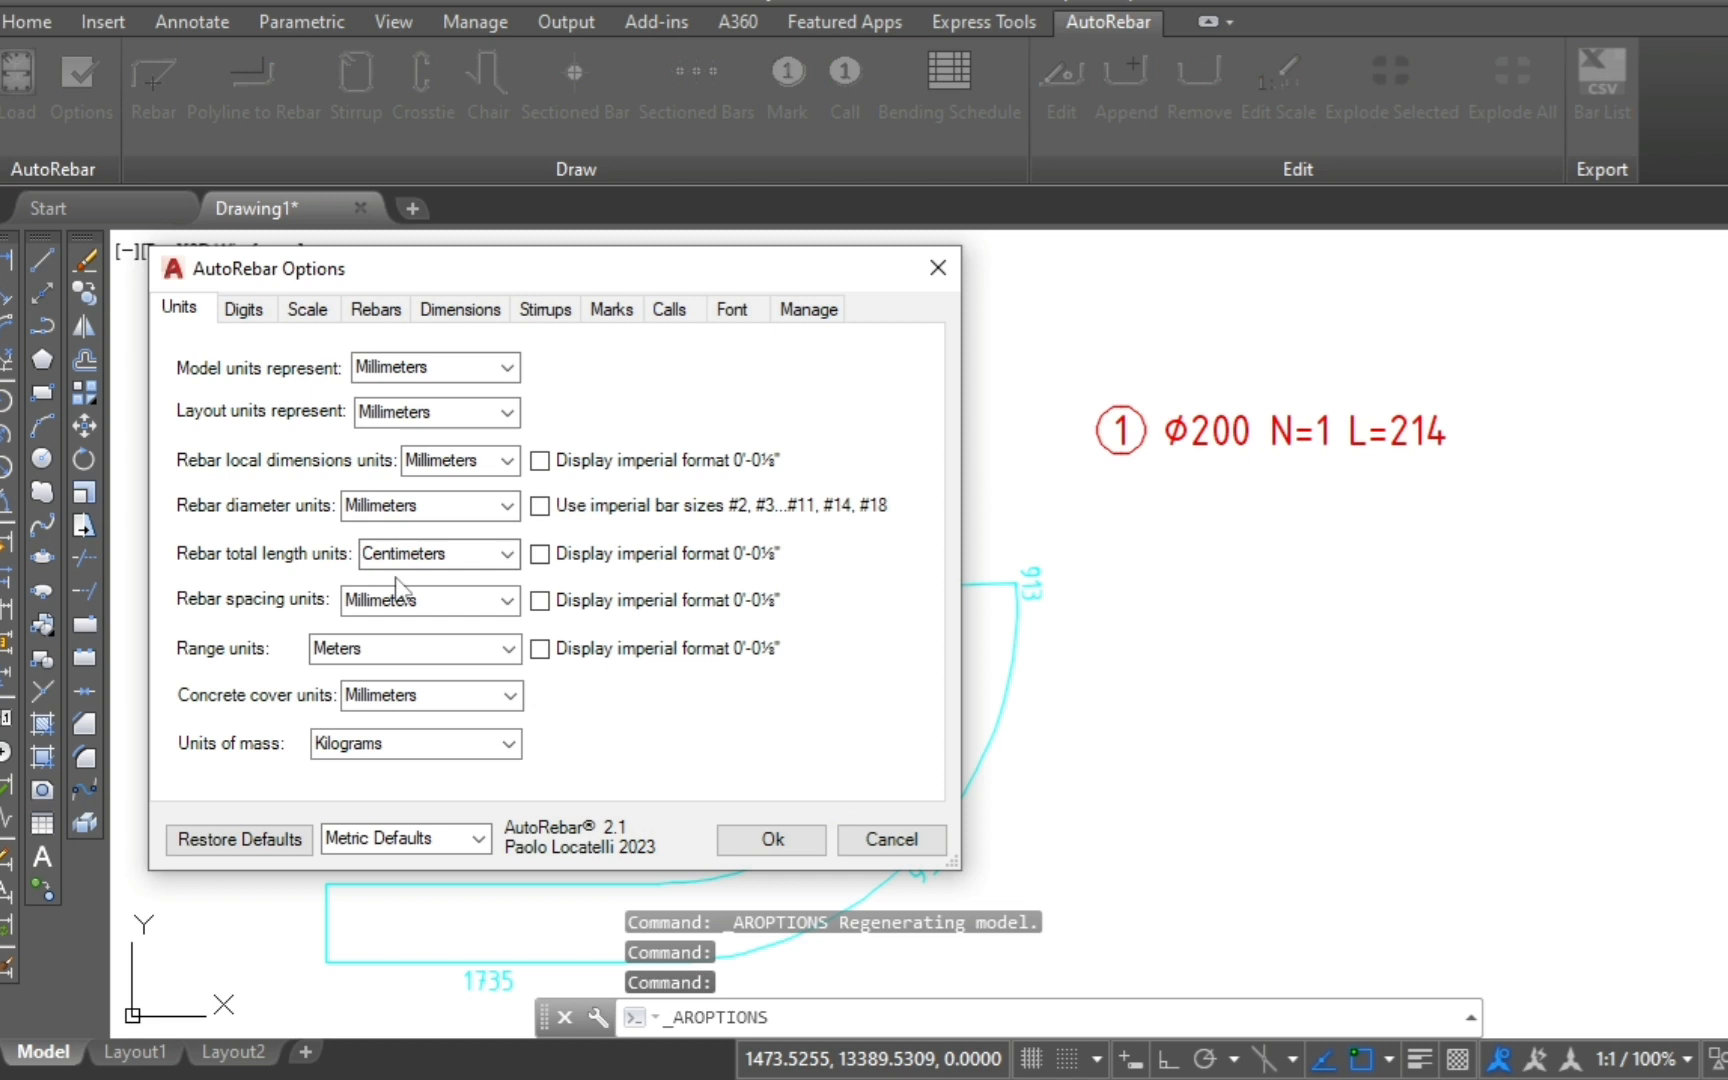
{"action": "left_click", "coordinate": [500, 558]}
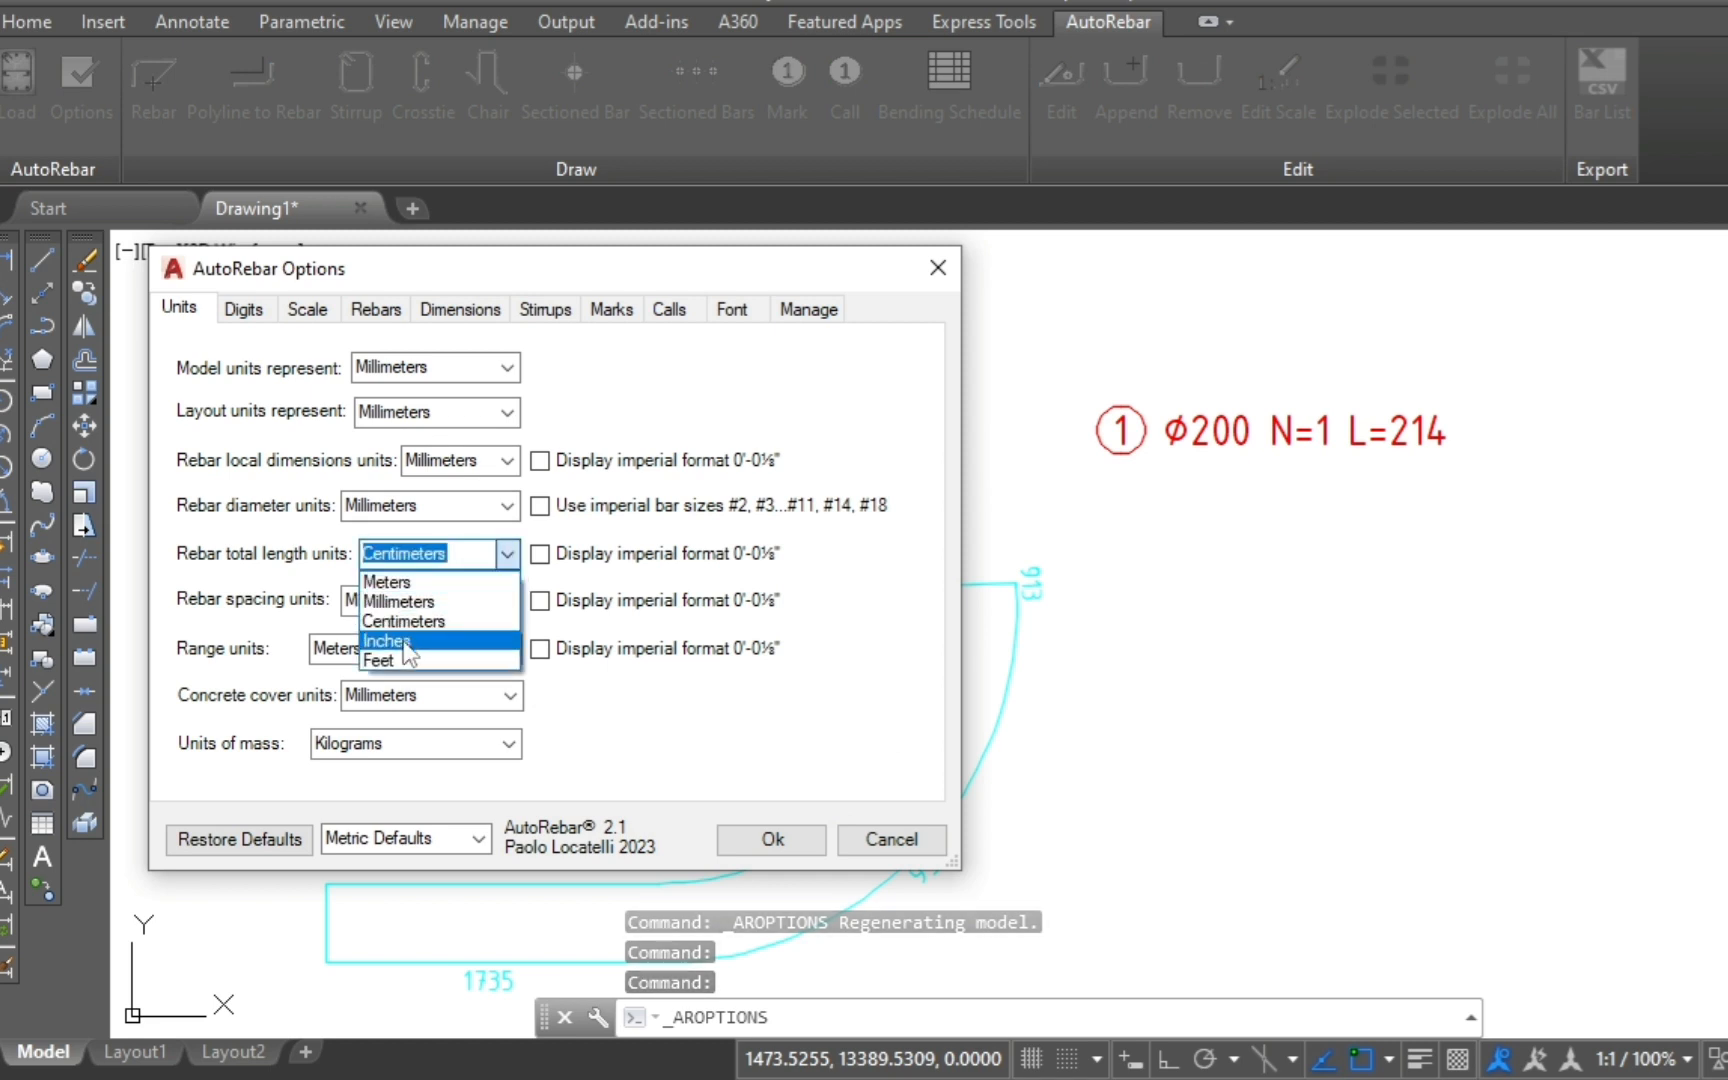
{"action": "left_click", "coordinate": [503, 643]}
{"action": "left_click", "coordinate": [539, 553]}
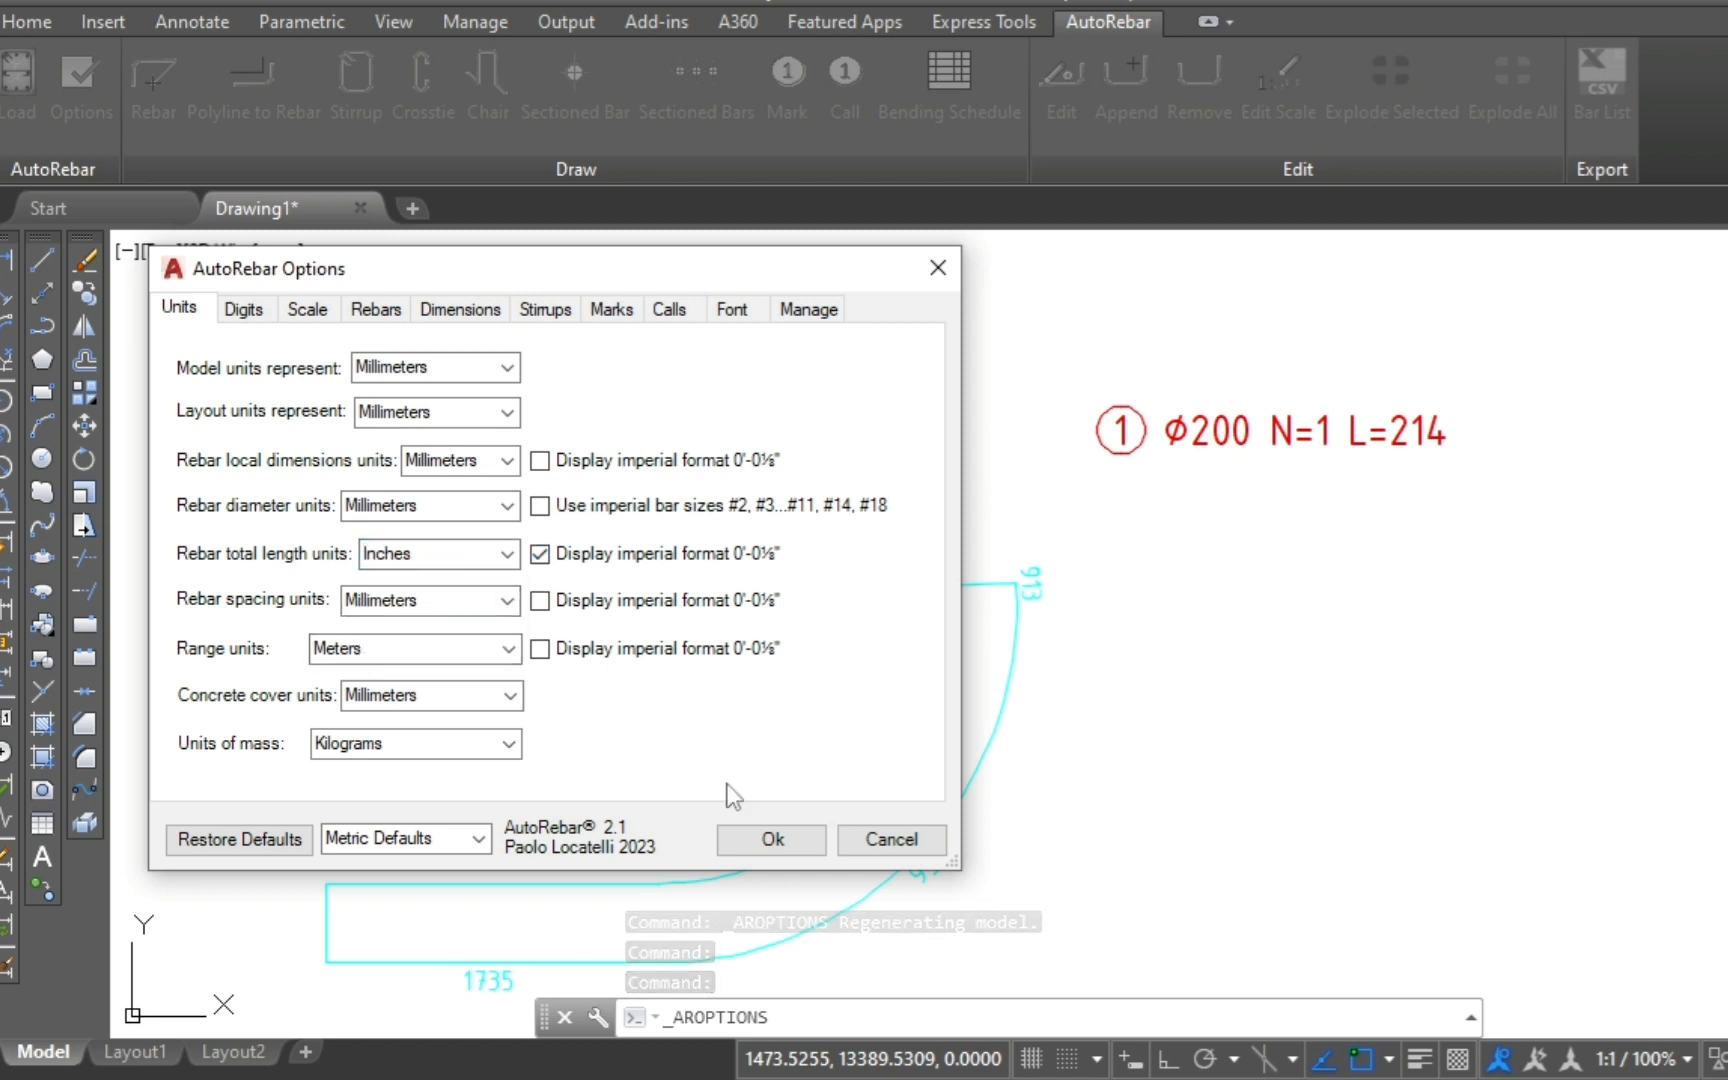
{"action": "left_click", "coordinate": [789, 840]}
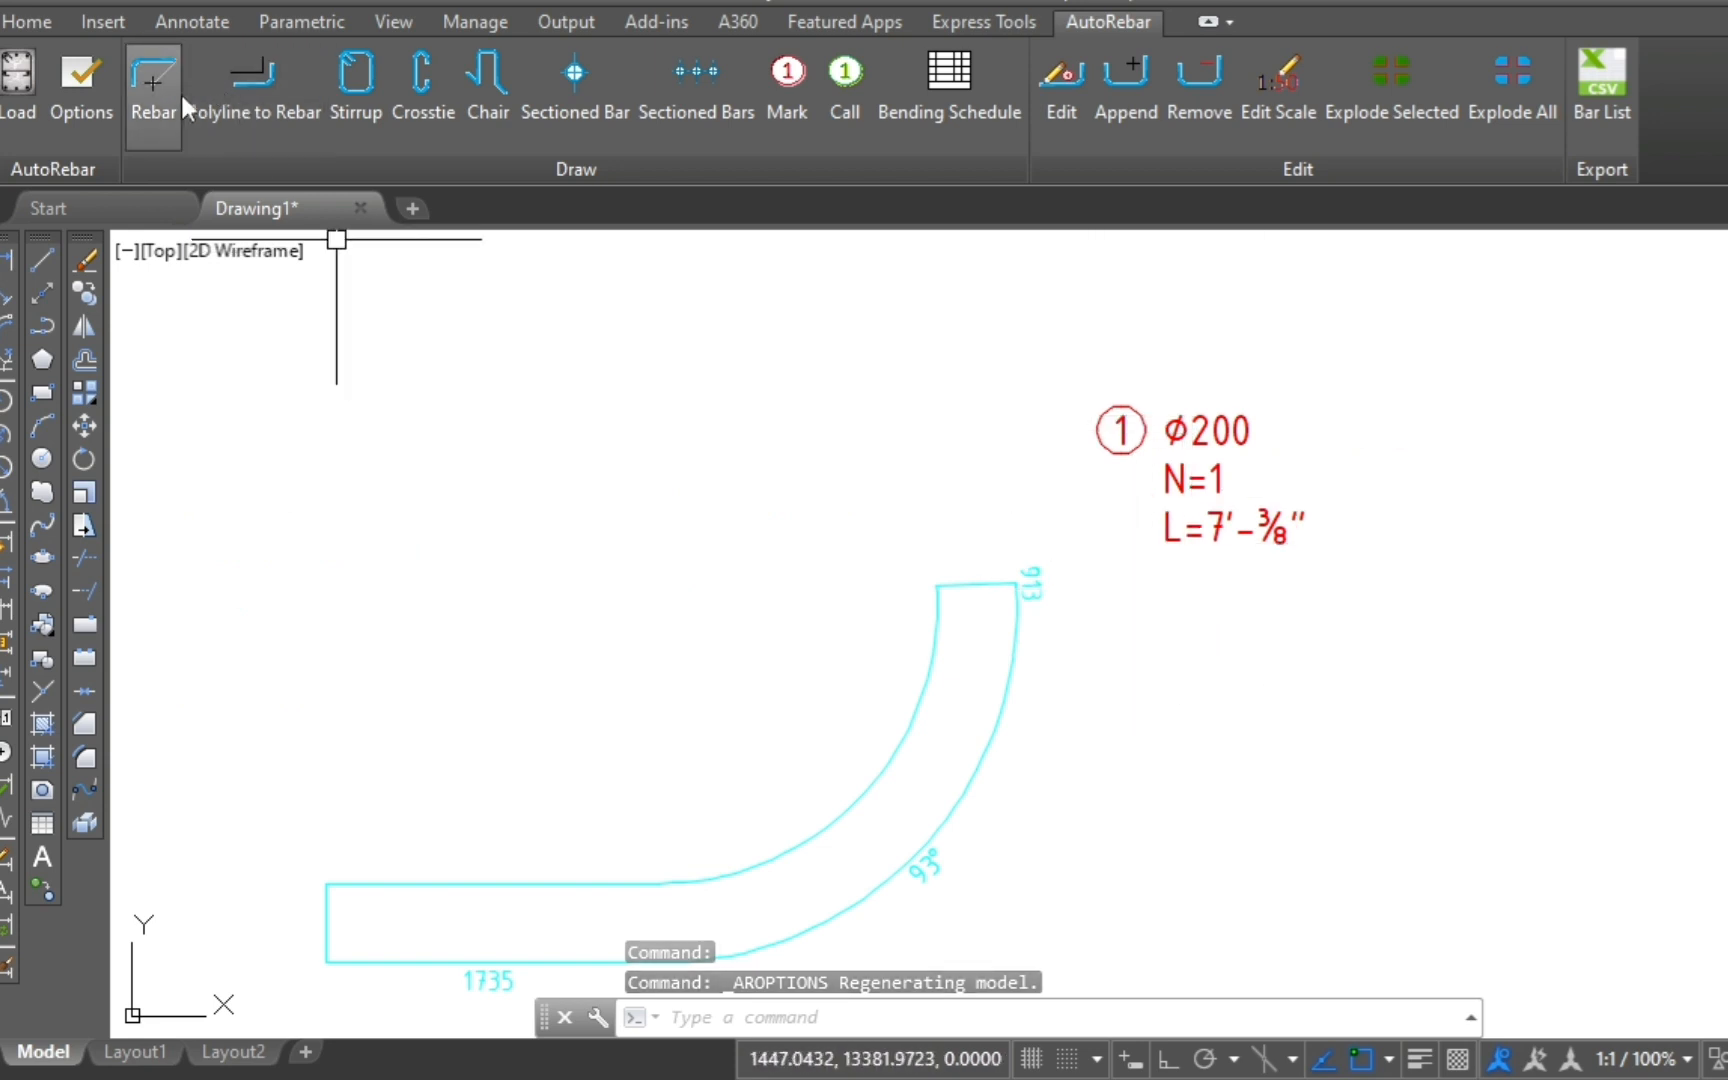
Step: Restore the AutoRebar Metric Defaults and apply the options, keeping the rebar spacing units in Millimeters
{"action": "left_click", "coordinate": [74, 90]}
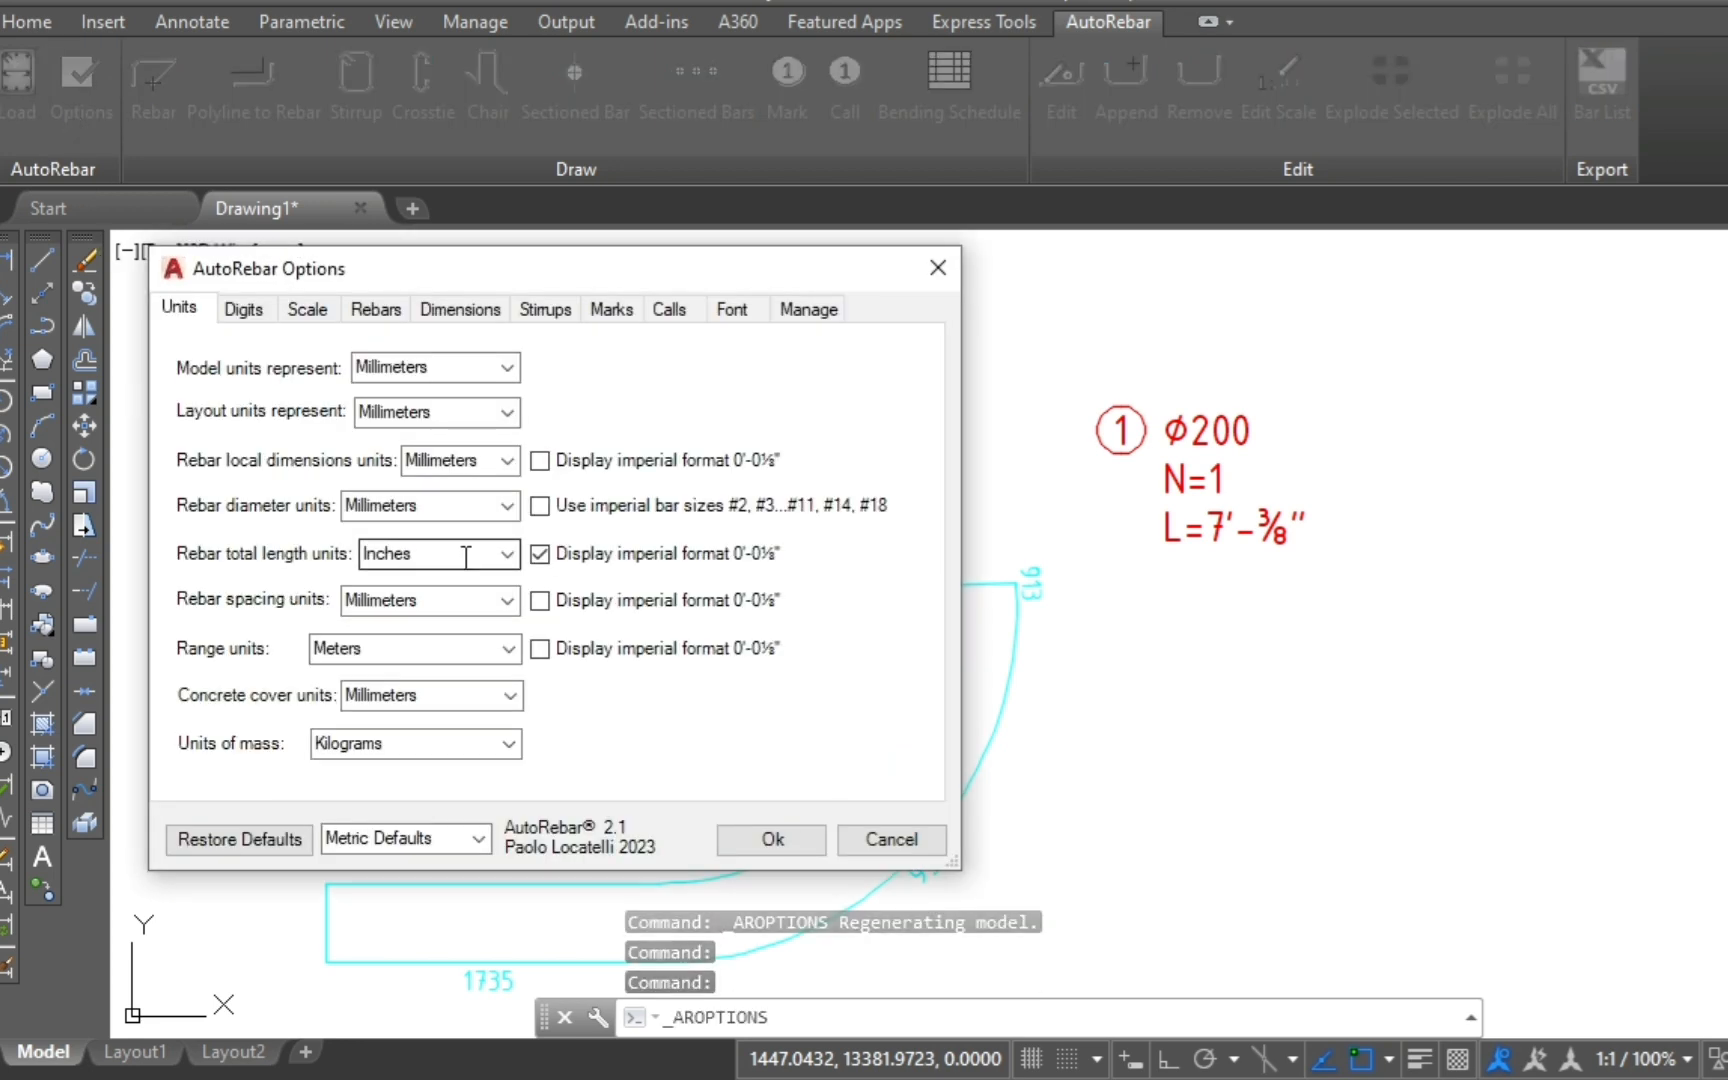
{"action": "left_click", "coordinate": [265, 838]}
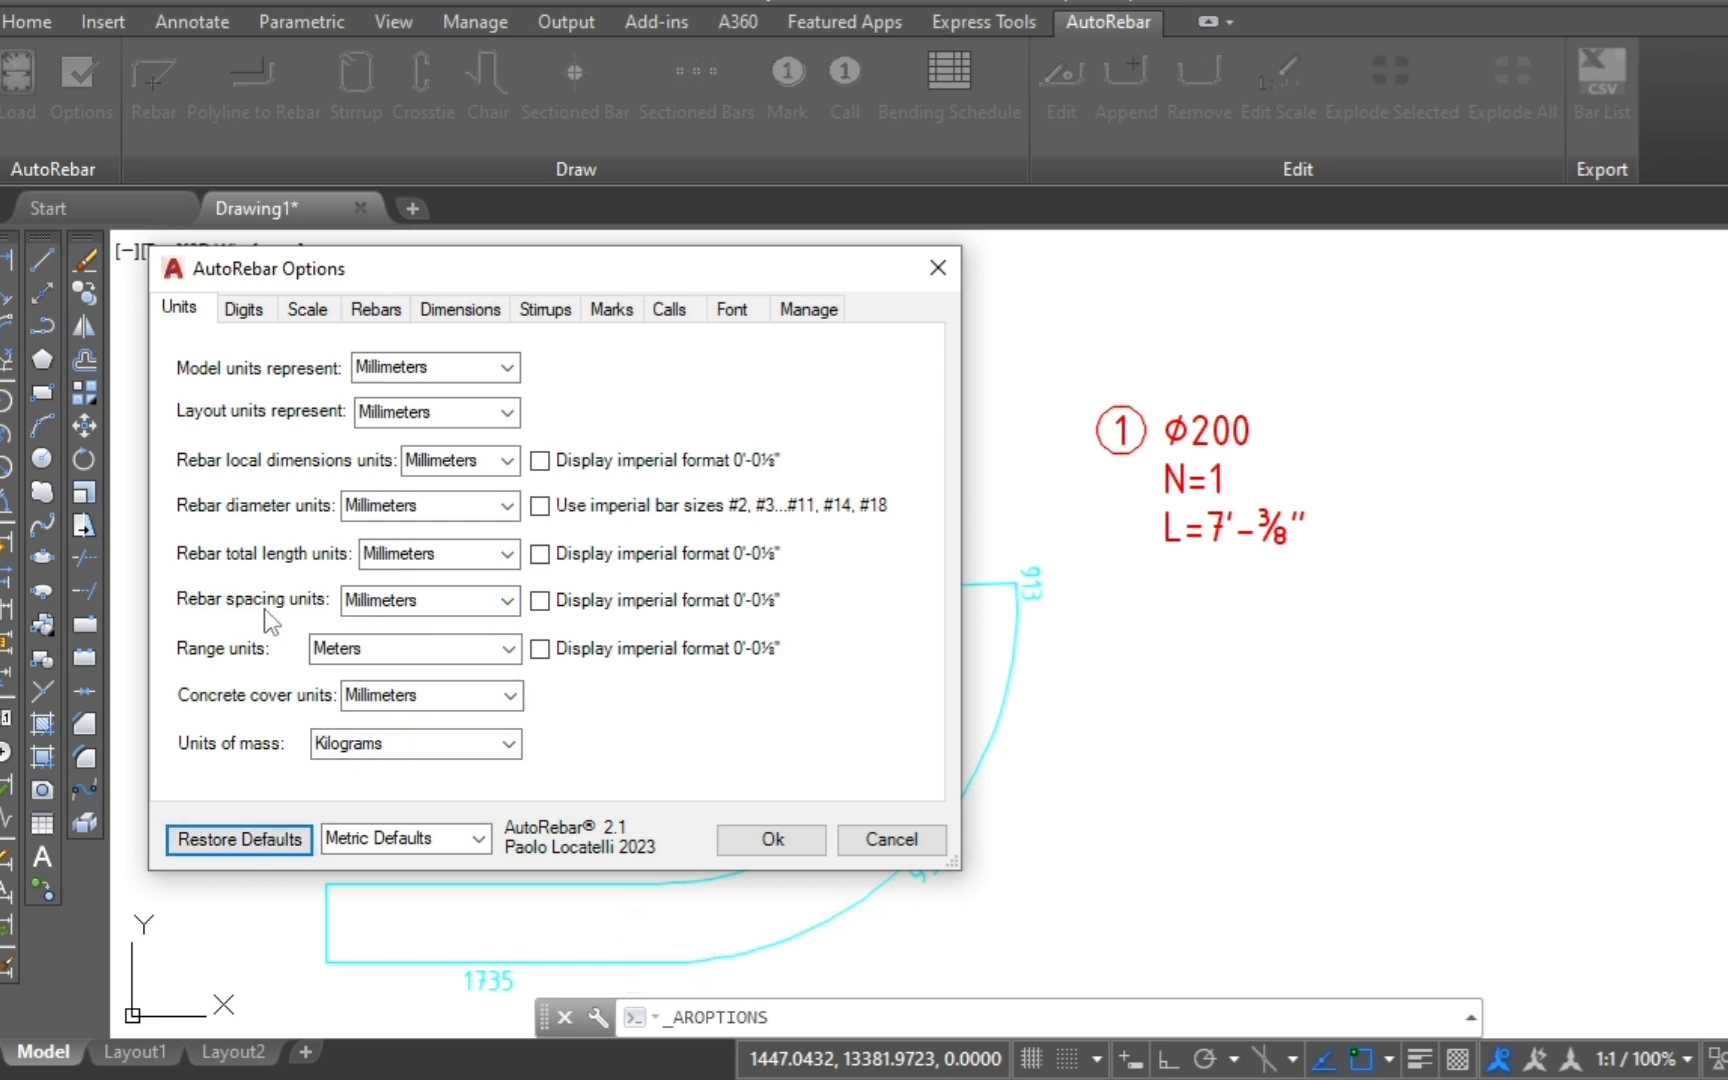
{"action": "left_click", "coordinate": [508, 600]}
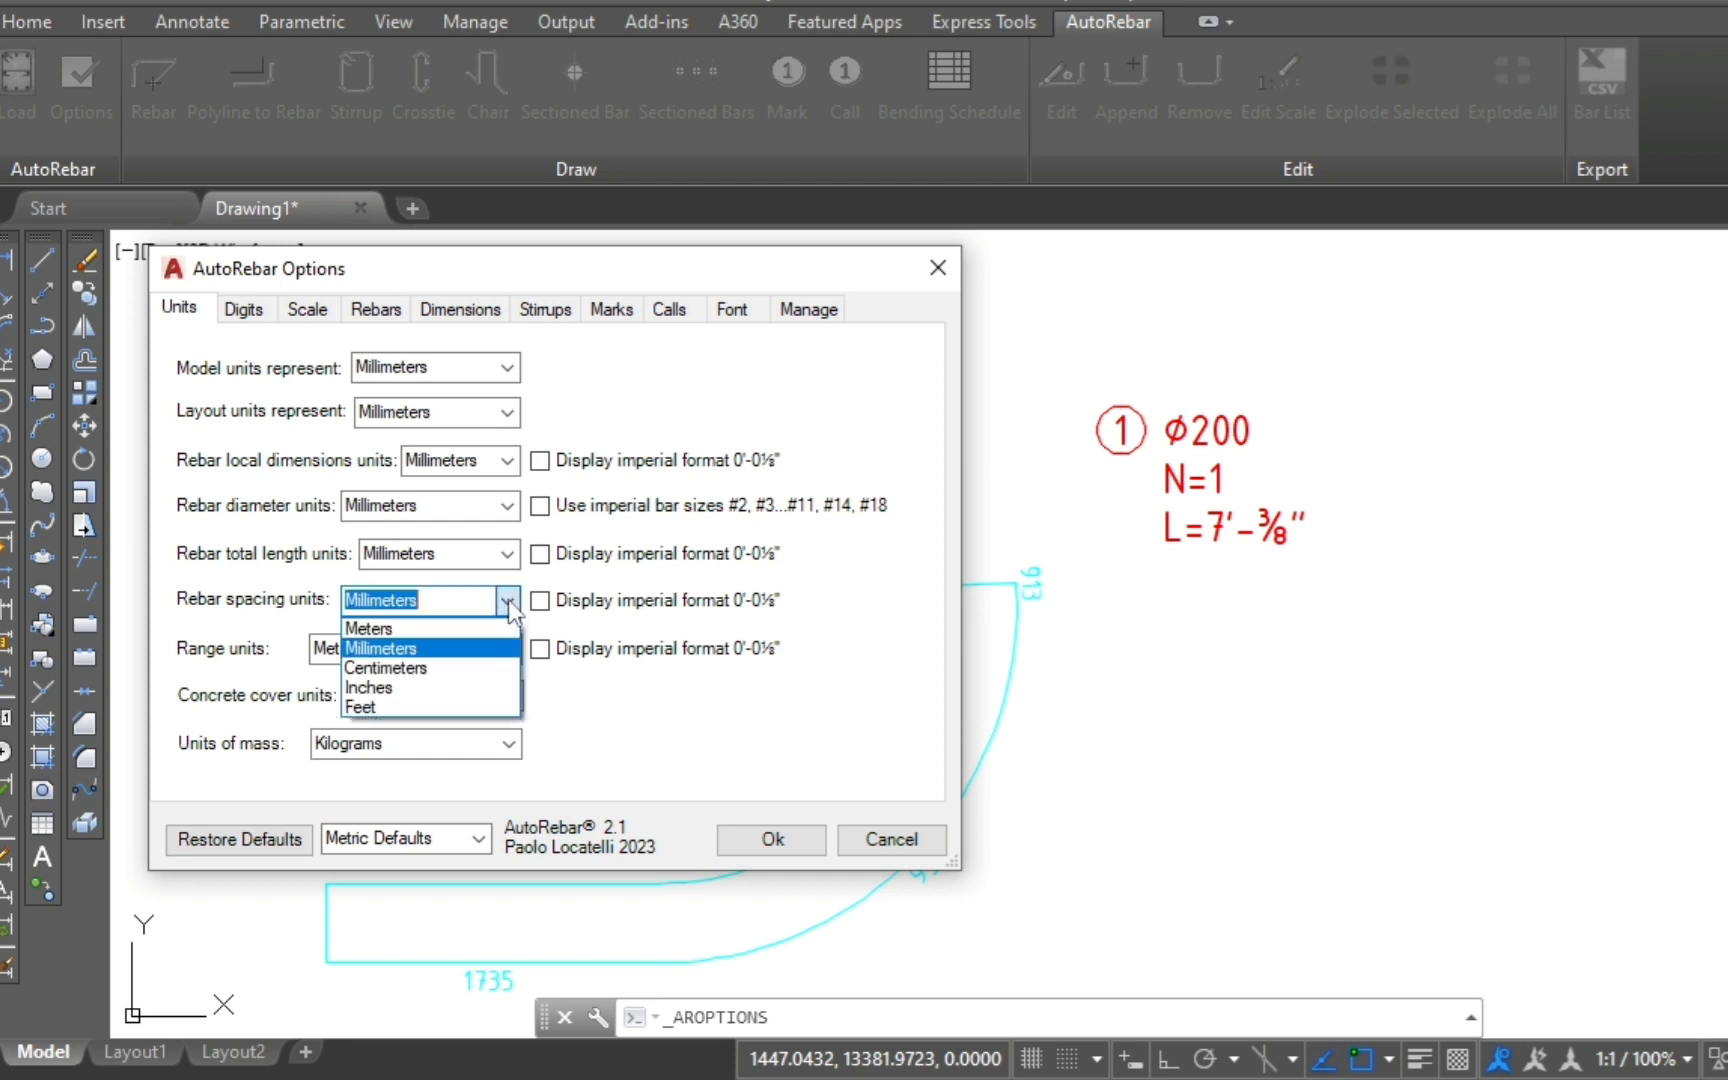
{"action": "left_click", "coordinate": [508, 603]}
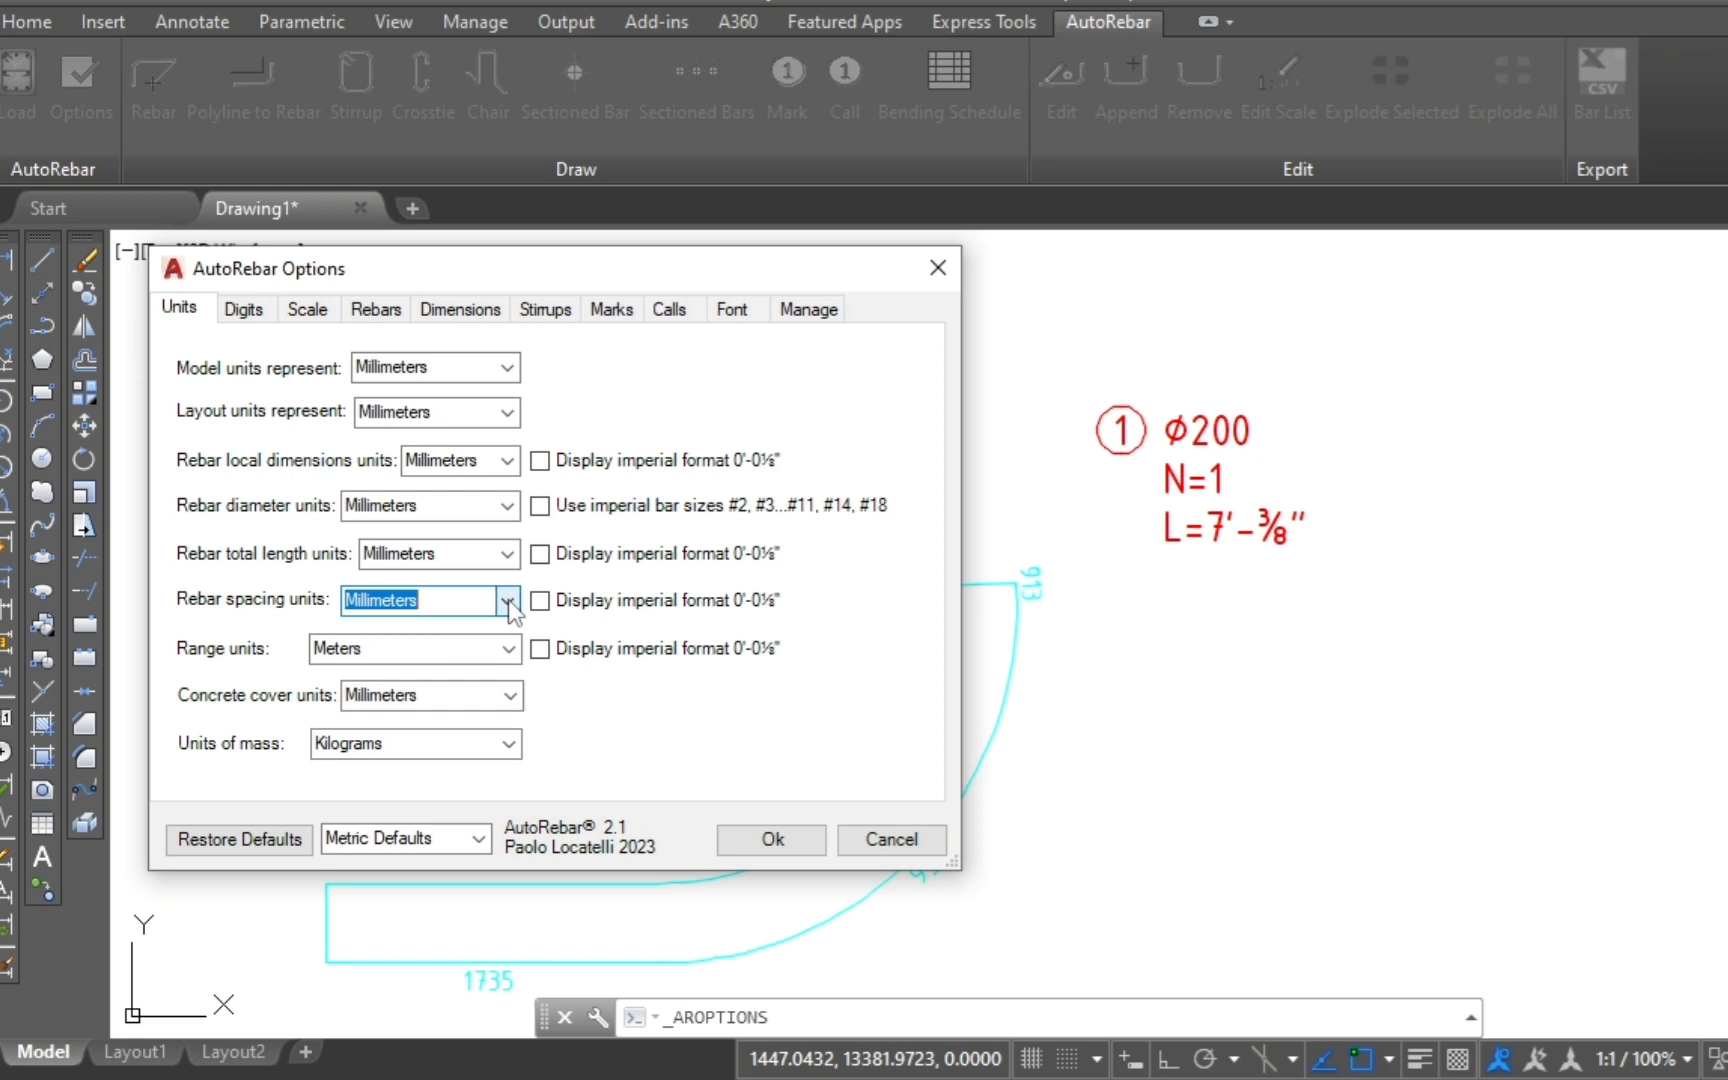
{"action": "left_click", "coordinate": [784, 840]}
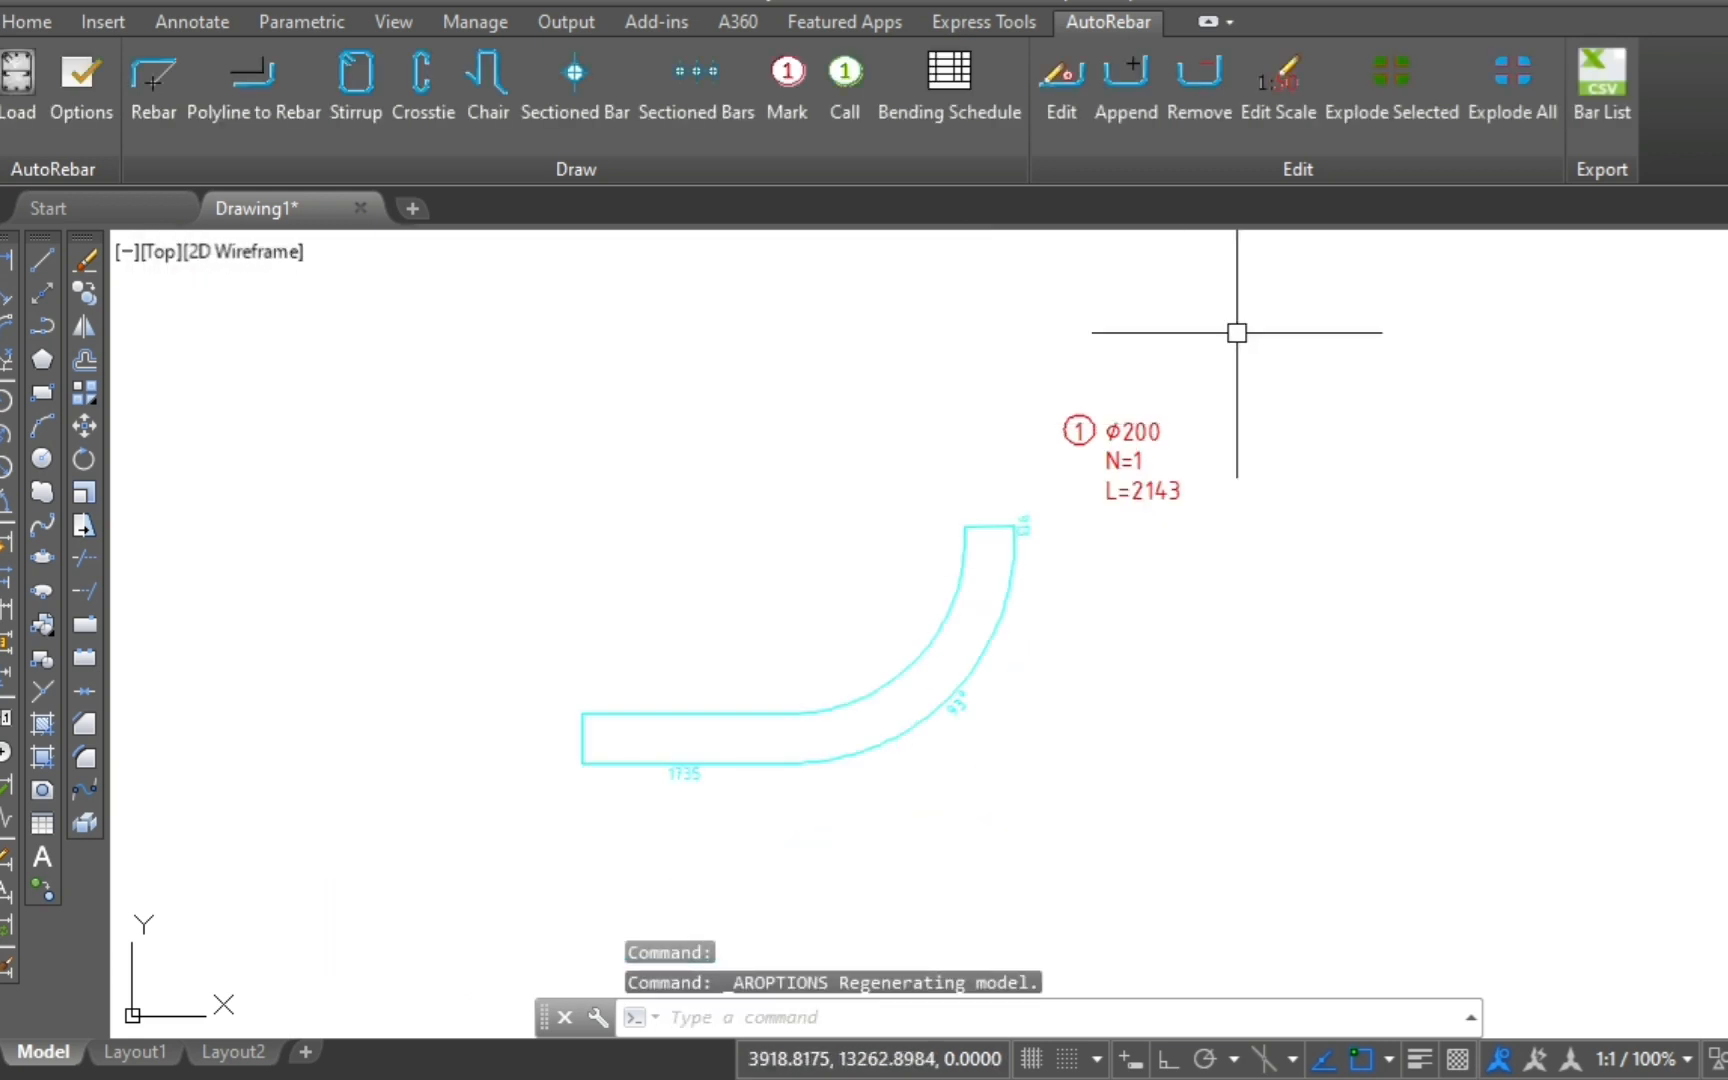
Step: Erase the existing bent rebar together with its mark from the drawing
{"action": "left_click", "coordinate": [1264, 321]}
{"action": "left_click", "coordinate": [615, 820]}
{"action": "type", "text": "e"}
{"action": "key", "text": "Return"}
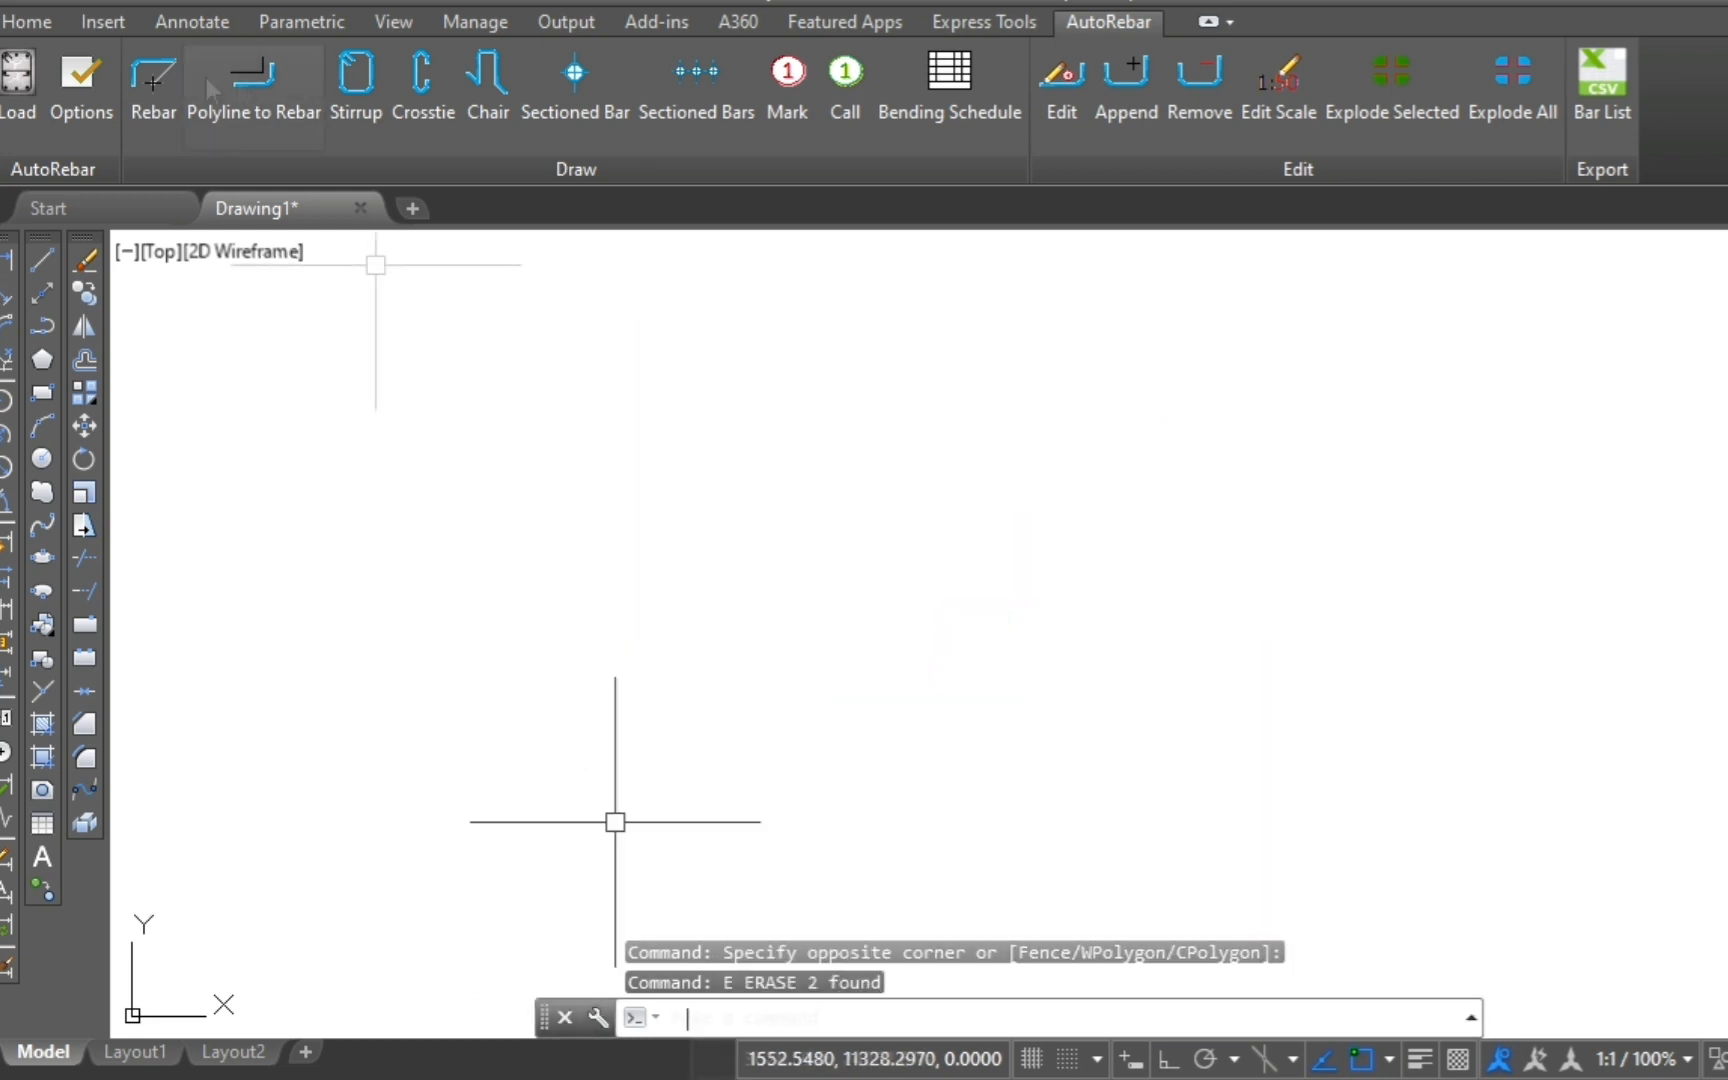
Step: Draw an L-shaped rebar of 200 mm diameter with a horizontal leg about 2360 mm long and an upward leg about 1690 mm long
{"action": "left_click", "coordinate": [157, 72]}
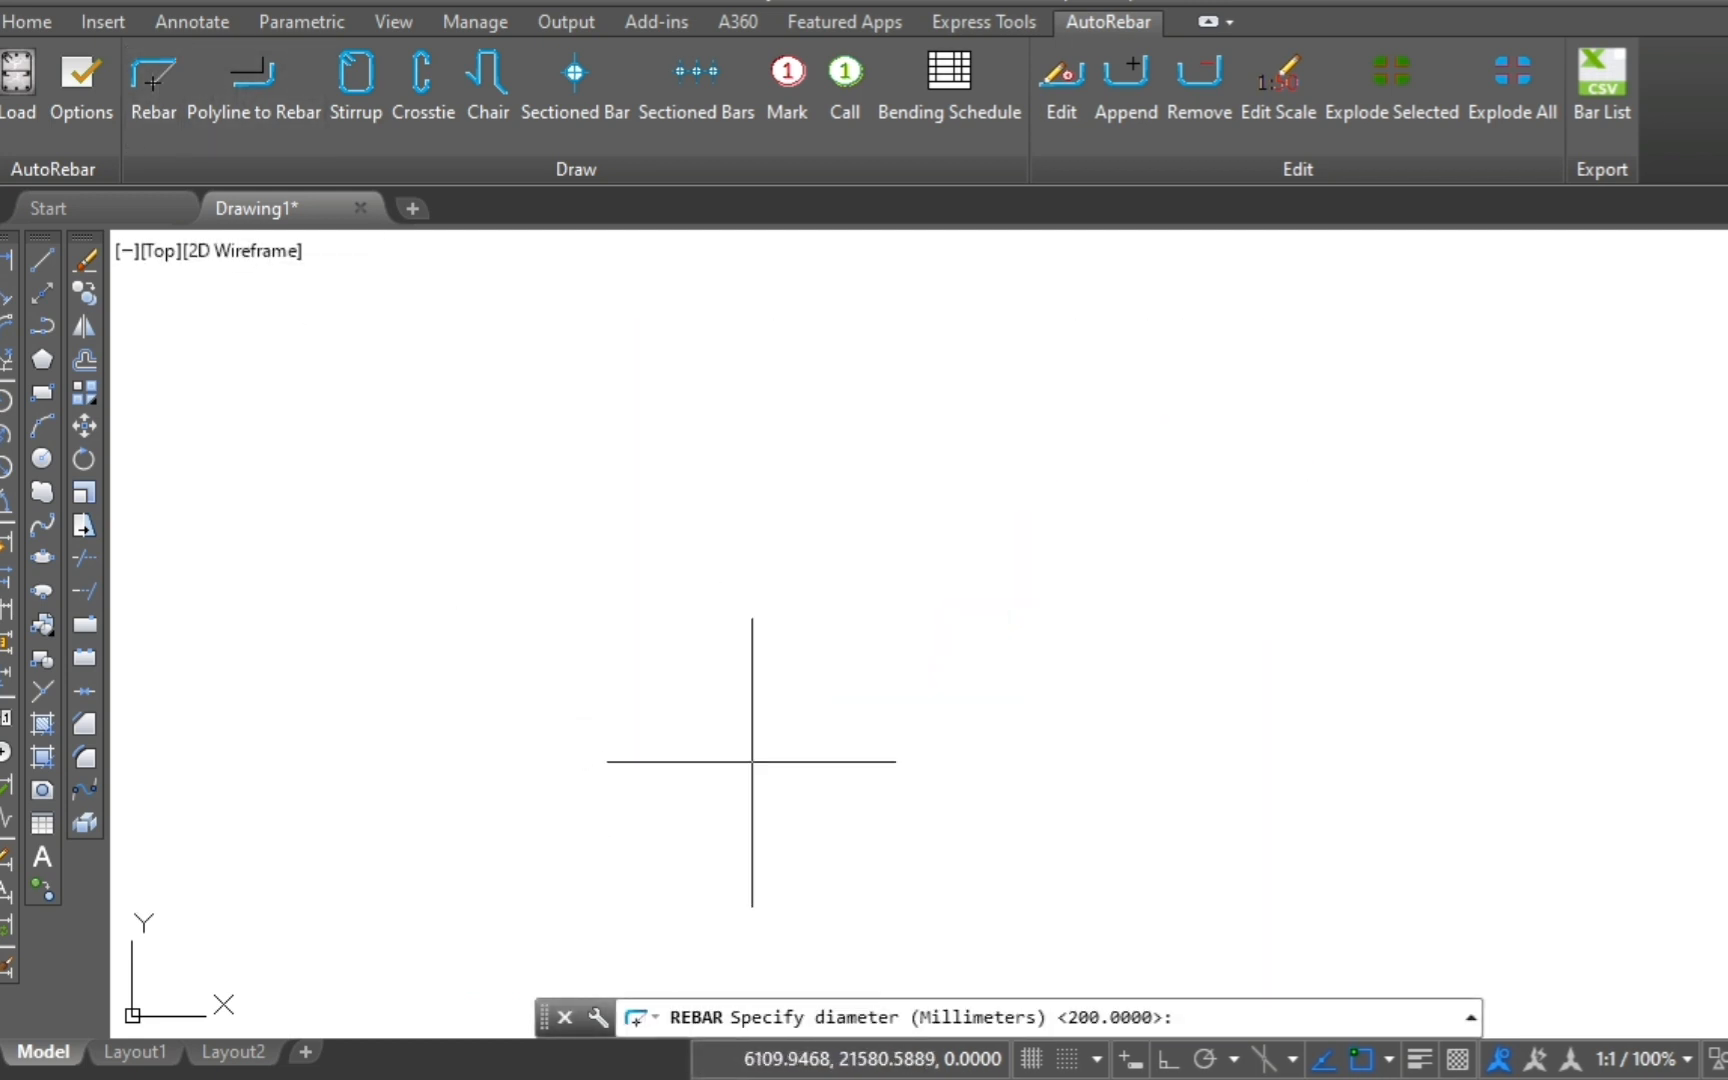
{"action": "key", "text": "Return"}
{"action": "left_click", "coordinate": [710, 703]}
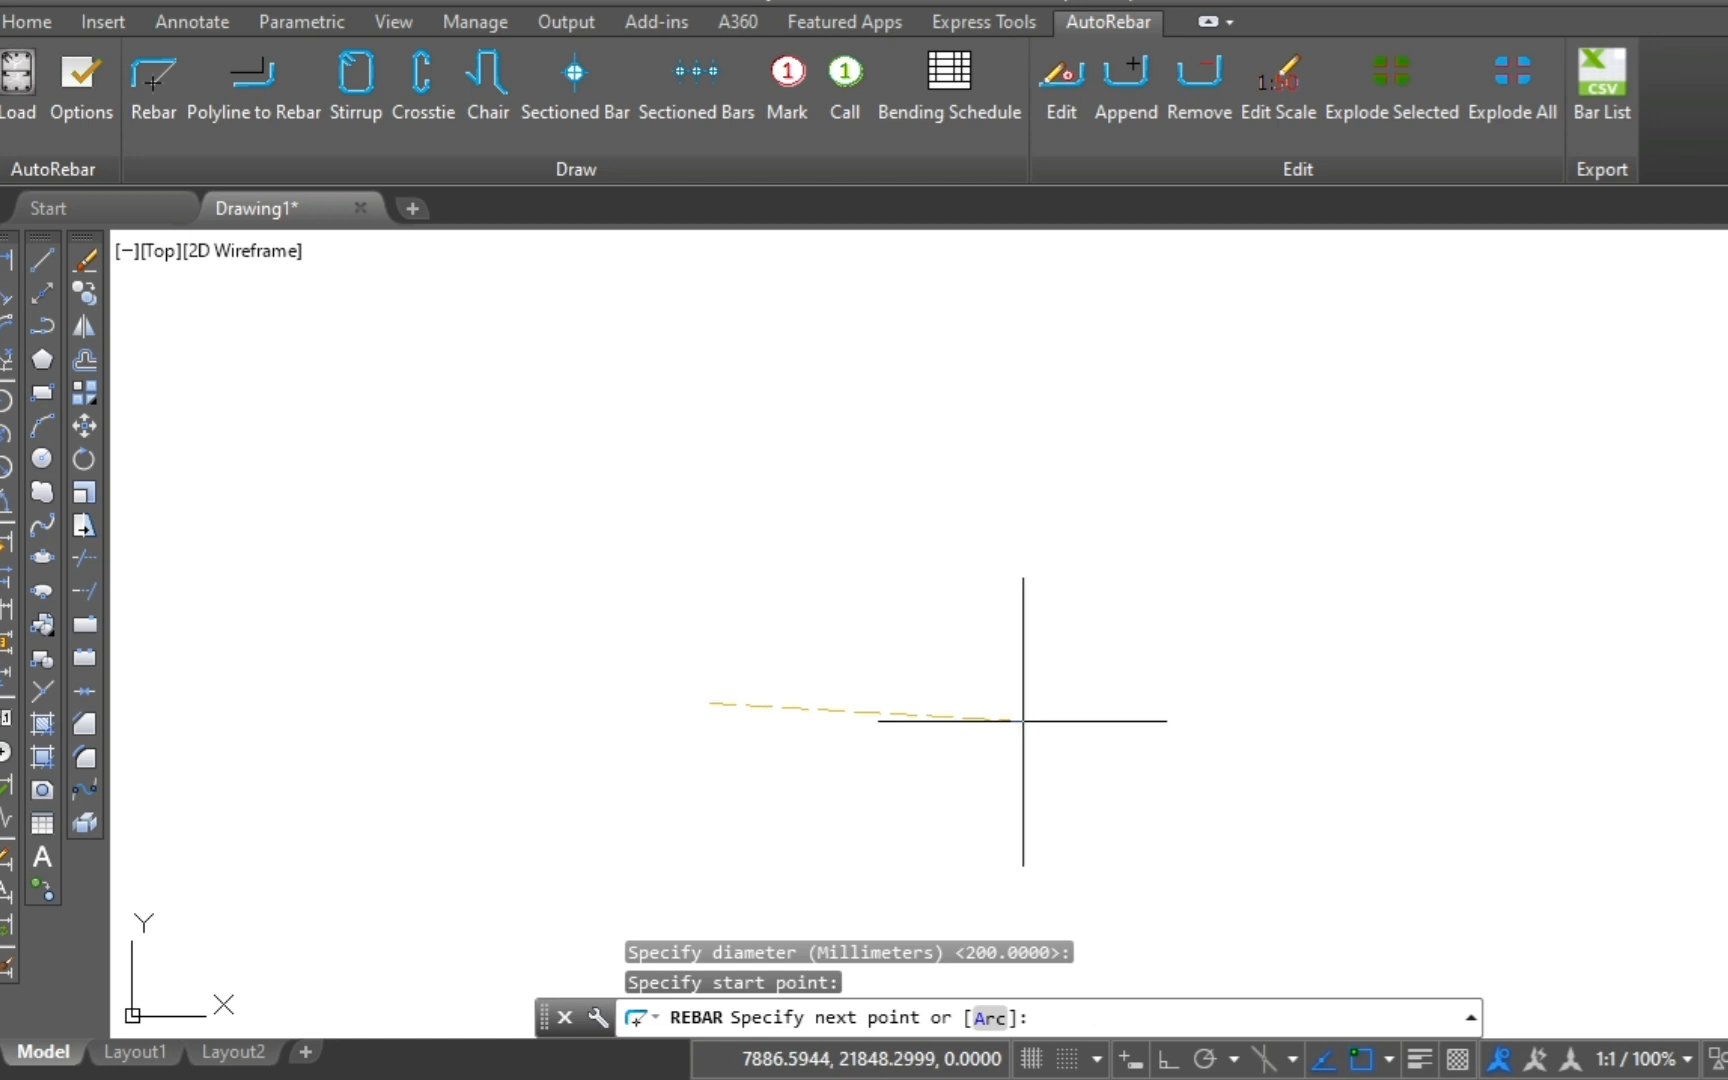
{"action": "left_click", "coordinate": [1053, 699]}
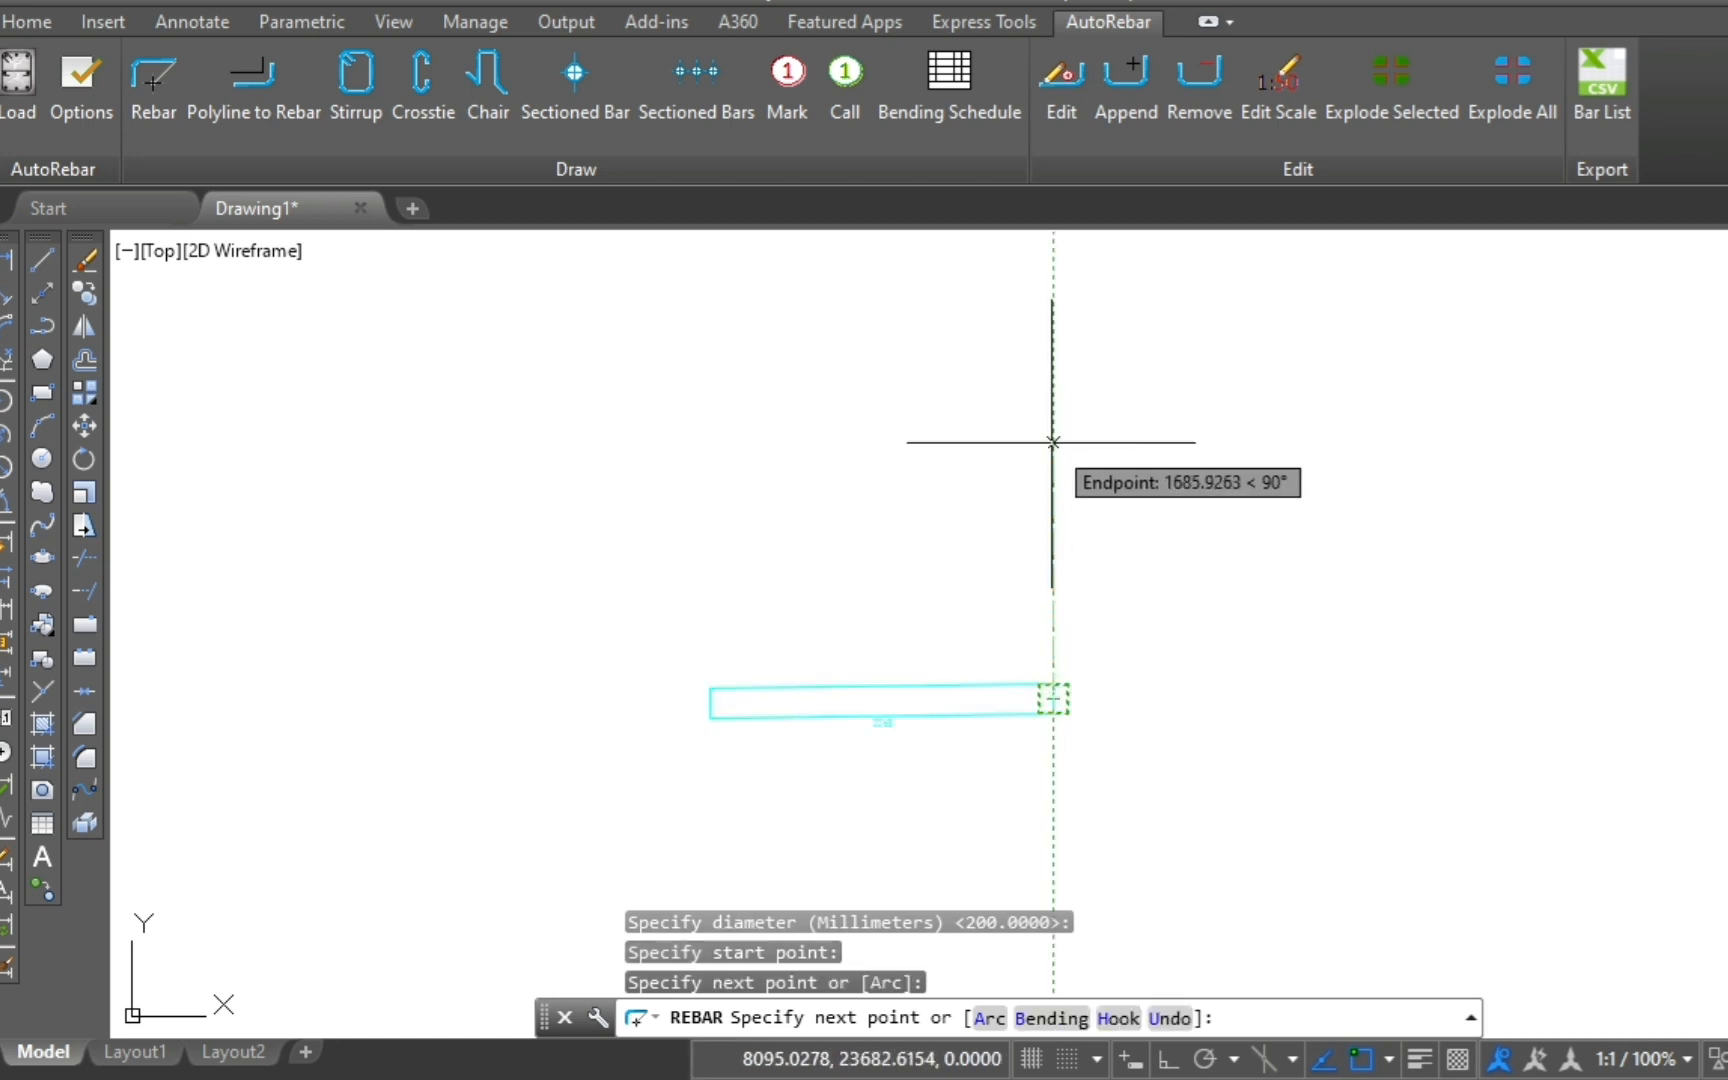
{"action": "left_click", "coordinate": [1053, 441]}
{"action": "key", "text": "Escape"}
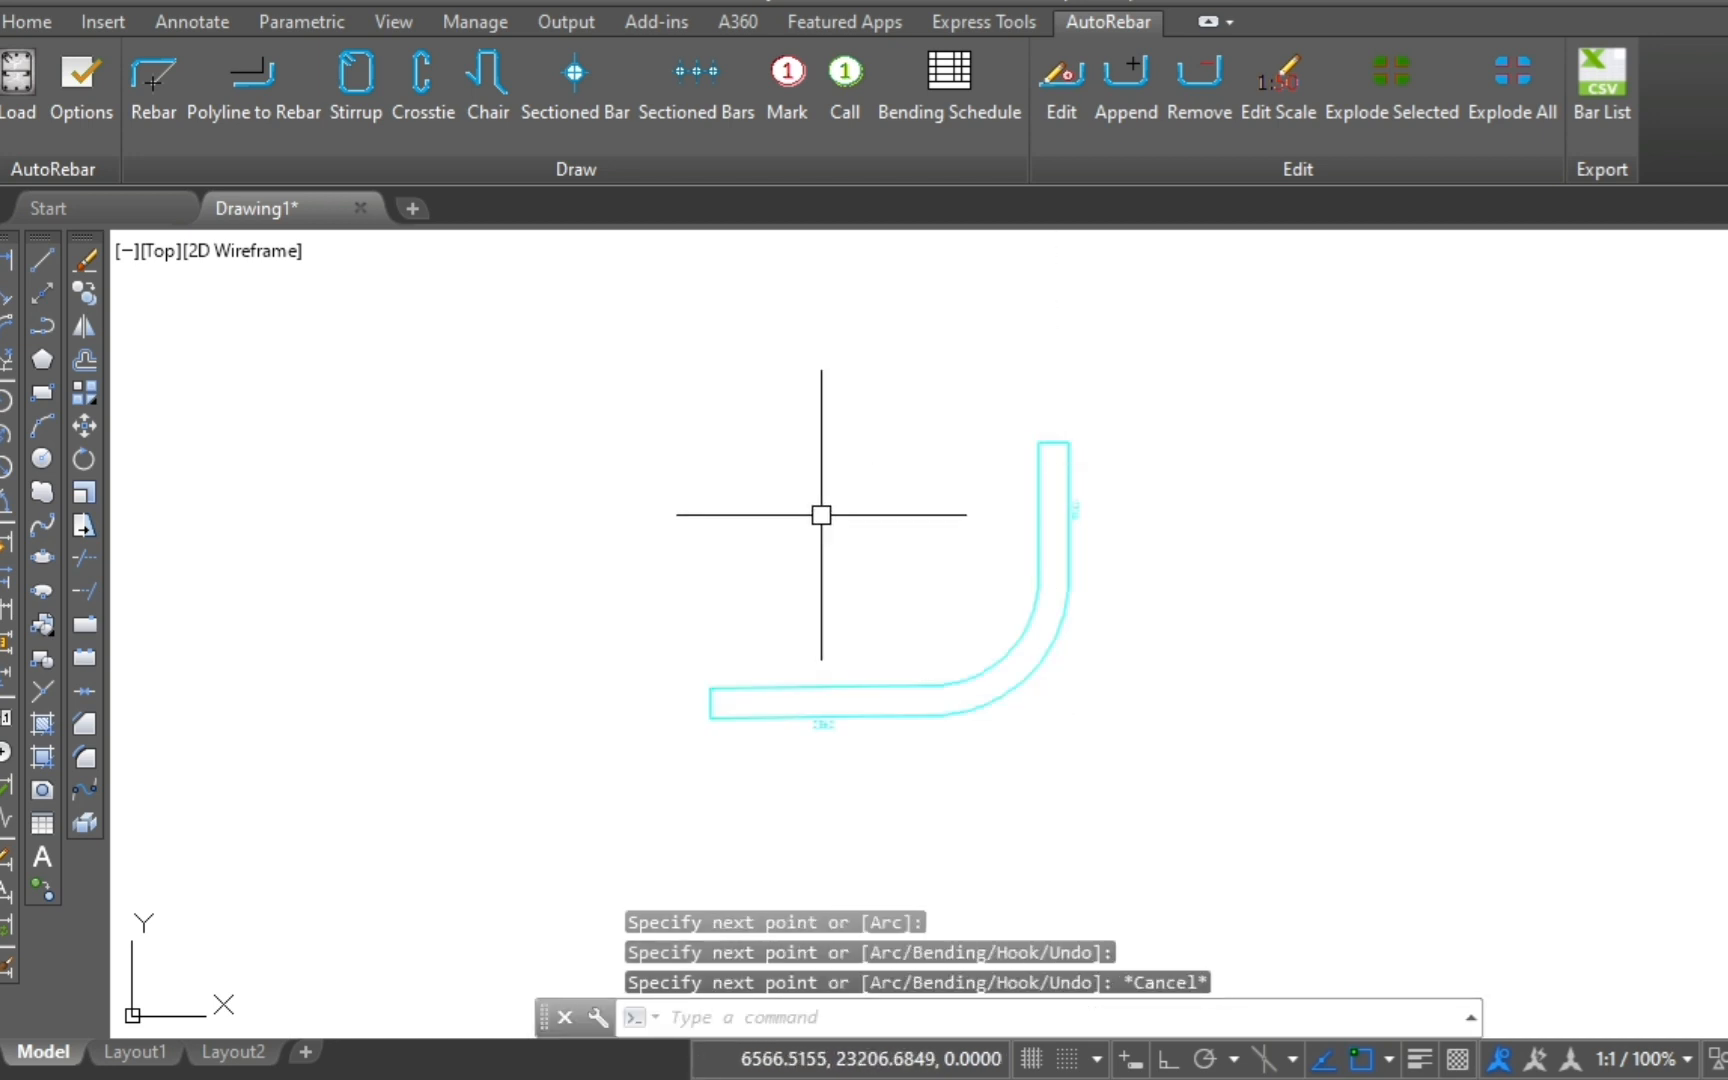
{"action": "scroll", "coordinate": [831, 510], "scroll_direction": "up", "scroll_amount": 2}
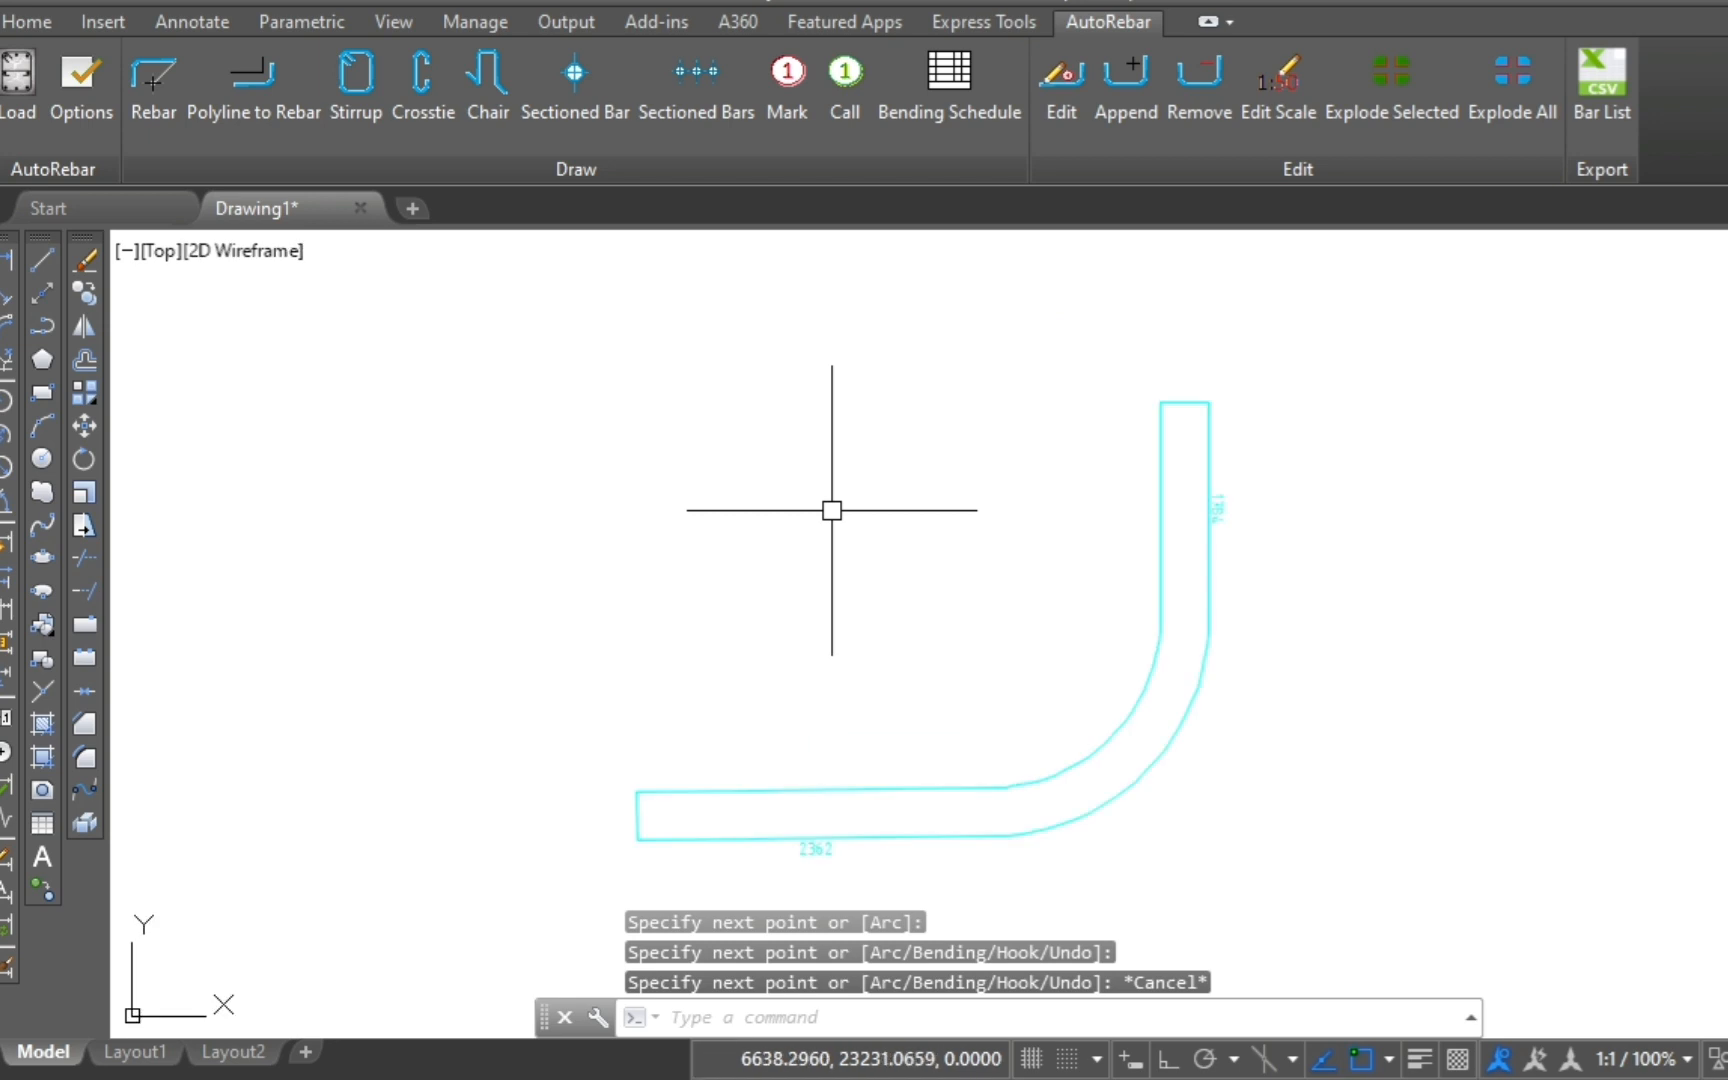
Step: Place a horizontal mark for the new rebar beside the upper end of its vertical leg
{"action": "left_click", "coordinate": [784, 94]}
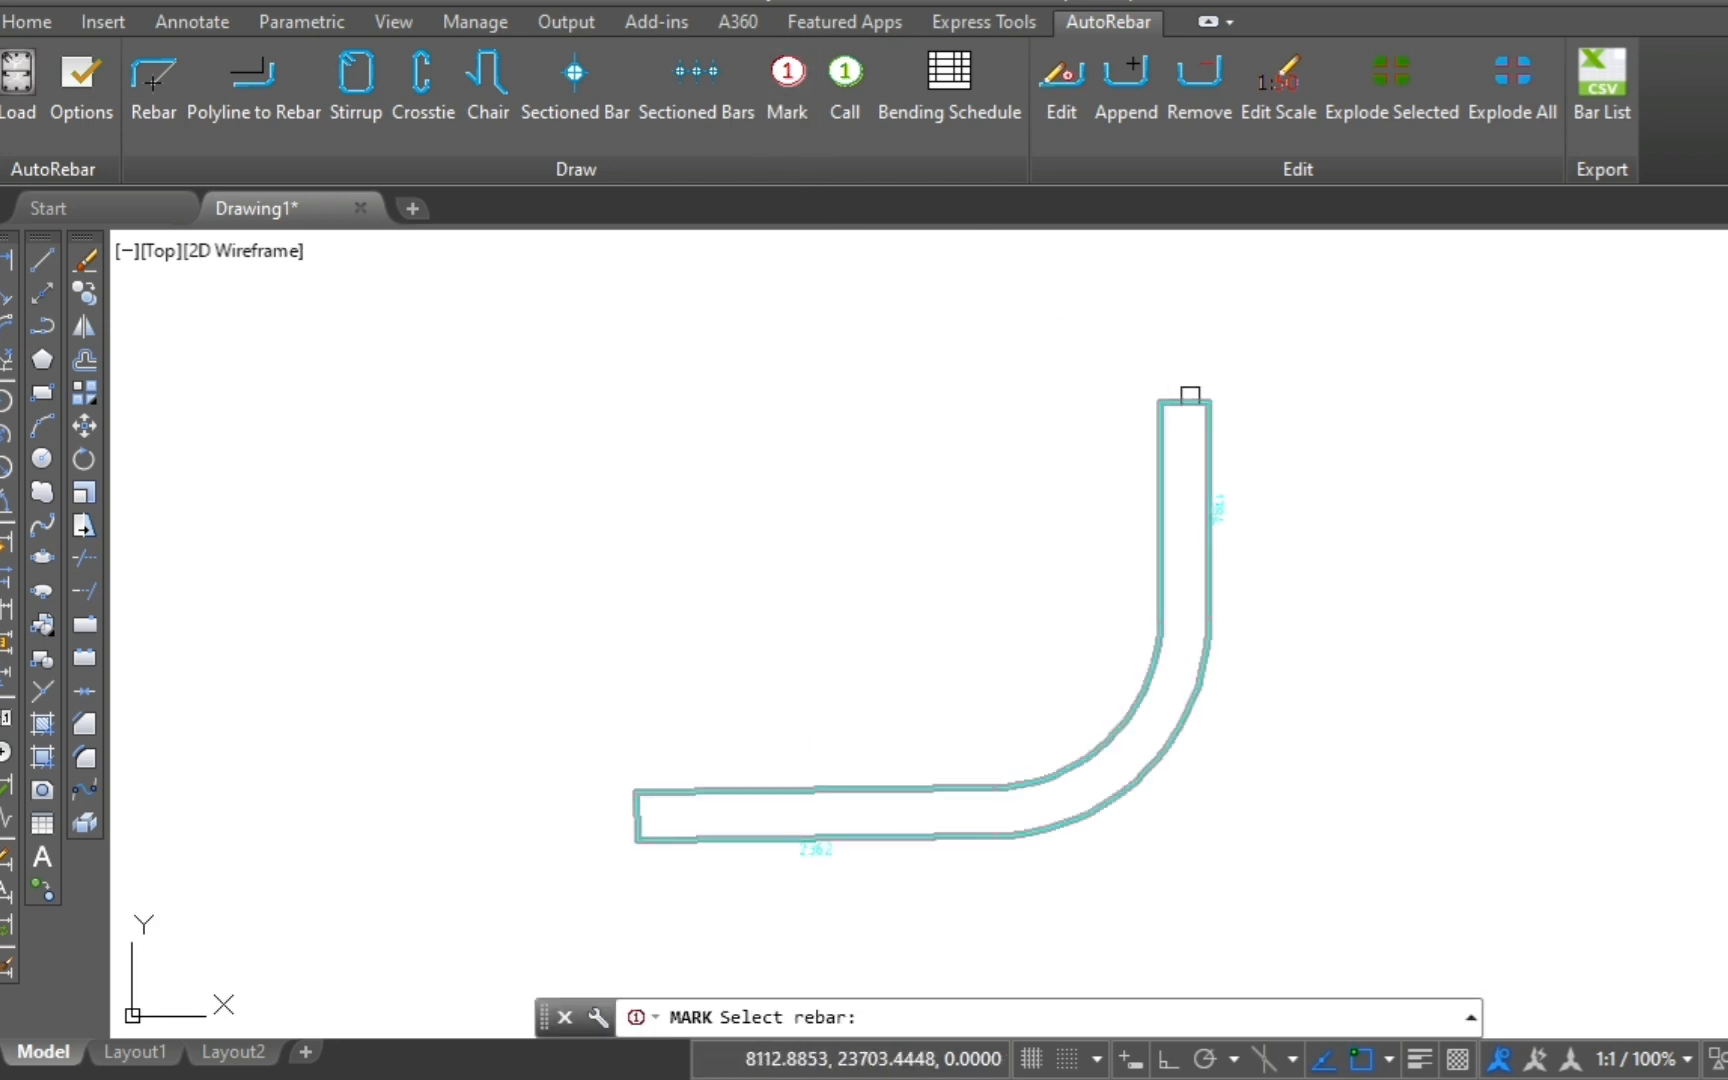
{"action": "left_click", "coordinate": [1188, 390]}
{"action": "left_click", "coordinate": [1290, 396]}
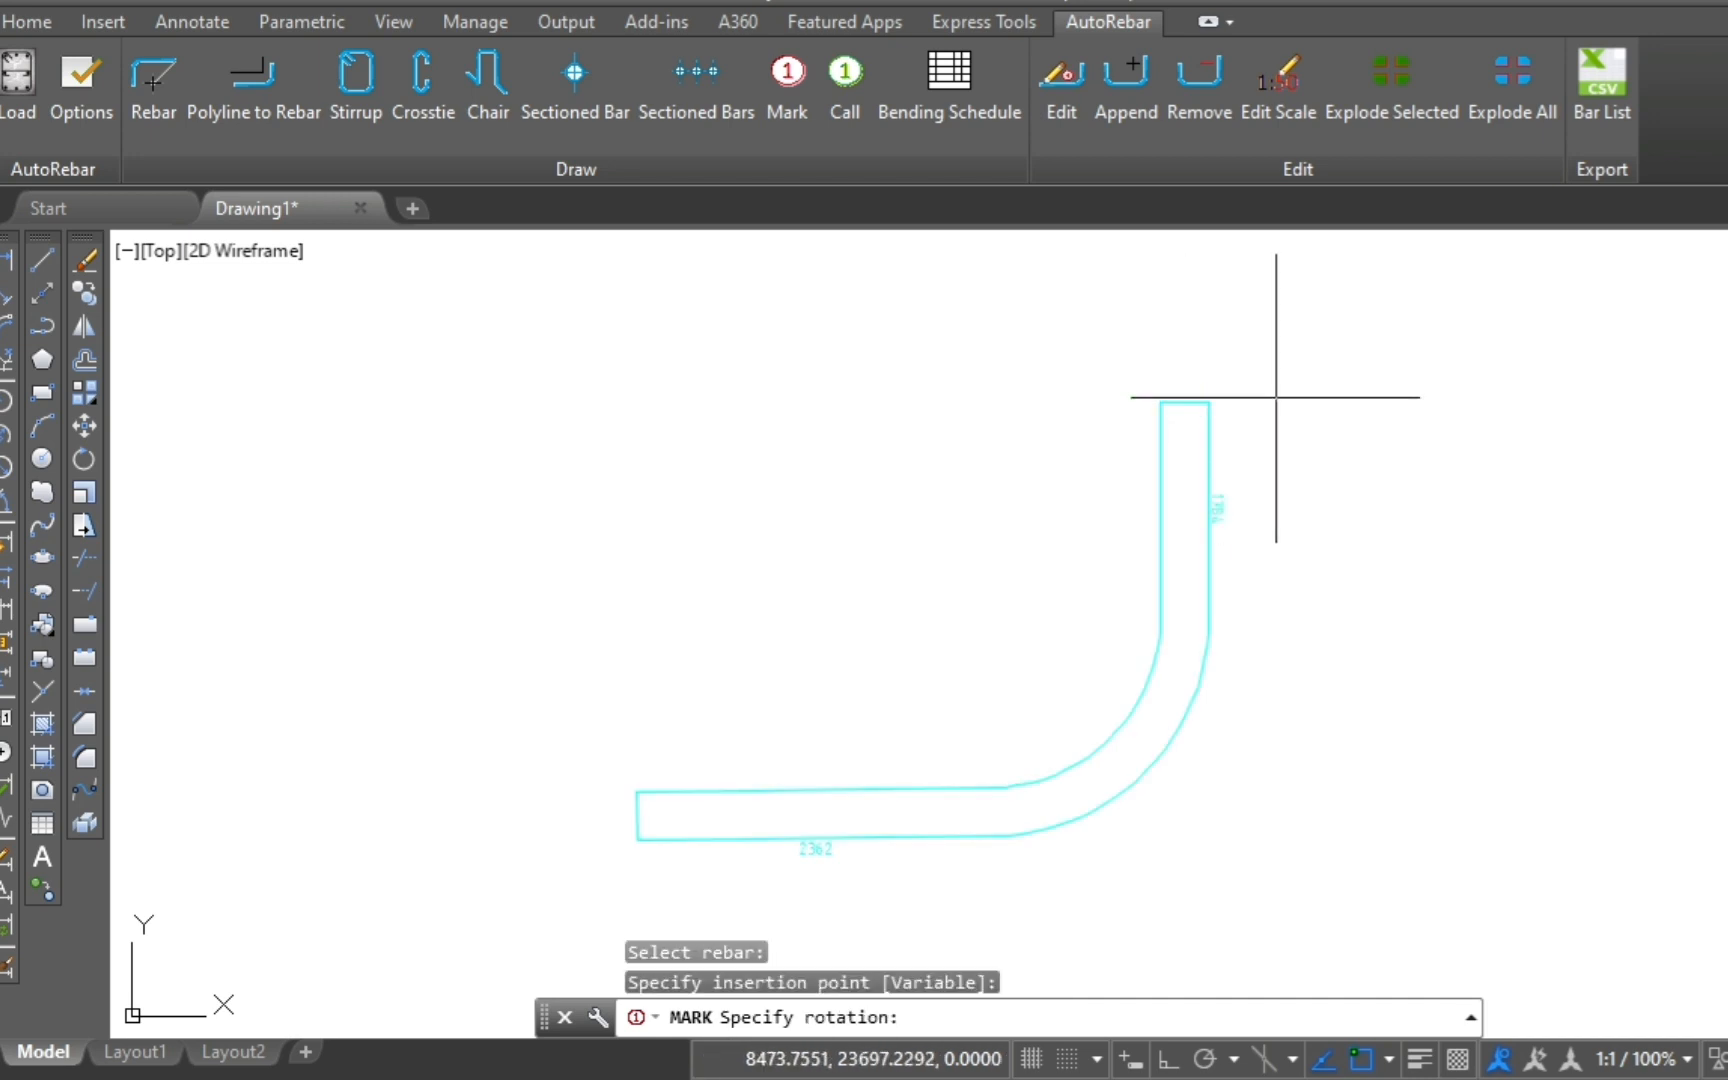
{"action": "left_click", "coordinate": [1482, 396]}
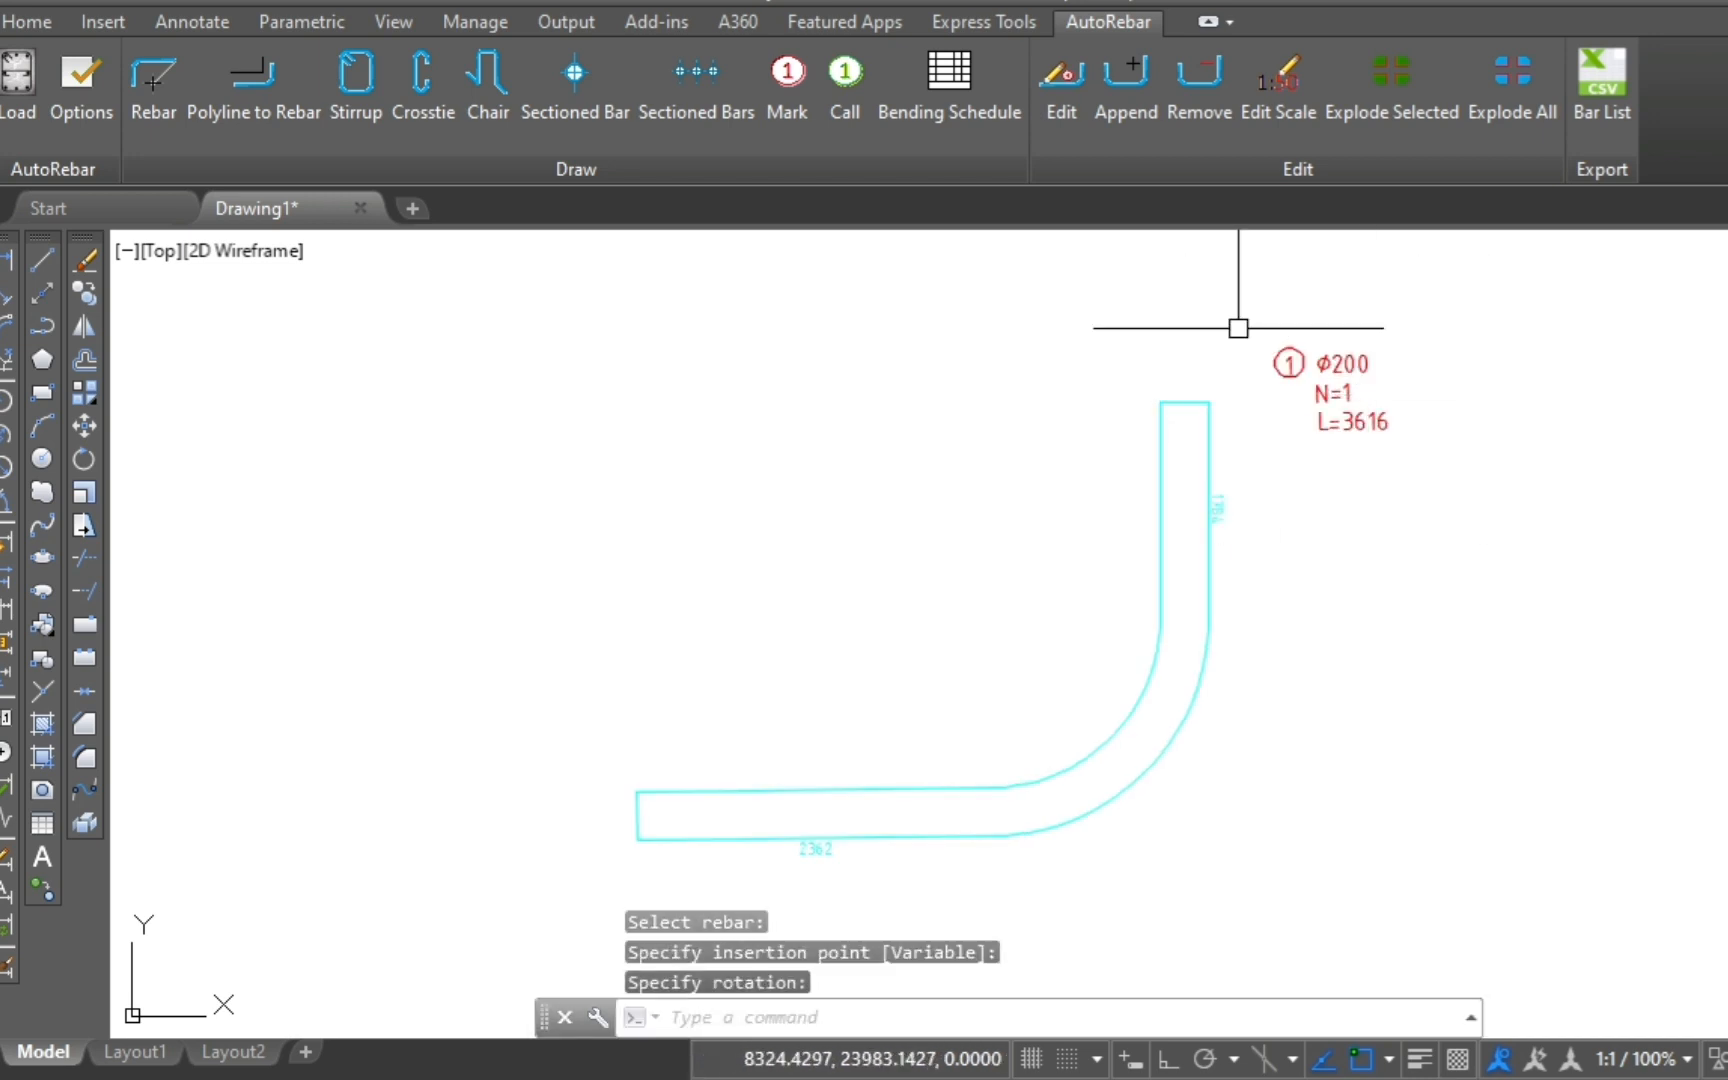
Step: Edit the rebar mark to set its spacing S to 150 mm
{"action": "left_click", "coordinate": [1286, 366]}
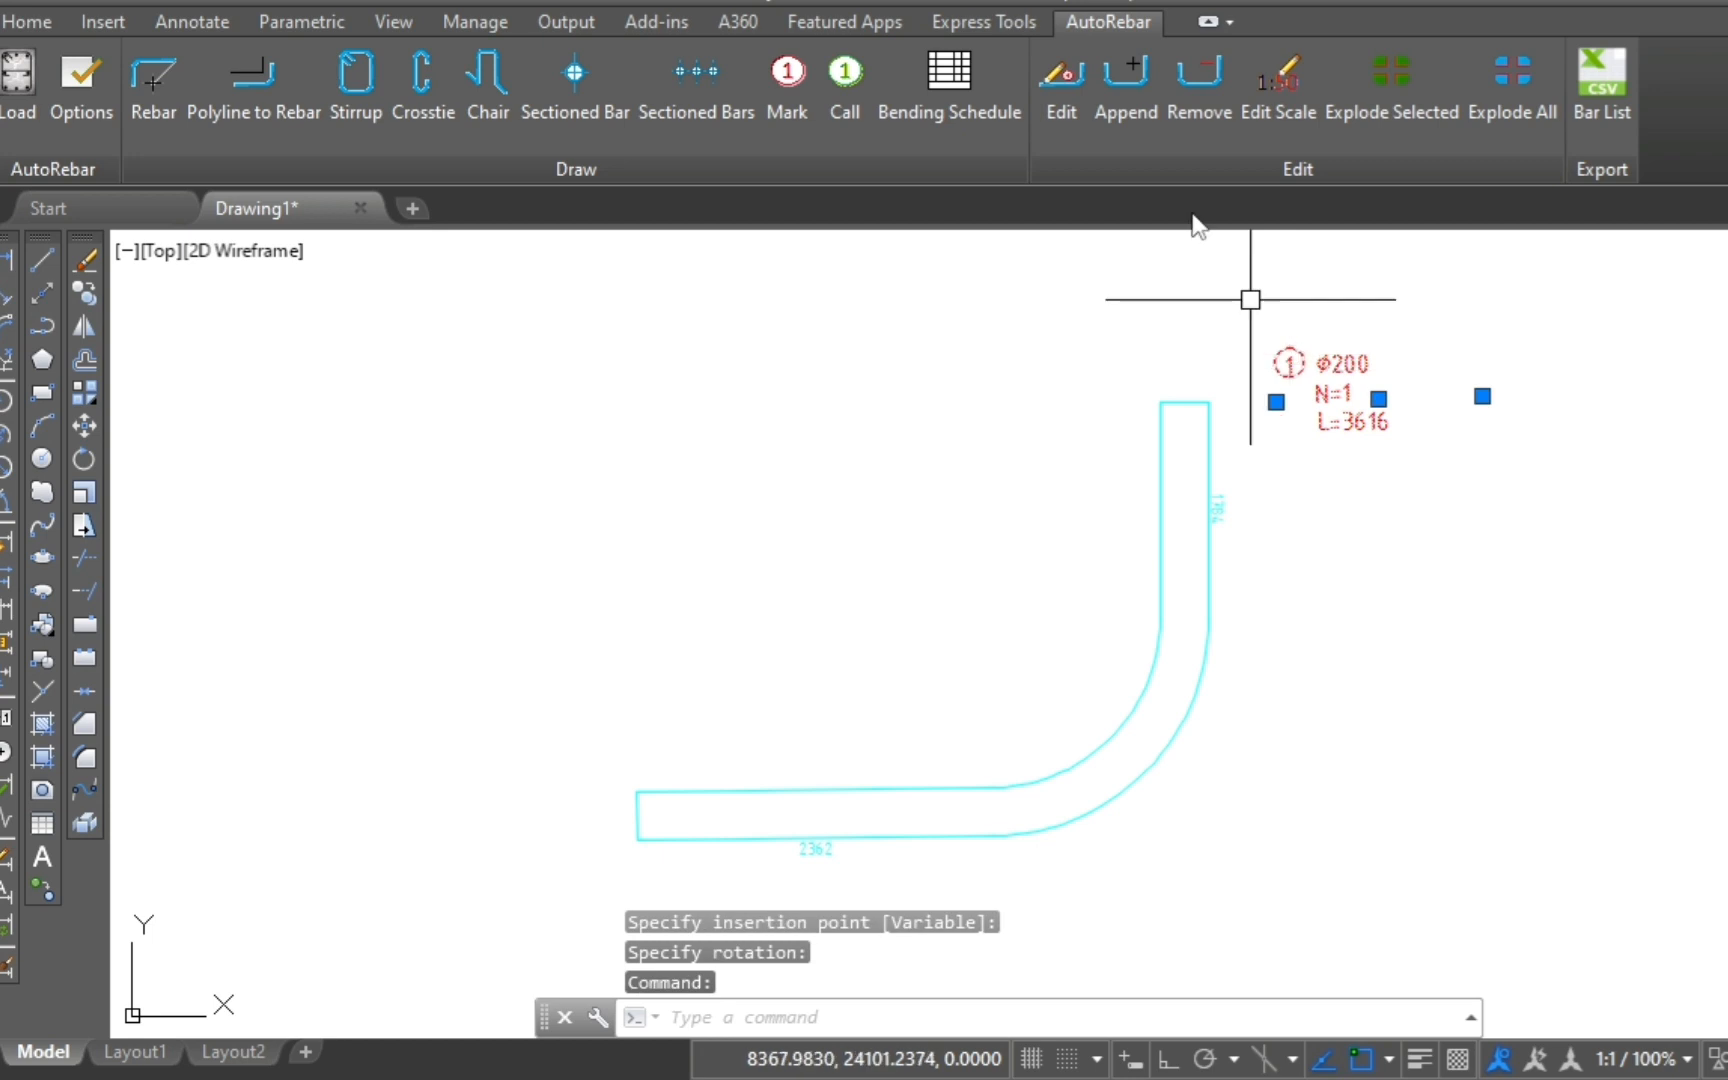
{"action": "left_click", "coordinate": [1071, 86]}
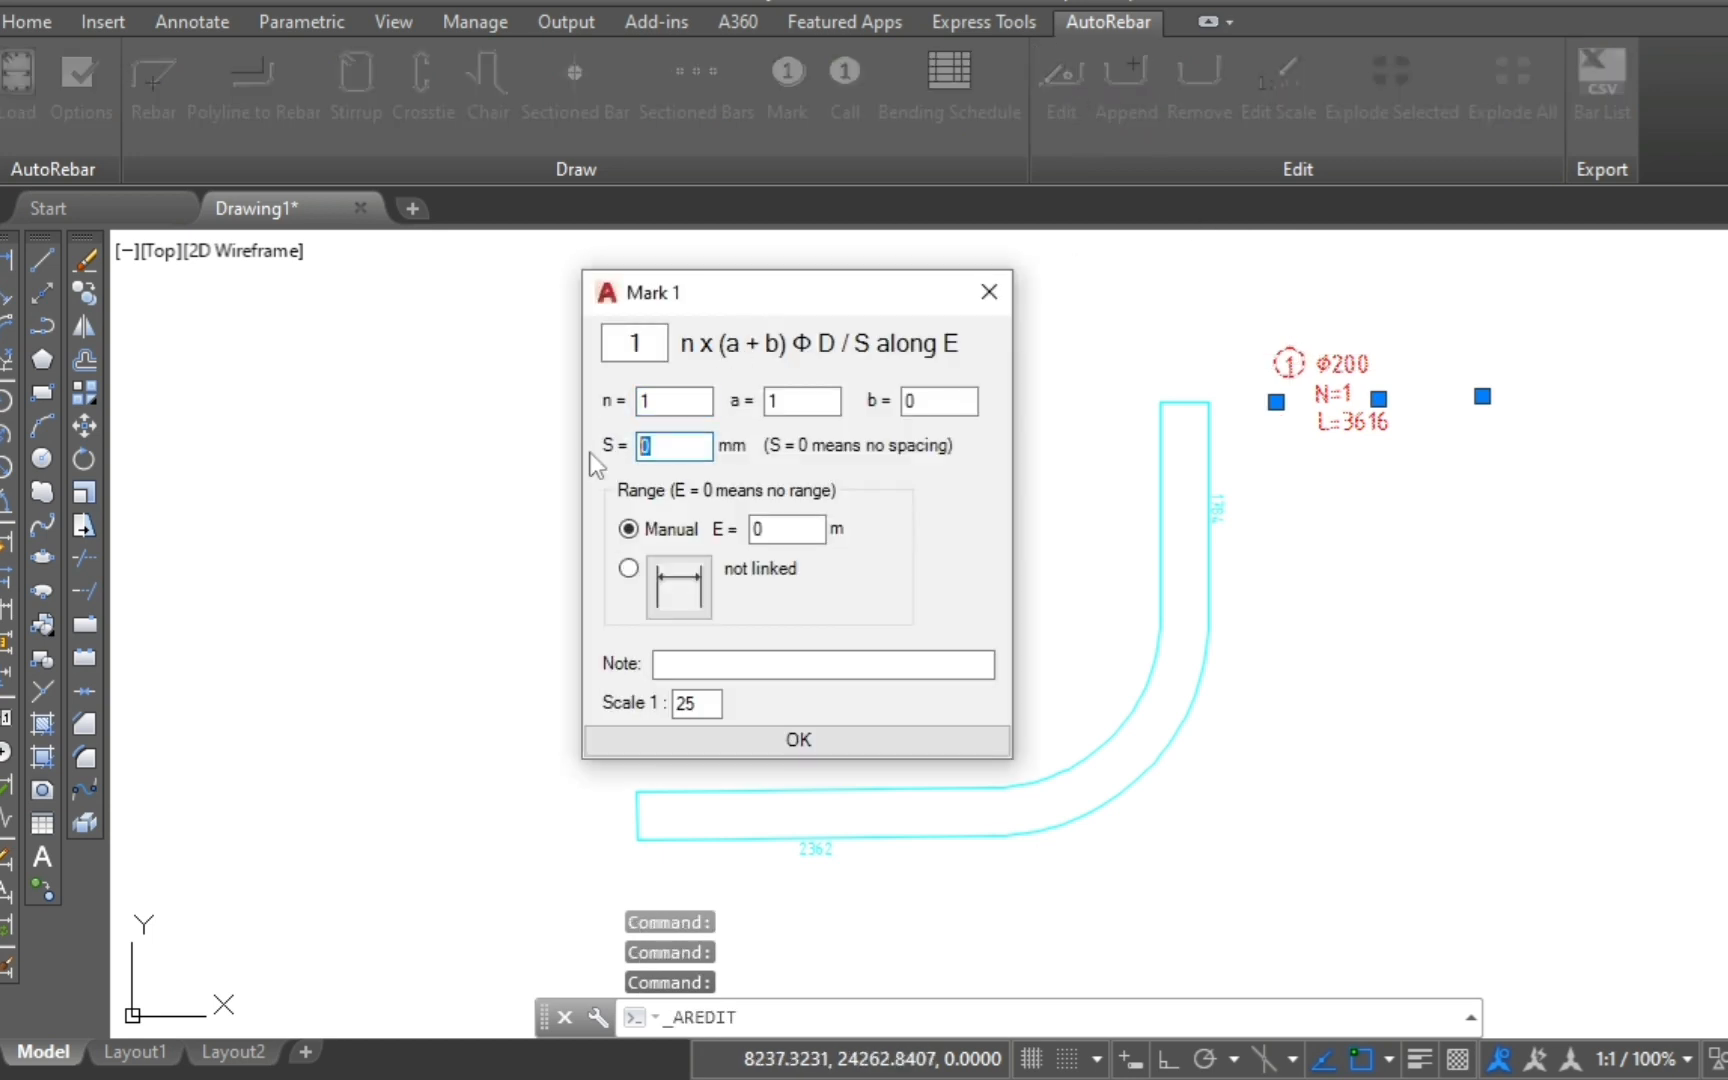
{"action": "type", "text": "15"}
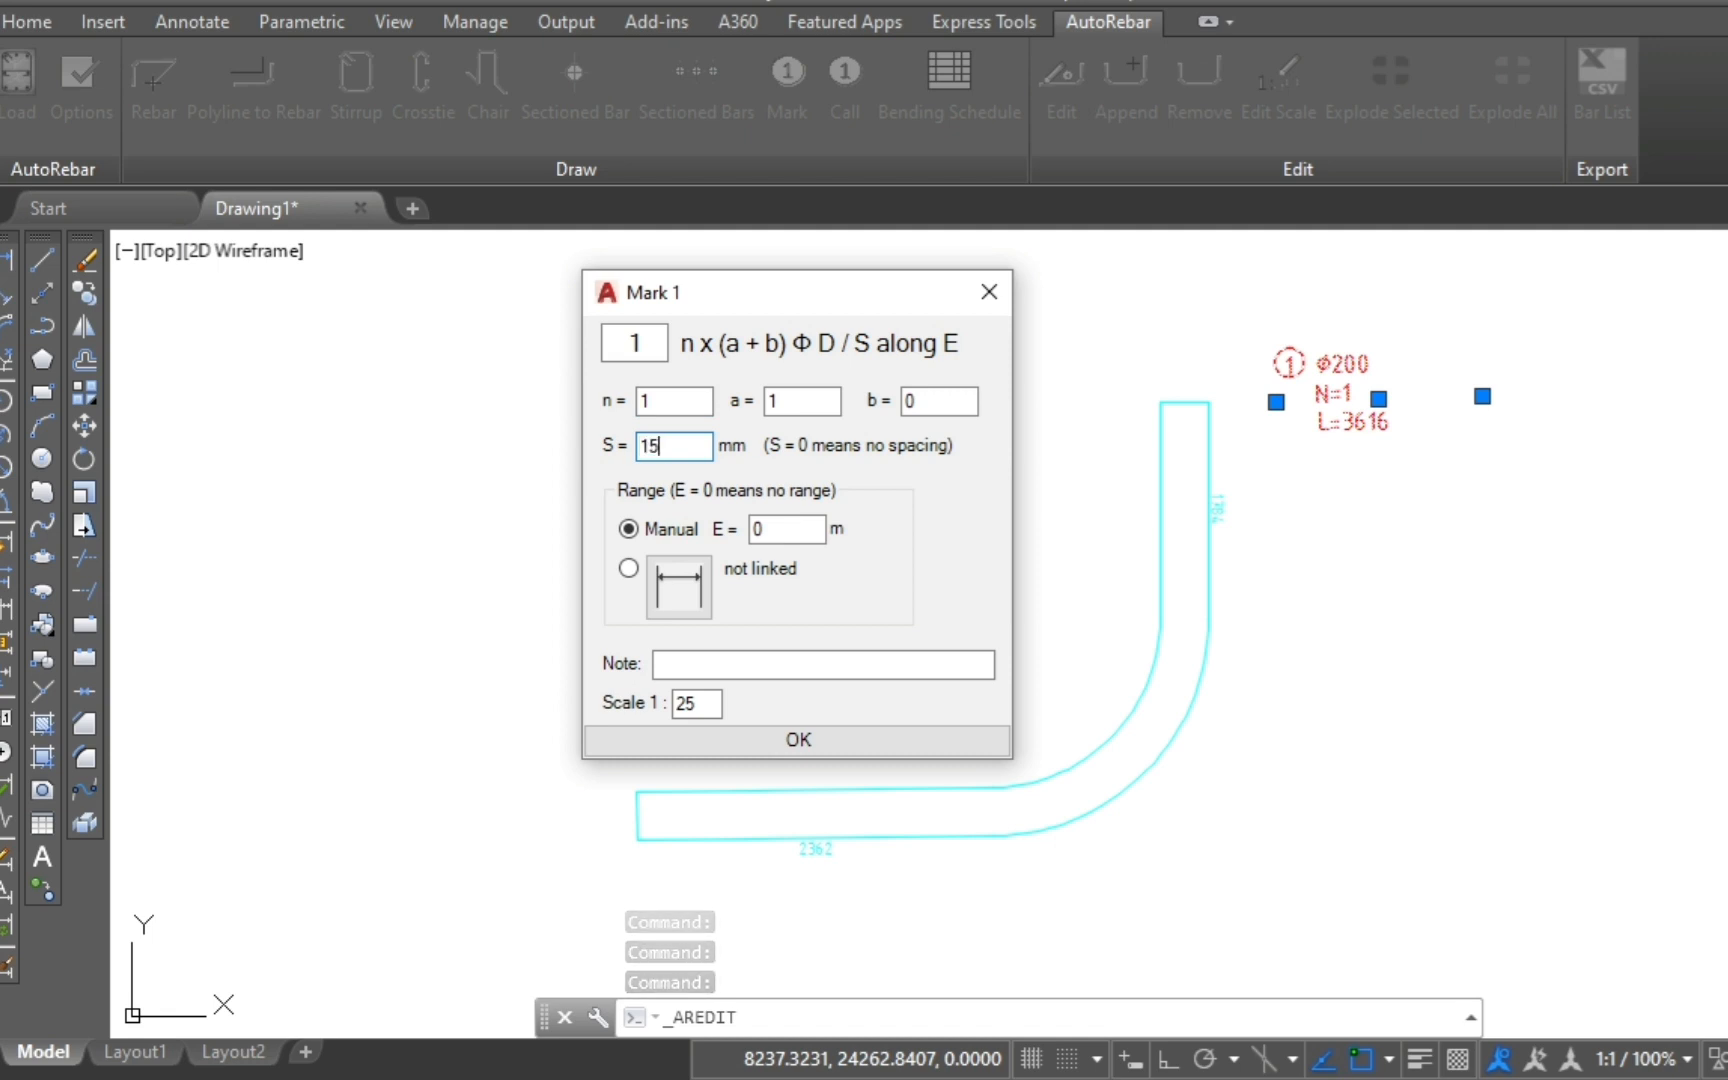
{"action": "left_click", "coordinate": [805, 749]}
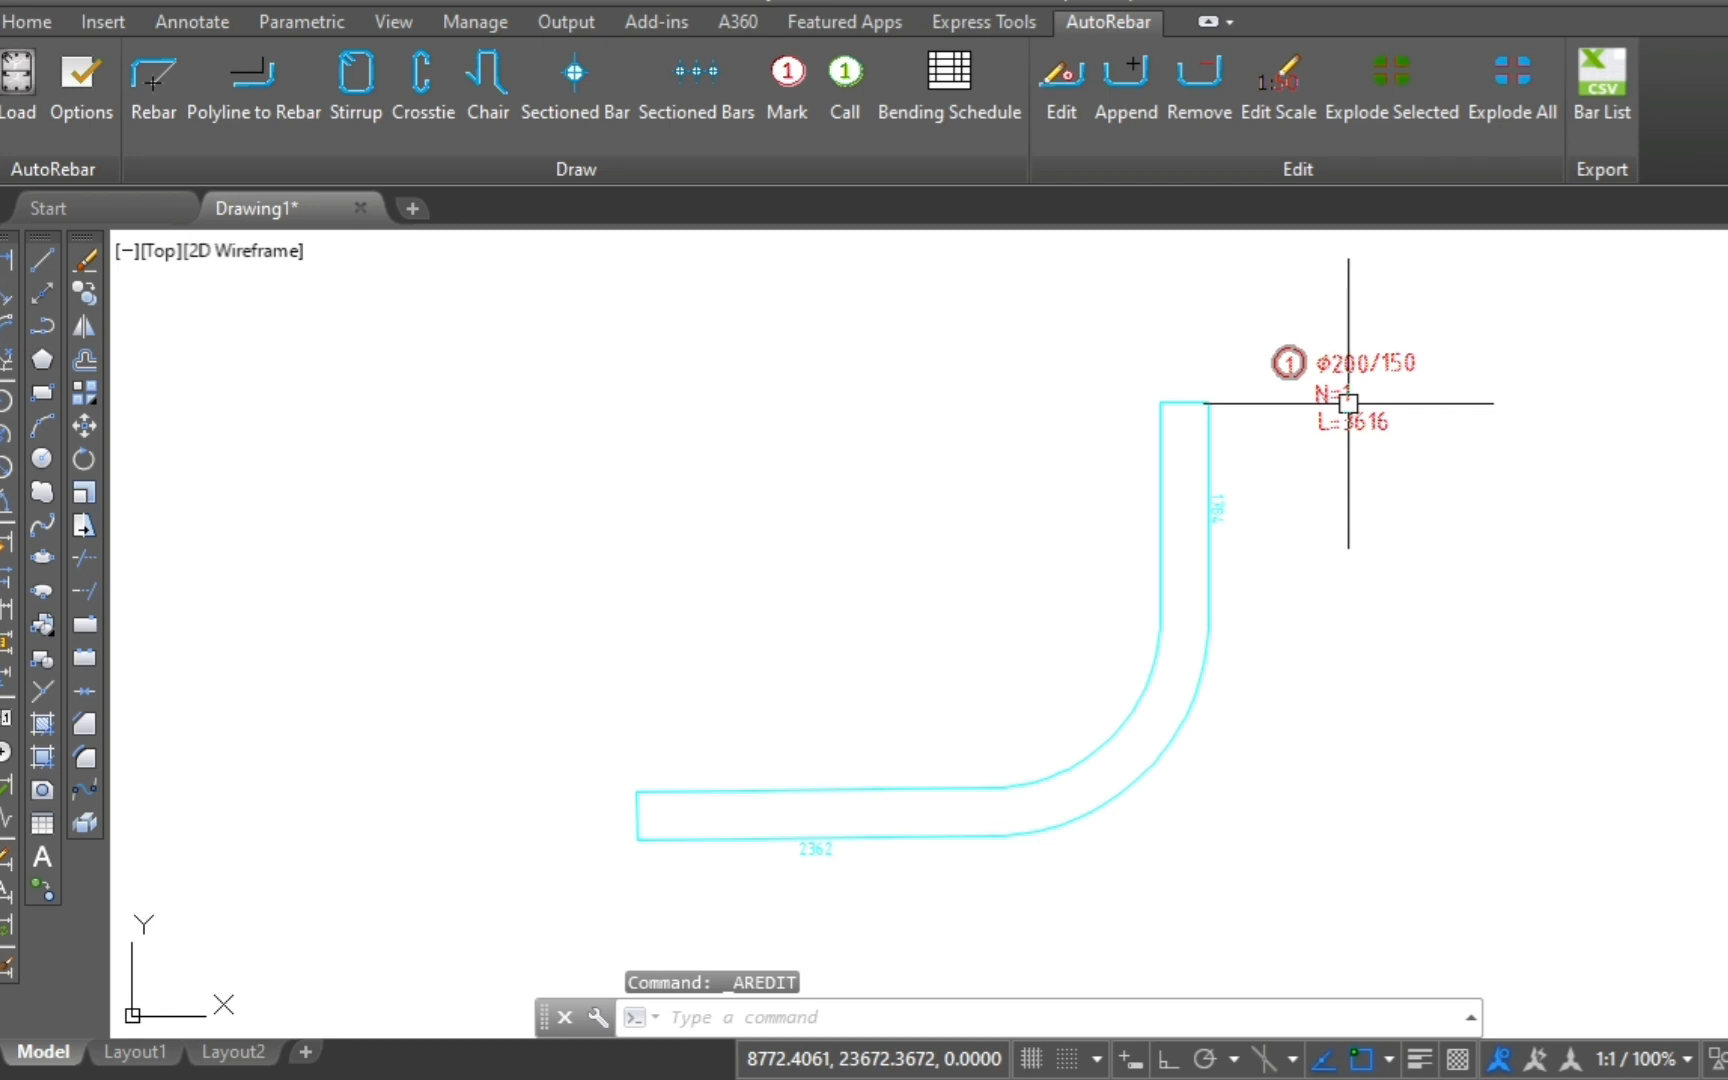
Step: Set the rebar spacing units to Meters and apply the options
{"action": "left_click", "coordinate": [84, 110]}
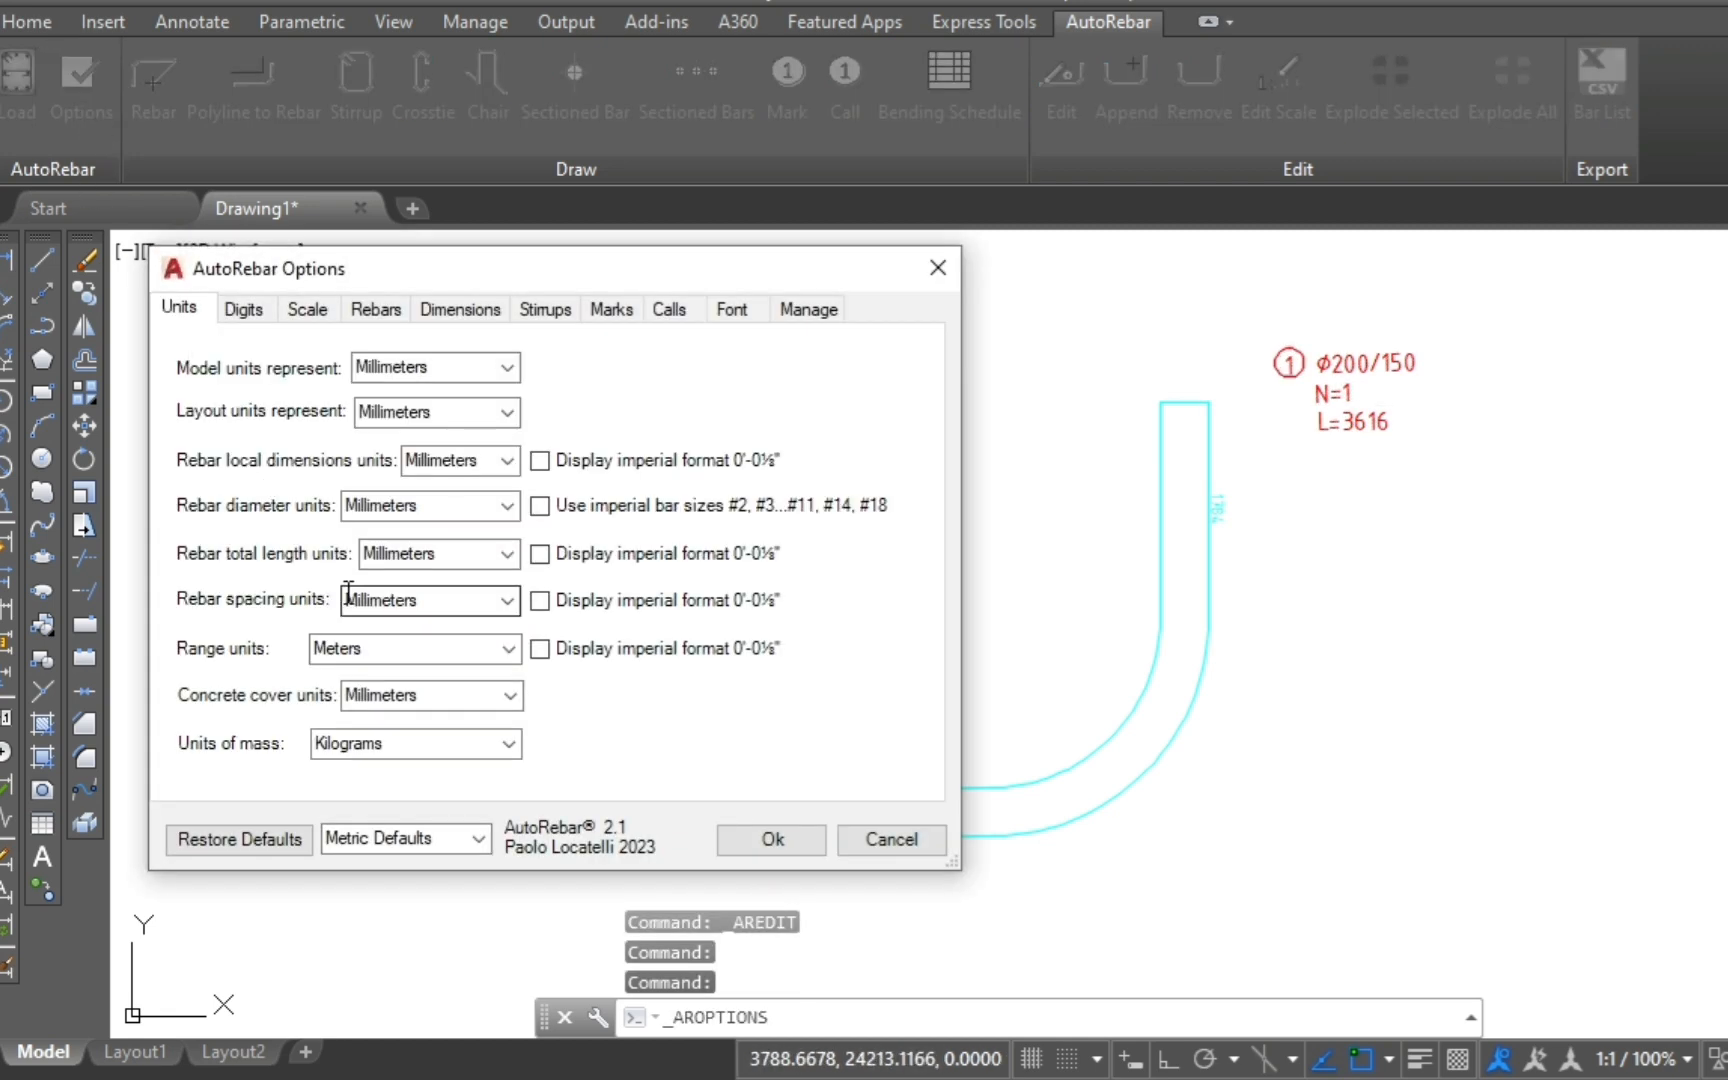
{"action": "left_click", "coordinate": [508, 604]}
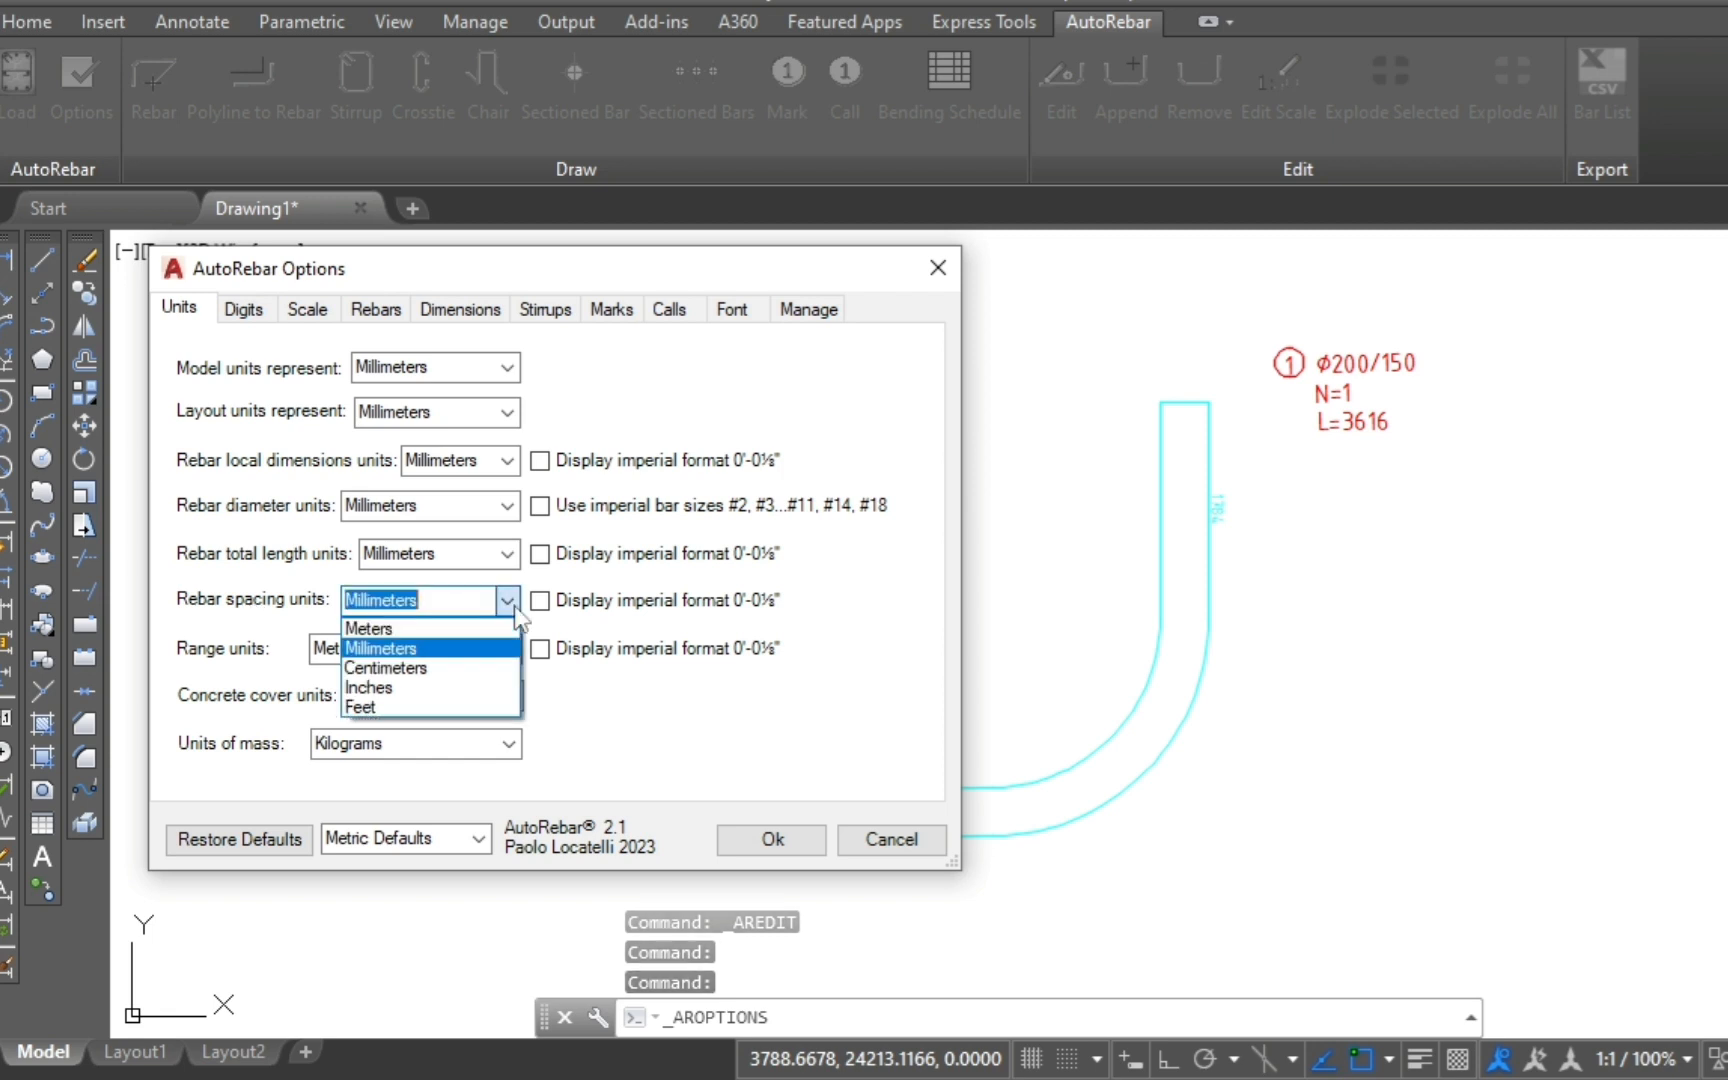
{"action": "left_click", "coordinate": [387, 627]}
{"action": "left_click", "coordinate": [772, 840]}
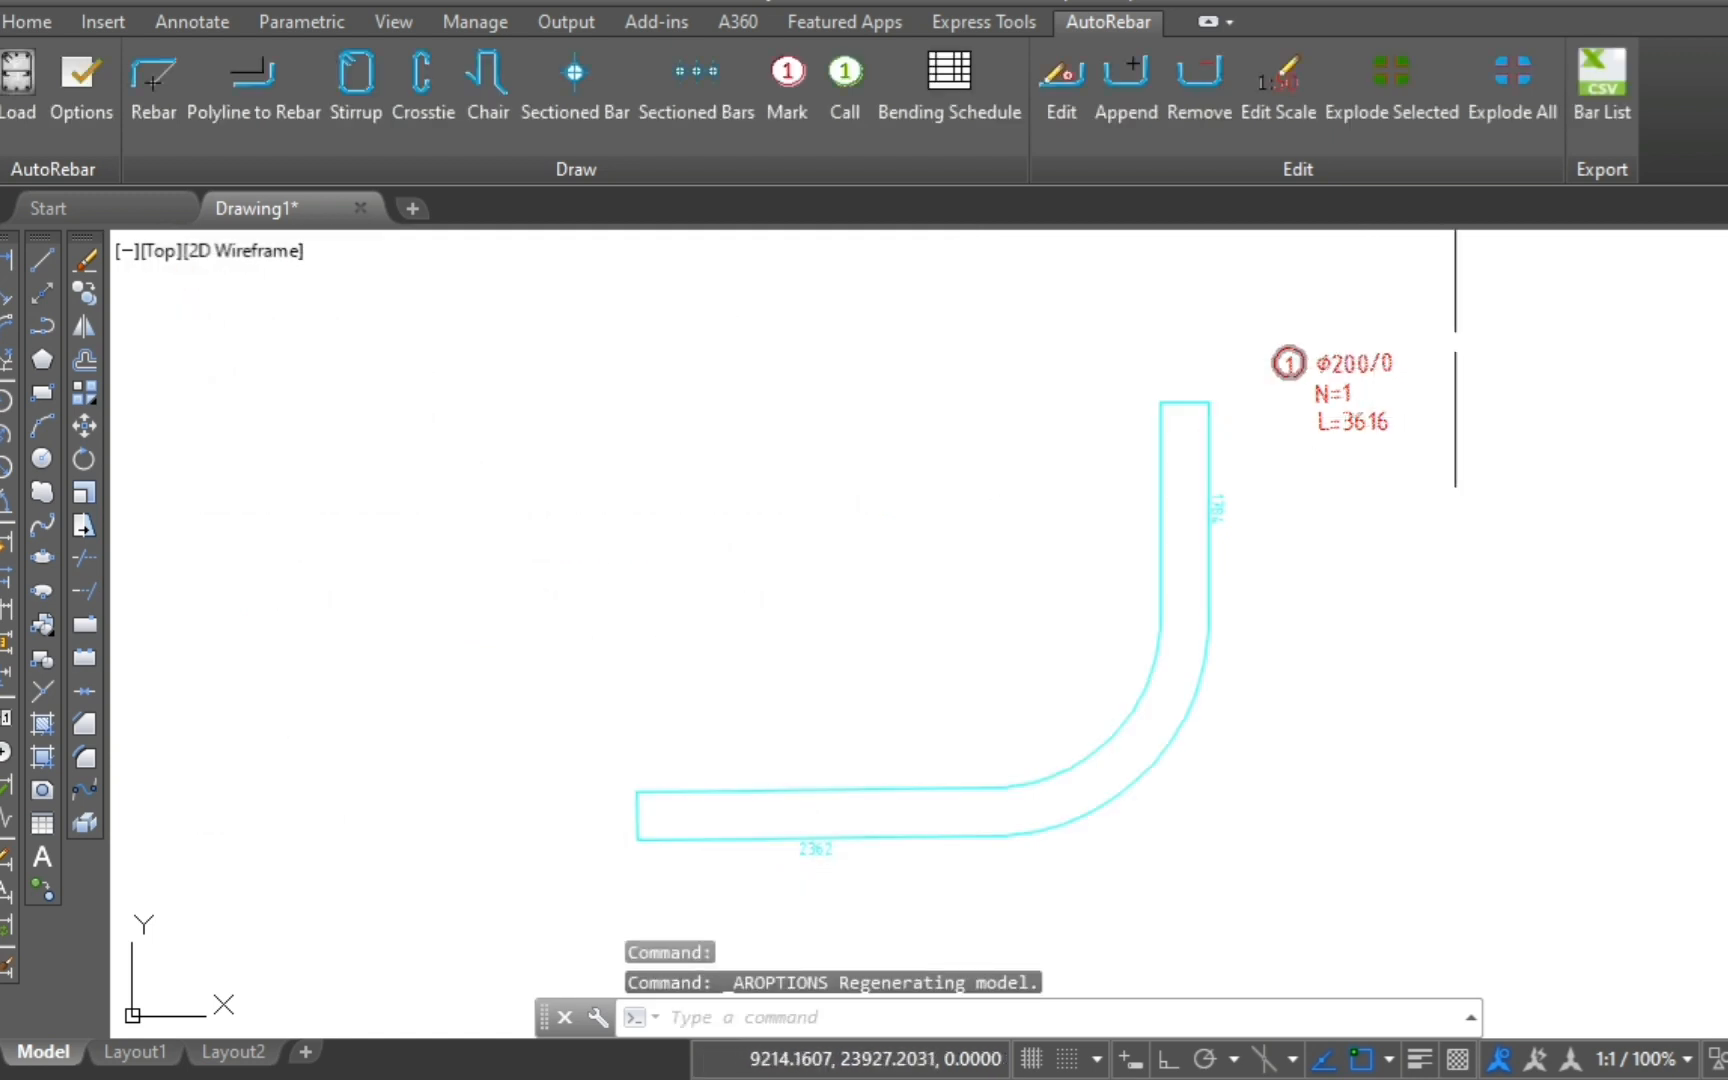
Step: Set the rebar spacing units to Centimeters and apply the options
{"action": "left_click", "coordinate": [84, 96]}
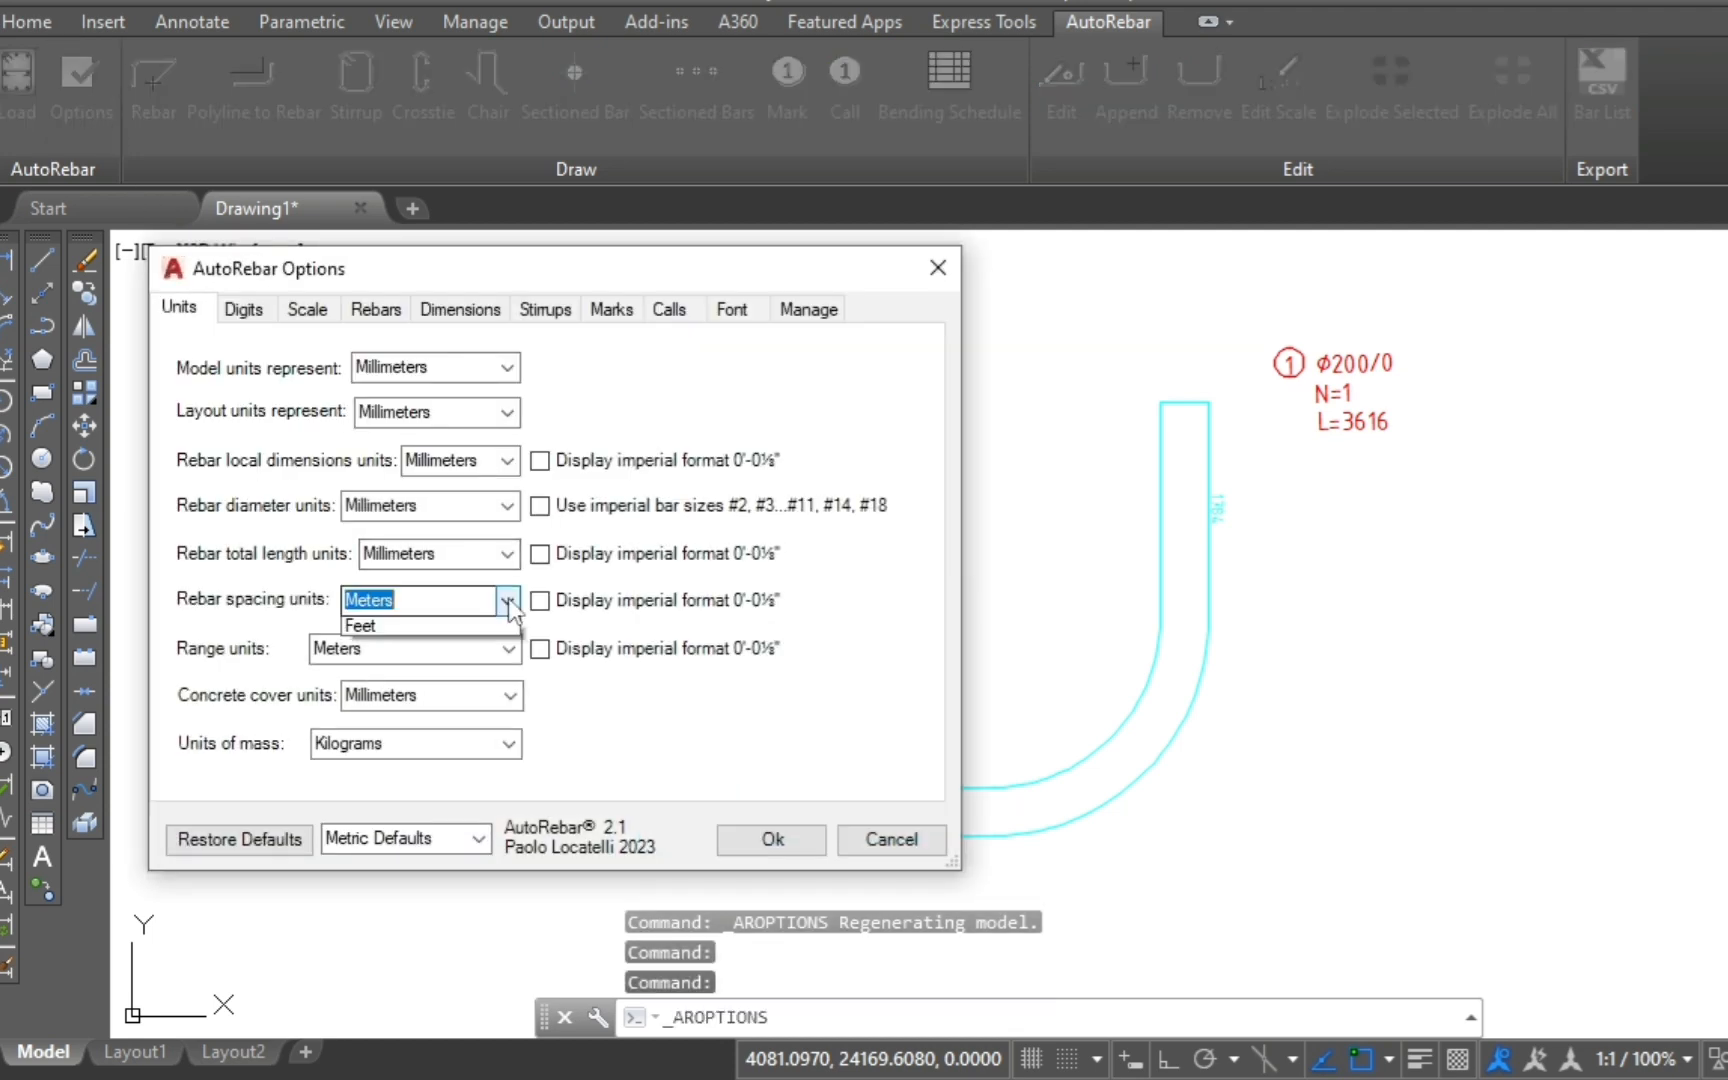
{"action": "left_click", "coordinate": [400, 666]}
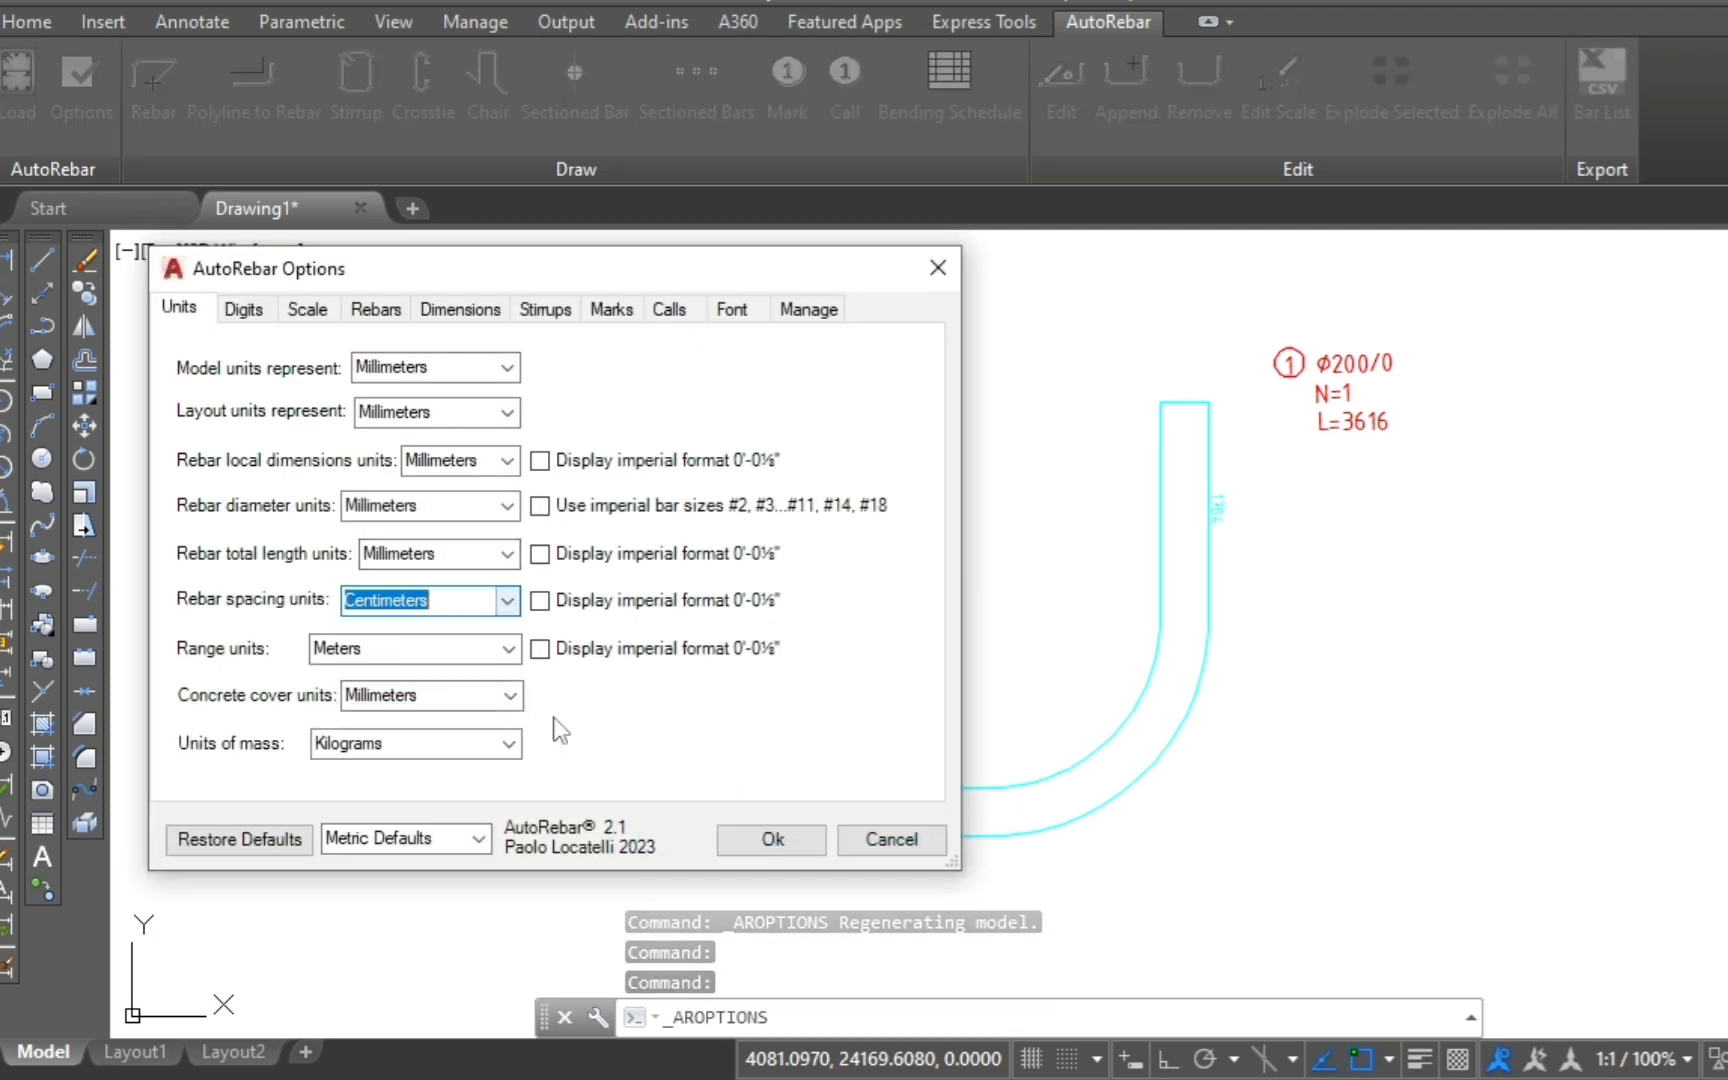
{"action": "left_click", "coordinate": [815, 845]}
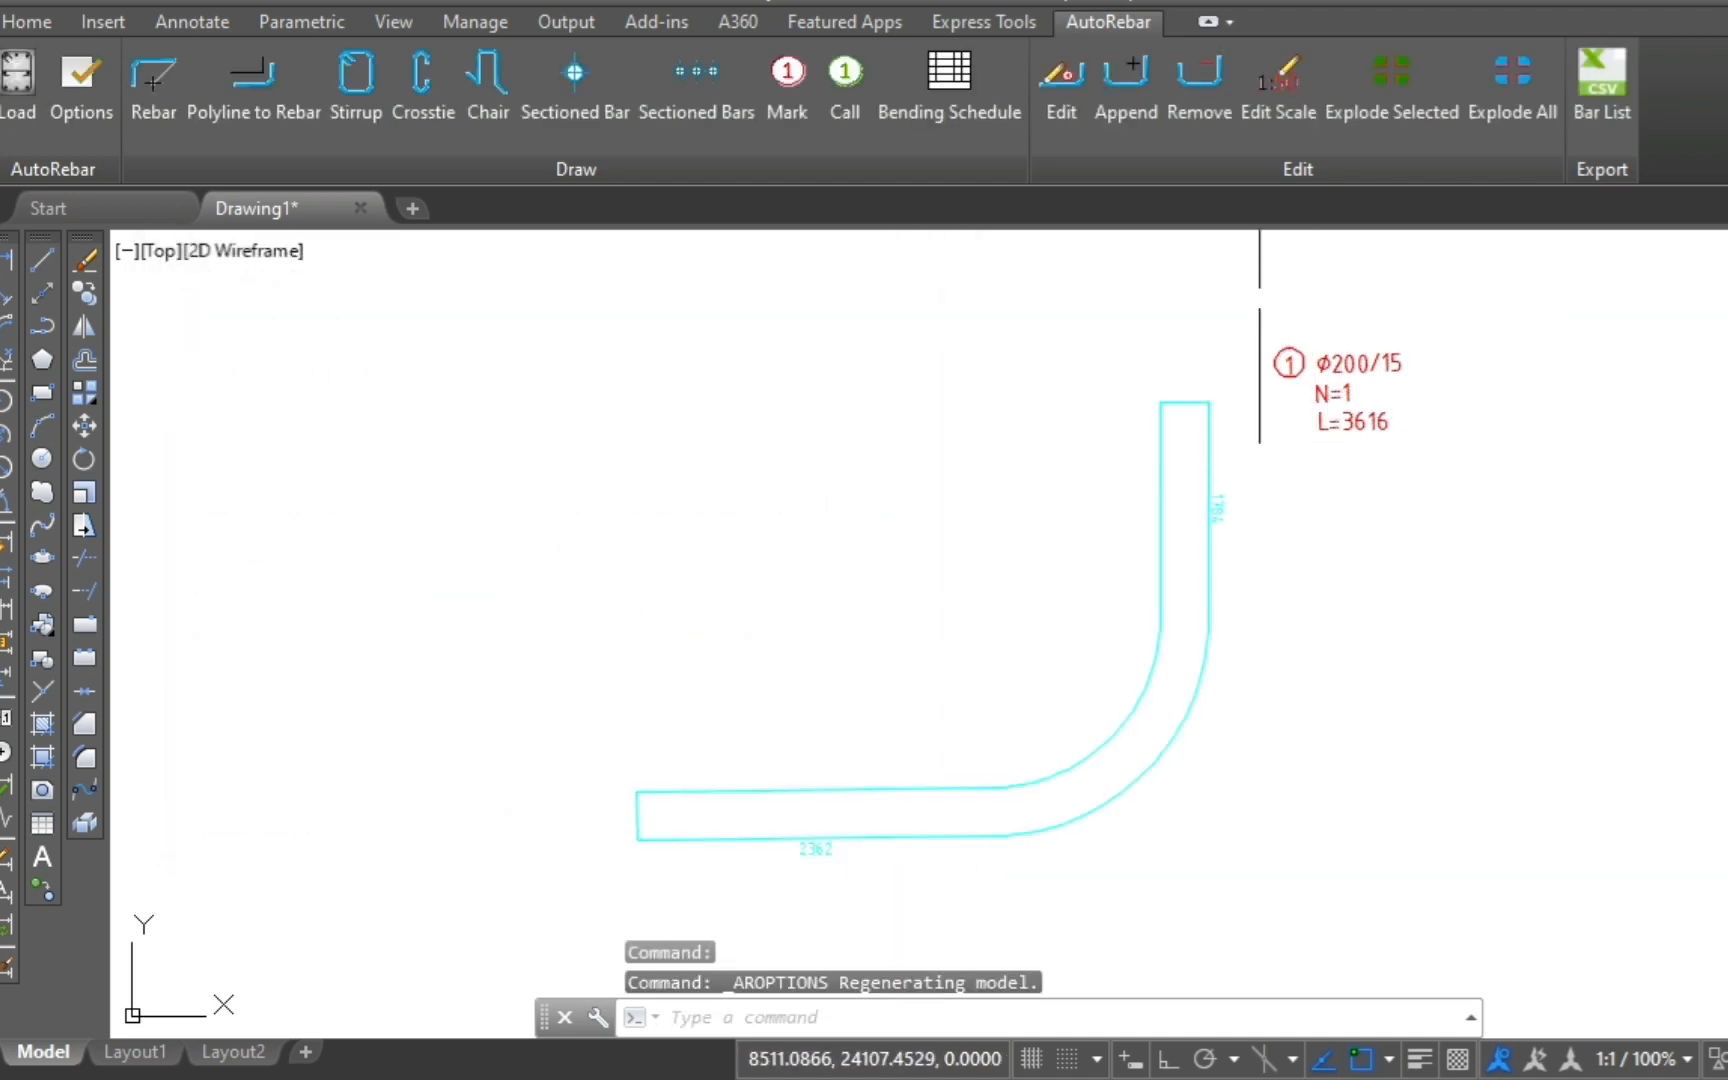
Step: Set the rebar spacing units to Inches, turn on their 0'-0½" imperial format display, and apply the options
{"action": "left_click", "coordinate": [72, 72]}
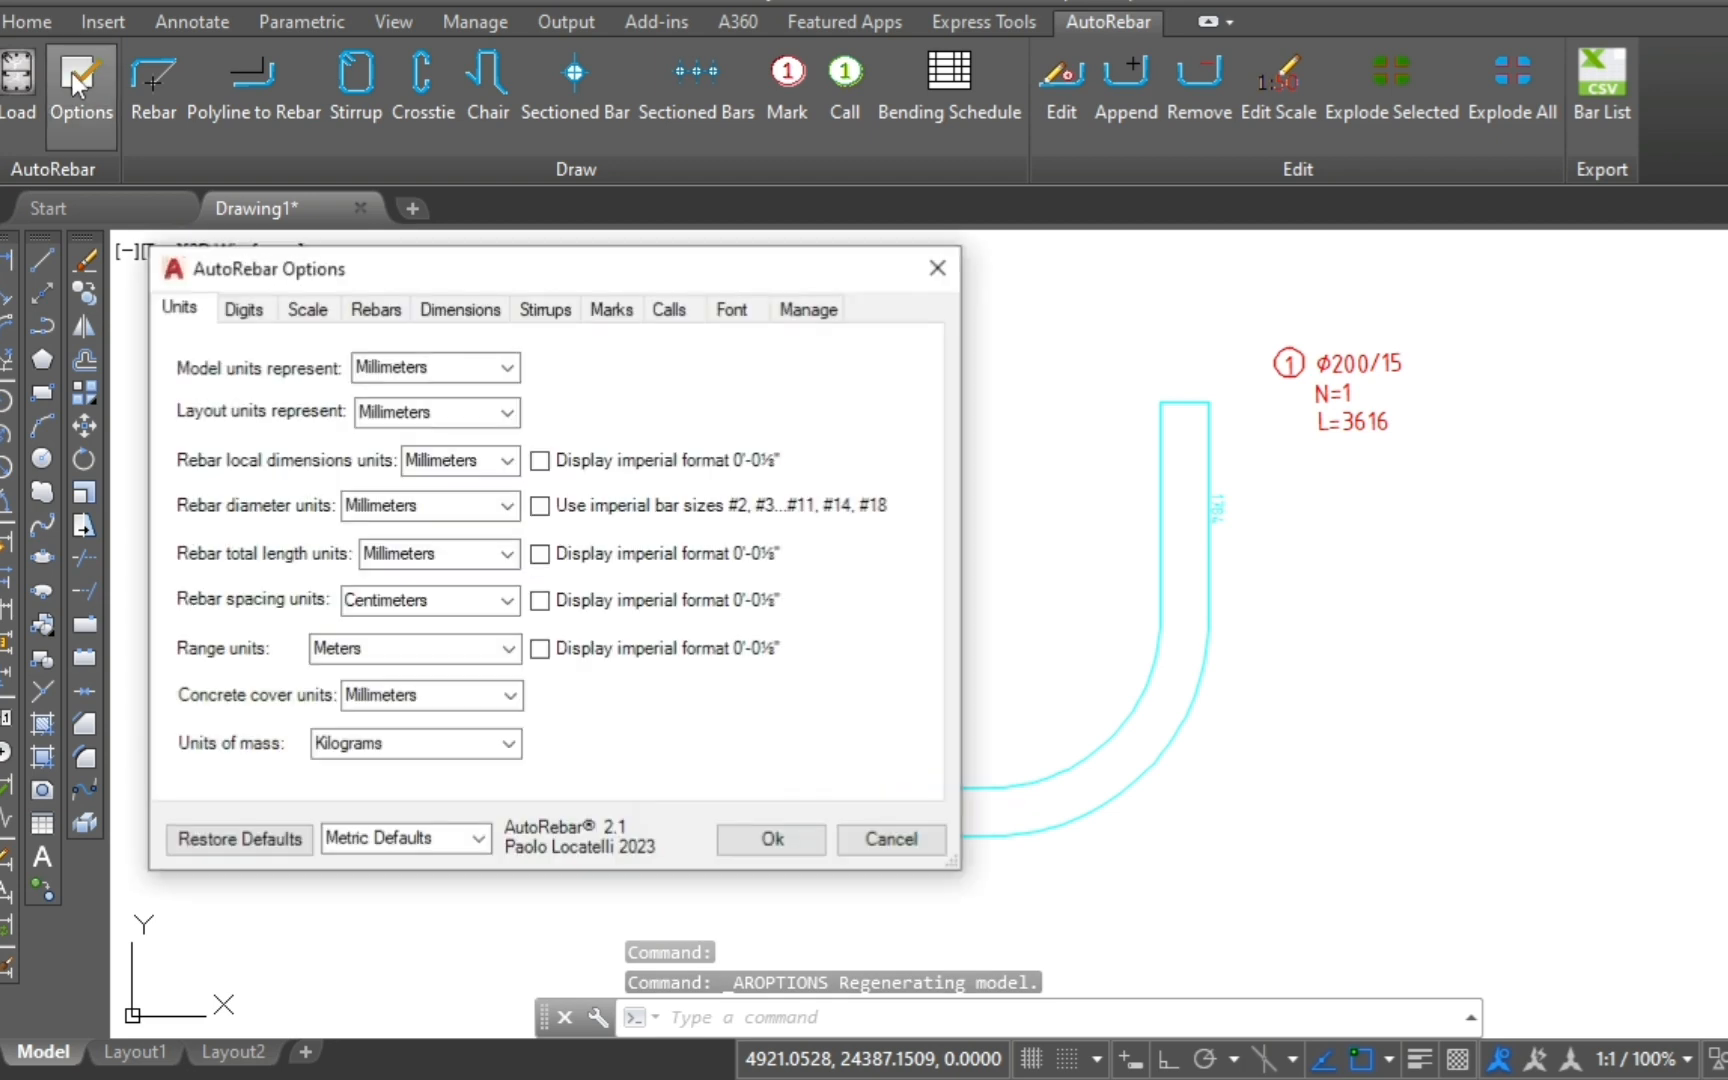
{"action": "left_click", "coordinate": [508, 603]}
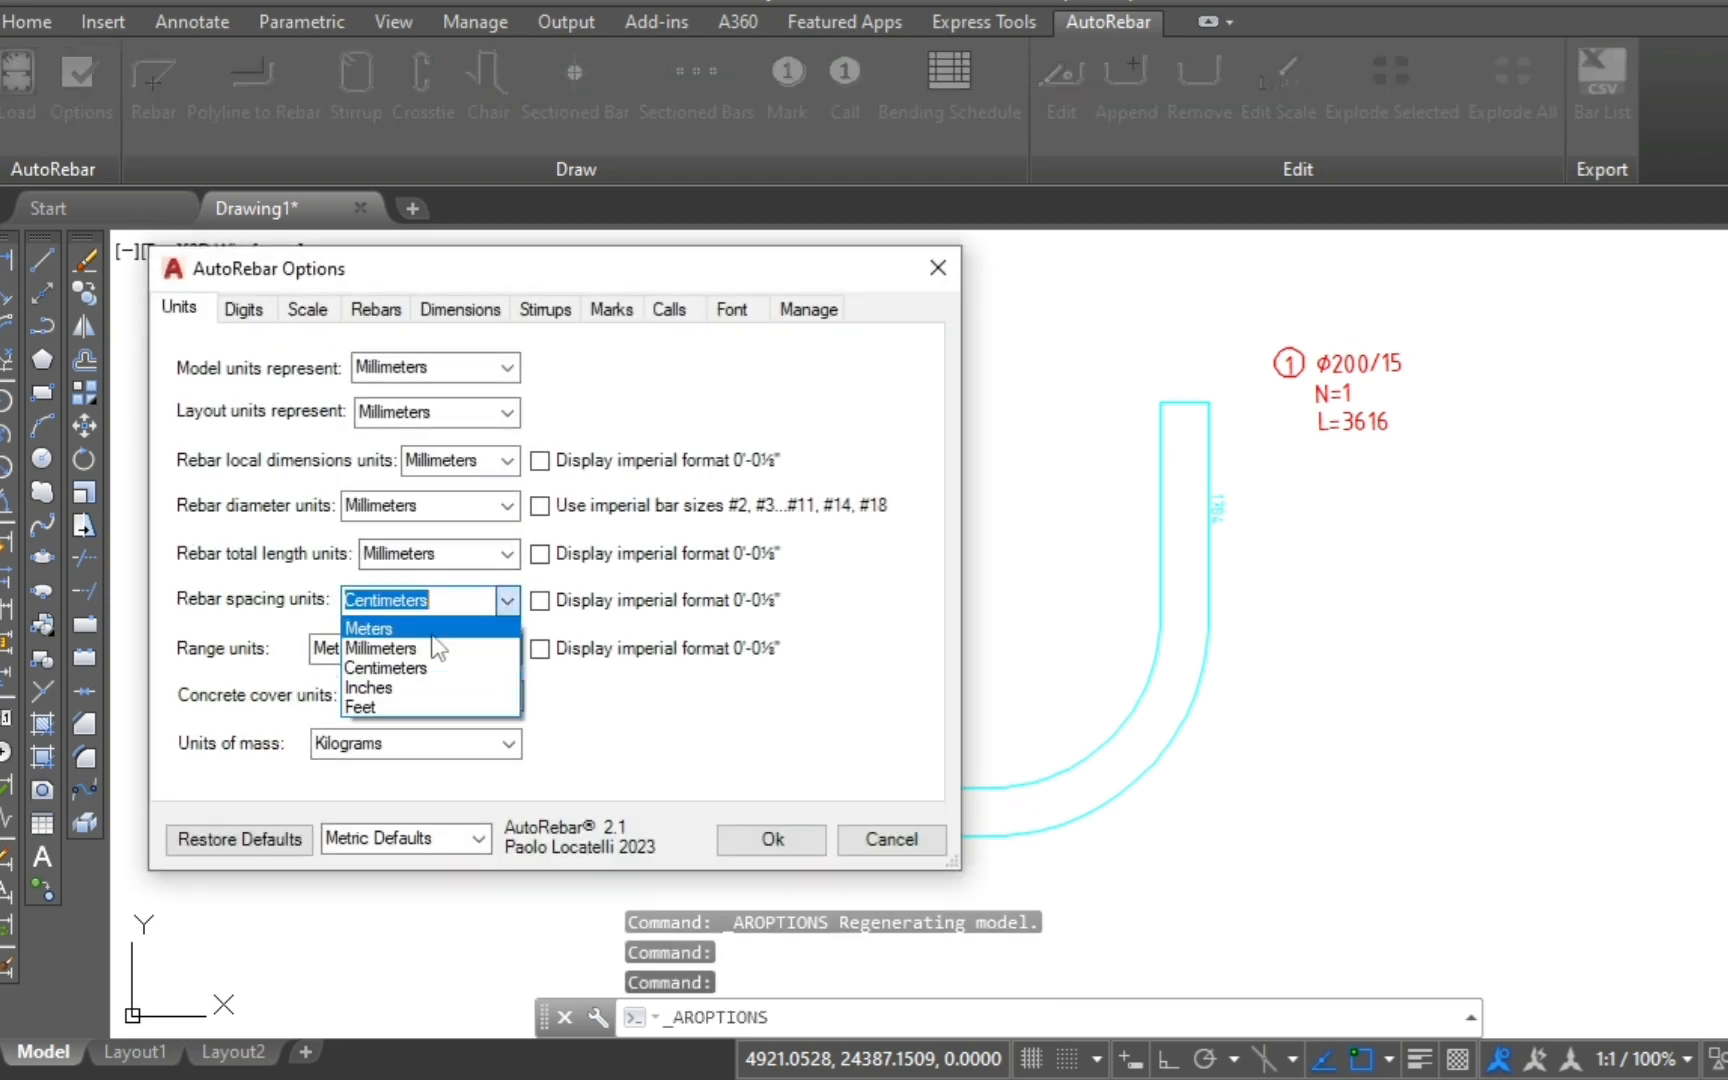
{"action": "left_click", "coordinate": [440, 687]}
{"action": "left_click", "coordinate": [540, 600]}
{"action": "left_click", "coordinate": [792, 840]}
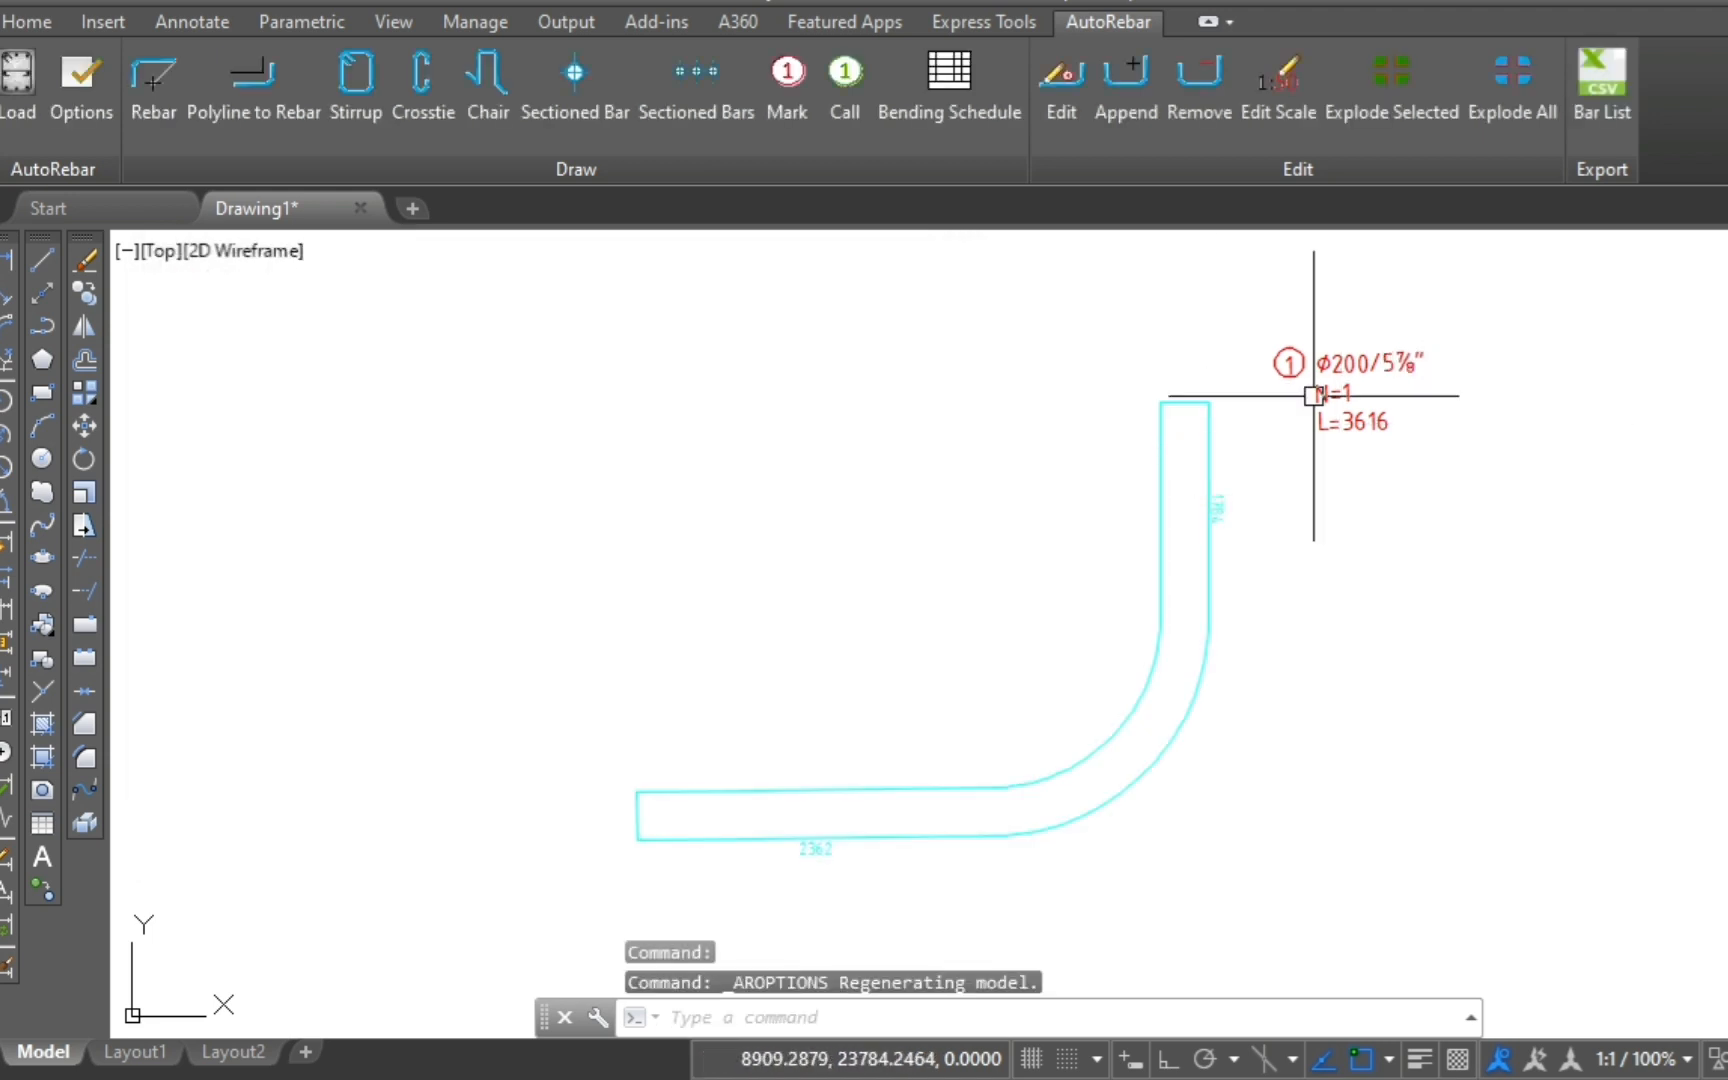
Step: Open the AutoRebar unit options
{"action": "left_click", "coordinate": [82, 99]}
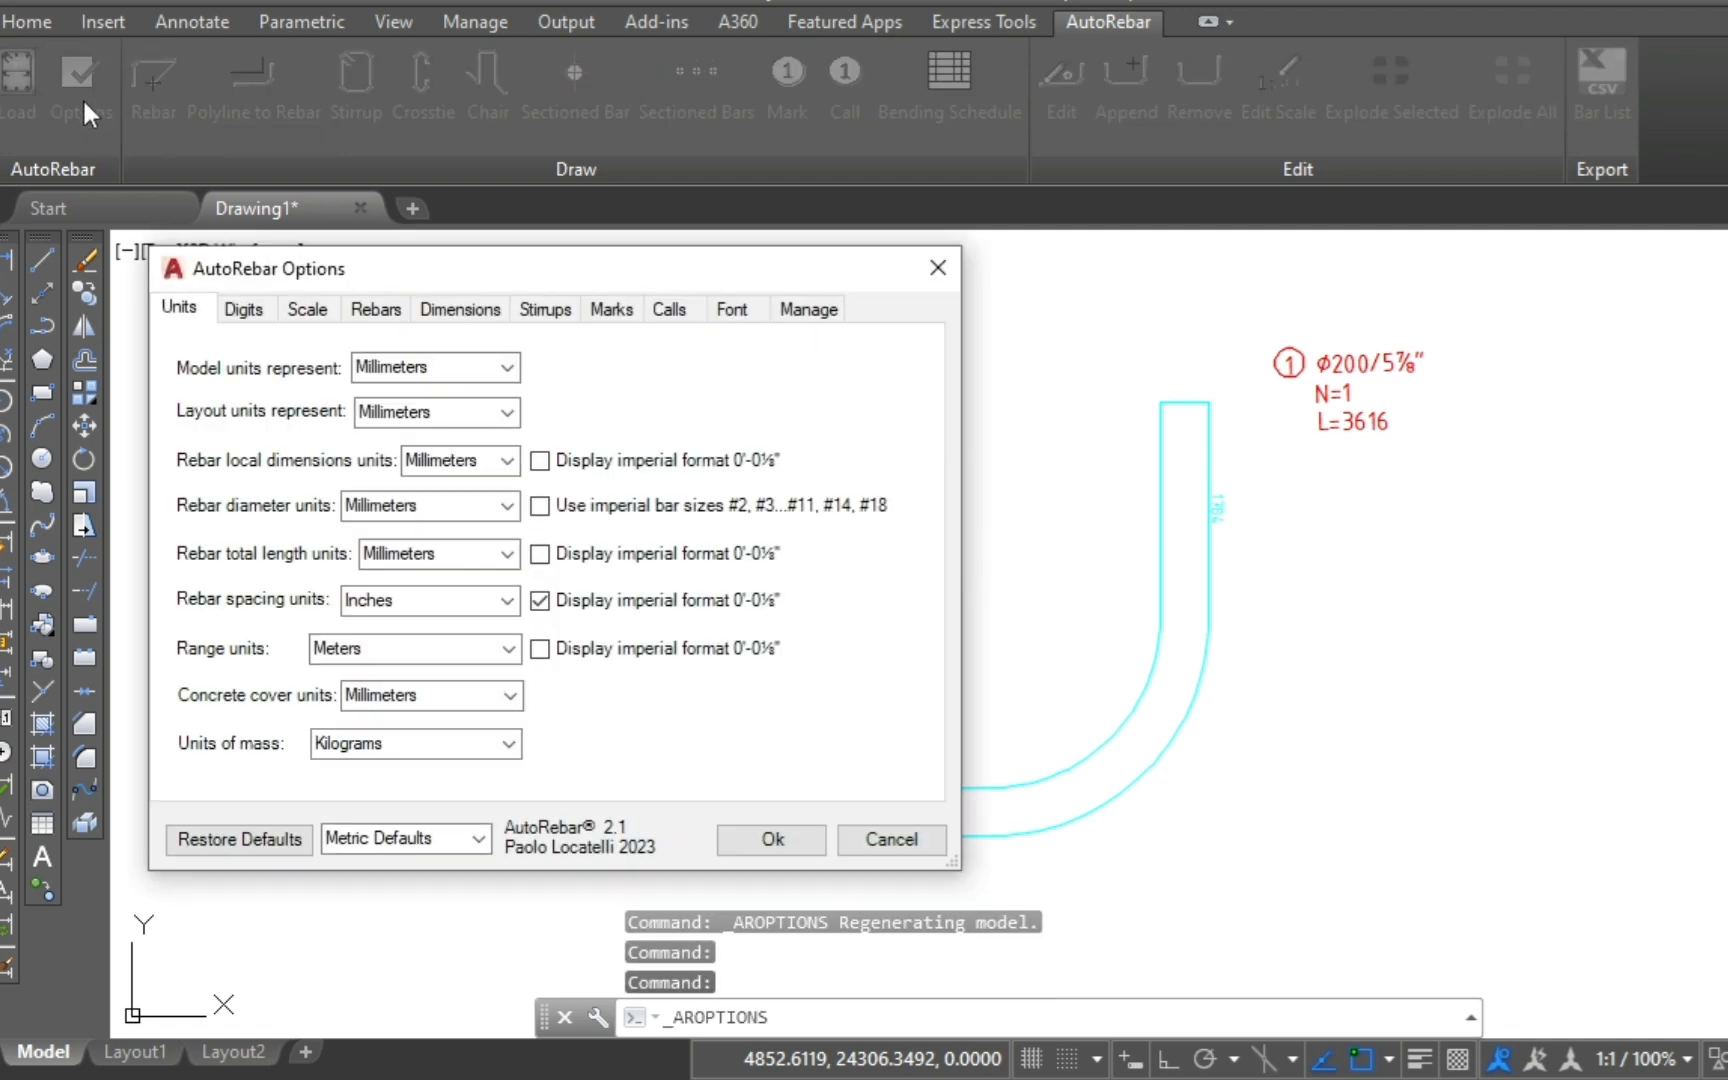